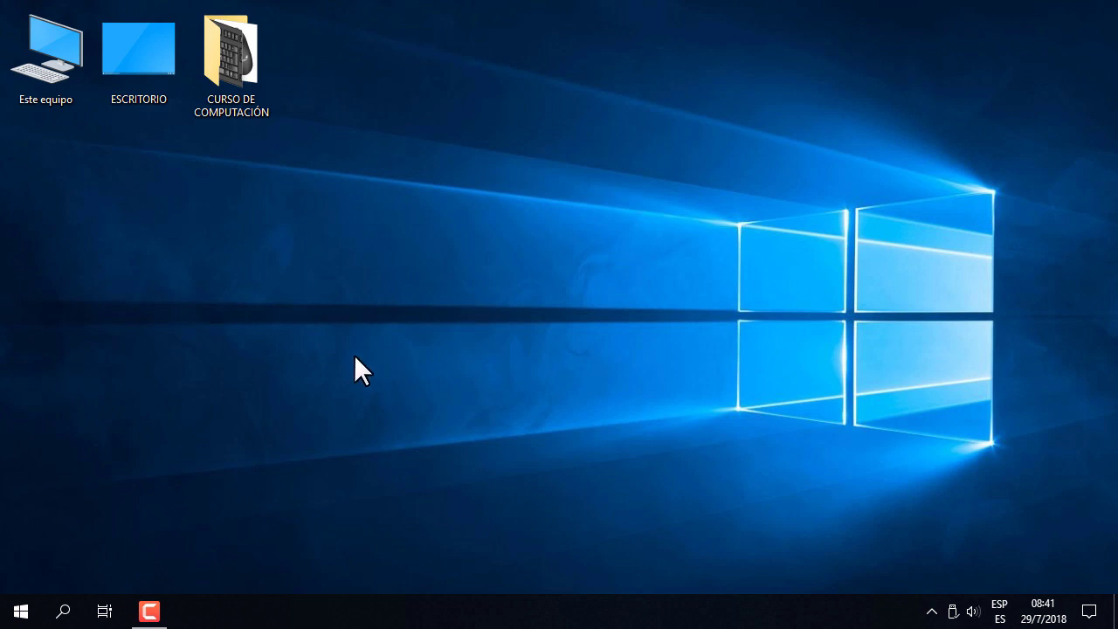
Browse the pinned programs in the PRINCIPAL, OFFICE and ADOBE Y AUTODESK groups of the Start menu
left_click(21, 611)
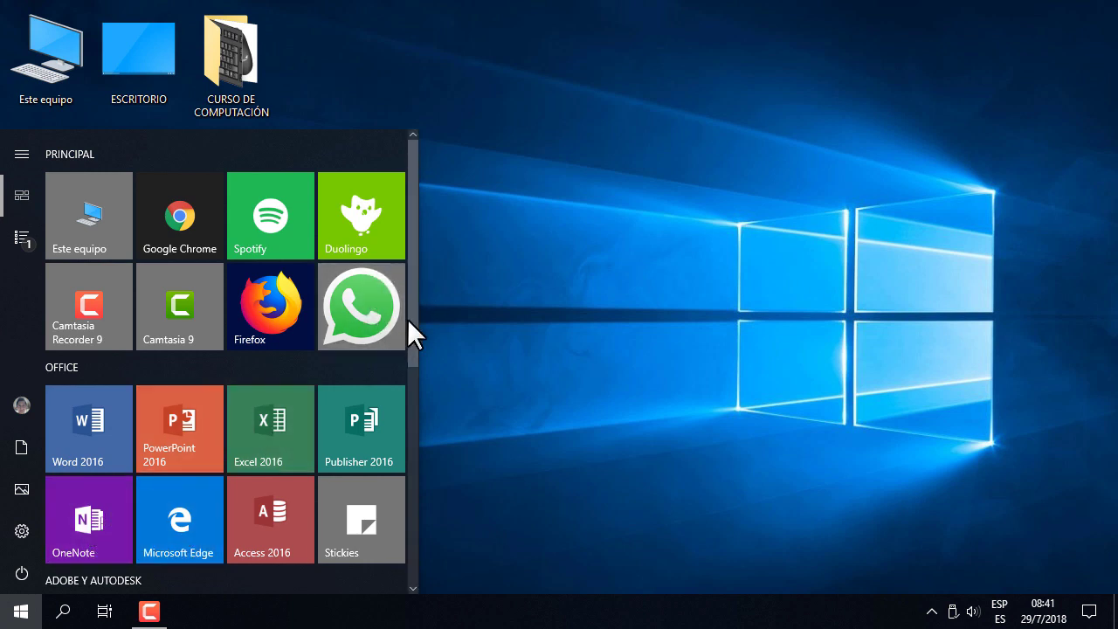
left_click_drag(409, 320, 421, 453)
scroll(420, 453, "down", 1)
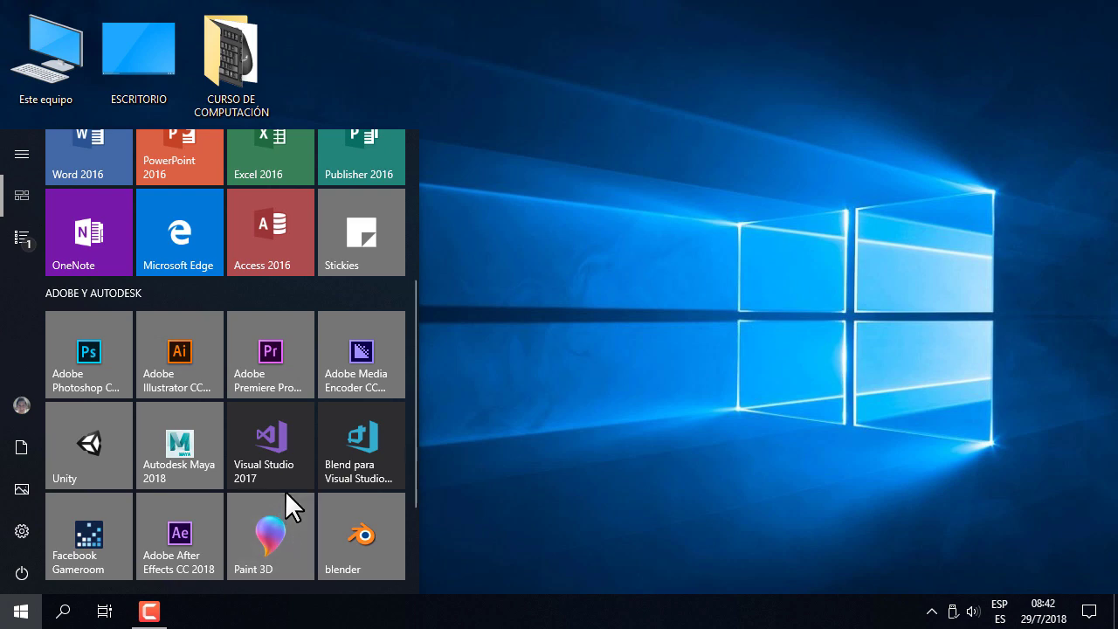
scroll(285, 490, "up", 5)
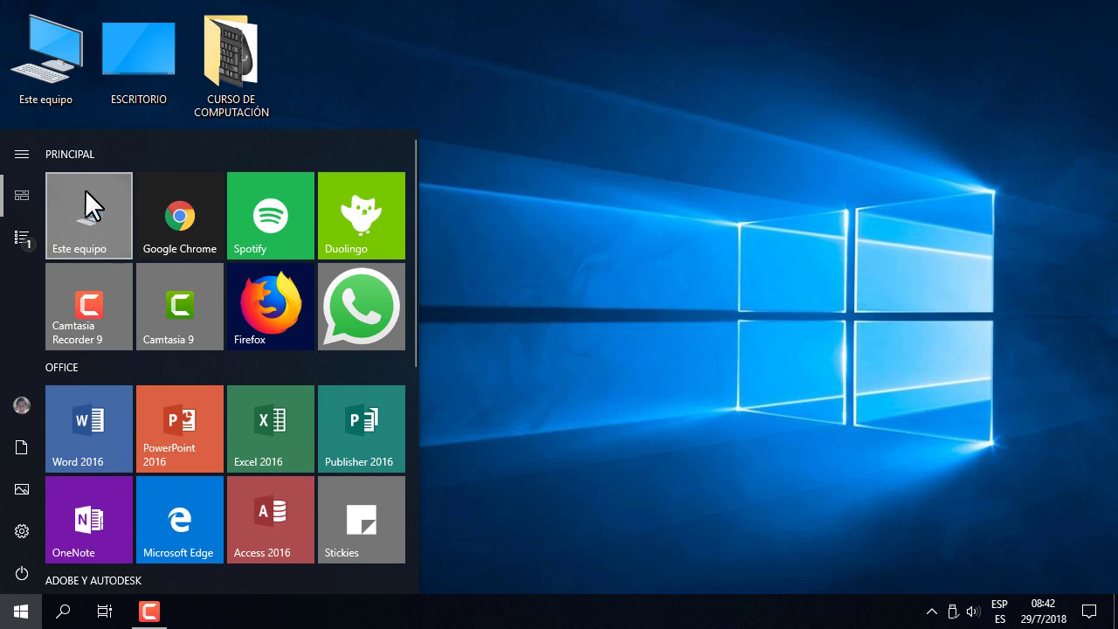
Open Este equipo from the desktop, move its window nearer the screen centre to view the folders and drives, and close it
left_click(47, 42)
double_click(56, 40)
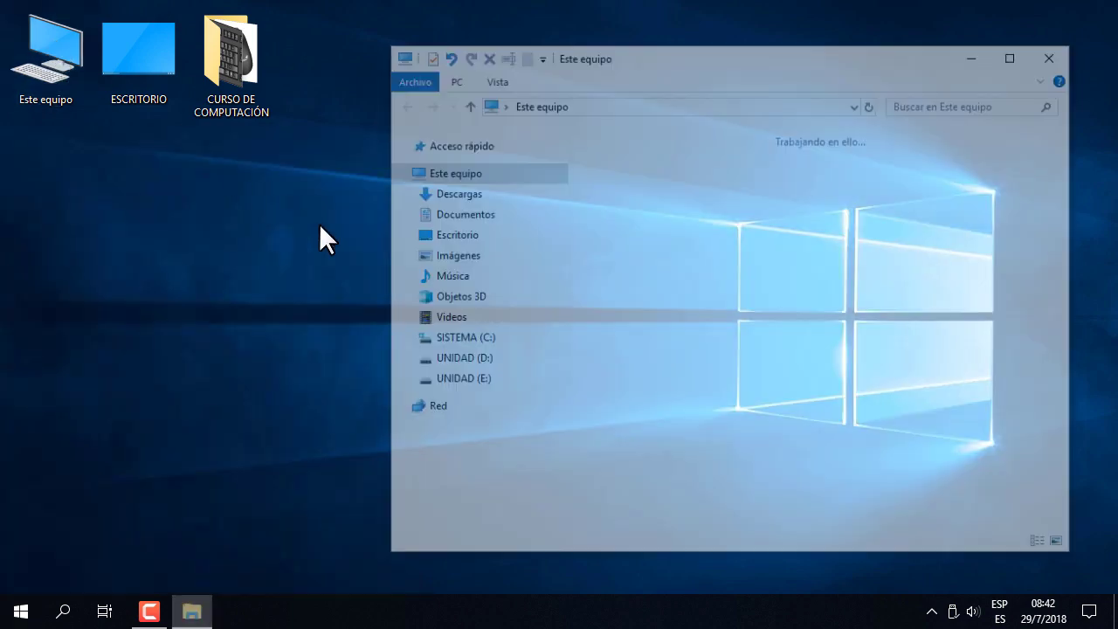
left_click_drag(782, 56, 563, 68)
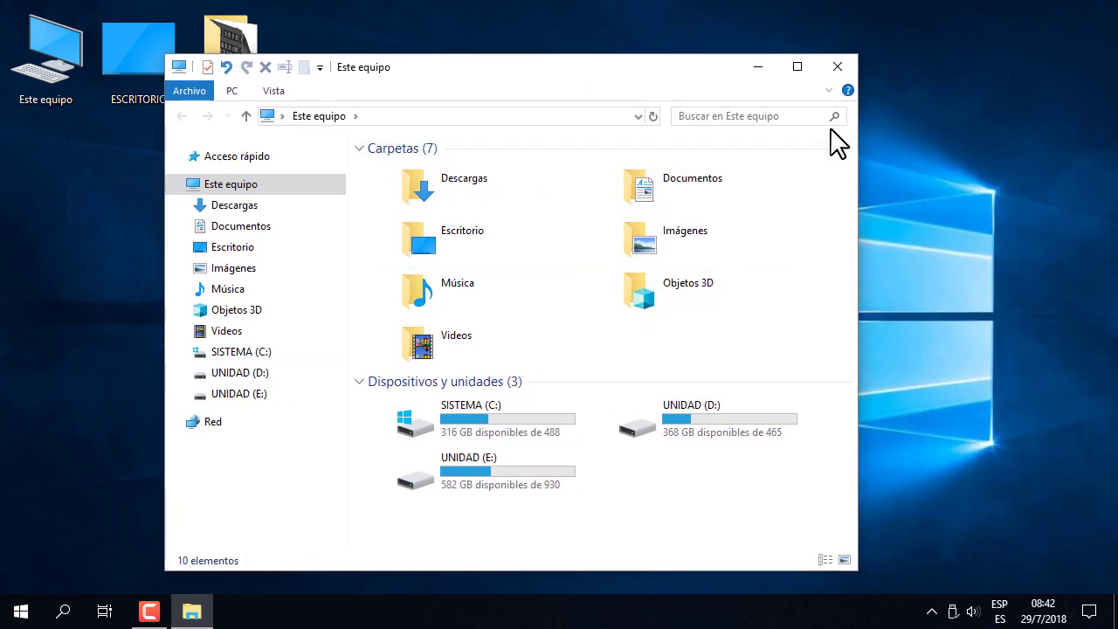
left_click(840, 68)
Launch Stickies and write "Esto es una nota" in the empty note
left_click(14, 608)
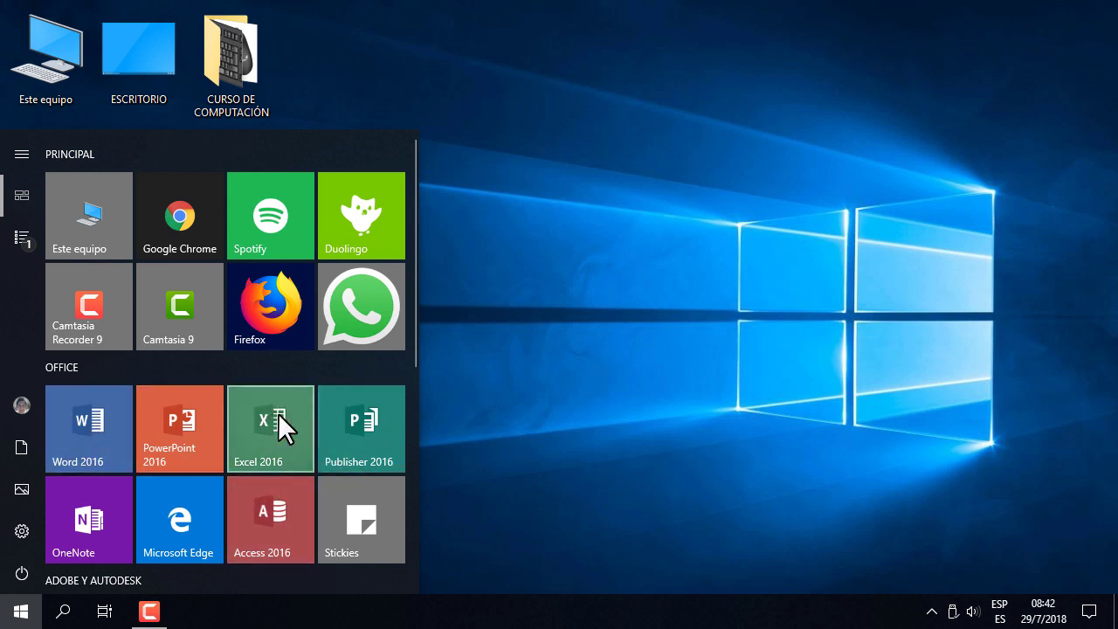
left_click(359, 517)
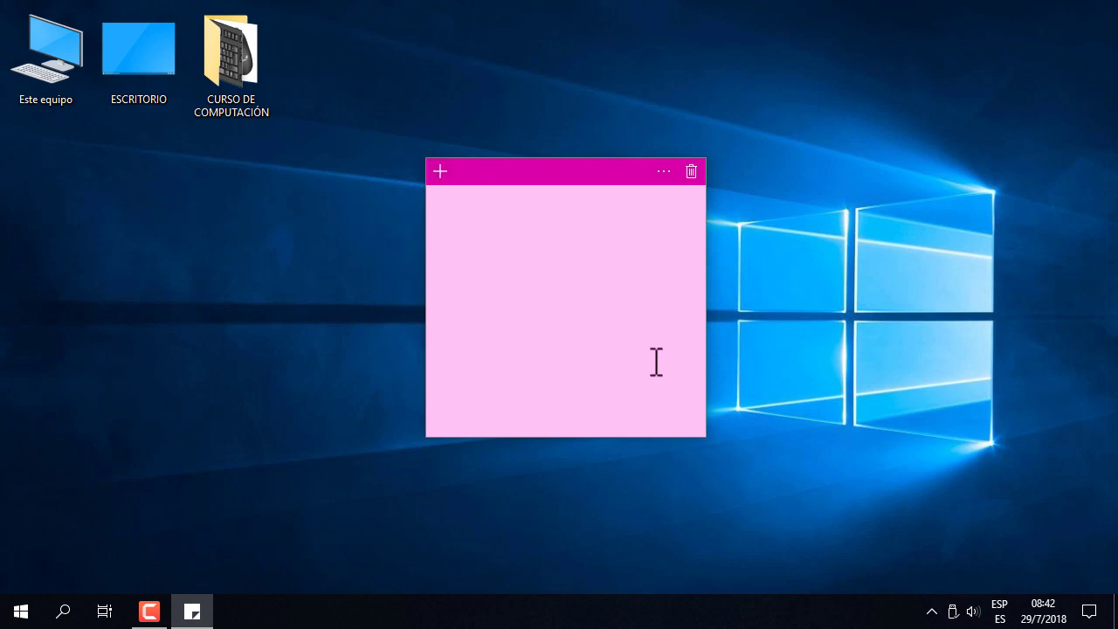
type("Esto es ua")
key("BackSpace")
type("na nota")
Move the sticky note slightly up and change its colour to green
left_click_drag(512, 163, 494, 146)
left_click(638, 156)
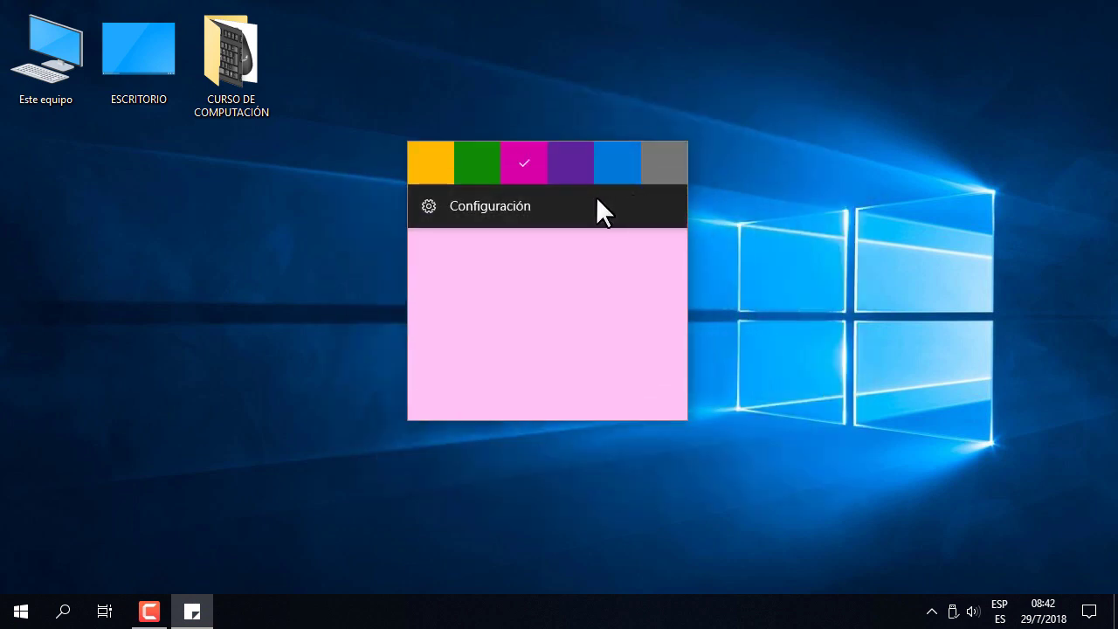
left_click(458, 167)
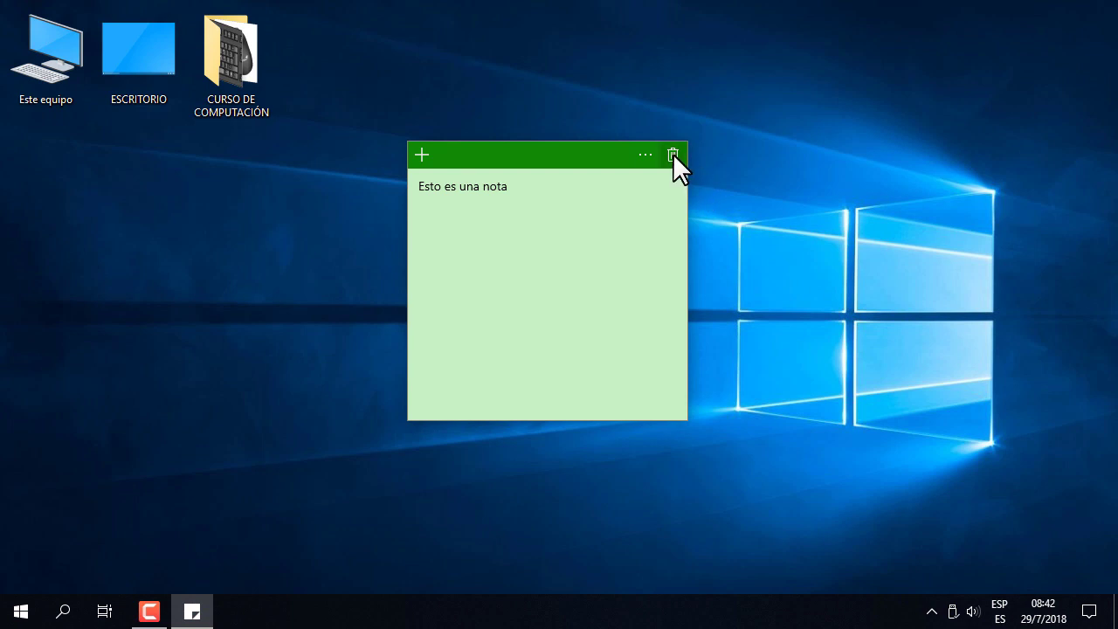
Add a second sticky note with a different colour, and delete both notes
left_click(422, 155)
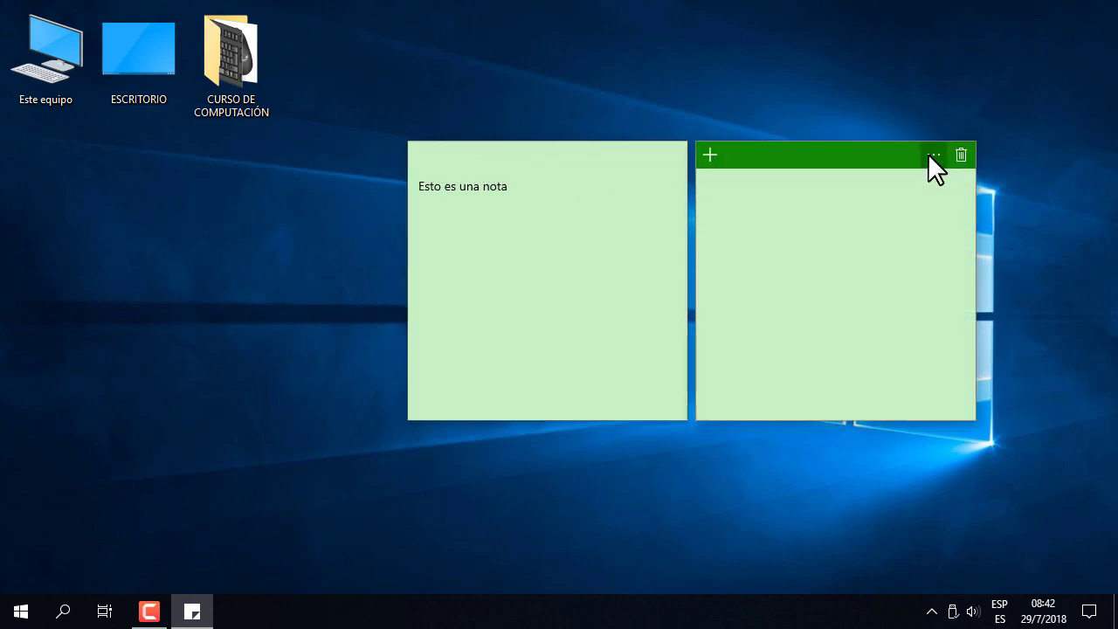
left_click(930, 155)
left_click(805, 164)
left_click(962, 154)
left_click(672, 155)
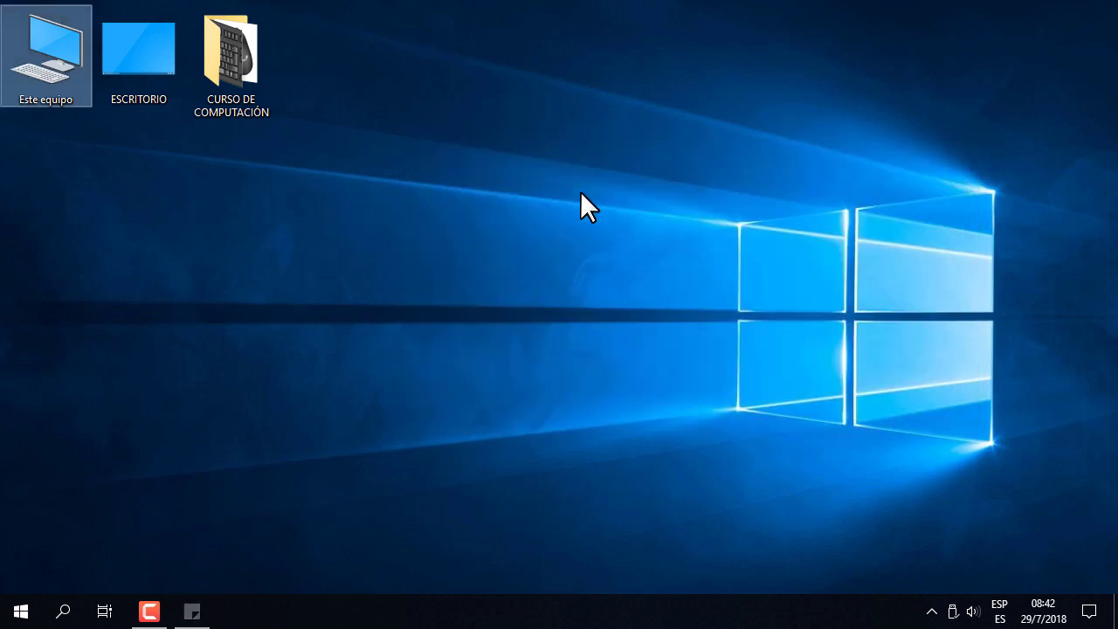
View the Aplicaciones y características page in Windows Configuración and minimize the window
left_click(19, 612)
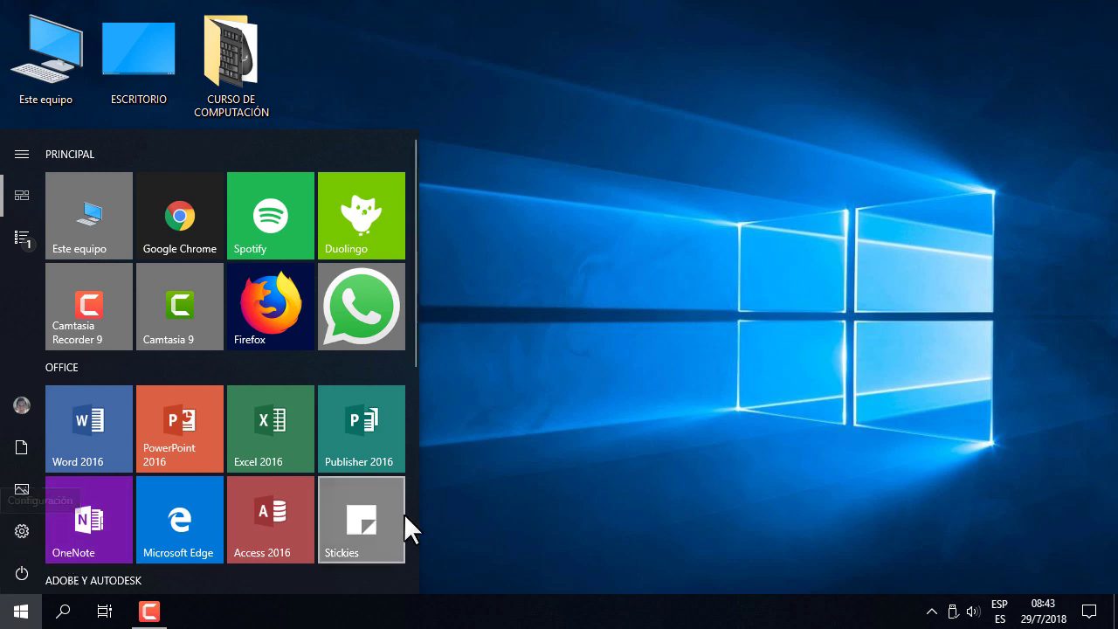
left_click(466, 519)
right_click(7, 617)
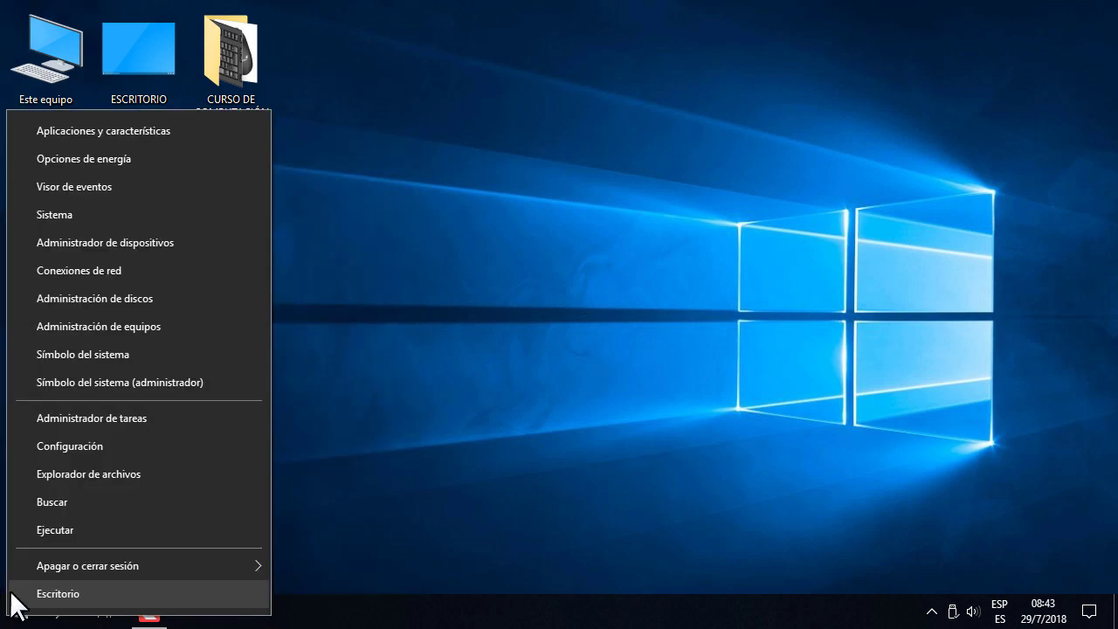
left_click(93, 446)
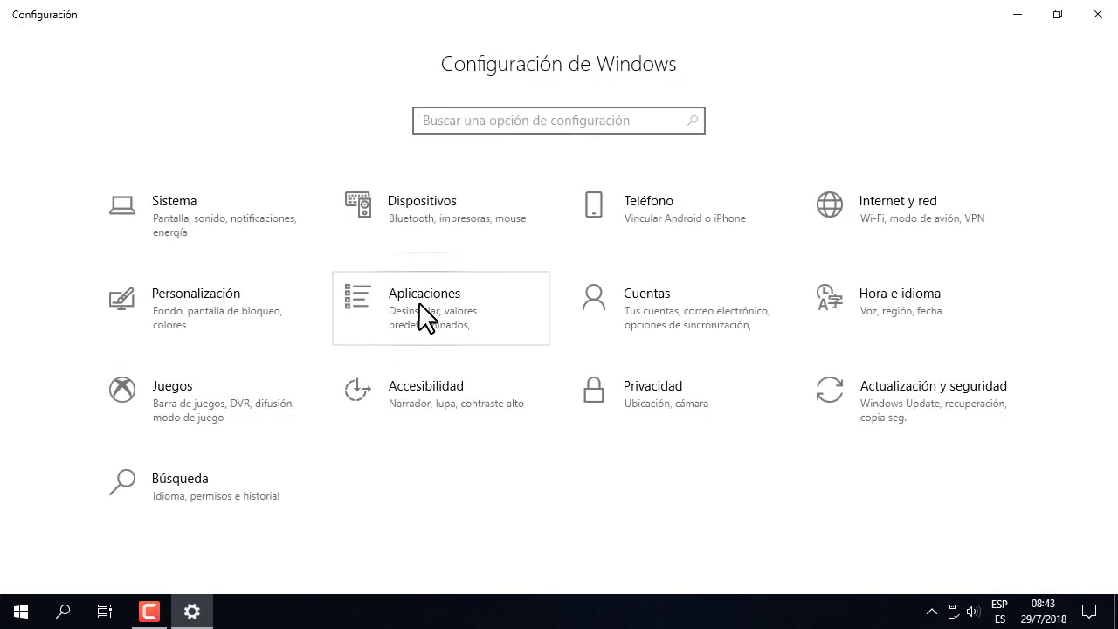
left_click(424, 316)
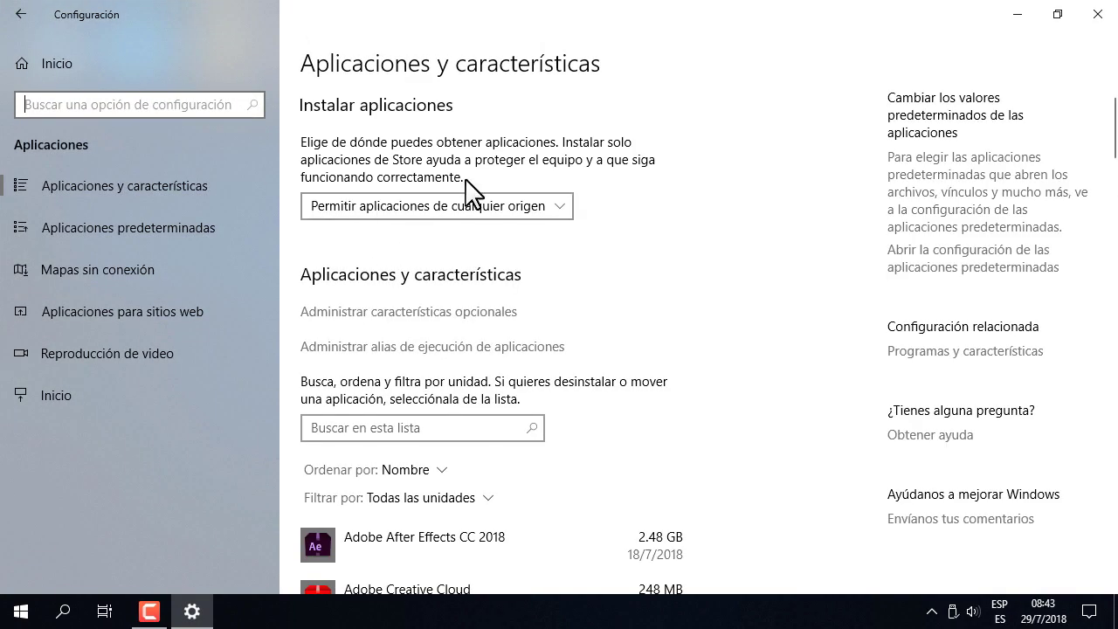
left_click(1014, 18)
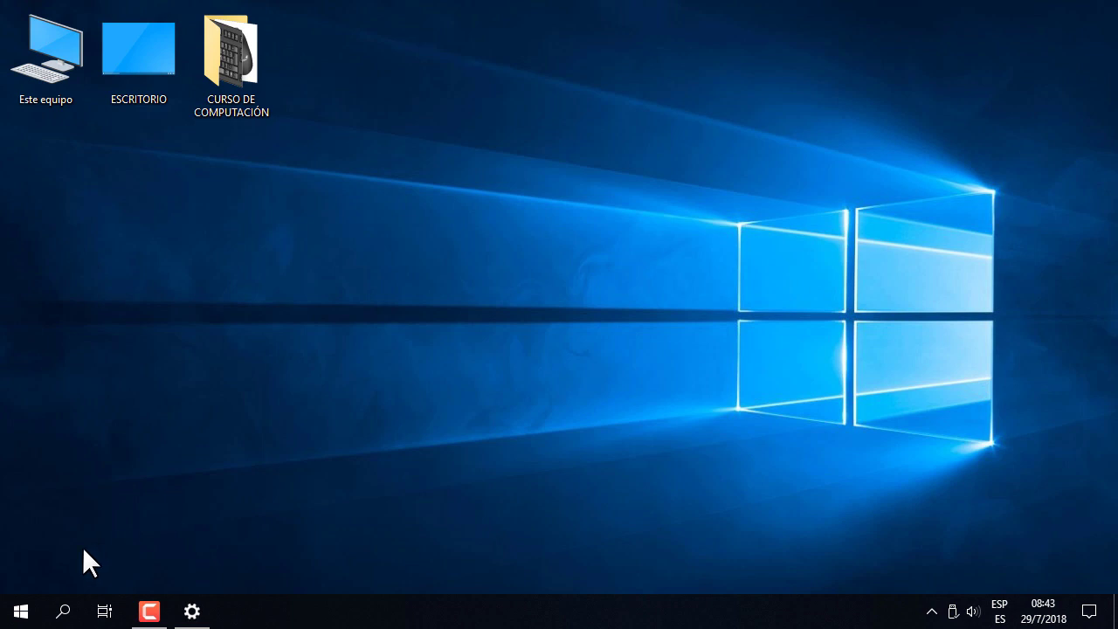
Launch Google Chrome and search Google for "winzip"
left_click(20, 611)
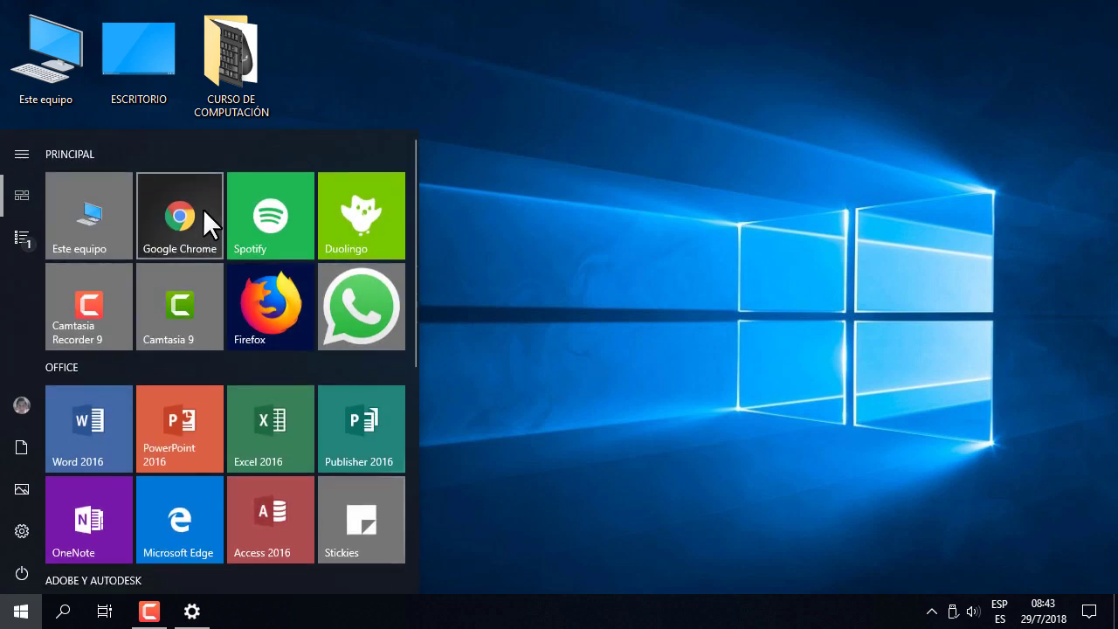
left_click(202, 210)
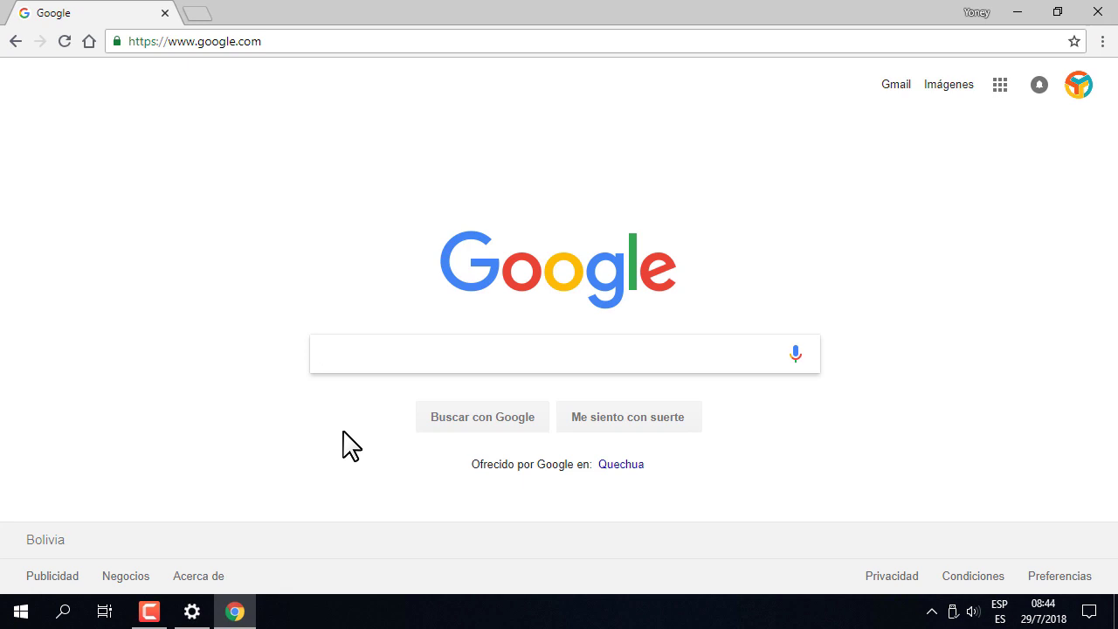
type("z")
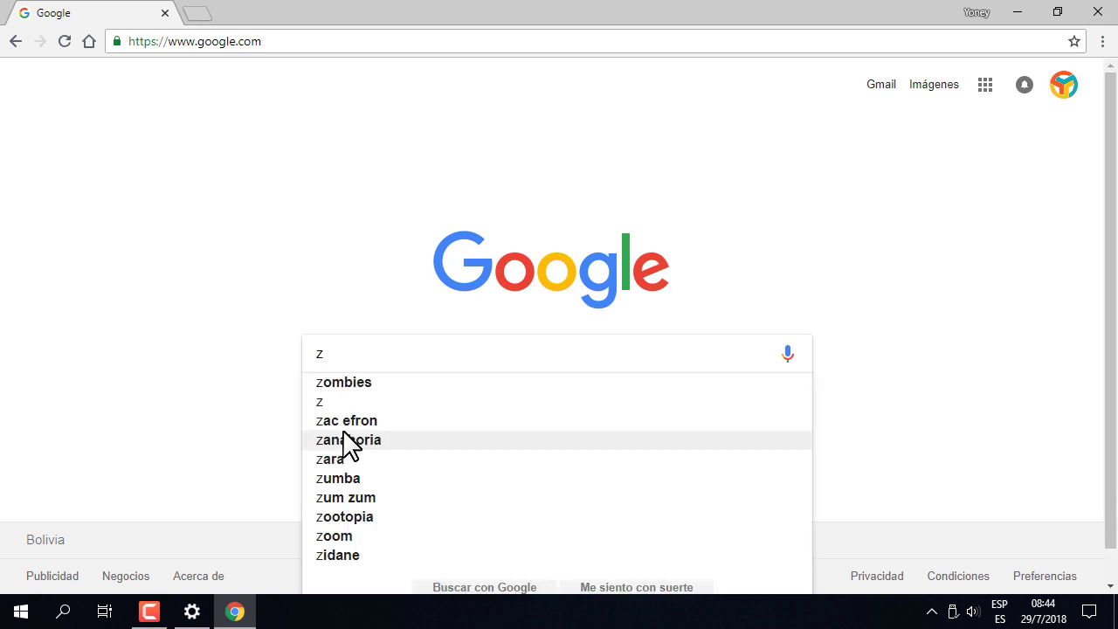
key("BackSpace")
type("winz")
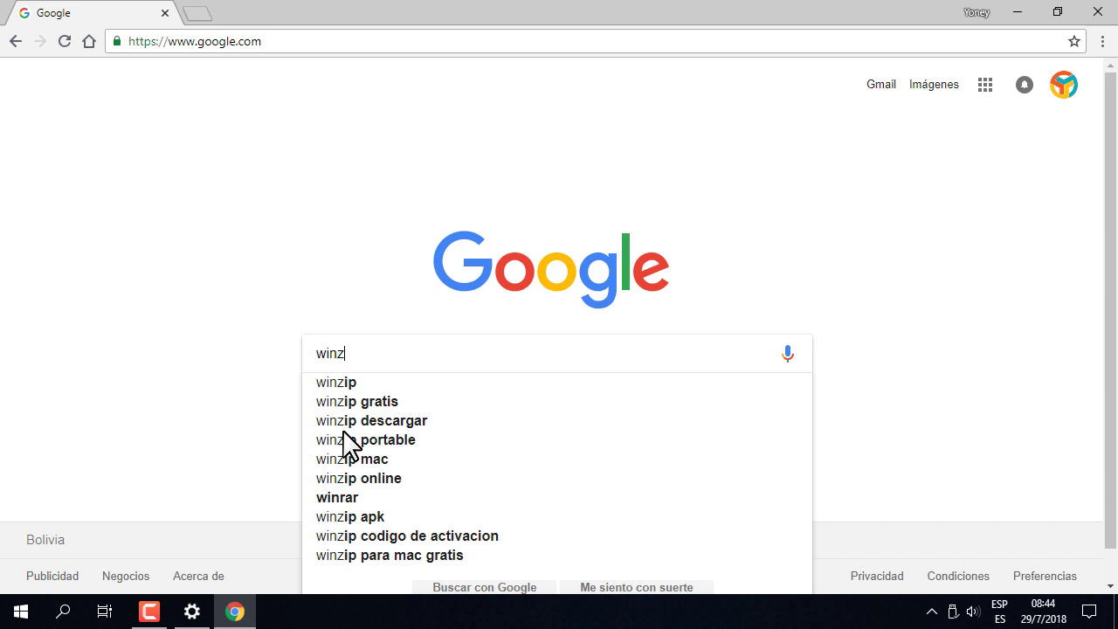
key("Down")
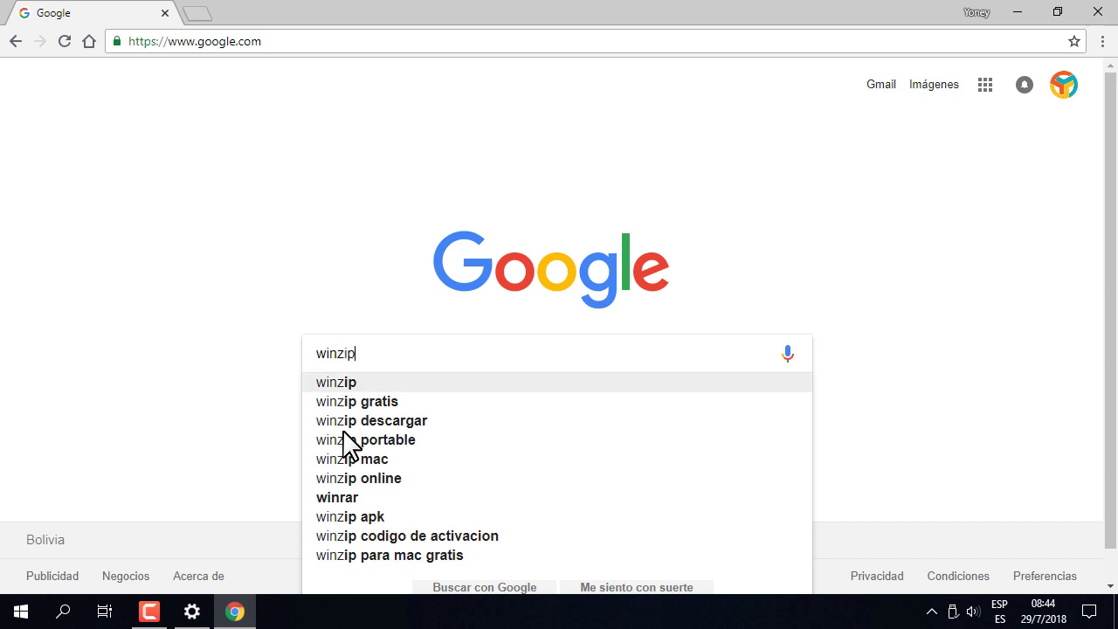
key("Return")
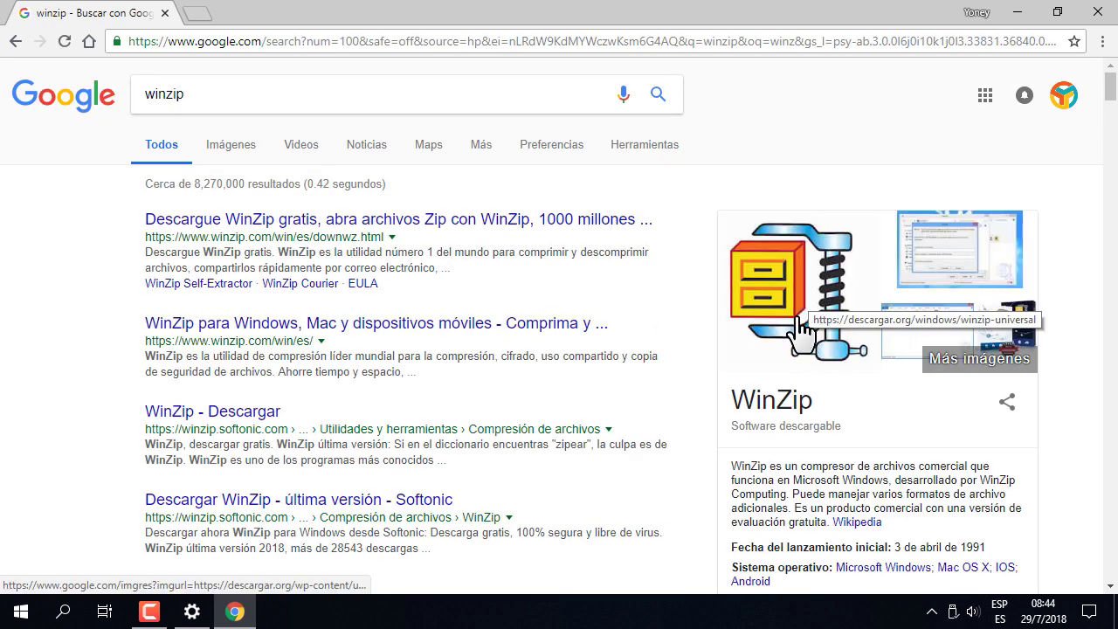
Search Google for "winzip wikipedia", open the Spanish Wikipedia article and examine its external links and the official website link in the infobox
left_click(224, 94)
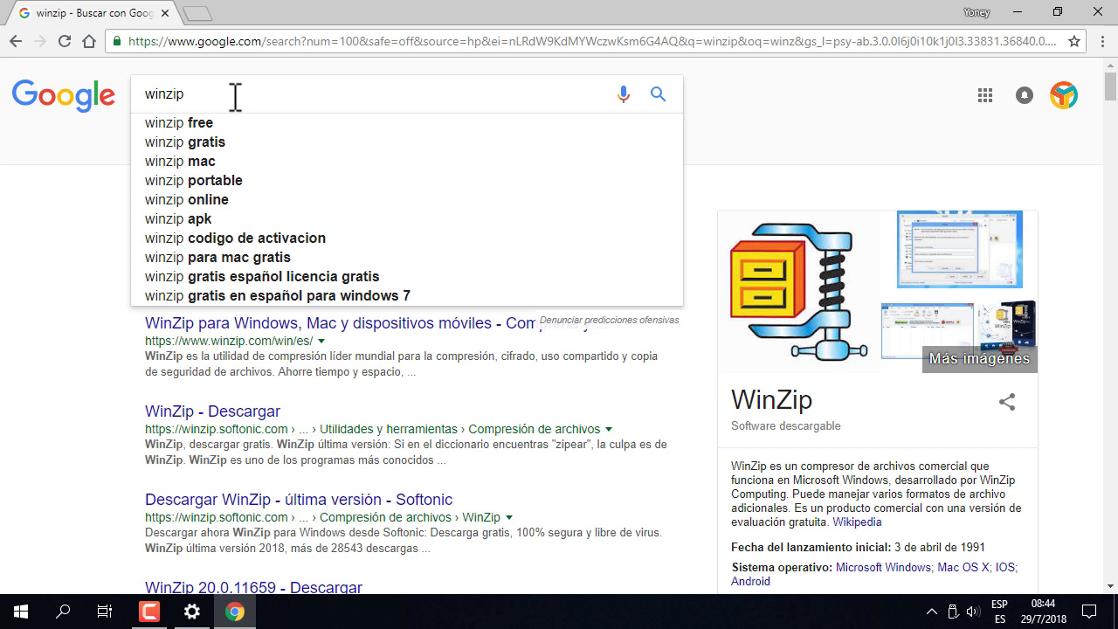
type("wikipedia")
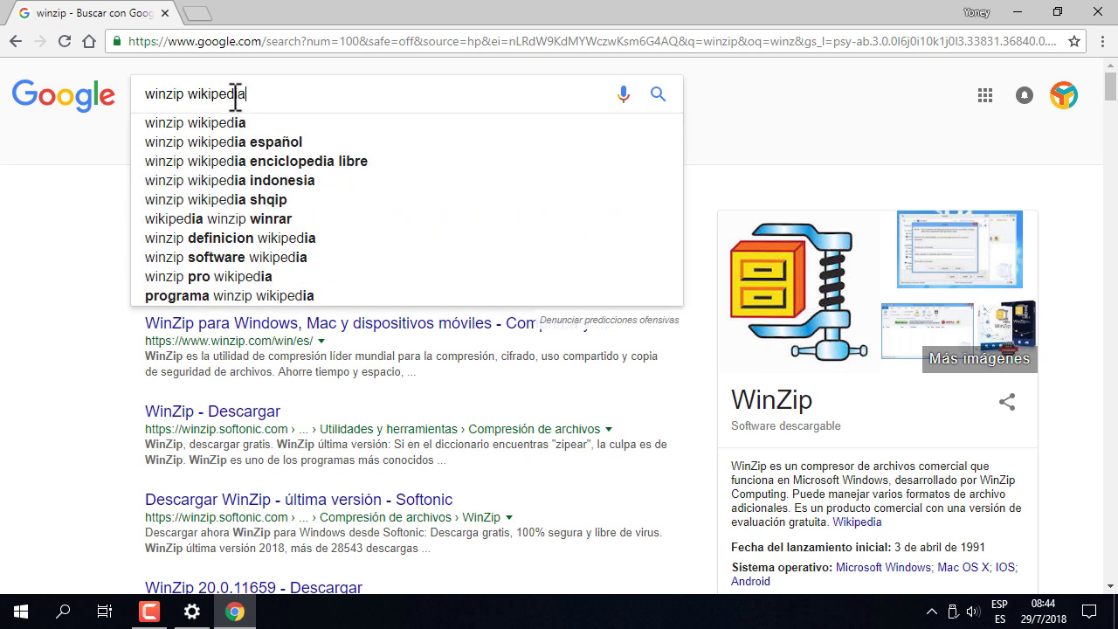
key("Return")
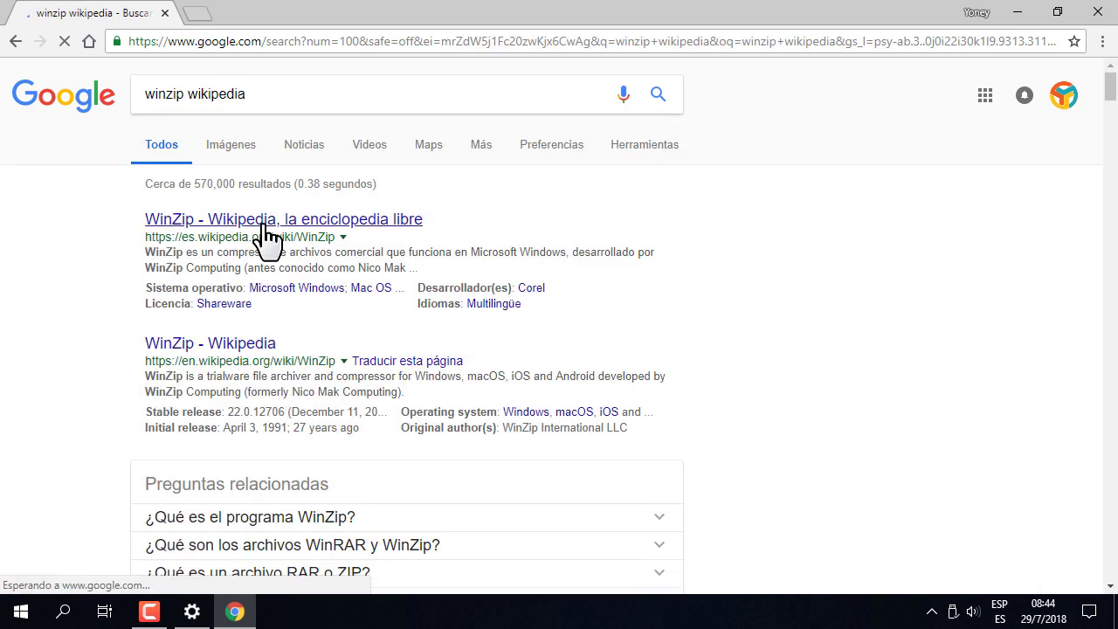
left_click(322, 220)
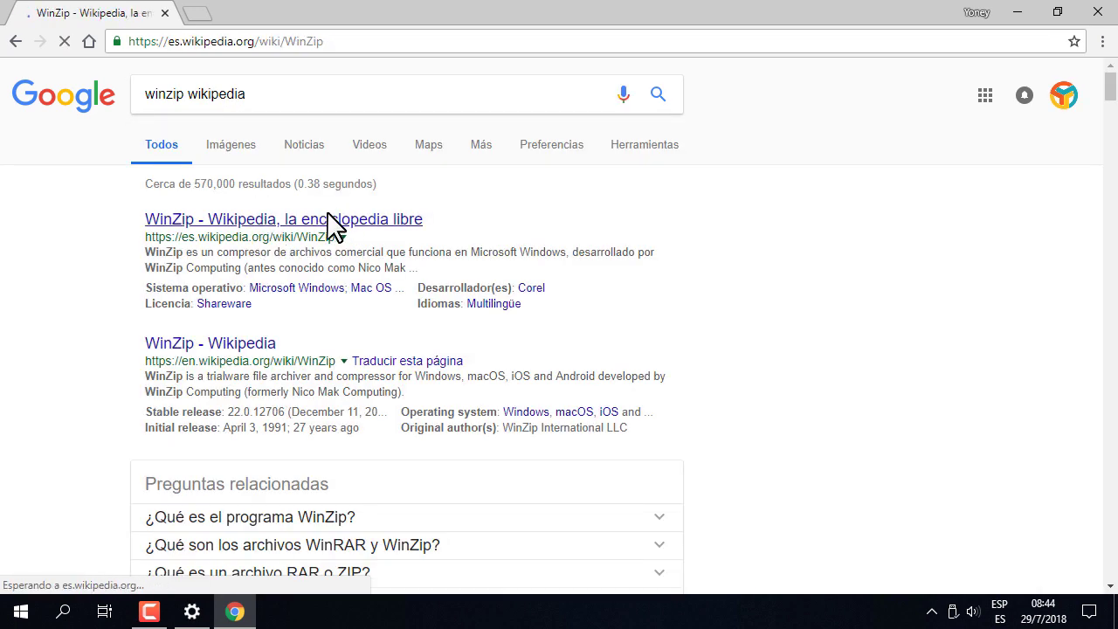
scroll(549, 418, "down", 20)
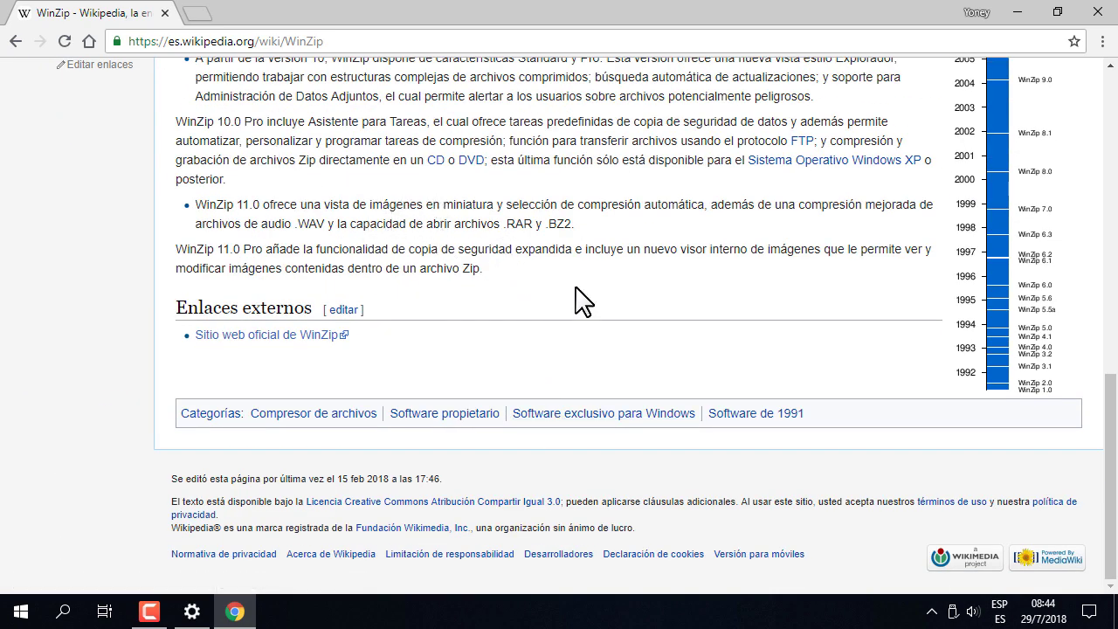
scroll(577, 299, "up", 5)
scroll(577, 288, "up", 4)
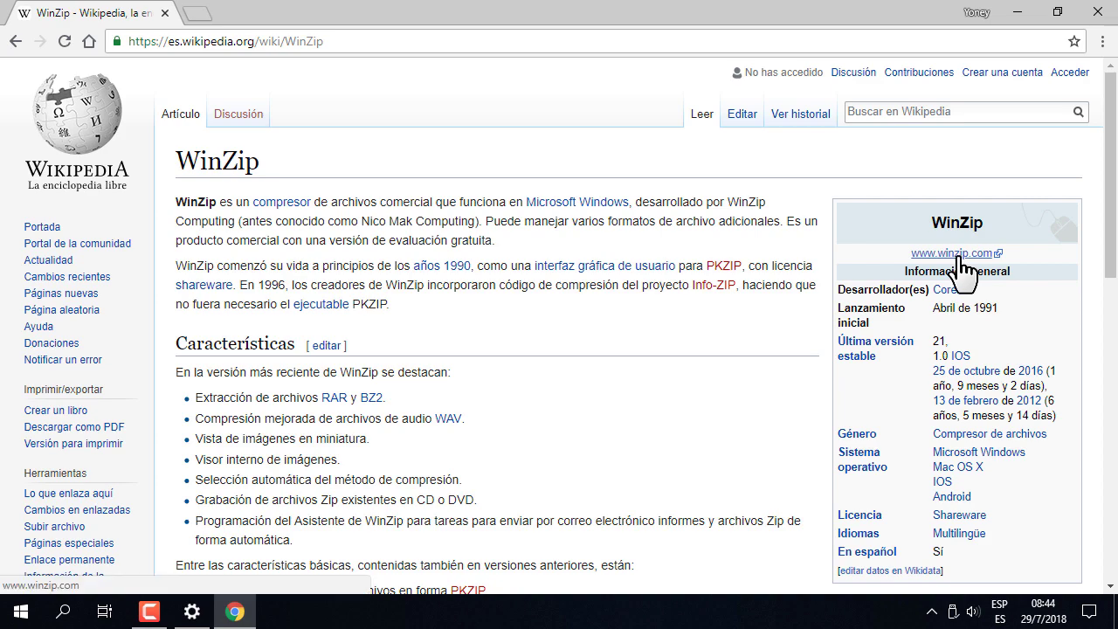
scroll(943, 278, "down", 10)
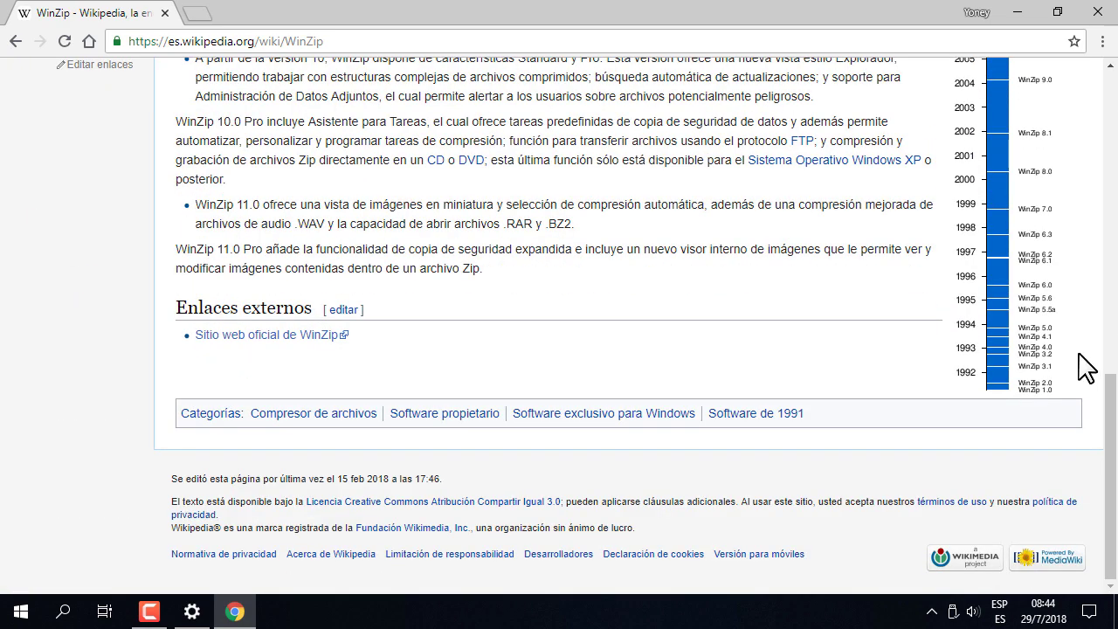
scroll(1114, 410, "up", 6)
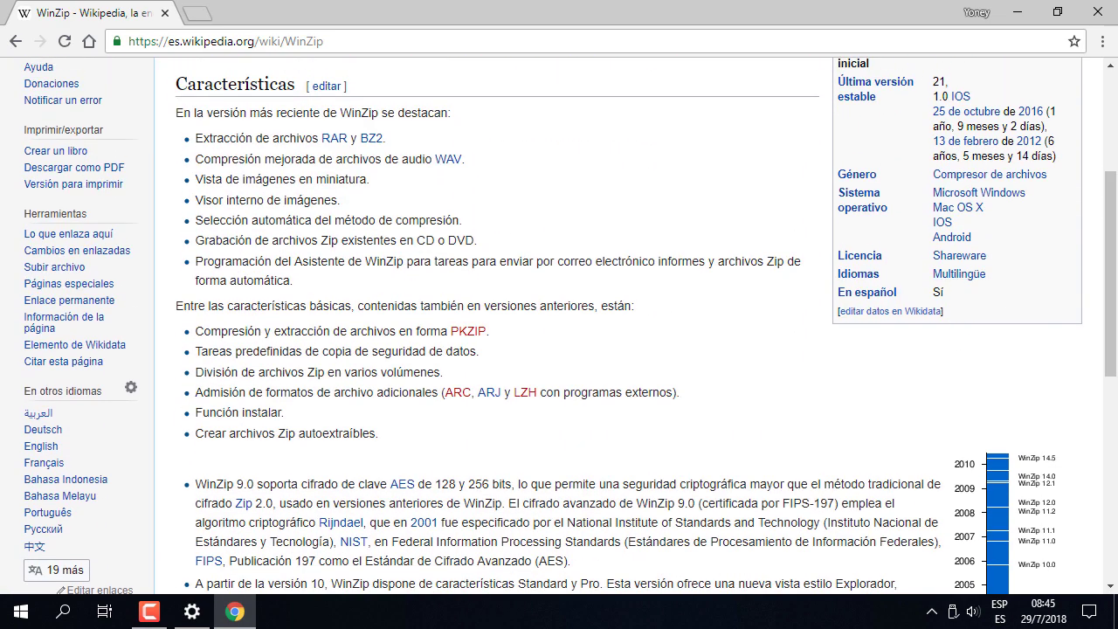
left_click_drag(1109, 284, 1110, 185)
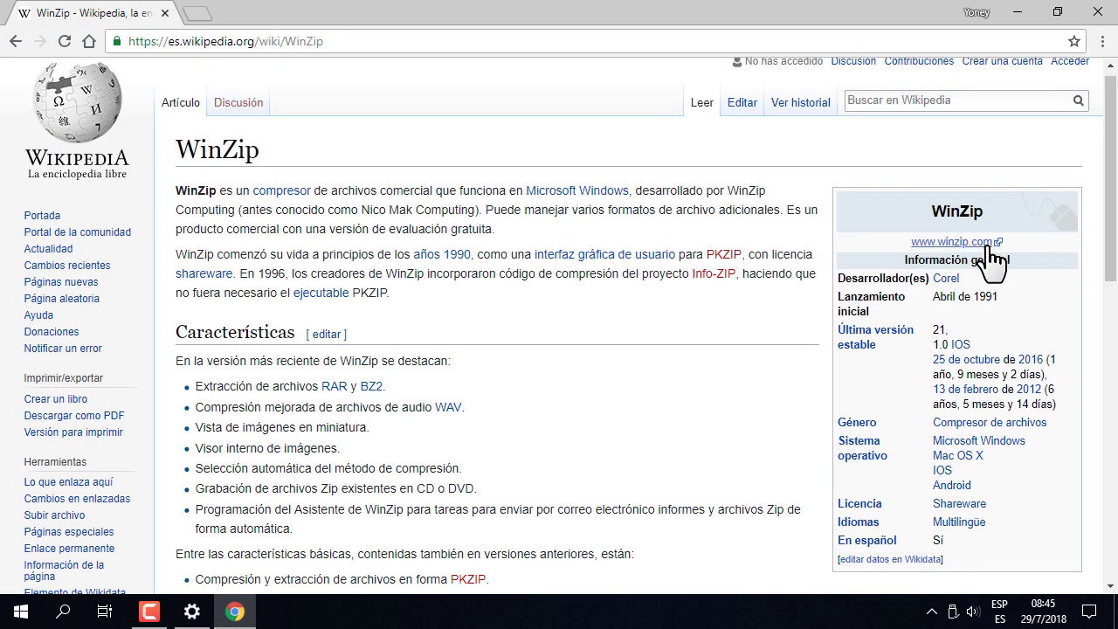
Go back to the Google results, search for "ccleaner wikipedia" and open the Spanish Wikipedia article on CCleaner
left_click(16, 41)
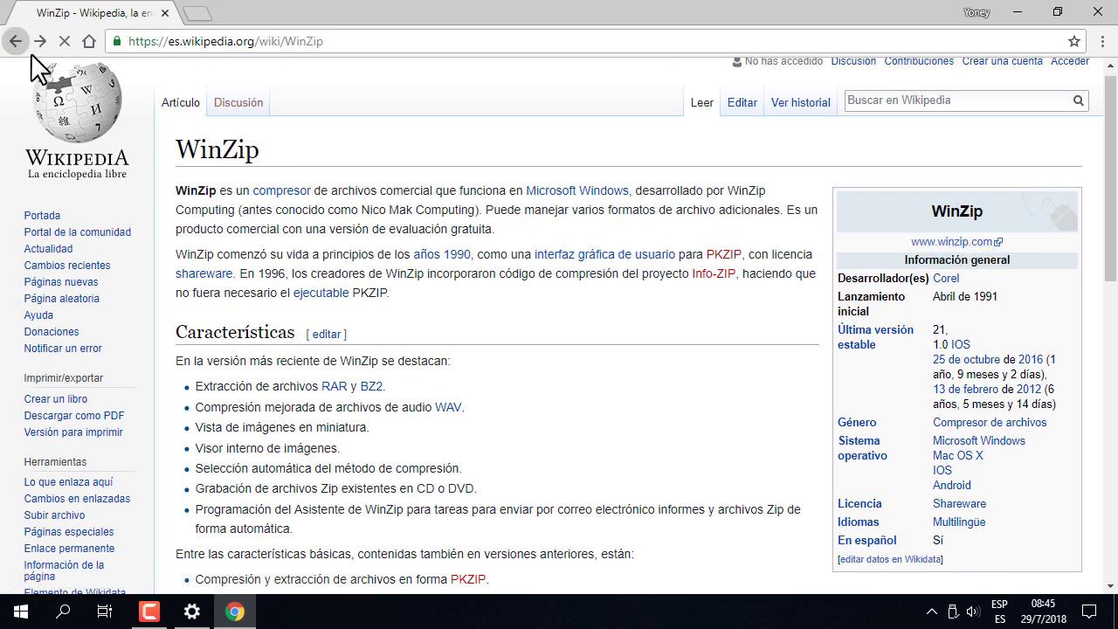
left_click(277, 95)
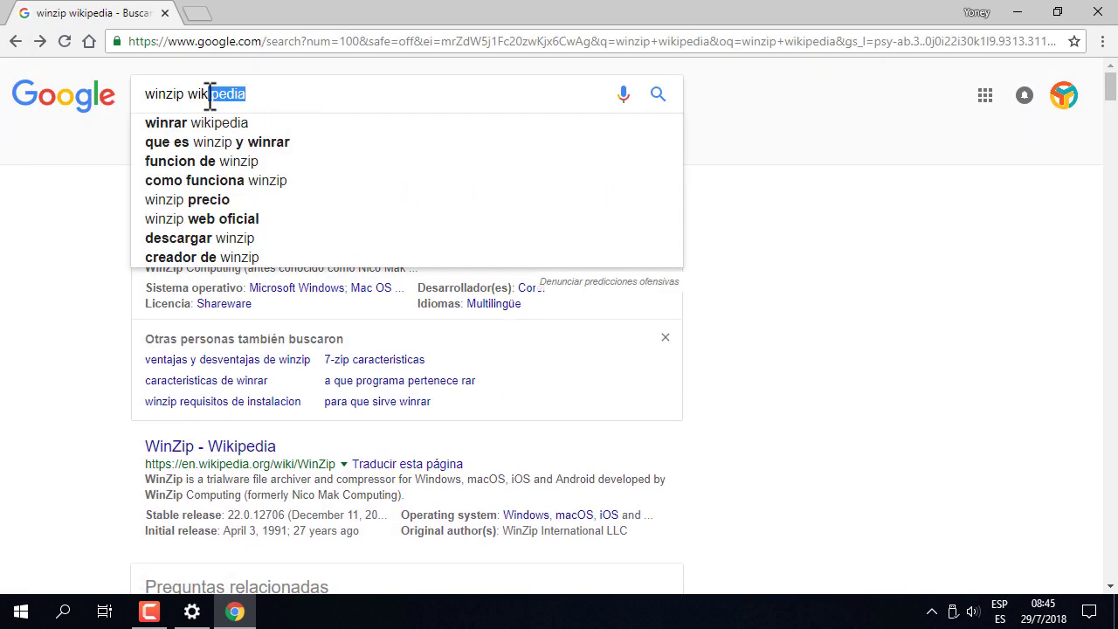
left_click_drag(277, 95, 142, 107)
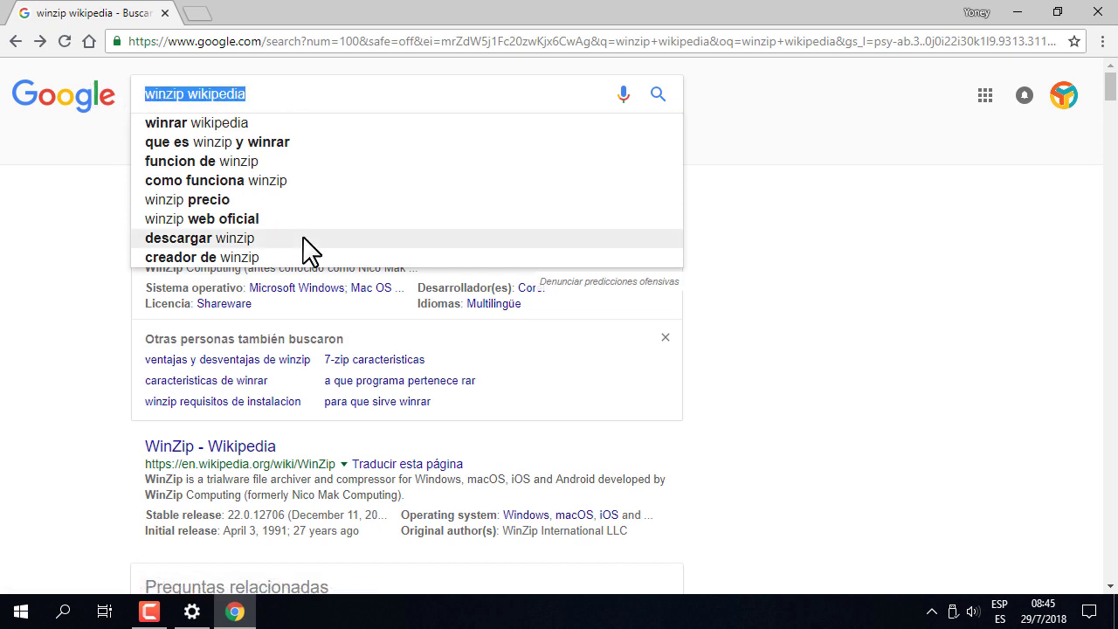
type("ccle")
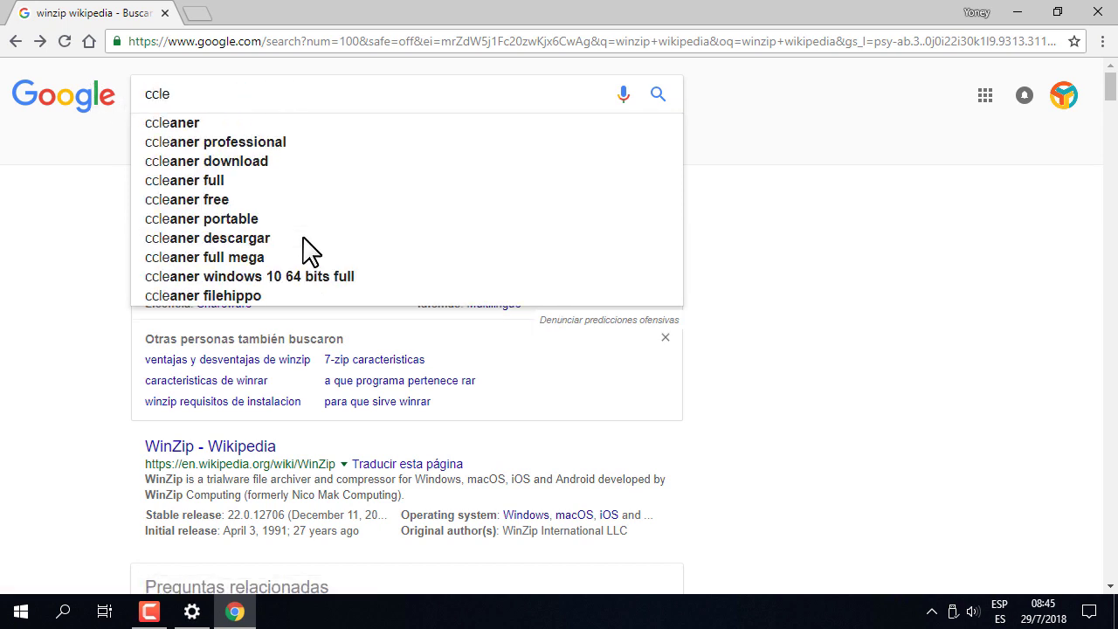
key("Down")
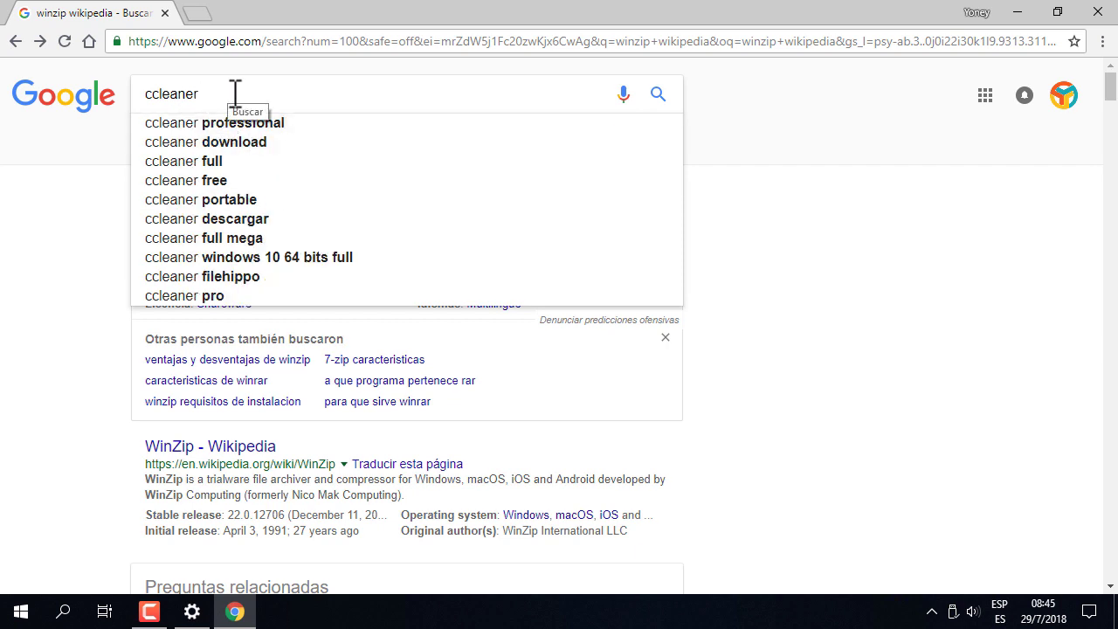
type("wikipedia")
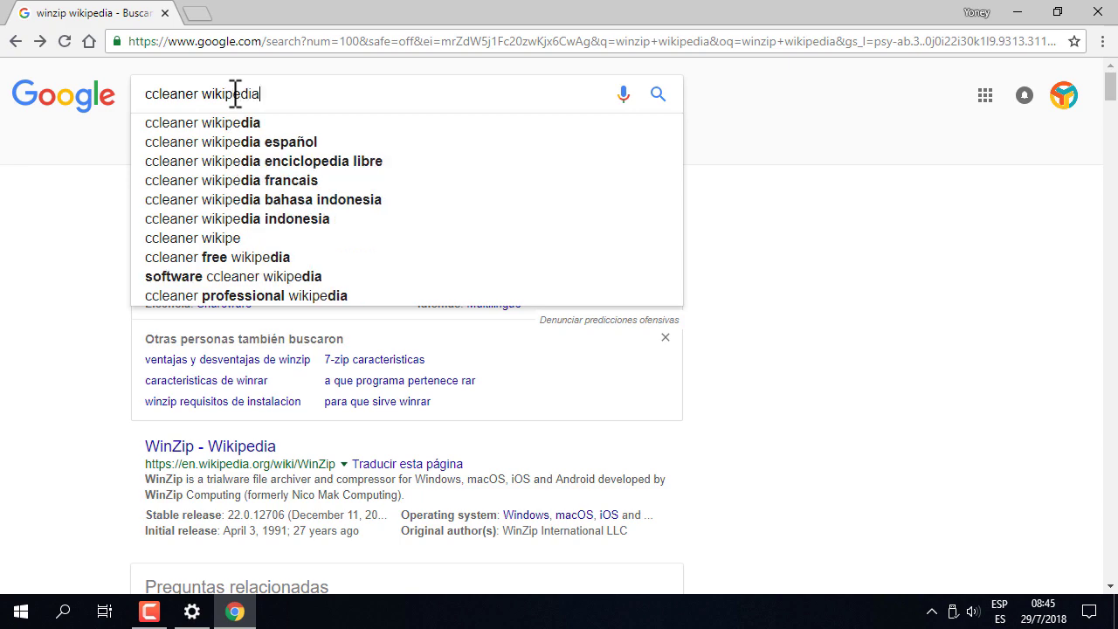
key("Return")
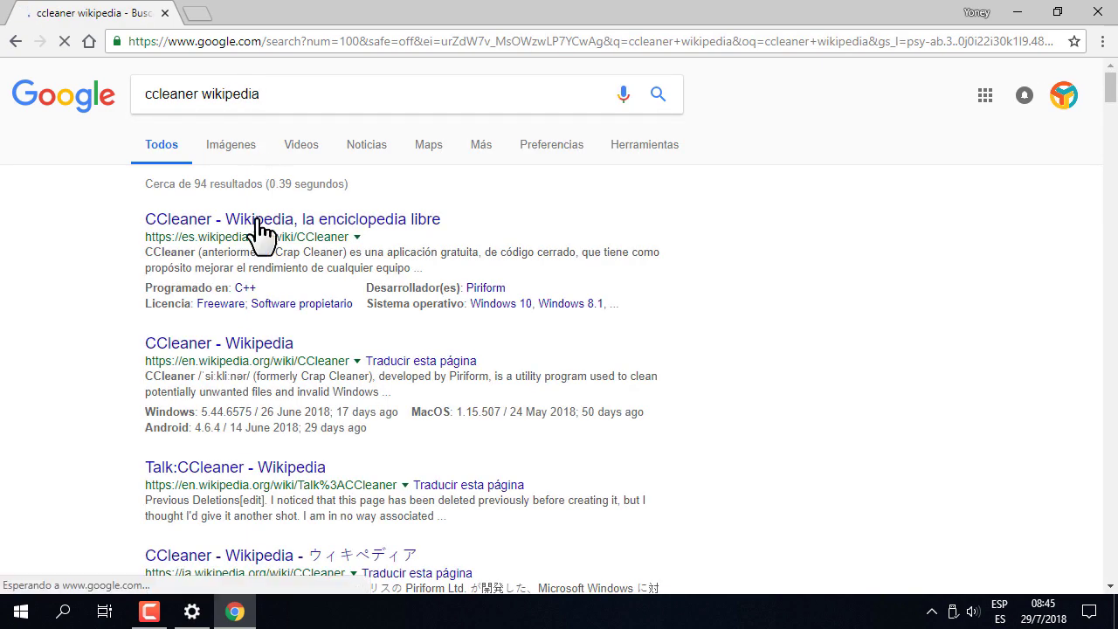
left_click(194, 224)
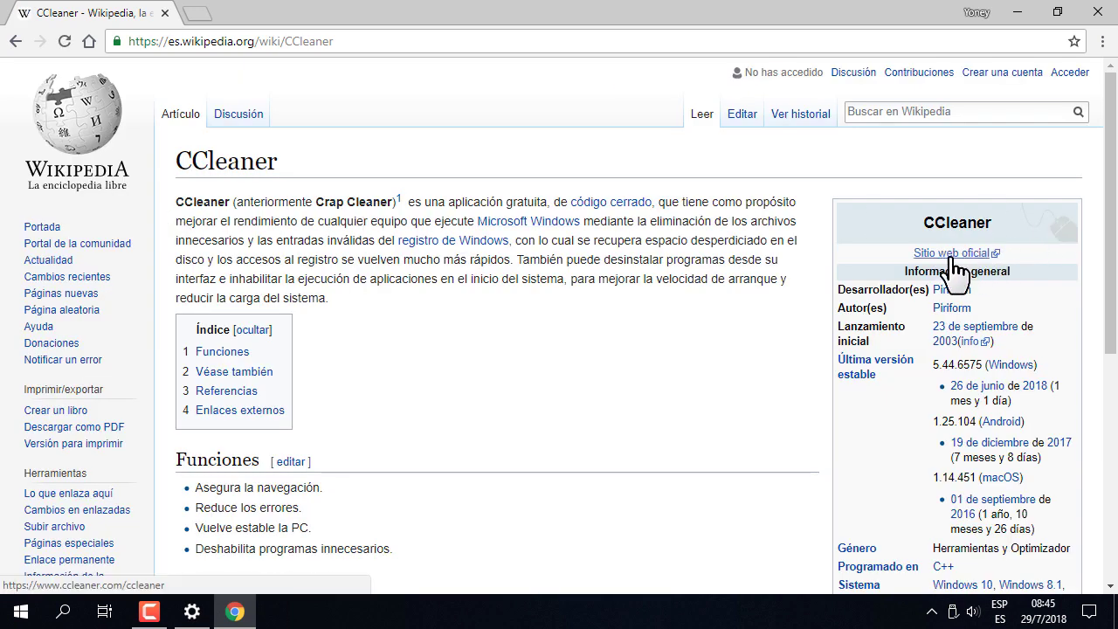
Open CCleaner's official website from the article's infobox, view its home page and return to the Google results
left_click(975, 258)
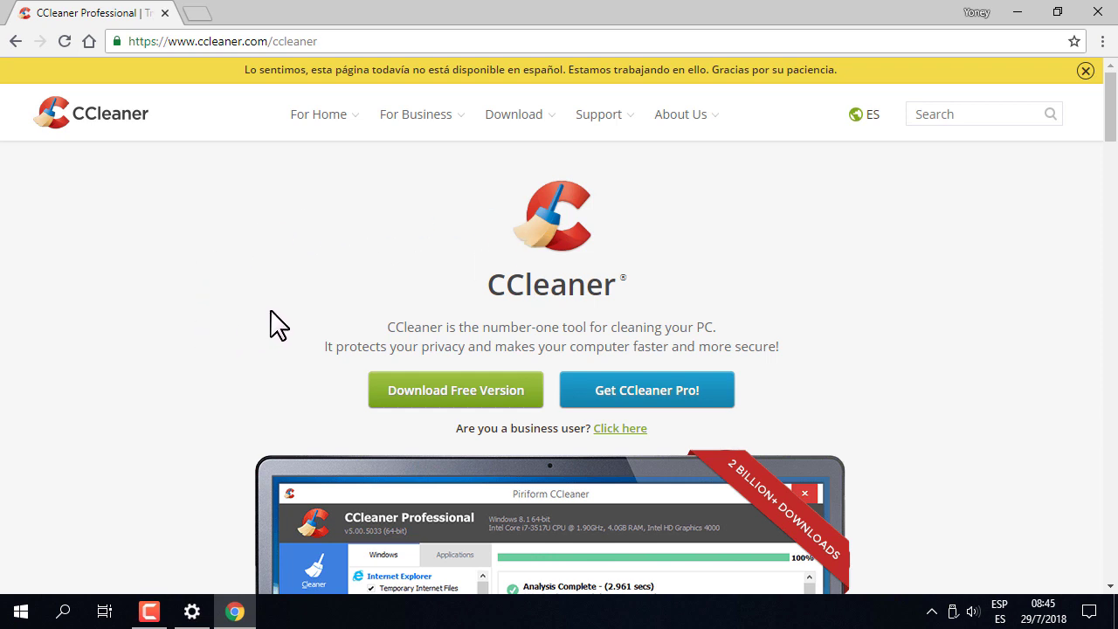
left_click(15, 41)
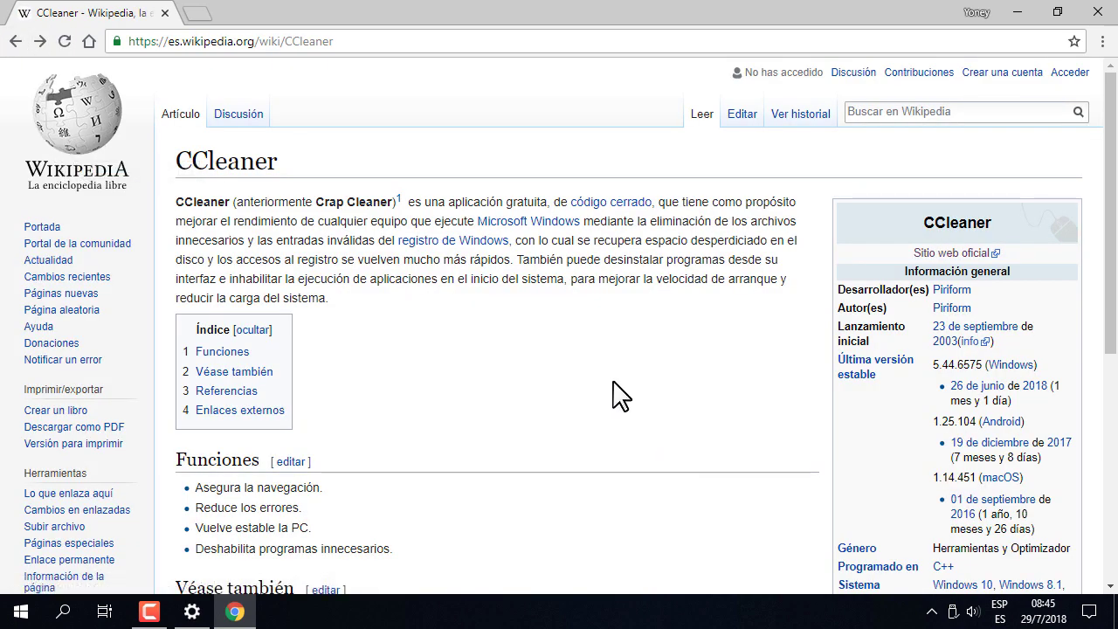
left_click(18, 46)
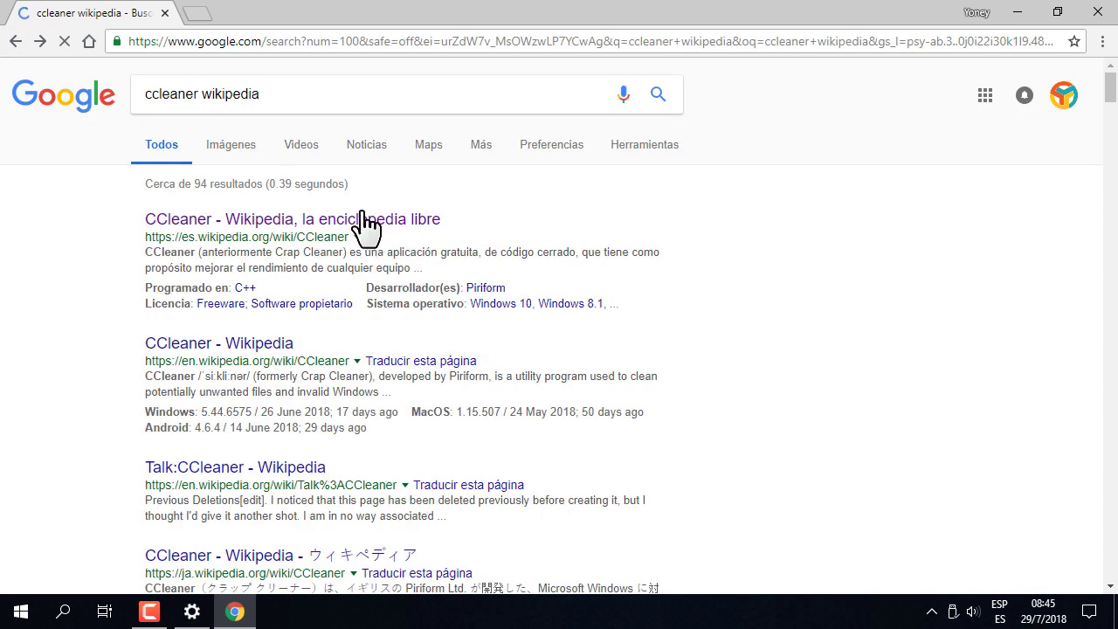
double_click(235, 96)
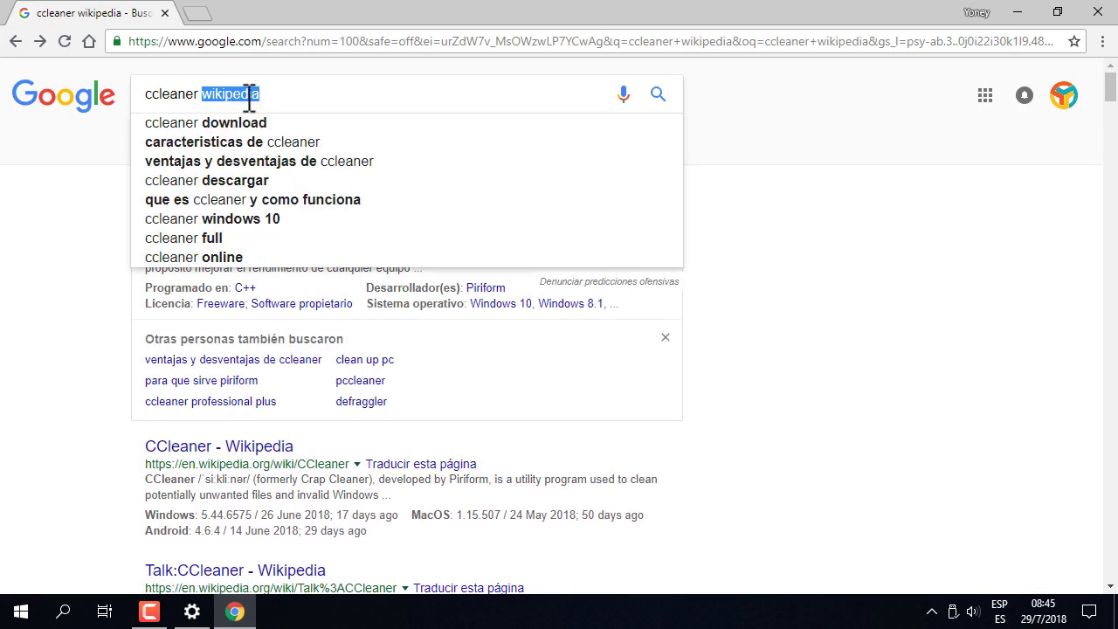
key("BackSpace")
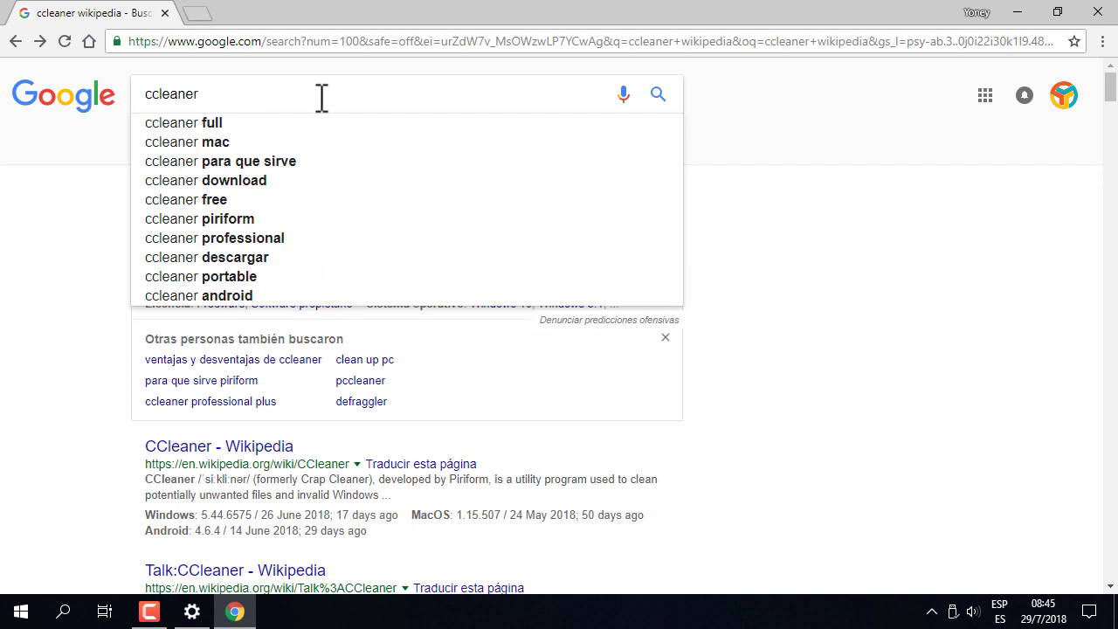
left_click(855, 378)
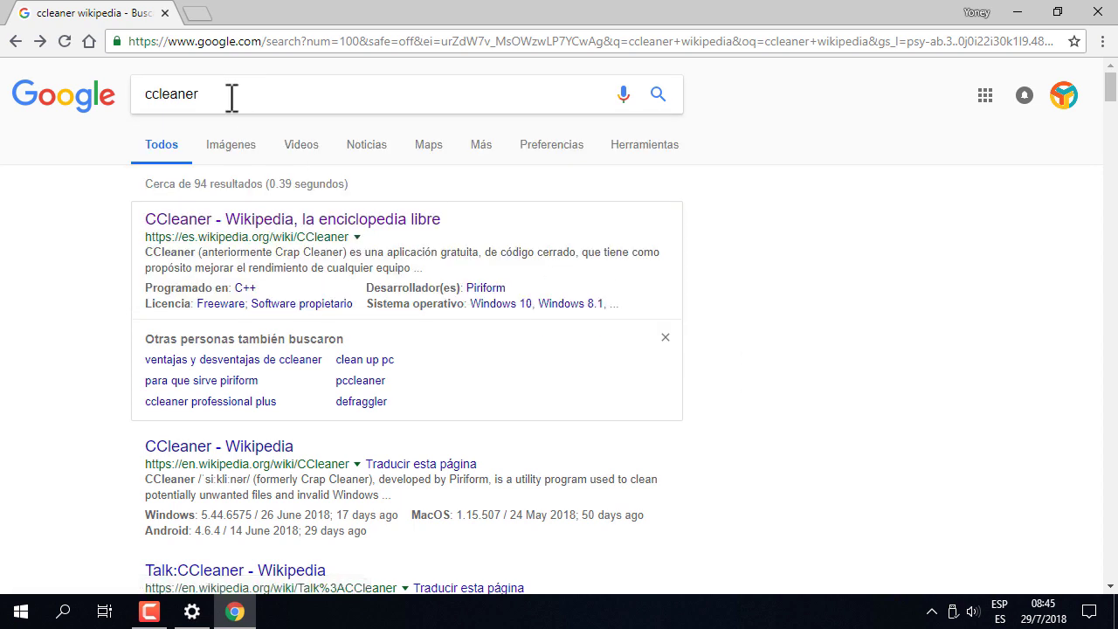
left_click_drag(230, 98, 123, 98)
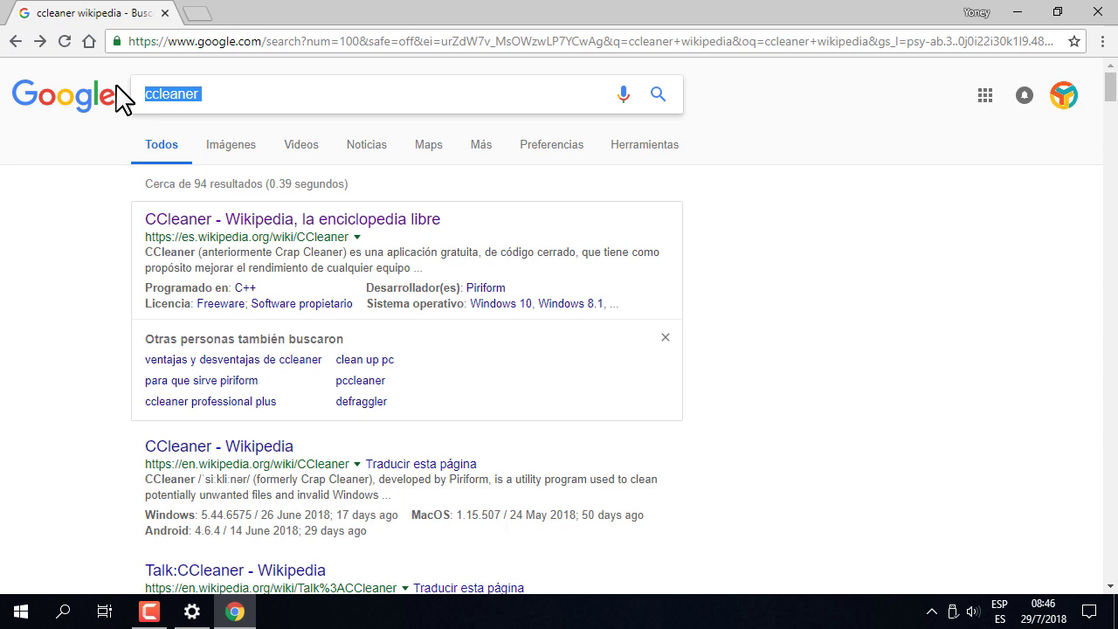
type("winz")
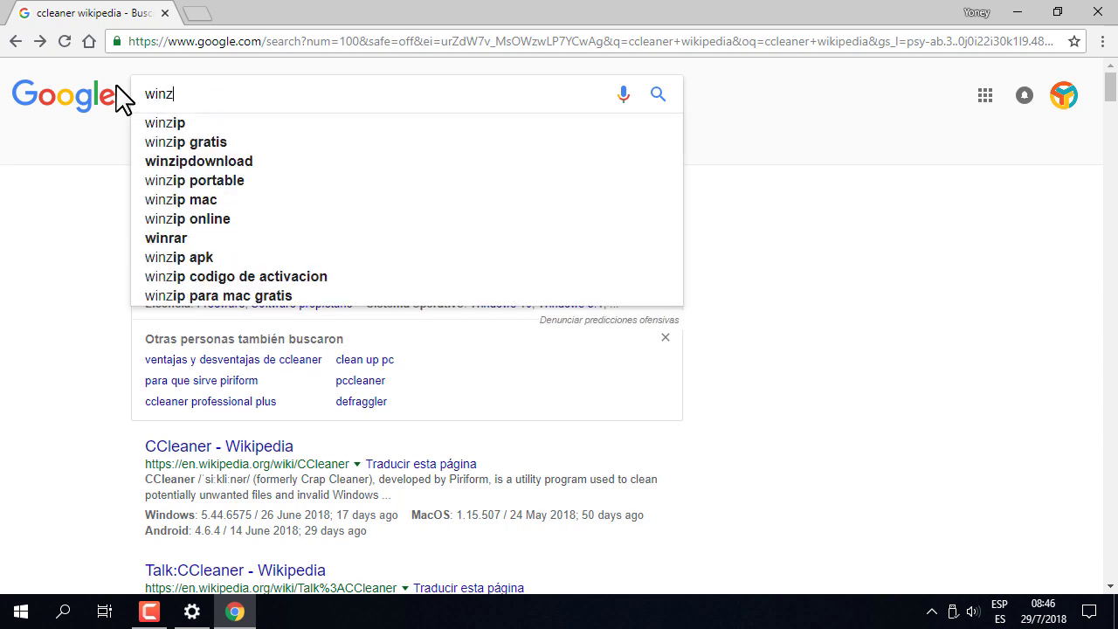
key("Down")
key("Return")
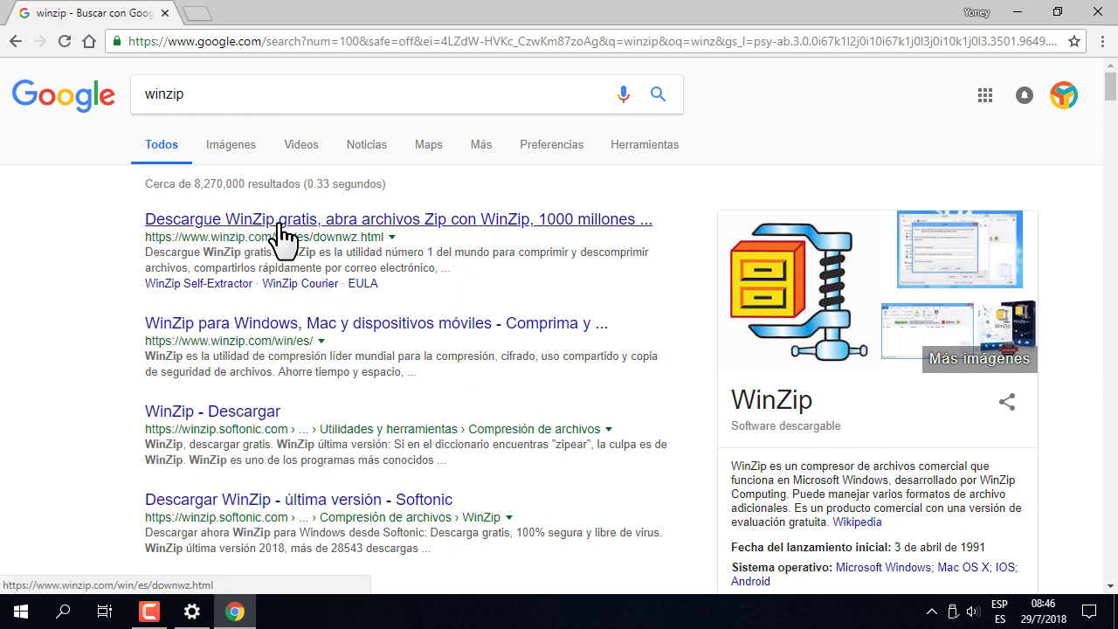
left_click(280, 336)
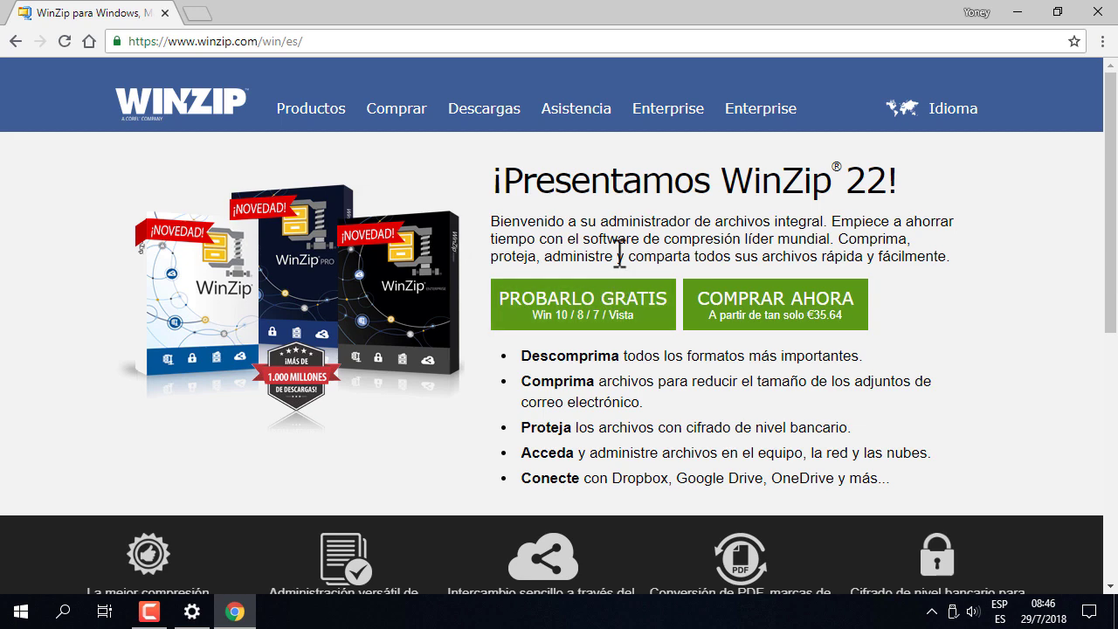
Download the free WinZip 22 trial and save winzip22-home.exe in the Escritorio folder
left_click(591, 315)
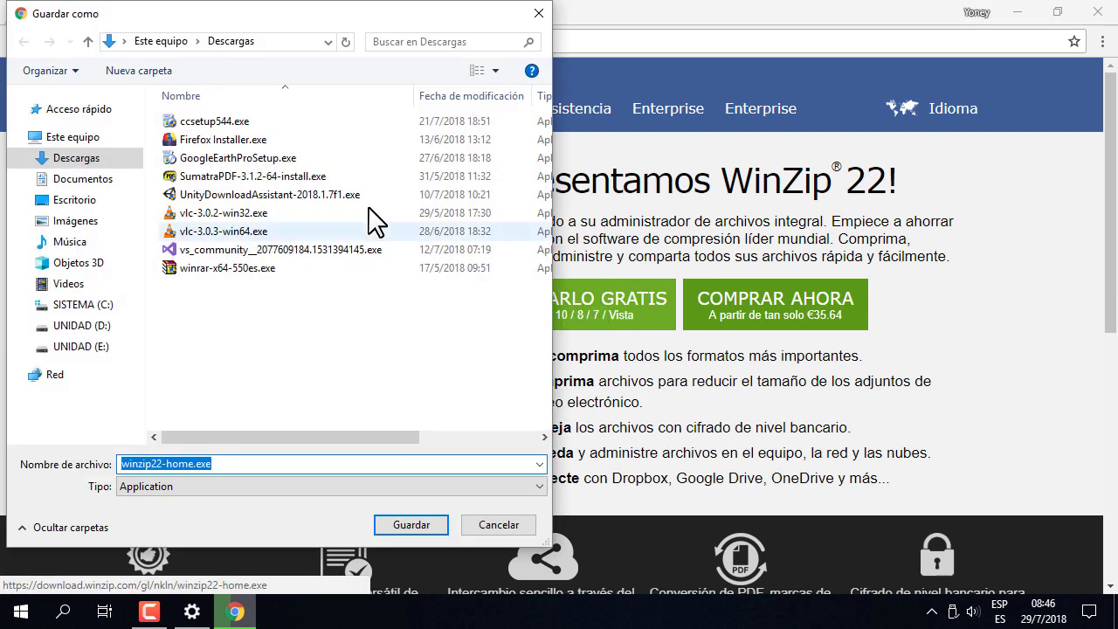
left_click(74, 199)
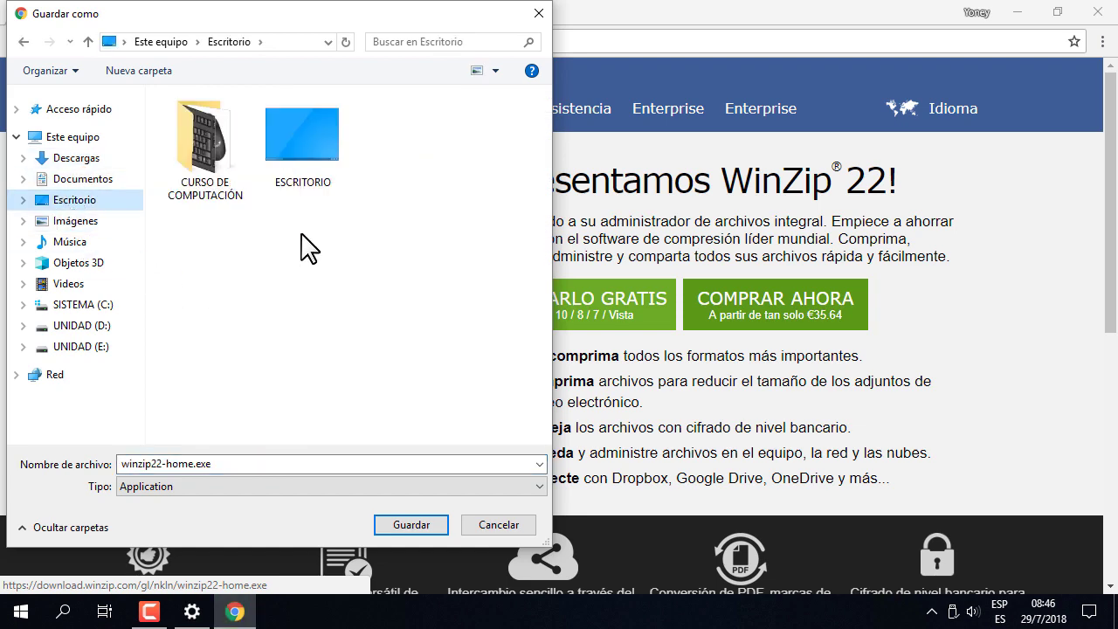
left_click_drag(349, 37, 516, 54)
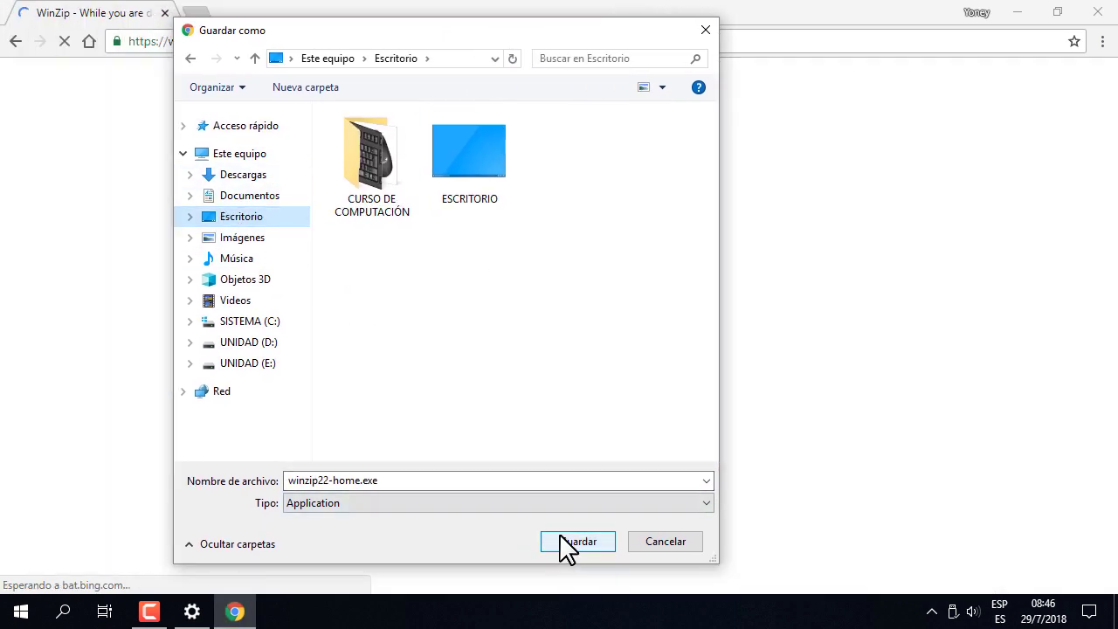
left_click(568, 543)
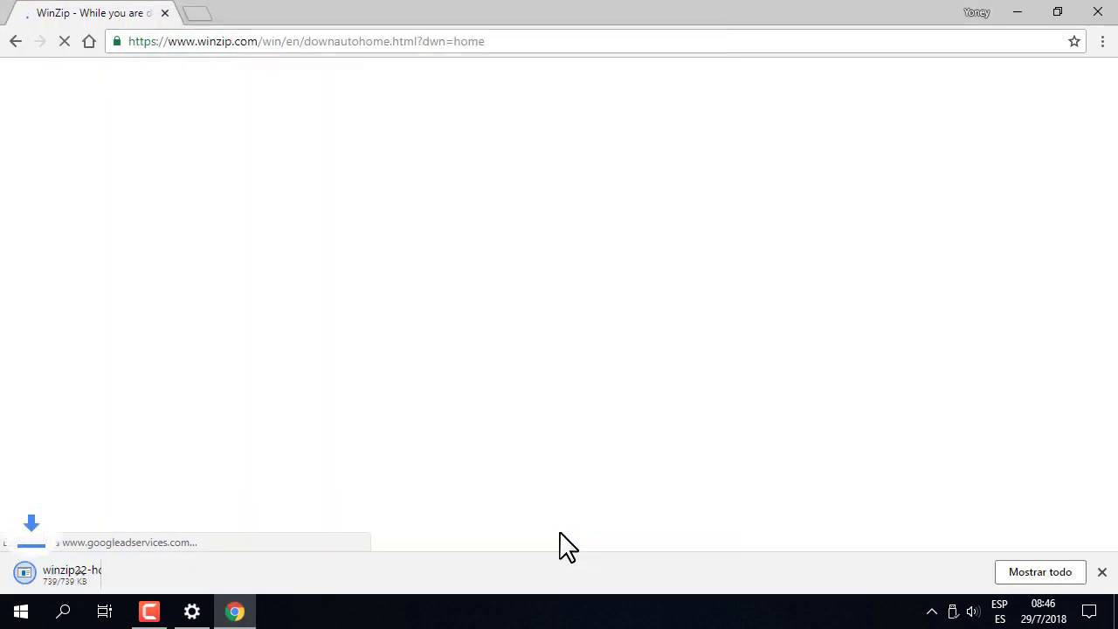
Minimize the browser and run the winzip22-home.exe installer from the desktop
left_click(1018, 13)
left_click(30, 185)
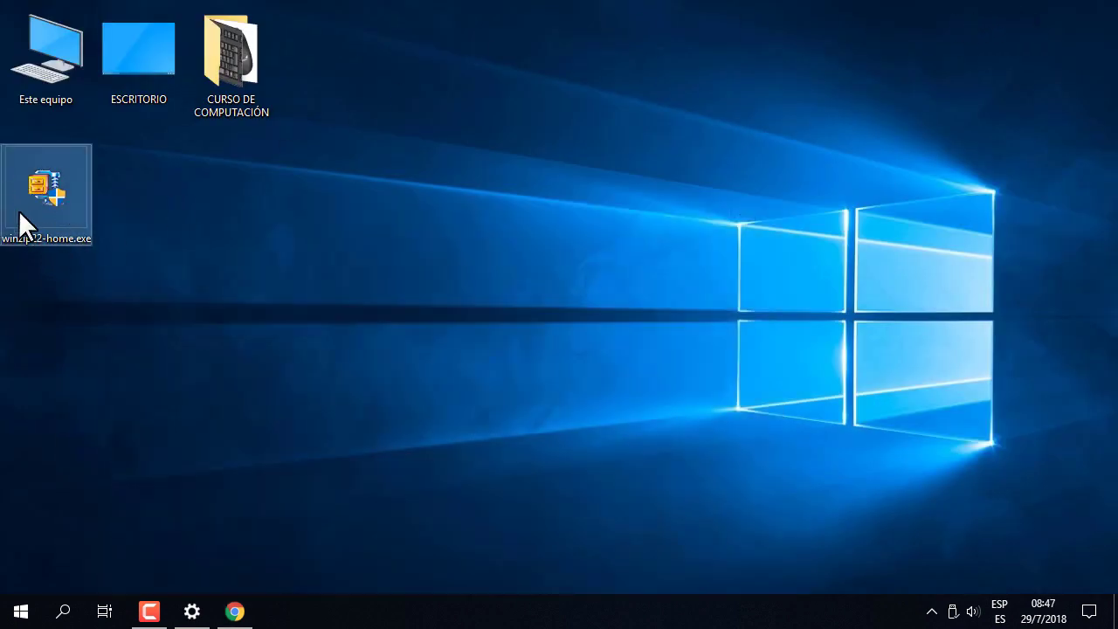
mouse_move(52, 217)
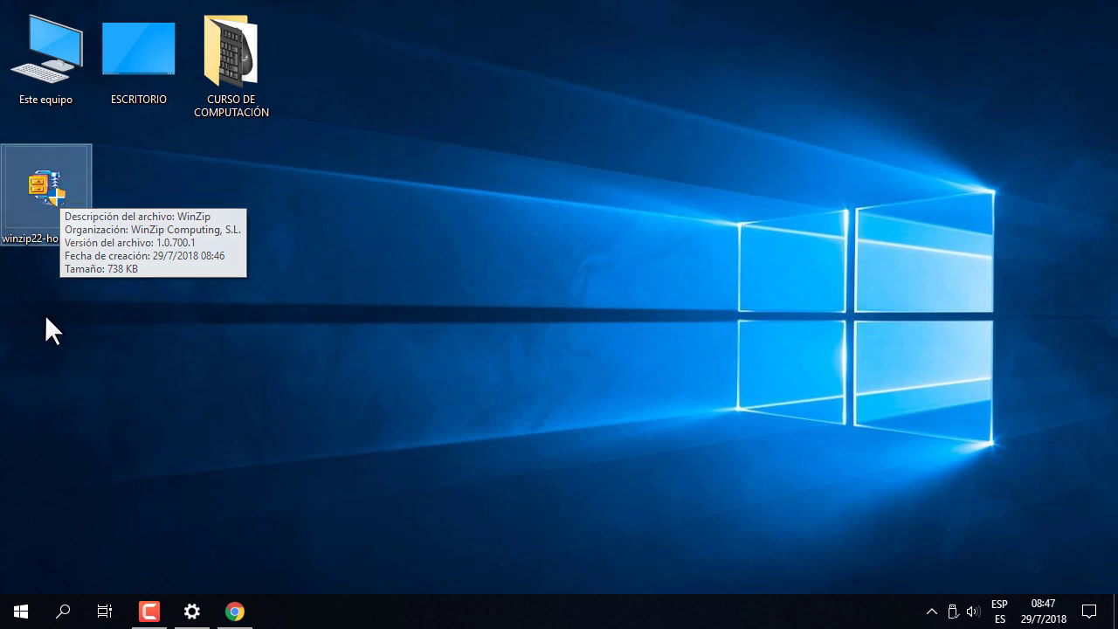
double_click(48, 182)
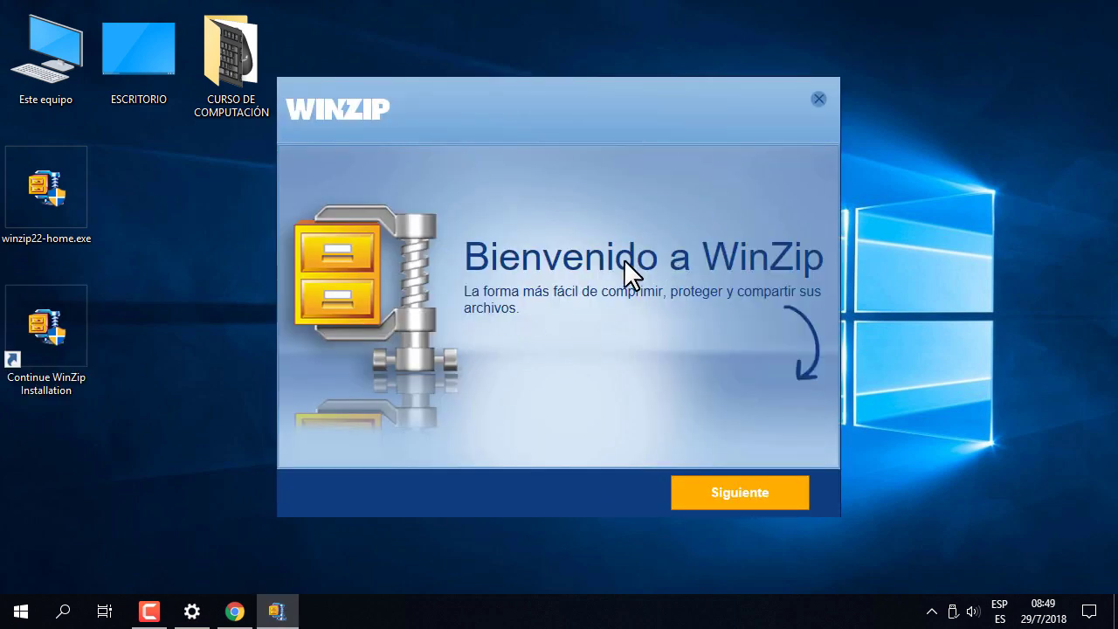
Continue past the WinZip welcome page, read through the license agreement to its end and accept it to start the installation
left_click(746, 492)
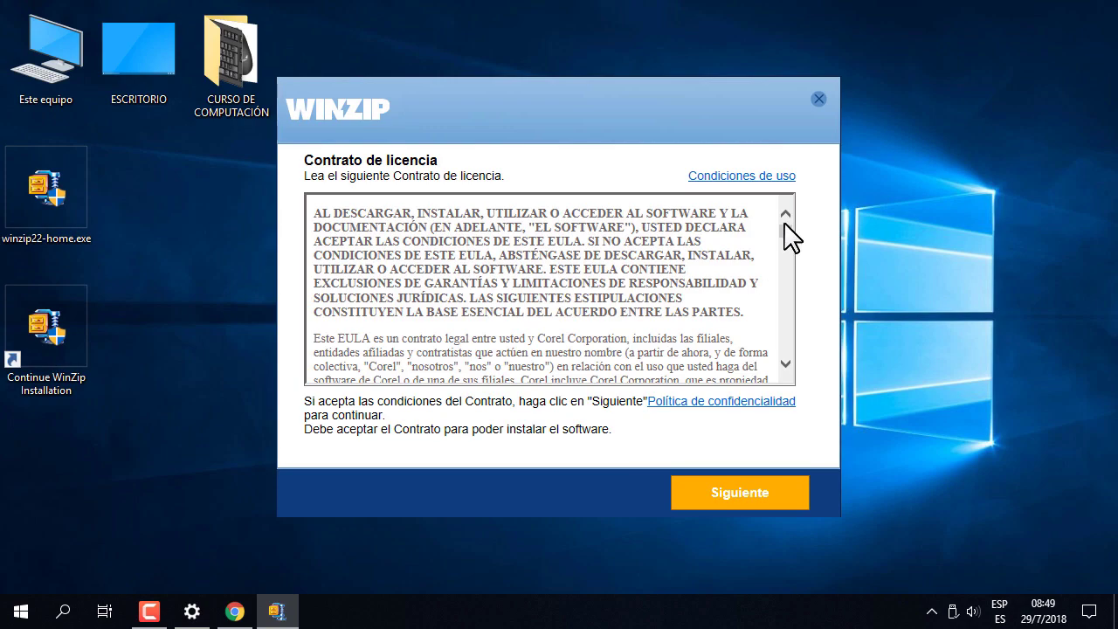
left_click_drag(788, 259, 814, 367)
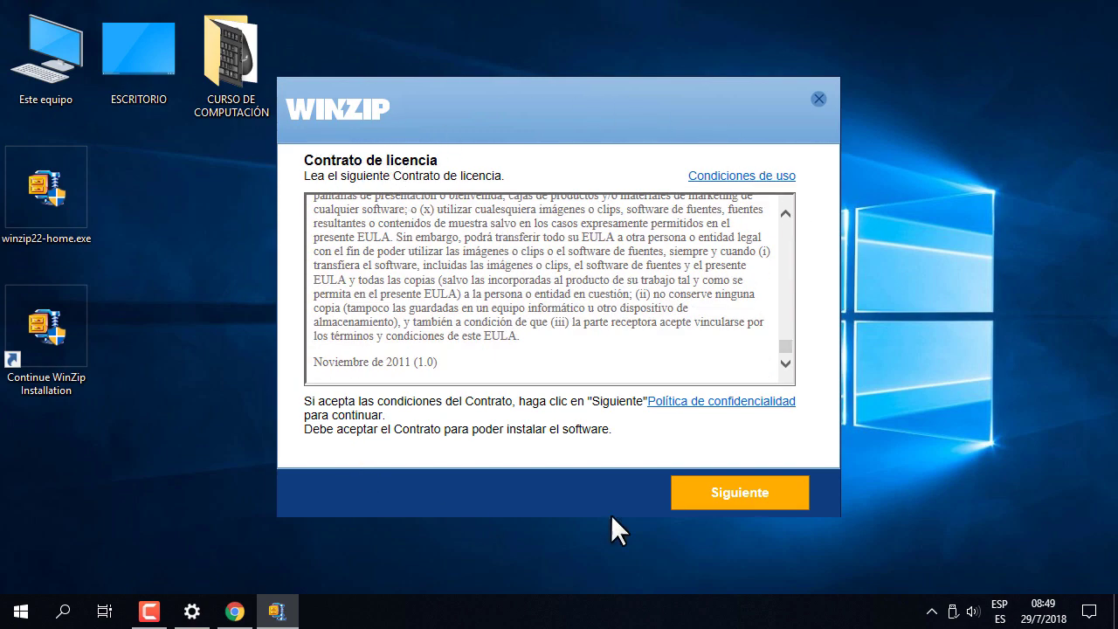
left_click(755, 495)
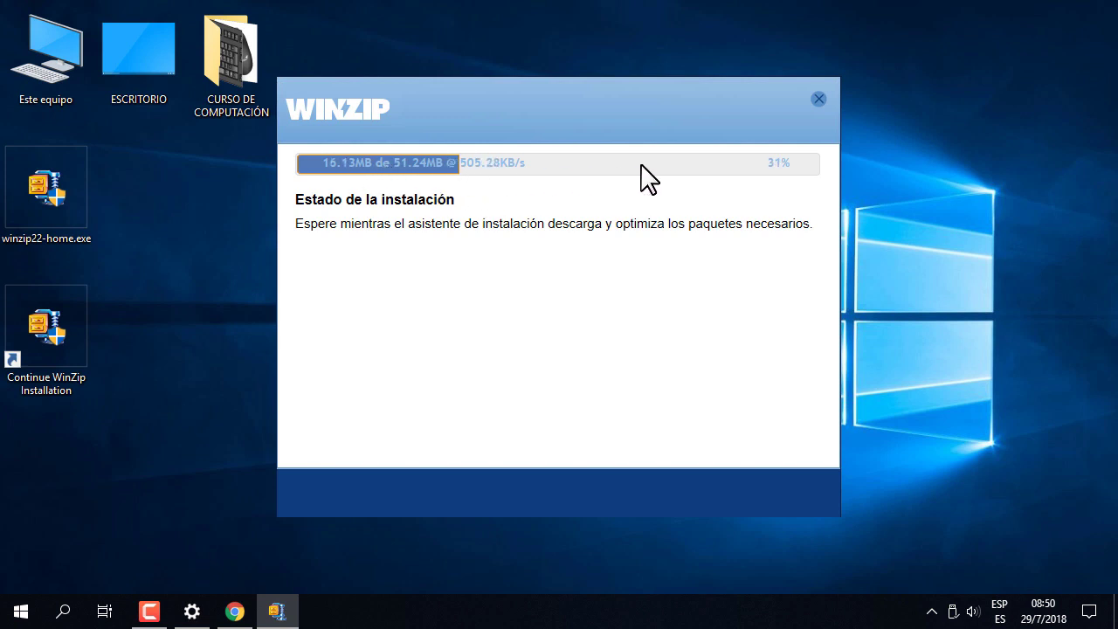
left_click(50, 182)
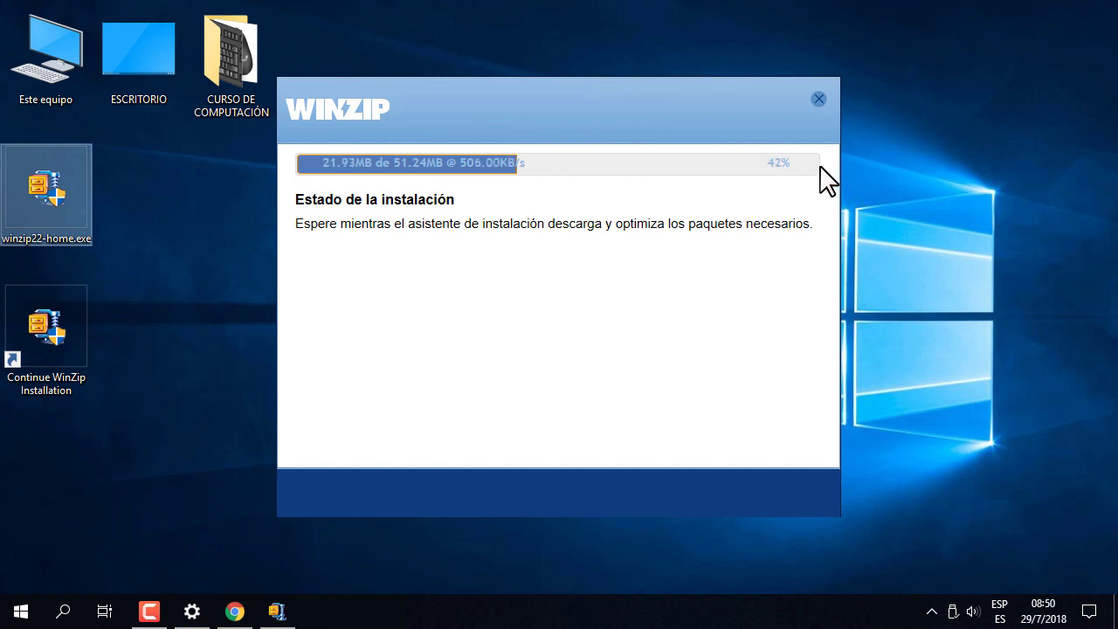
left_click(150, 192)
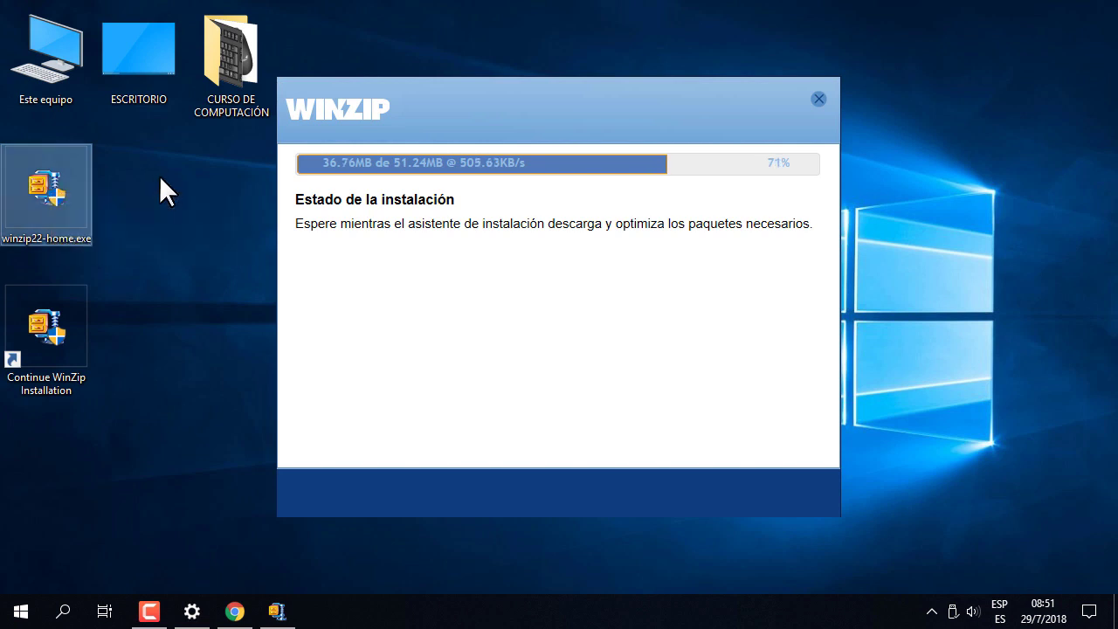
mouse_move(39, 179)
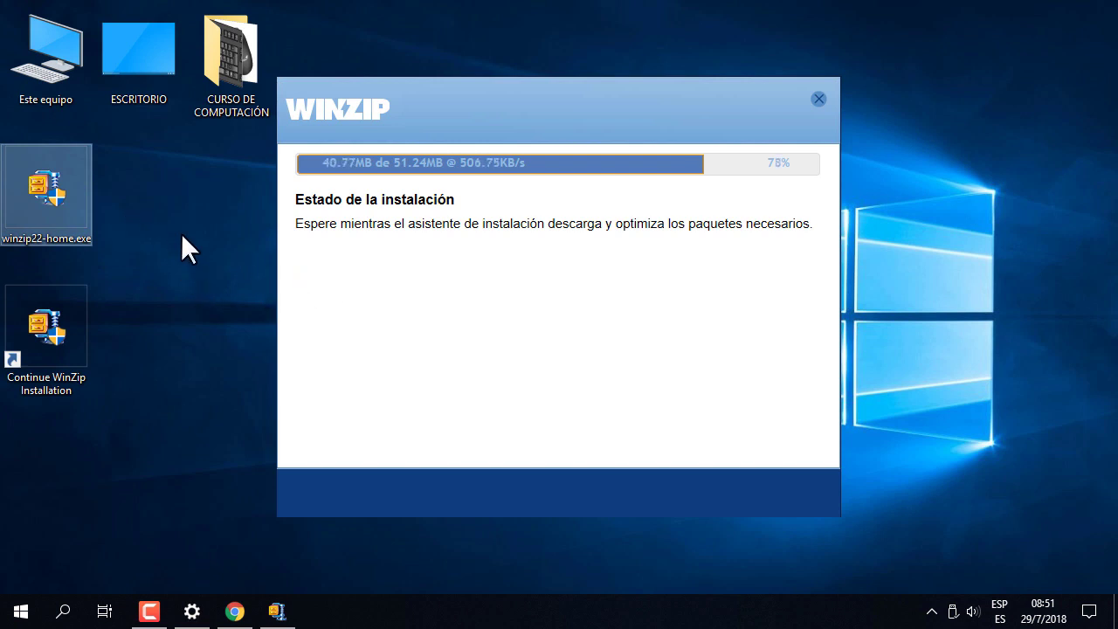
left_click(22, 189)
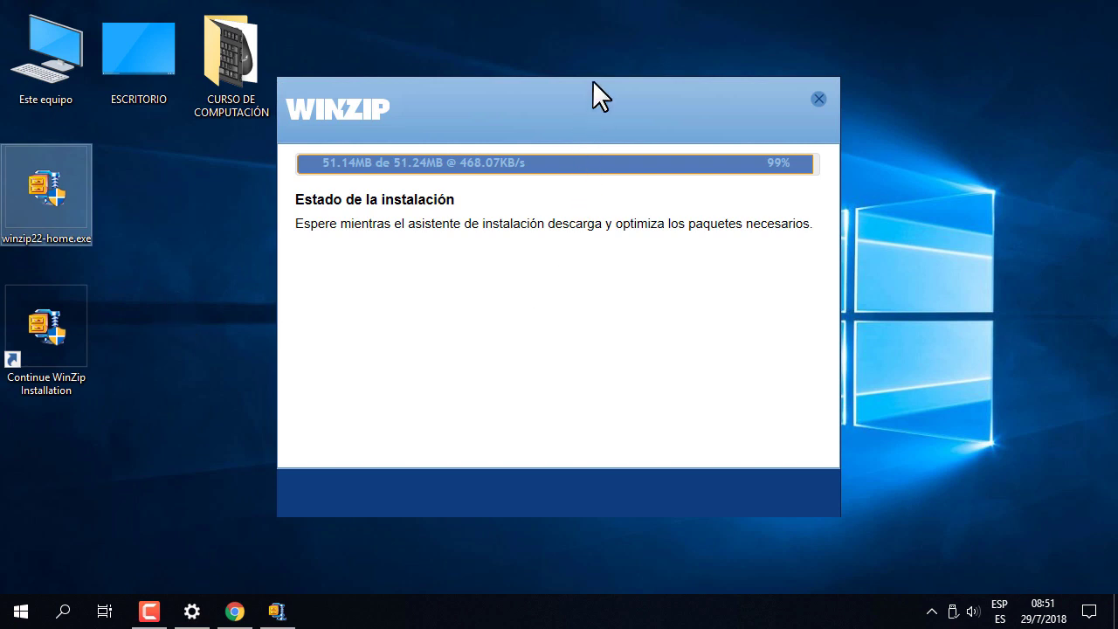
left_click_drag(593, 81, 622, 110)
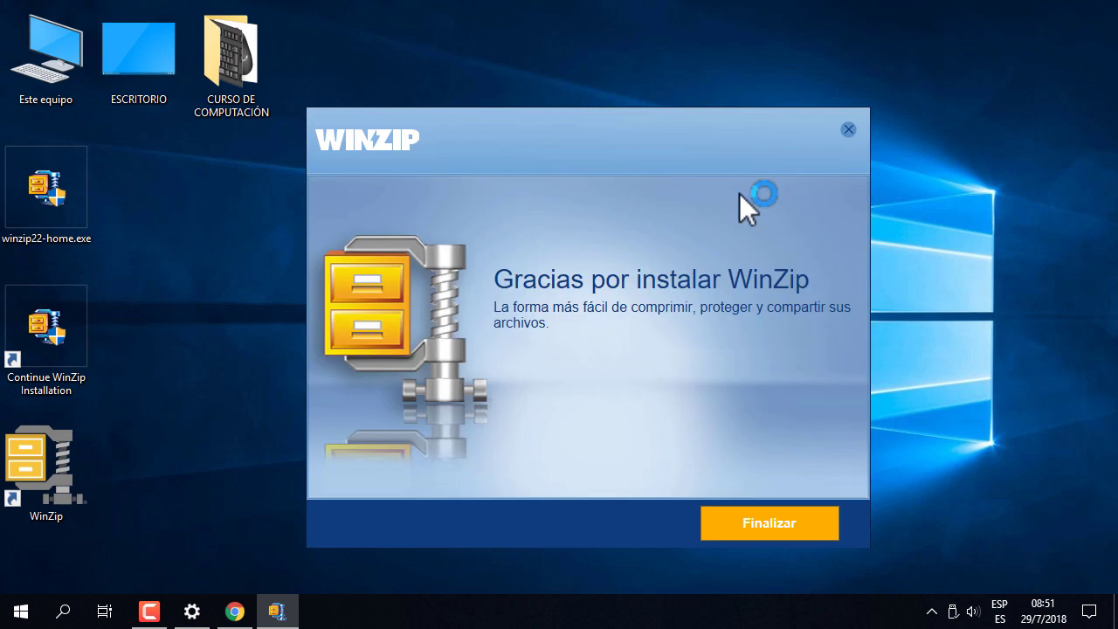
left_click_drag(662, 119, 644, 101)
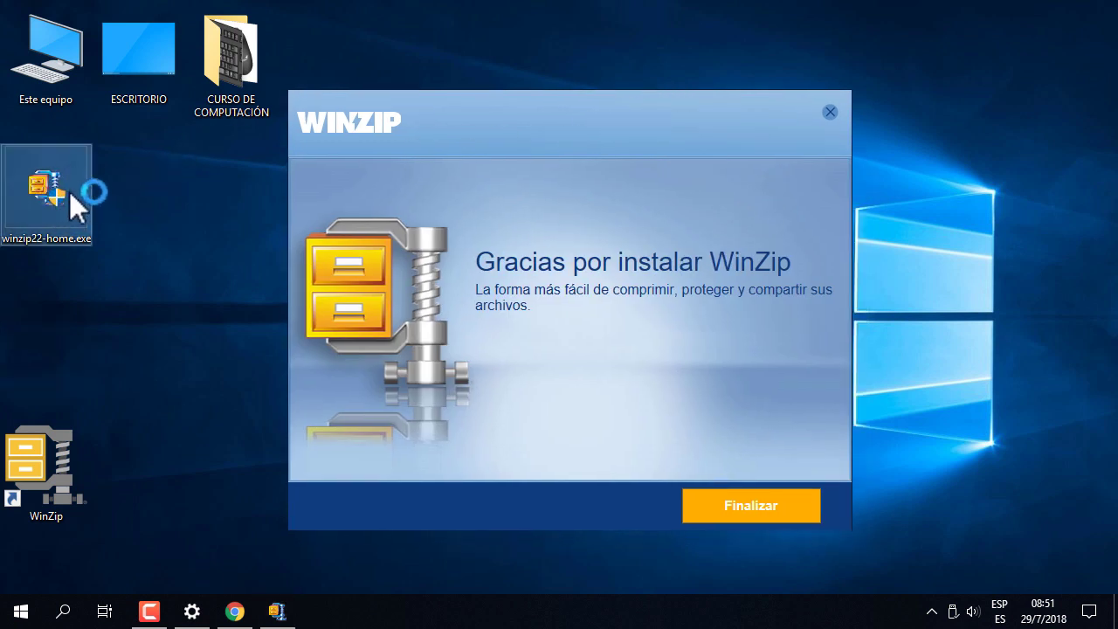
left_click_drag(654, 101, 702, 106)
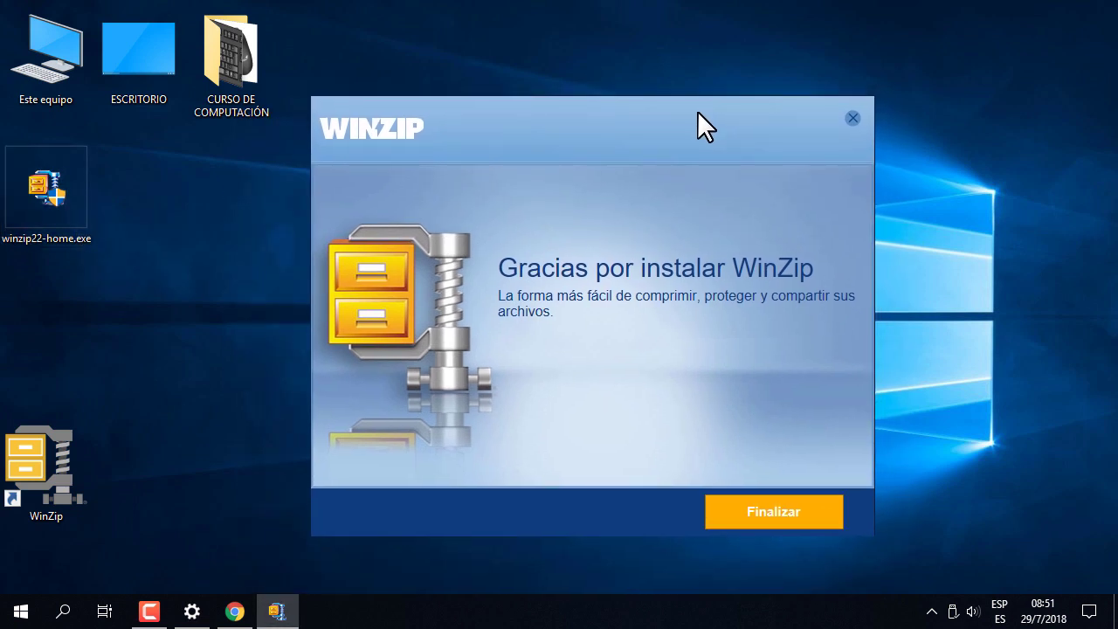
Finish the WinZip installation wizard and minimize the browser window showing the installation thank-you page
mouse_move(697, 111)
left_mouse_down()
mouse_move(736, 130)
mouse_move(711, 116)
left_mouse_up()
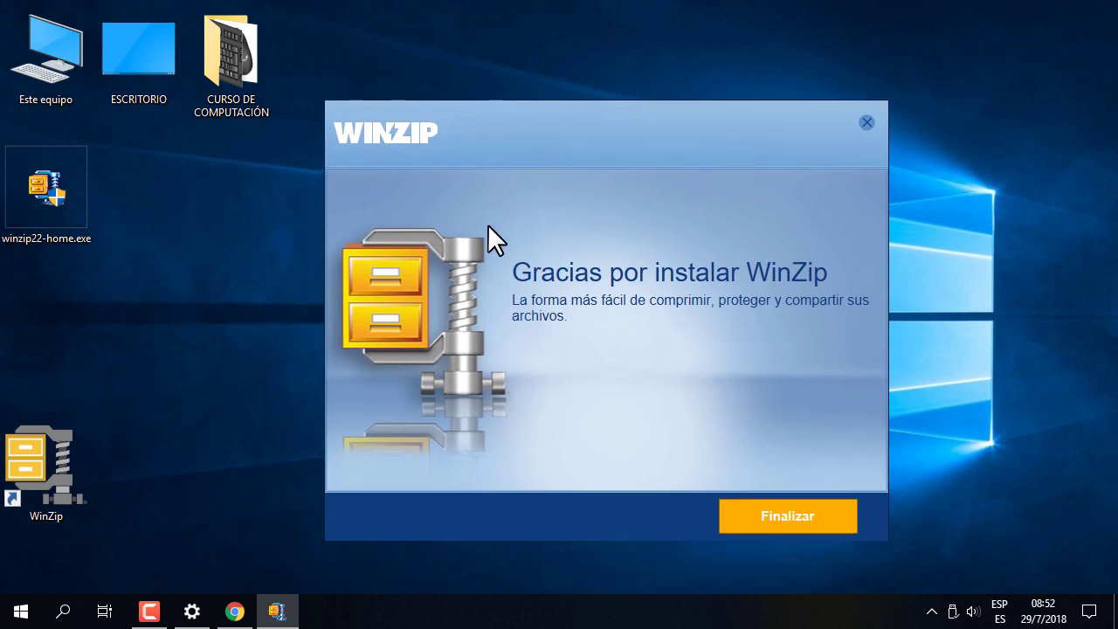
left_click(777, 518)
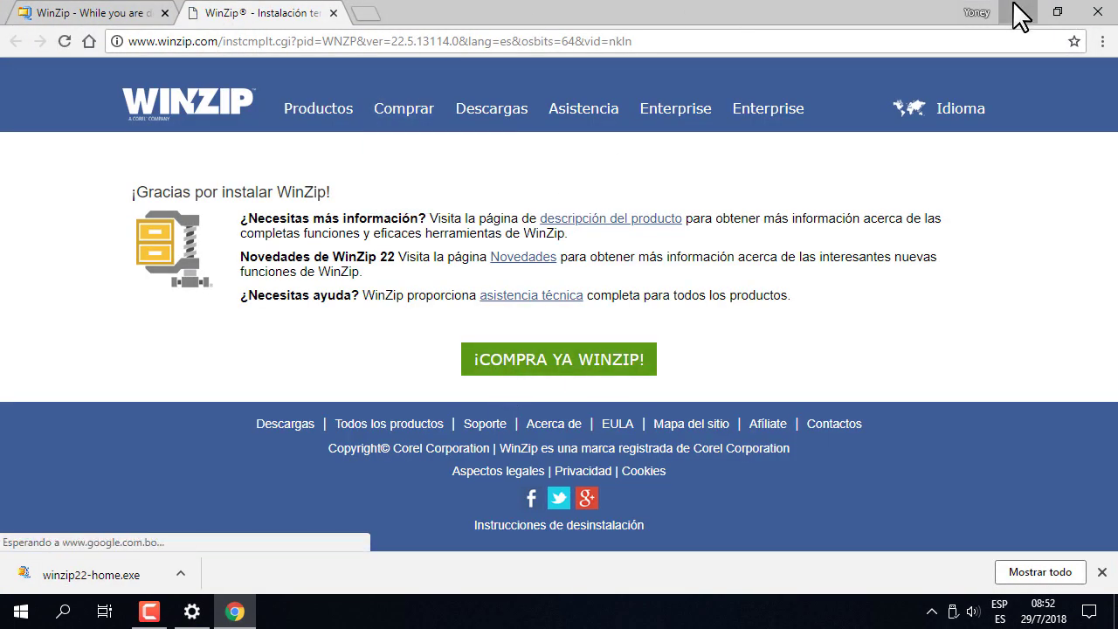
left_click(1014, 5)
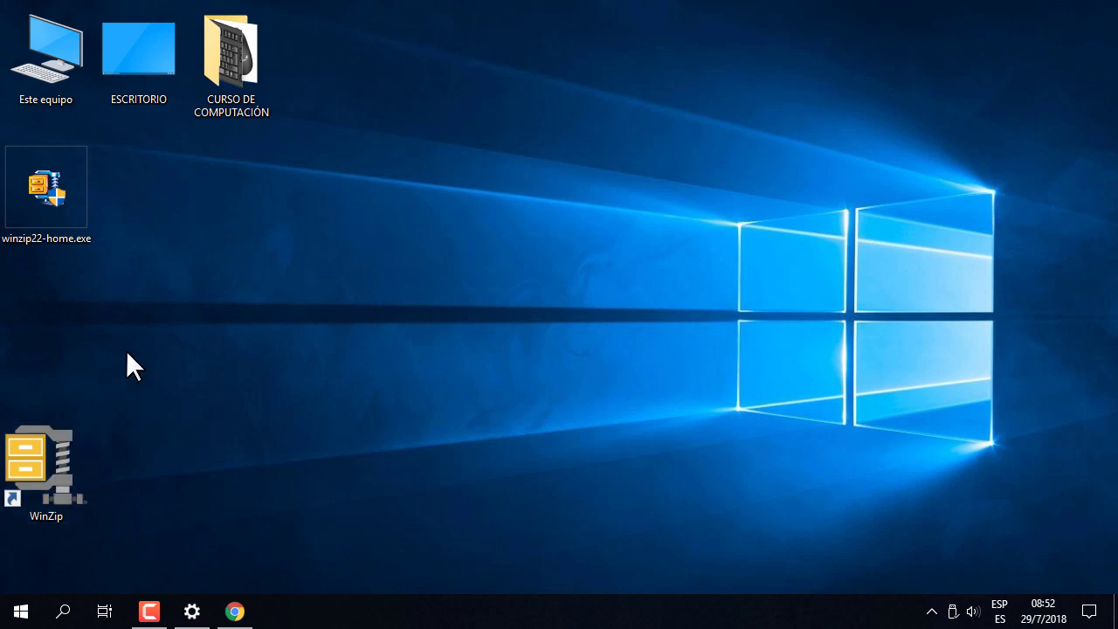
Launch WinZip from its desktop shortcut using the evaluation version, dismiss the welcome dialog and close the program
double_click(79, 461)
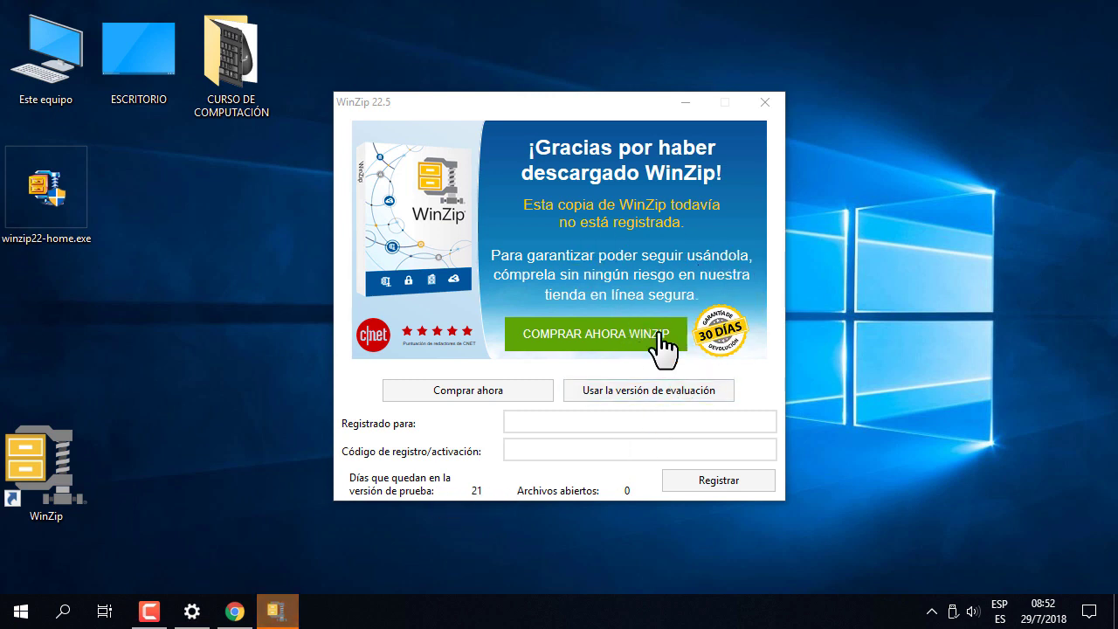
left_click(634, 390)
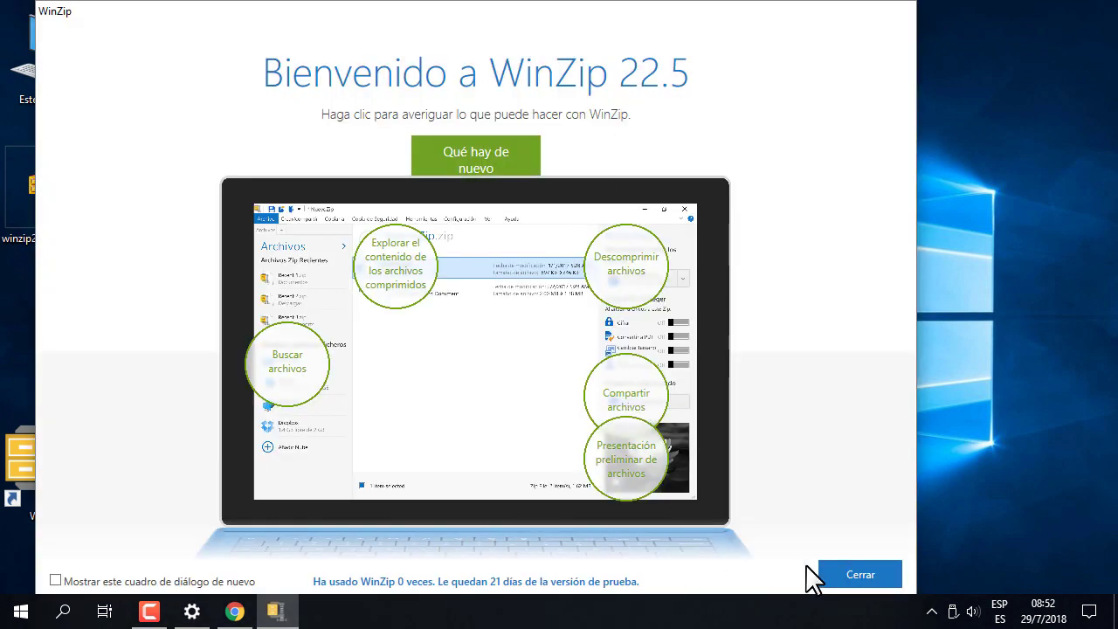
left_click(857, 576)
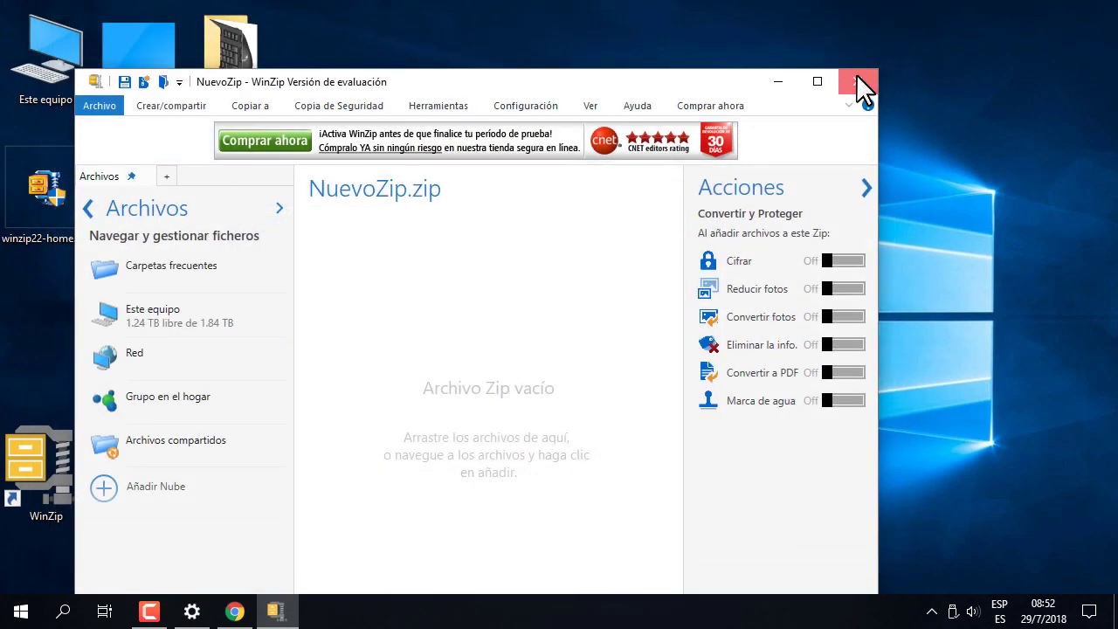
left_click(857, 81)
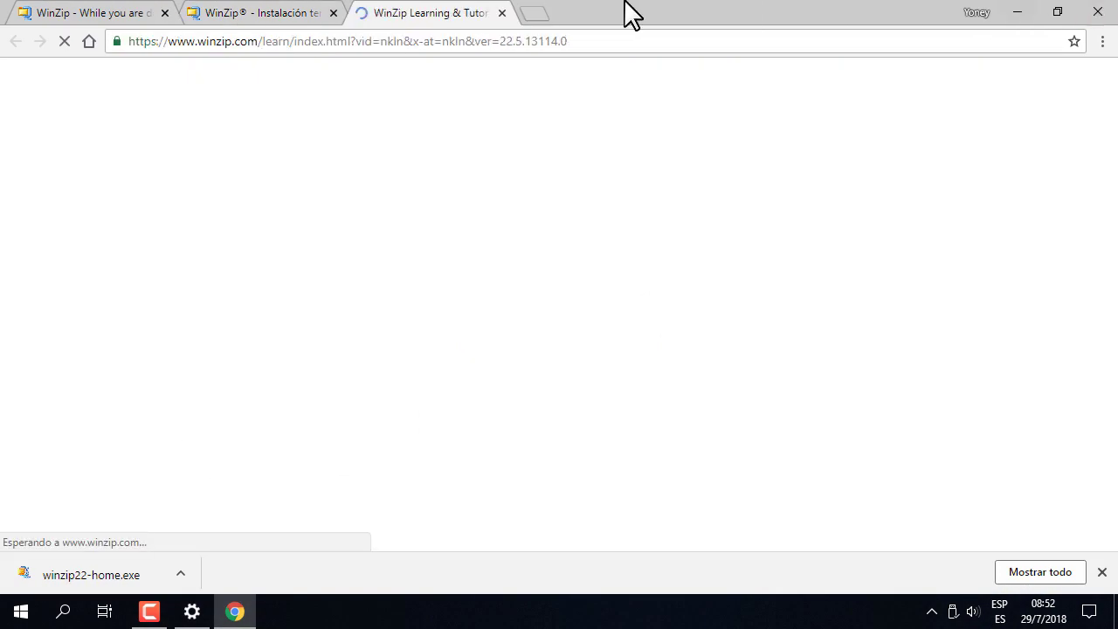
Close the two extra WinZip browser tabs, load google.com in the remaining tab and minimize the browser
left_click(335, 13)
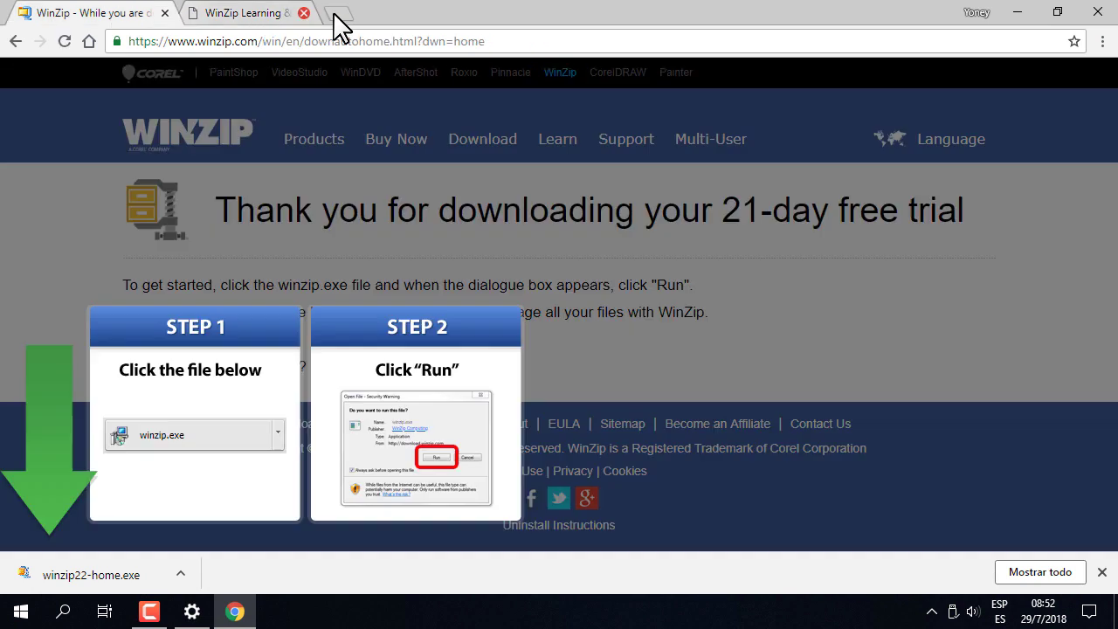
left_click(335, 13)
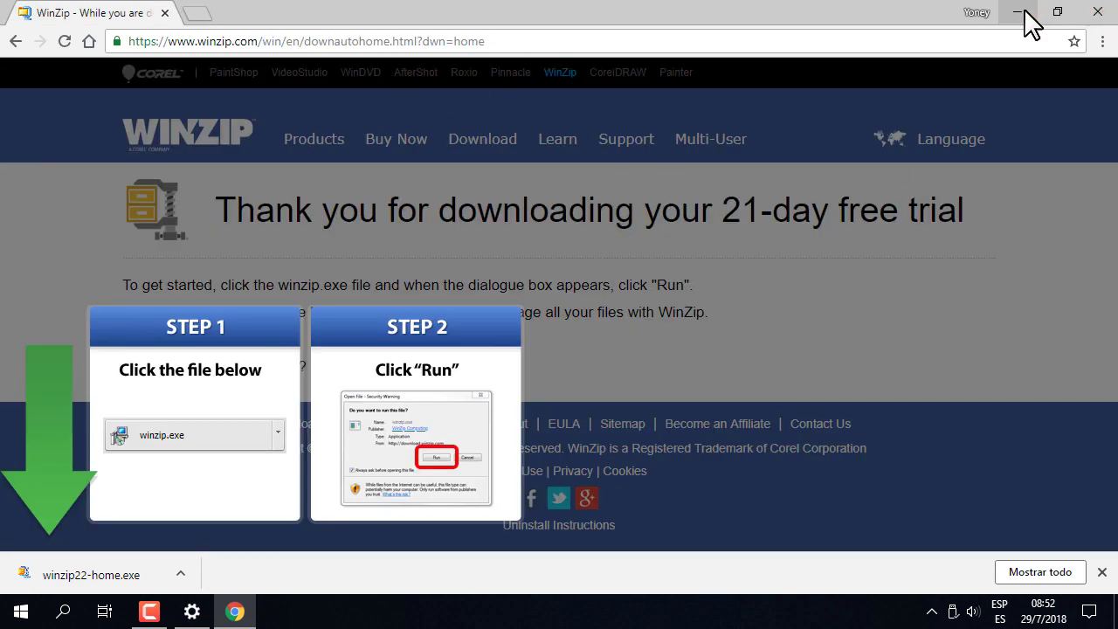
left_click(740, 38)
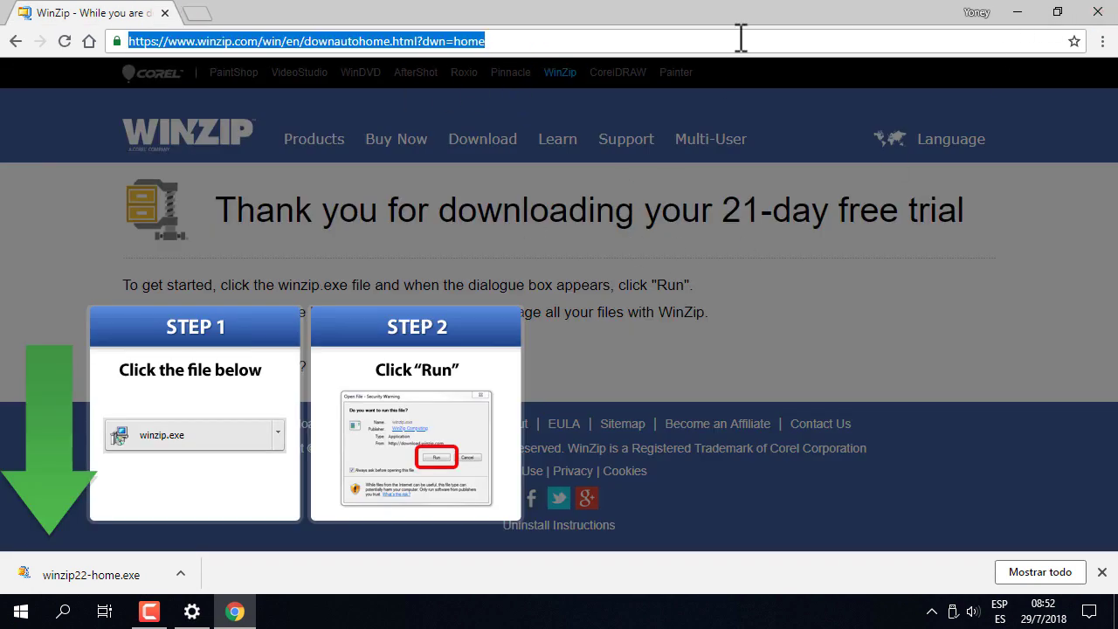
type("google.com")
key("Return")
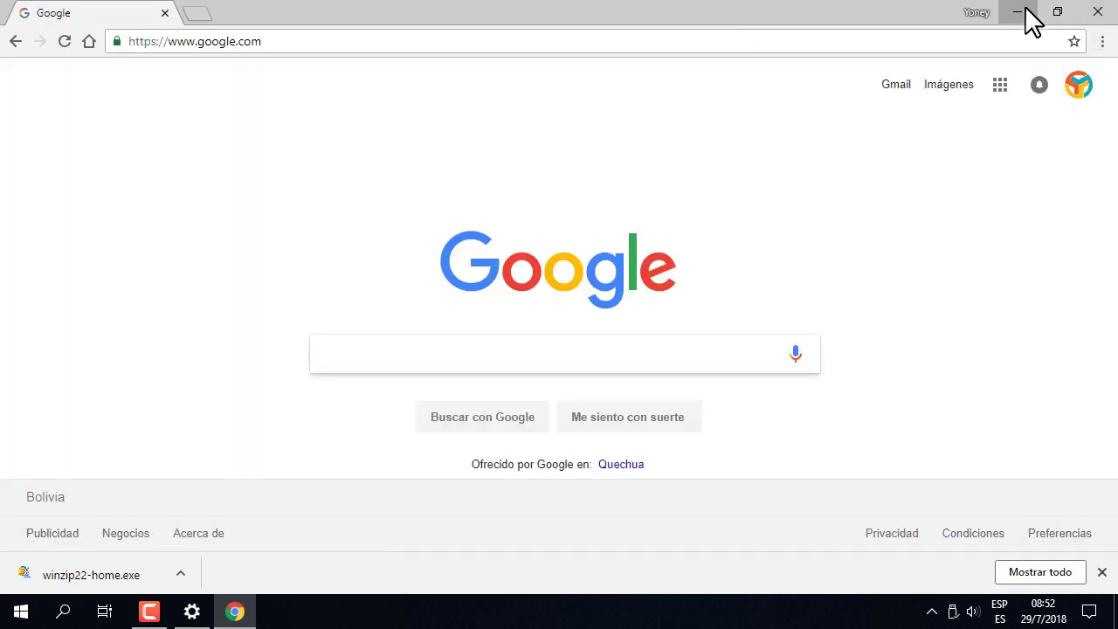
left_click(1018, 12)
Move the WinZip shortcut and the winzip22-home.exe installer side by side near the middle of the desktop
left_click_drag(18, 460, 520, 229)
left_click_drag(43, 201, 472, 179)
left_click(602, 201)
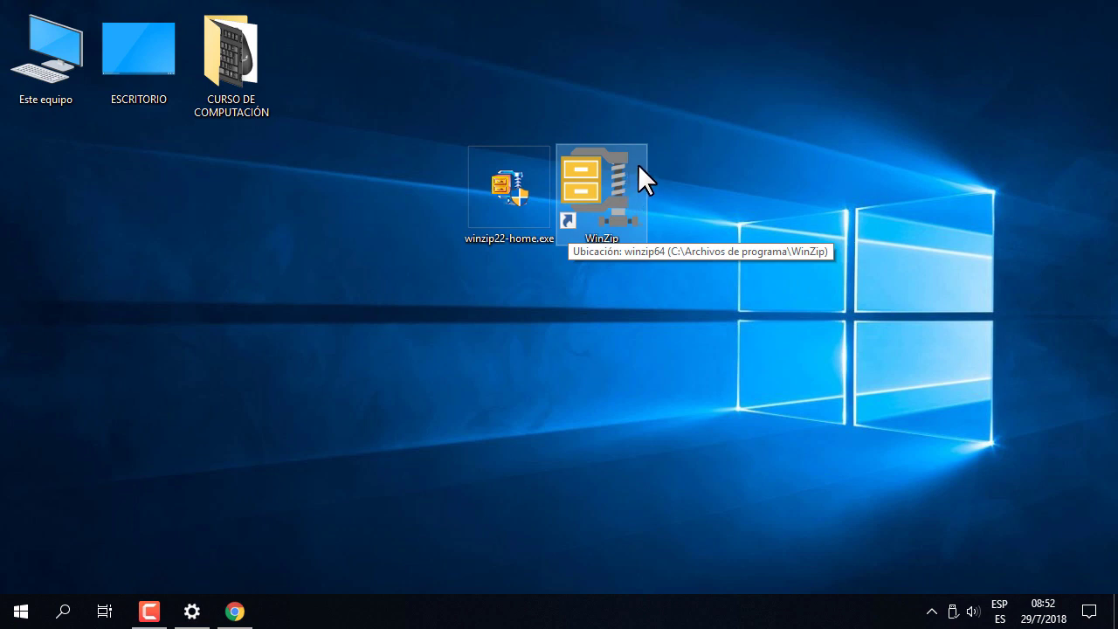
Rename the winzip22-home.exe installer on the desktop as compresor.exe
left_click(499, 184)
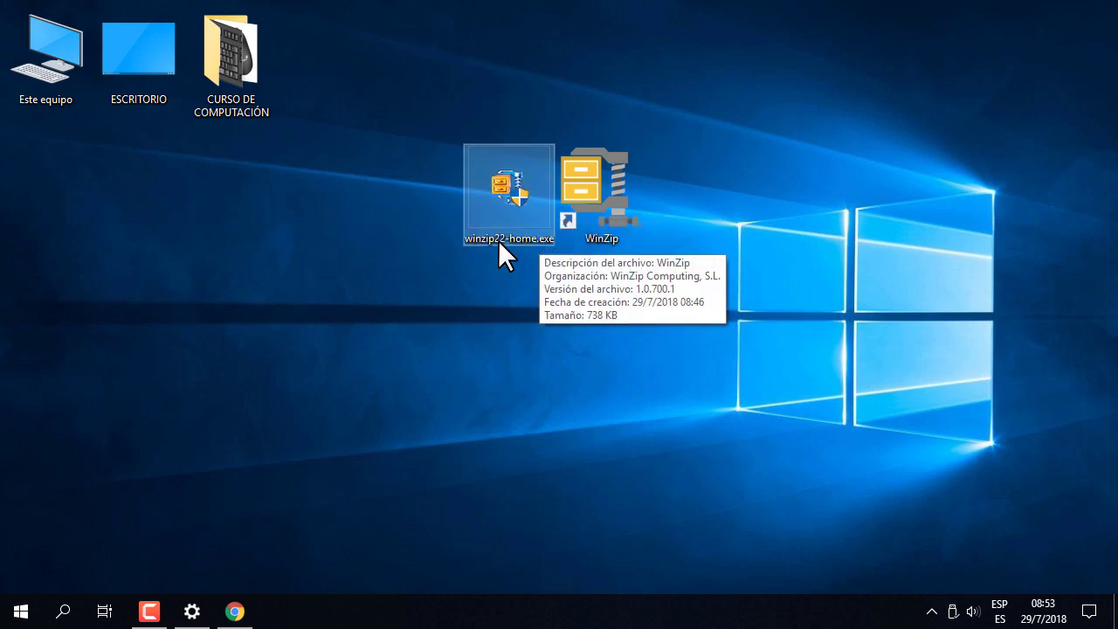
left_click(507, 238)
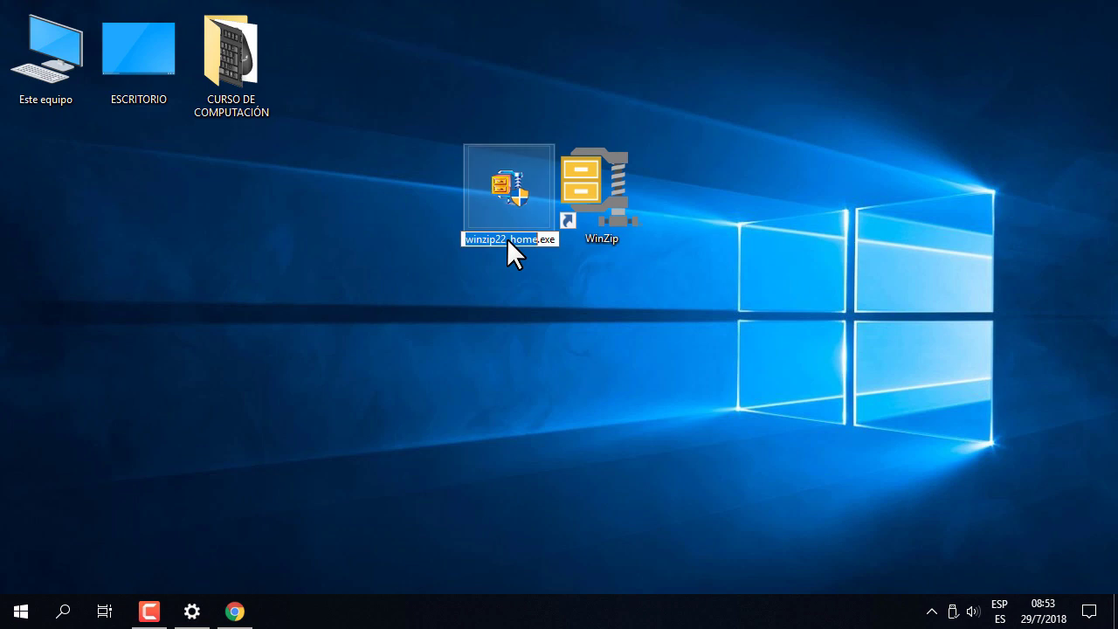
type("c")
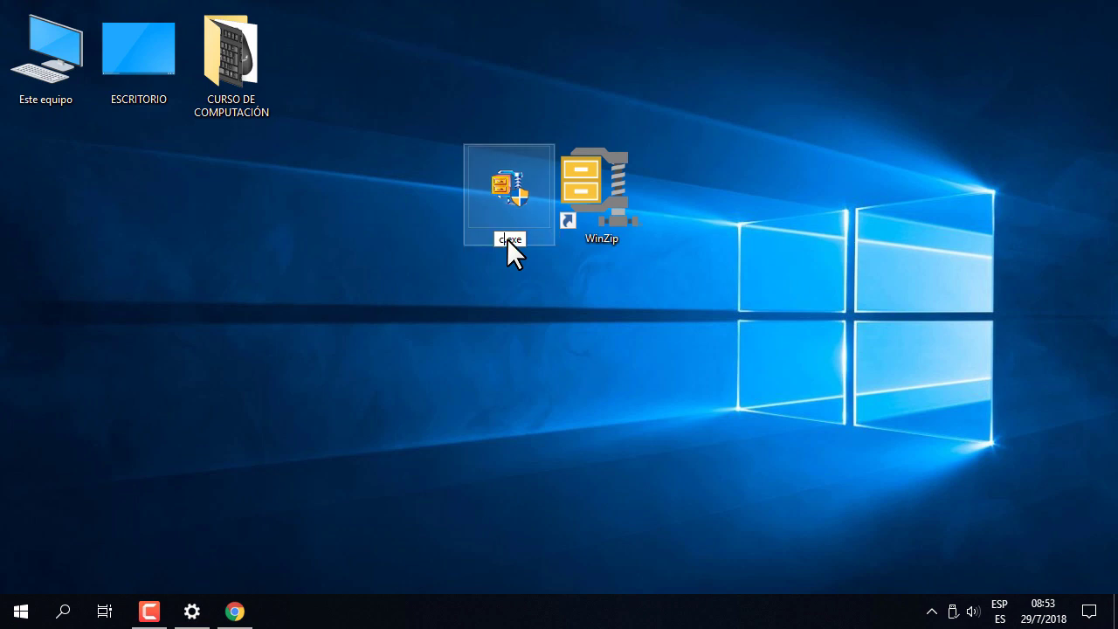
type("ompresor")
key("Return")
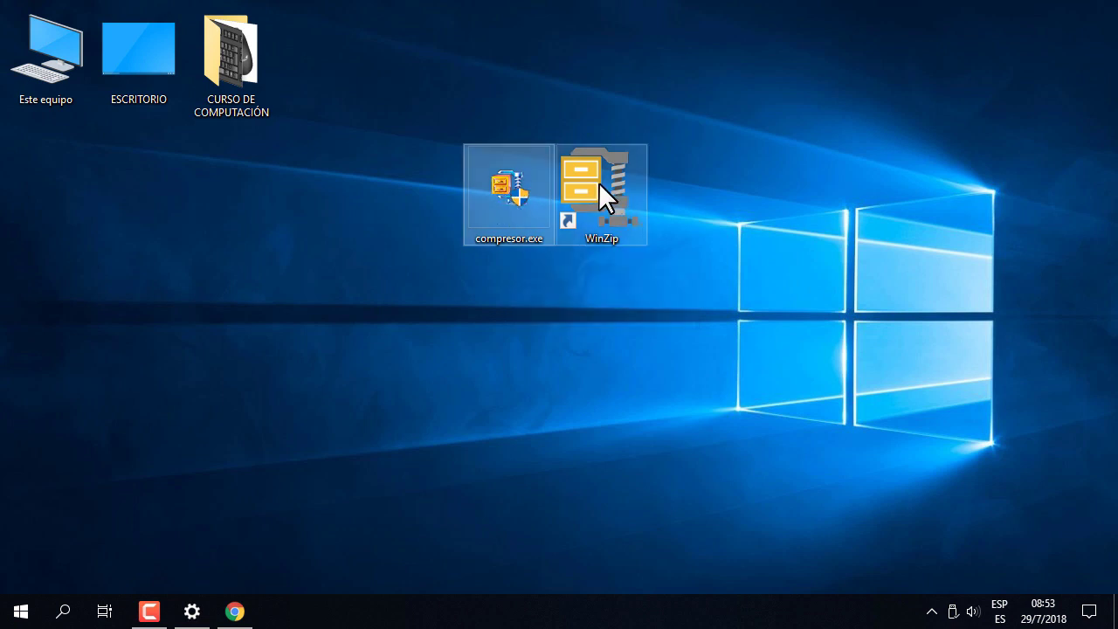
Open WinZip's evaluation version from its shortcut and close it, and dismiss the installer wizard launched from compresor.exe
left_click(616, 197)
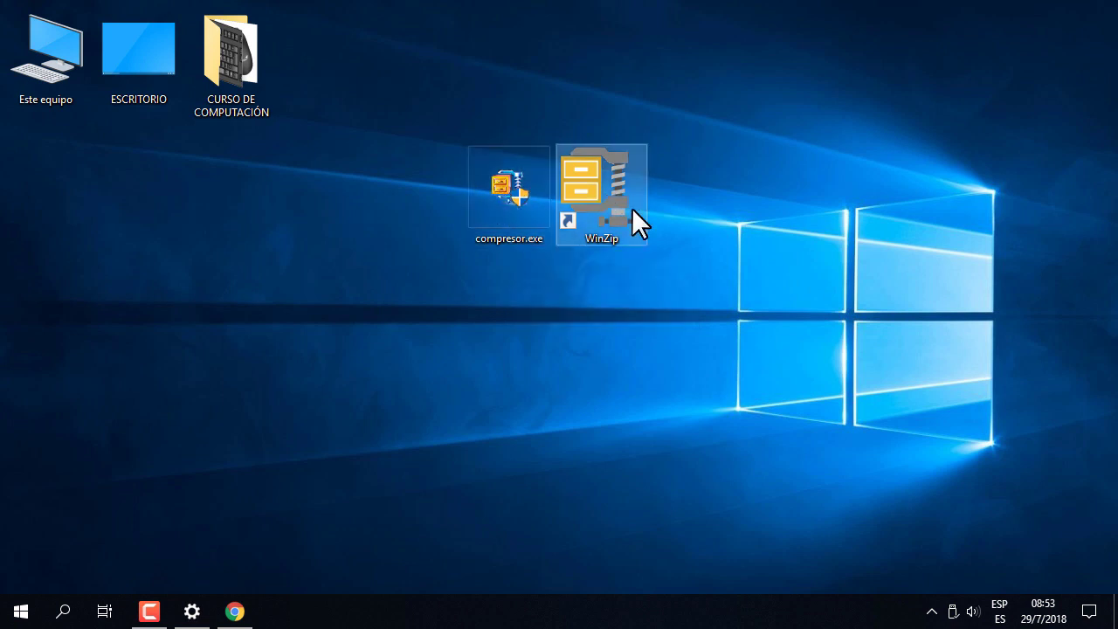
double_click(586, 176)
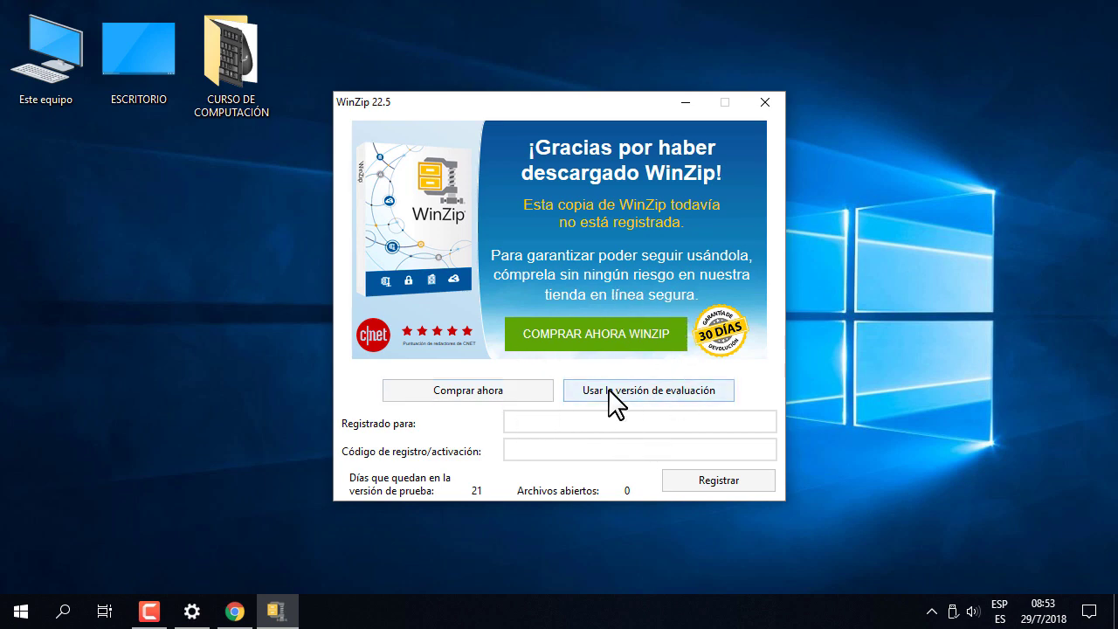
left_click(644, 395)
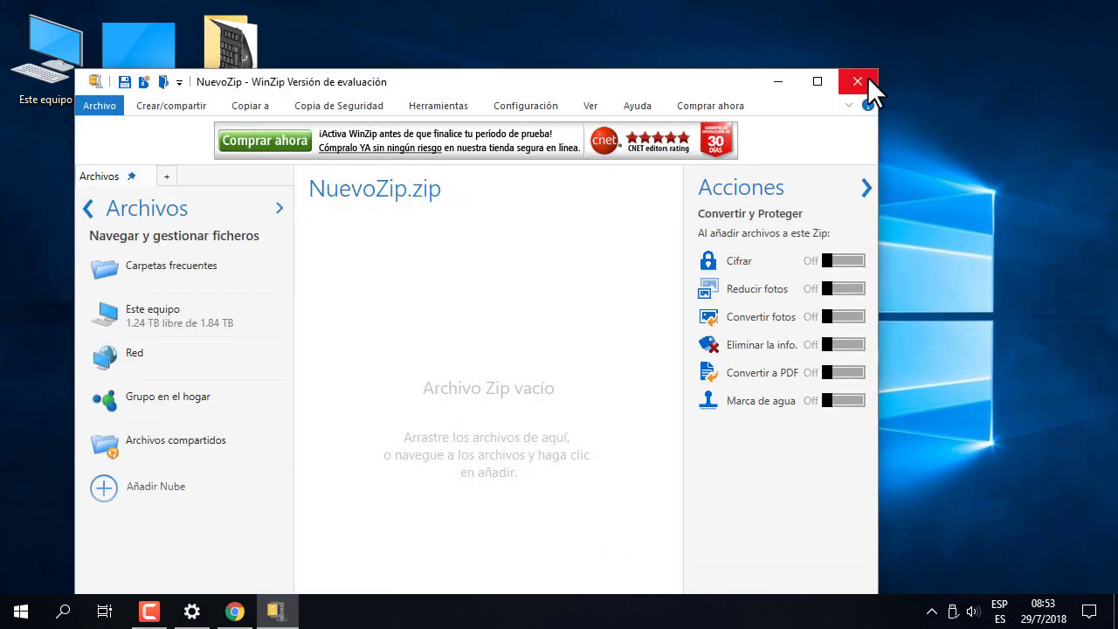
left_click(863, 80)
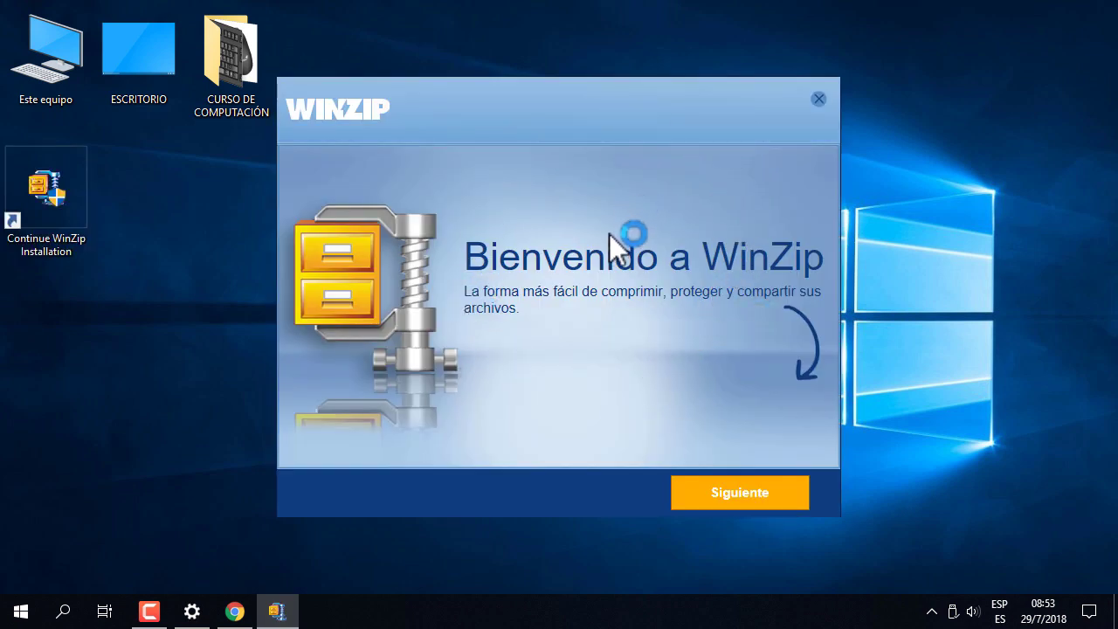
left_click(818, 99)
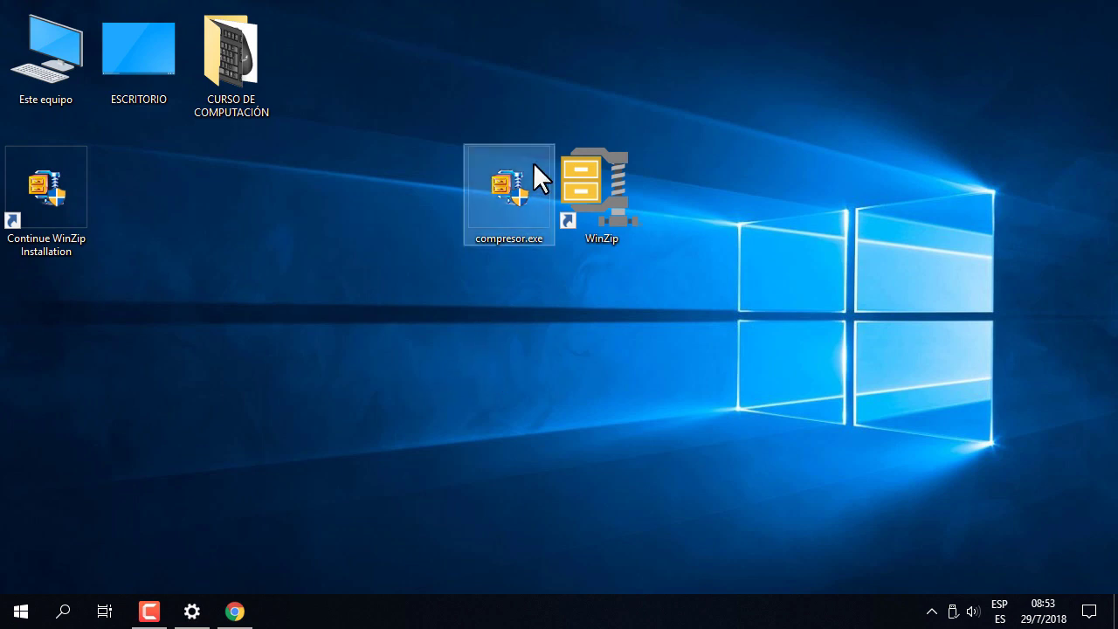
Open the file location of the desktop WinZip shortcut, maximize the folder window and locate winzip64.exe
right_click(599, 183)
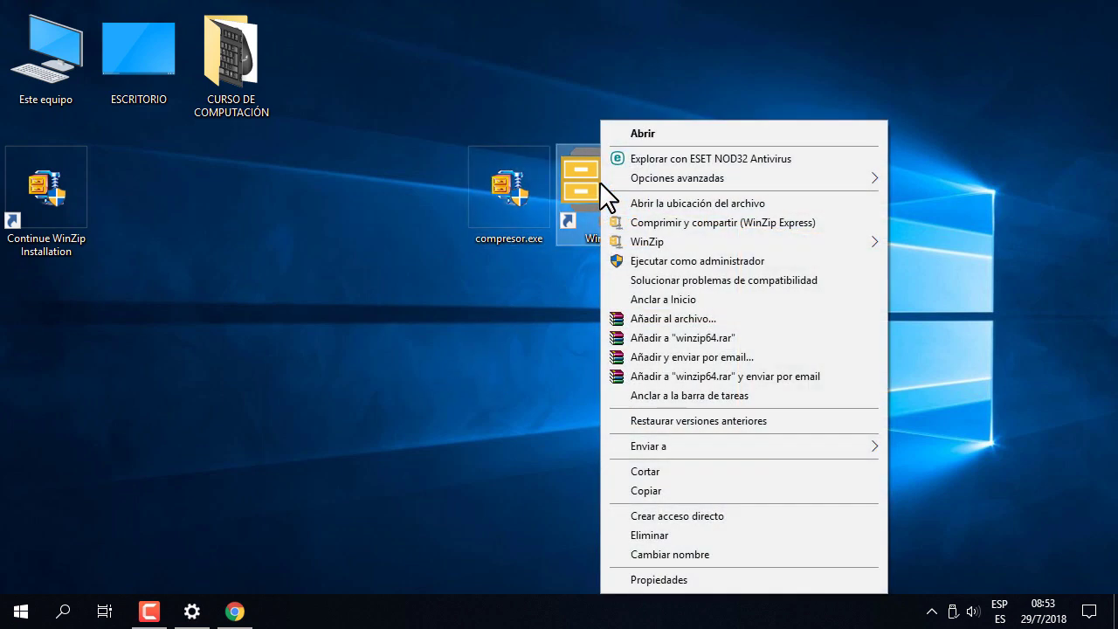
left_click(734, 204)
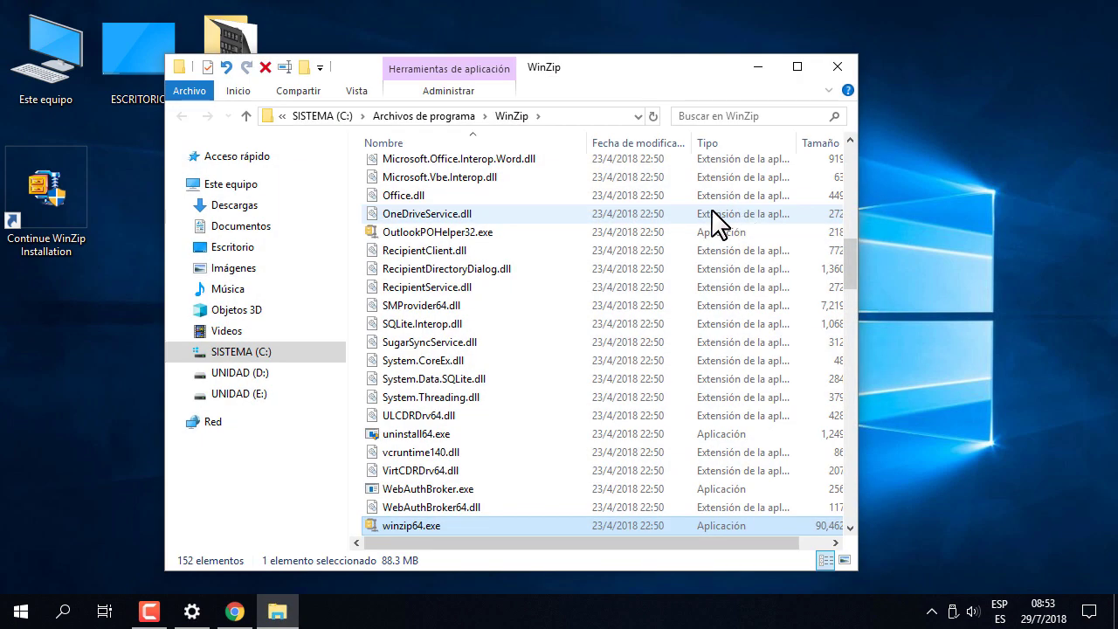
scroll(527, 512, "down", 5)
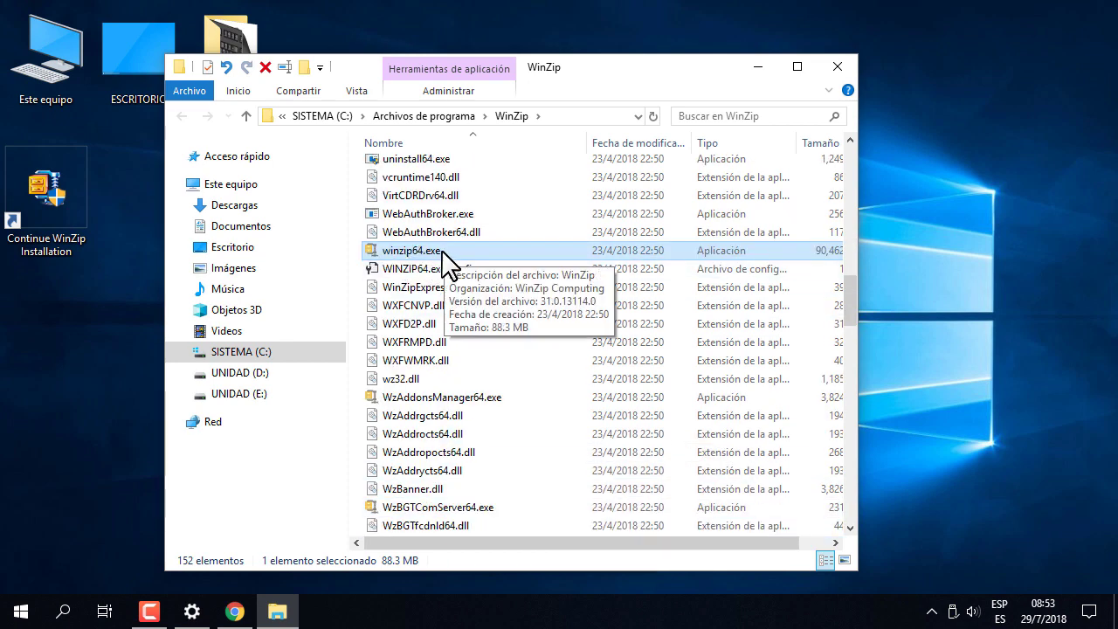
left_click(797, 66)
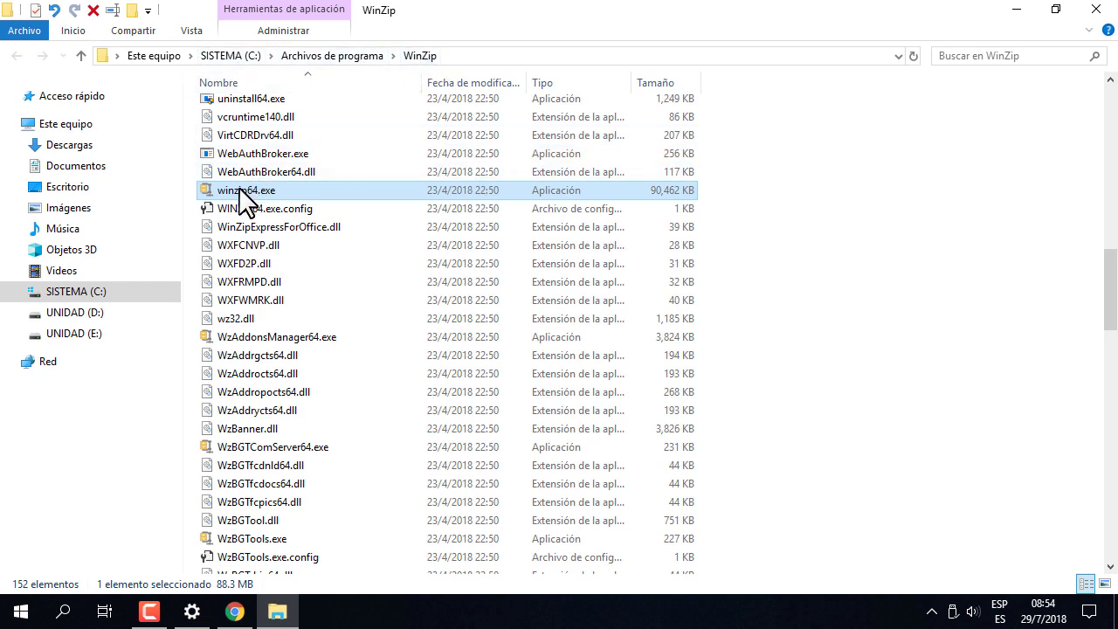
Run winzip64.exe from the WinZip program folder with the evaluation version and close the program
mouse_move(273, 203)
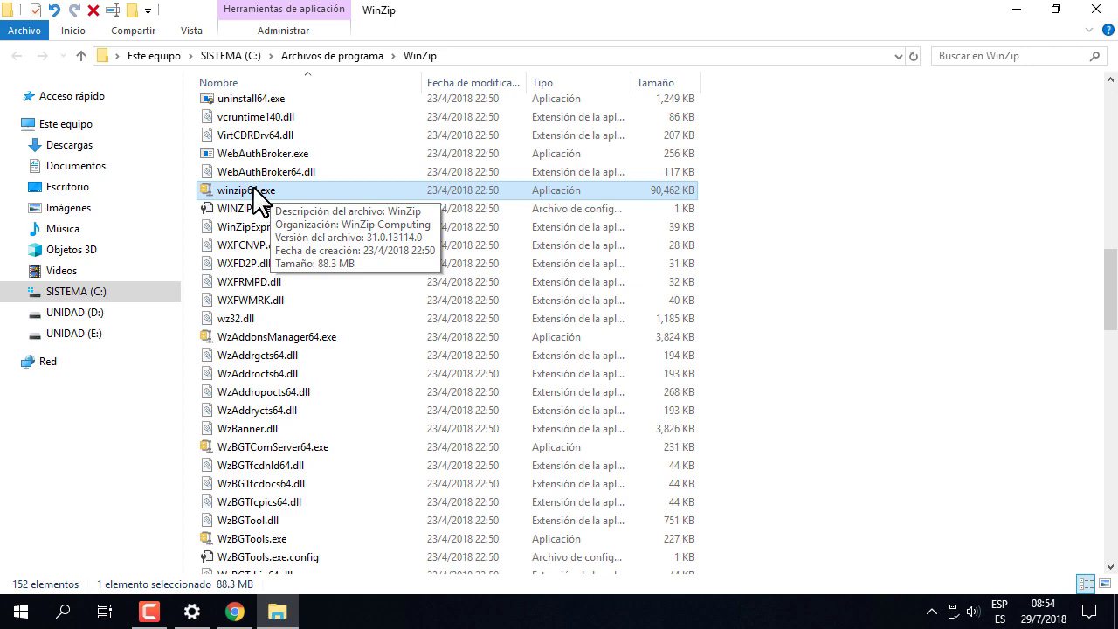
double_click(257, 200)
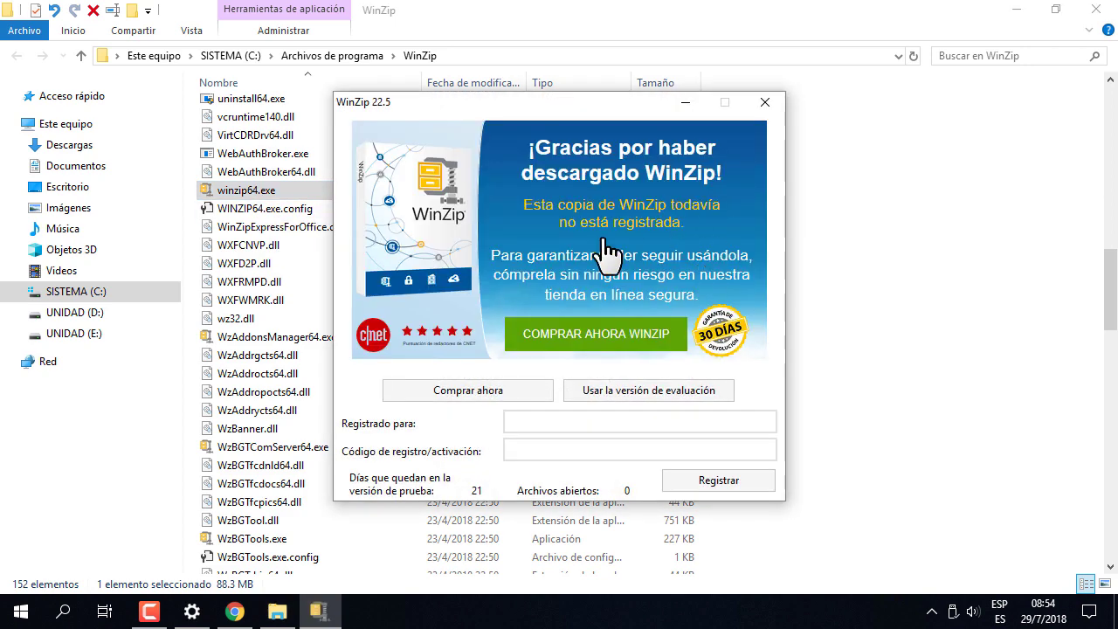
left_click(659, 394)
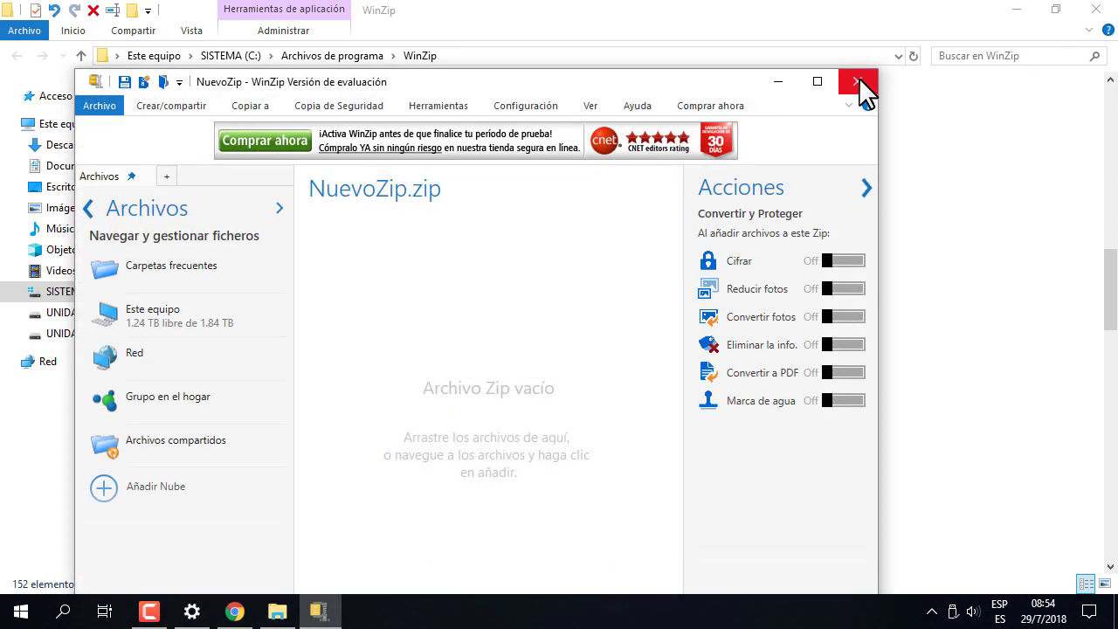
left_click(857, 84)
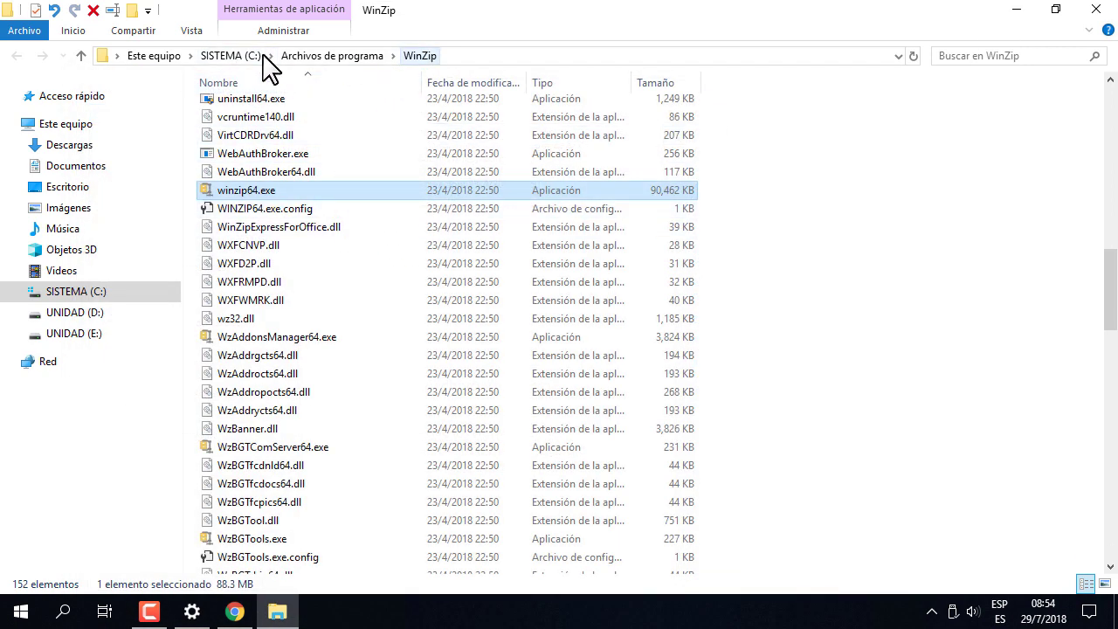
Go to the SISTEMA (C:) drive and compare the Archivos de programa and Archivos de programa (x86) folders
left_click(220, 63)
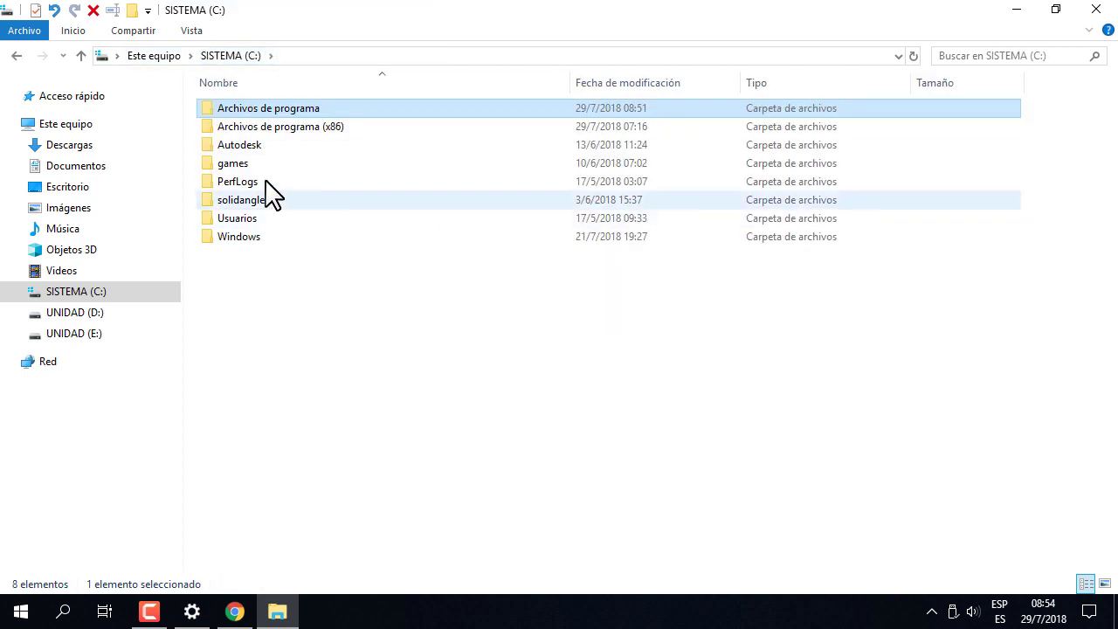
left_click(293, 133)
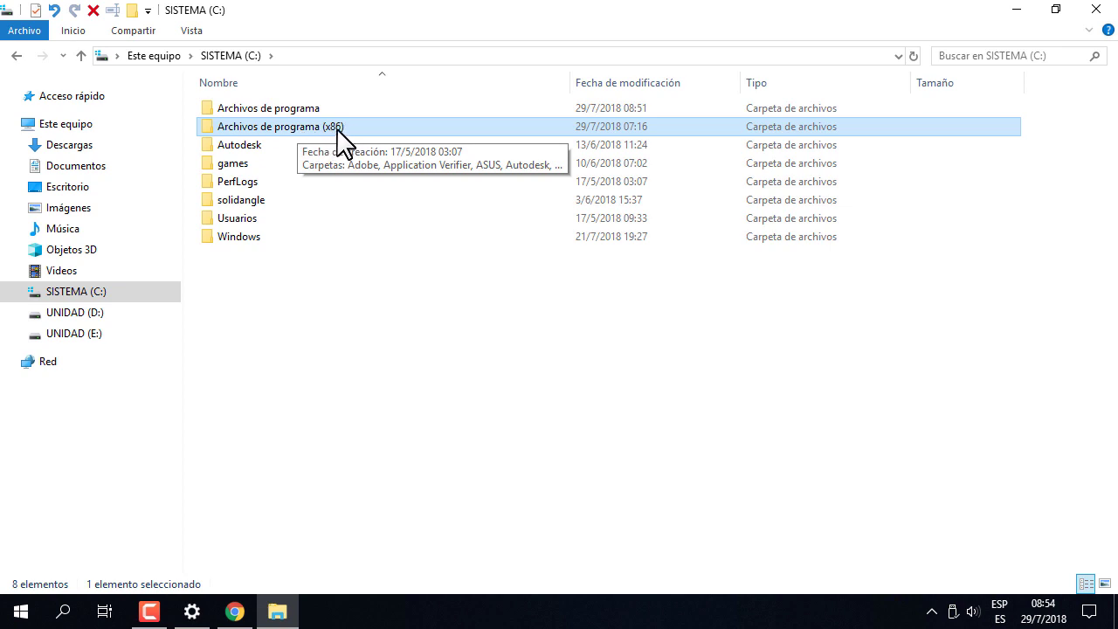
key("Up")
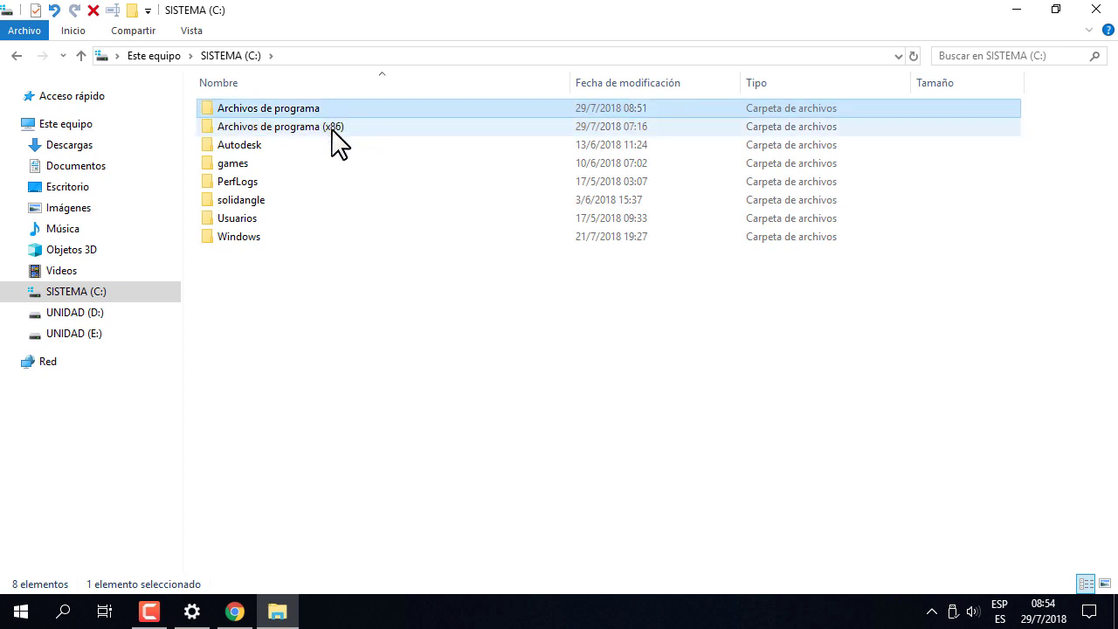
left_click(334, 129)
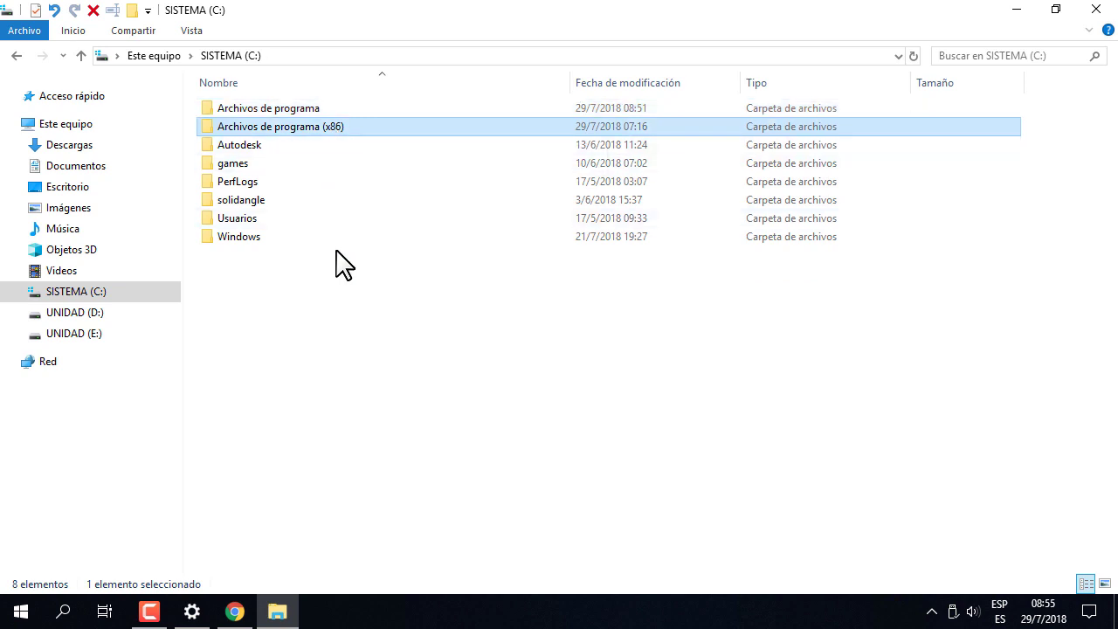
left_click(298, 106)
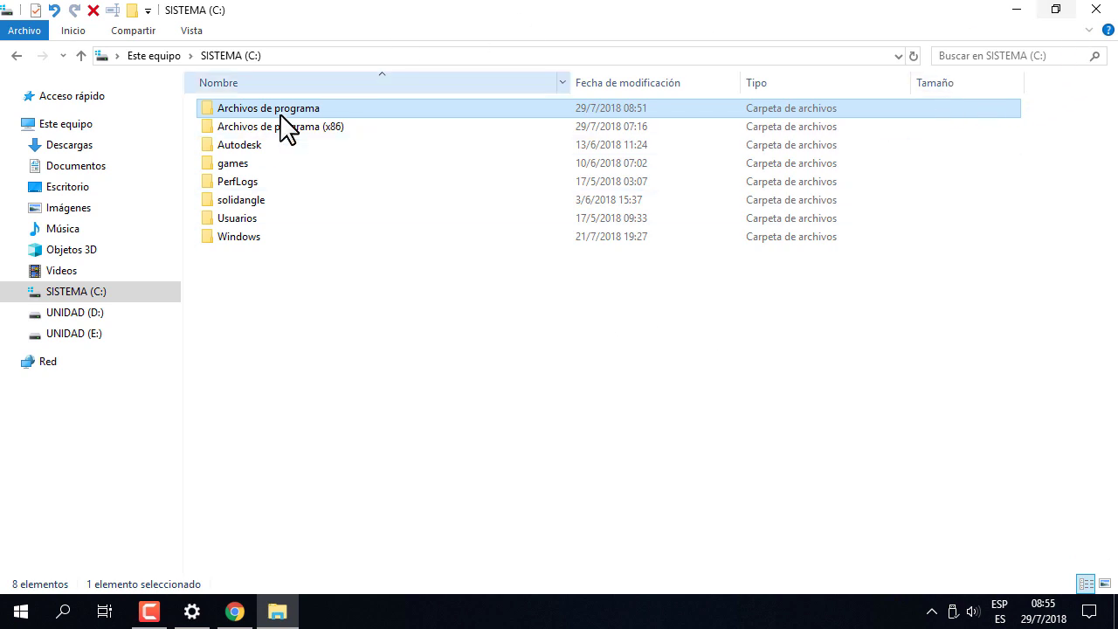
left_click(339, 130)
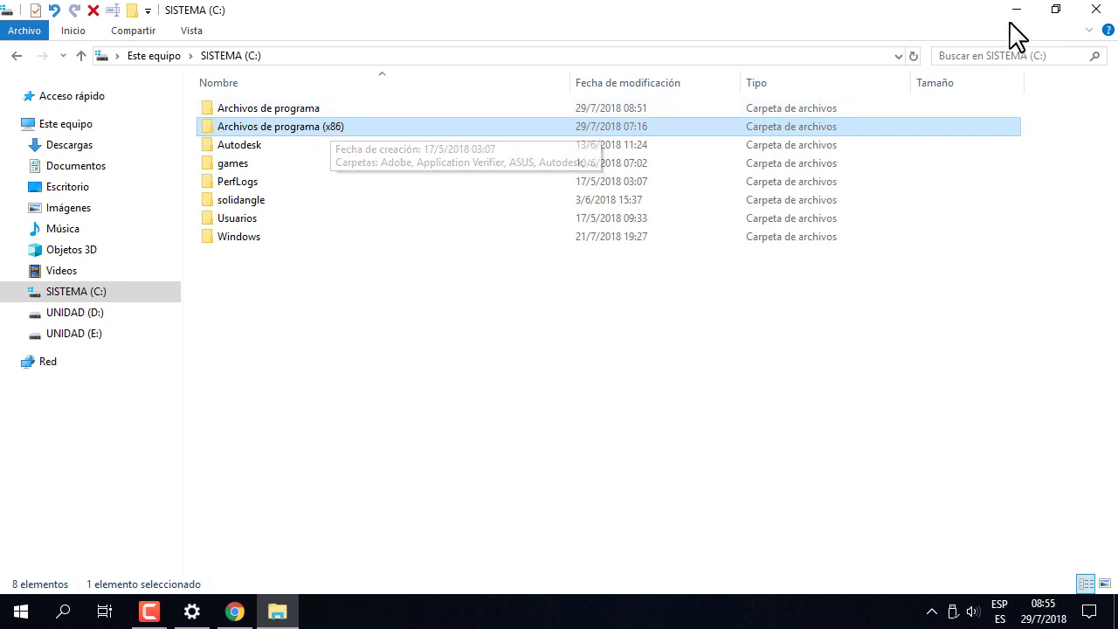
Reach the SISTEMA (C:) drive again through Este equipo and select the Archivos de programa folder
left_click(376, 402)
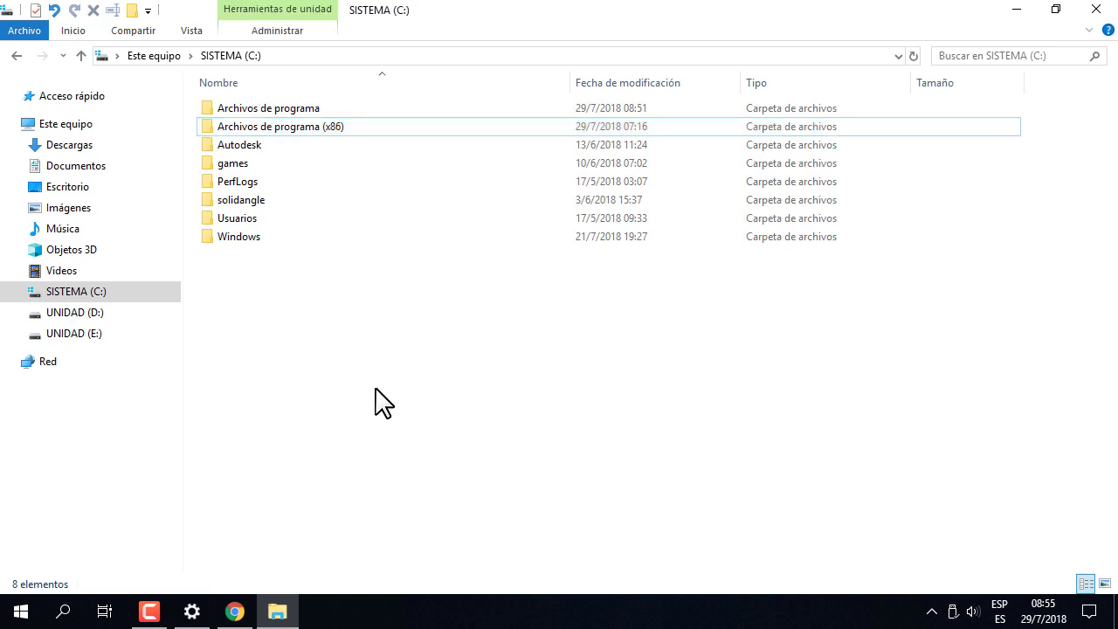
left_click(313, 112)
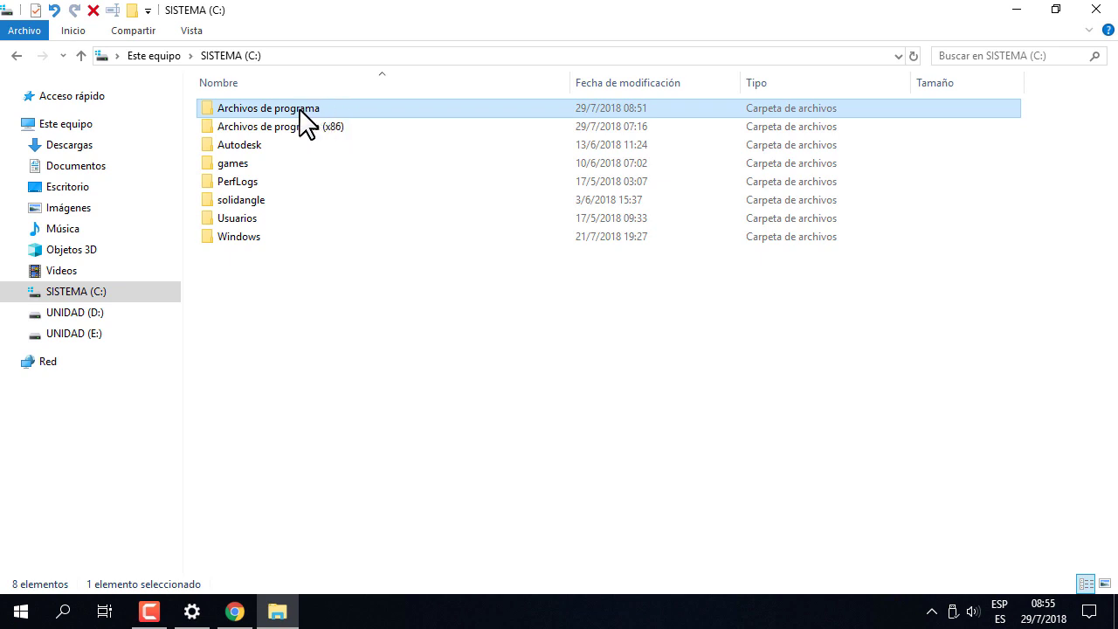
left_click(70, 124)
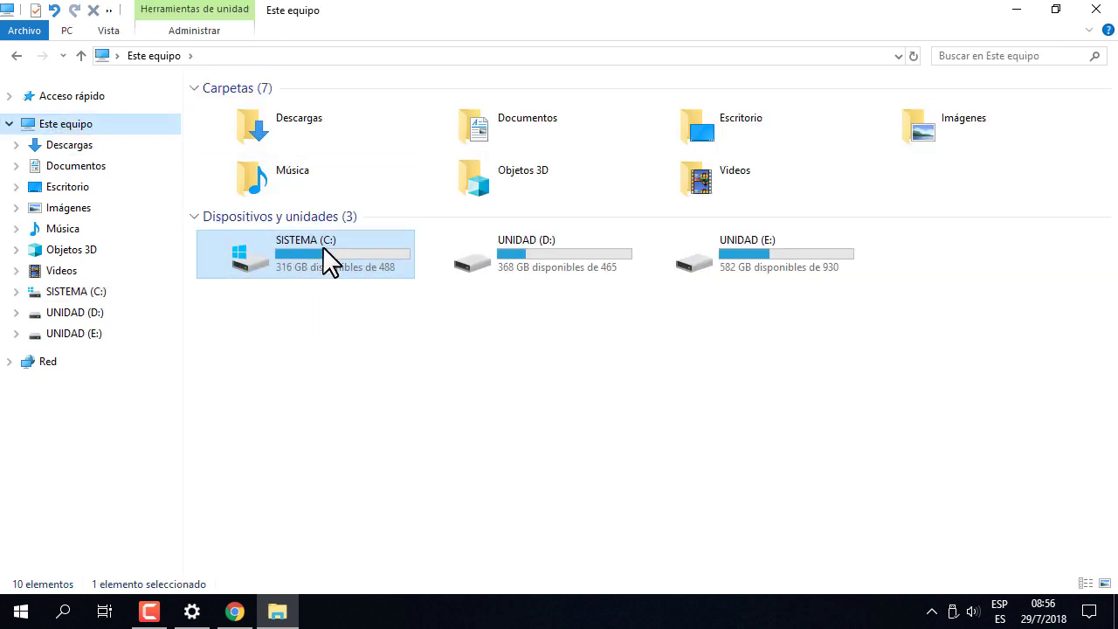
double_click(322, 246)
left_click(278, 114)
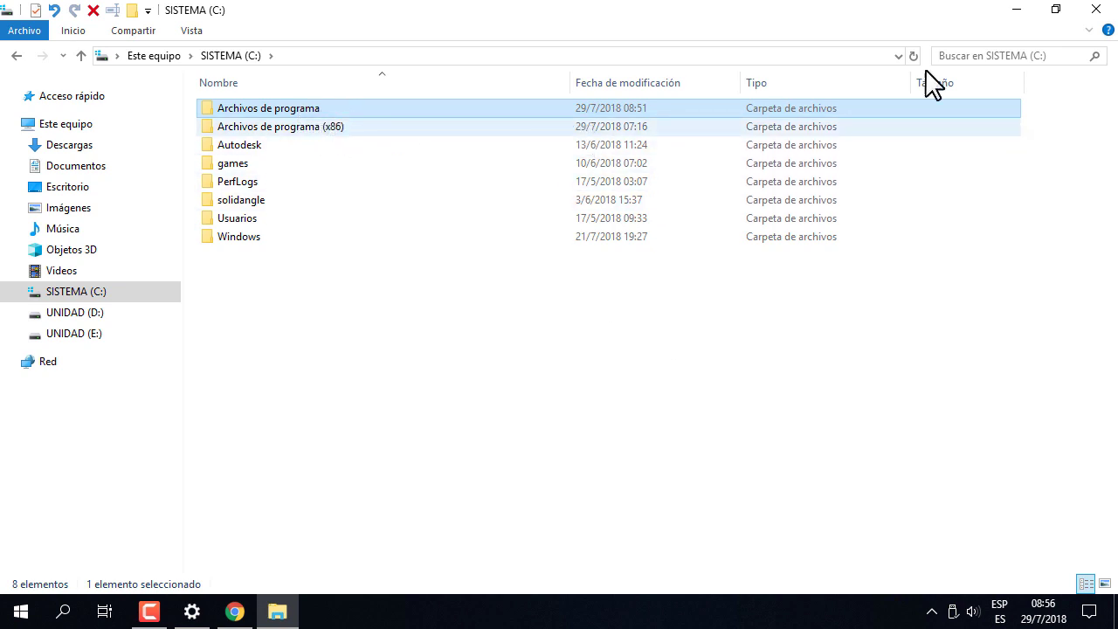
Minimize the folder window, check the system type in the properties of Este equipo, and close the system information
left_click(1016, 9)
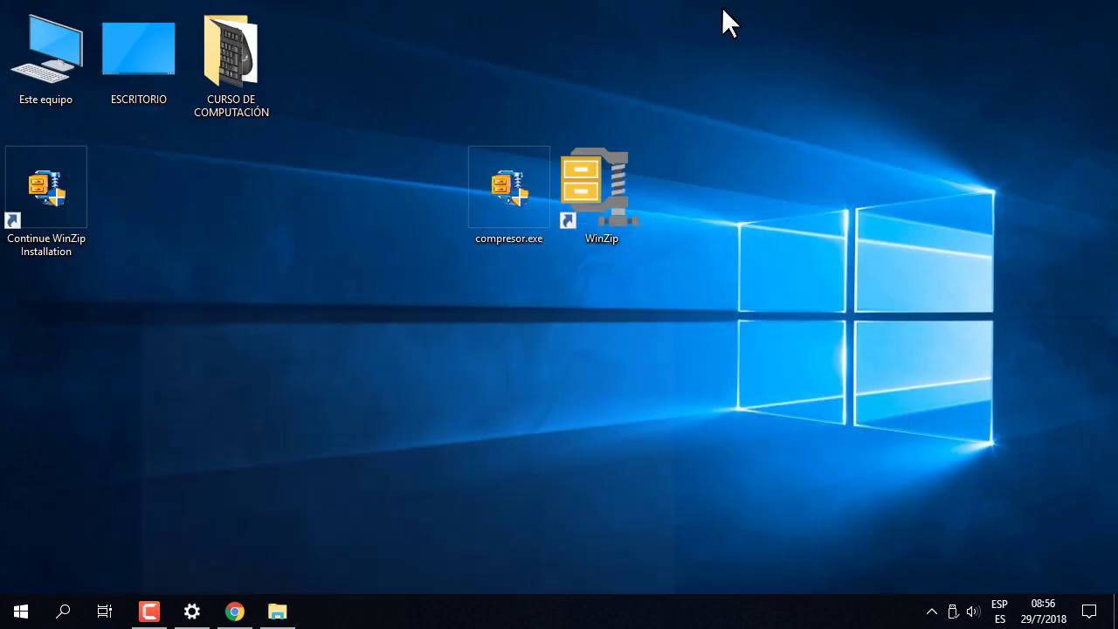
right_click(49, 60)
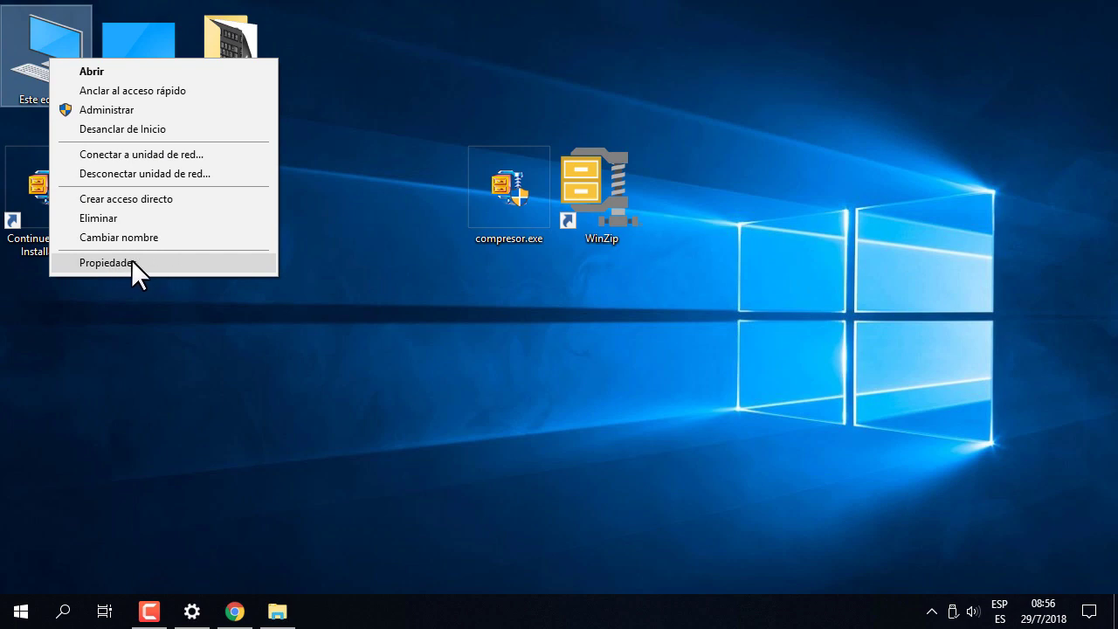
left_click(131, 259)
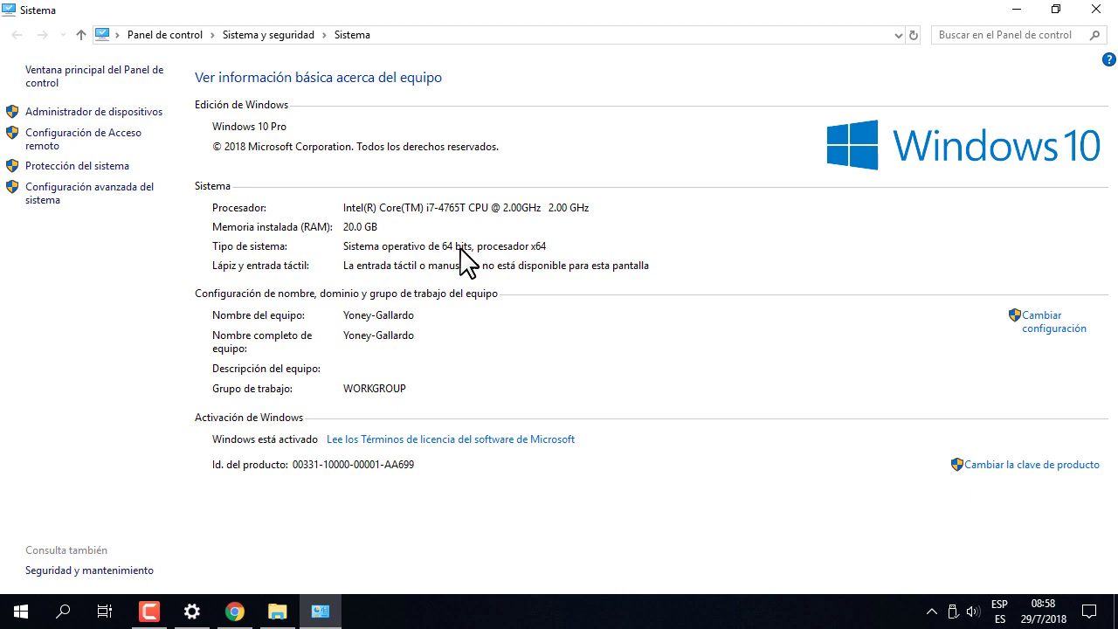
left_click(1097, 10)
Bring back the SISTEMA (C:) folder window and point out Archivos de programa (x86) and Archivos de programa in turn
left_click(283, 613)
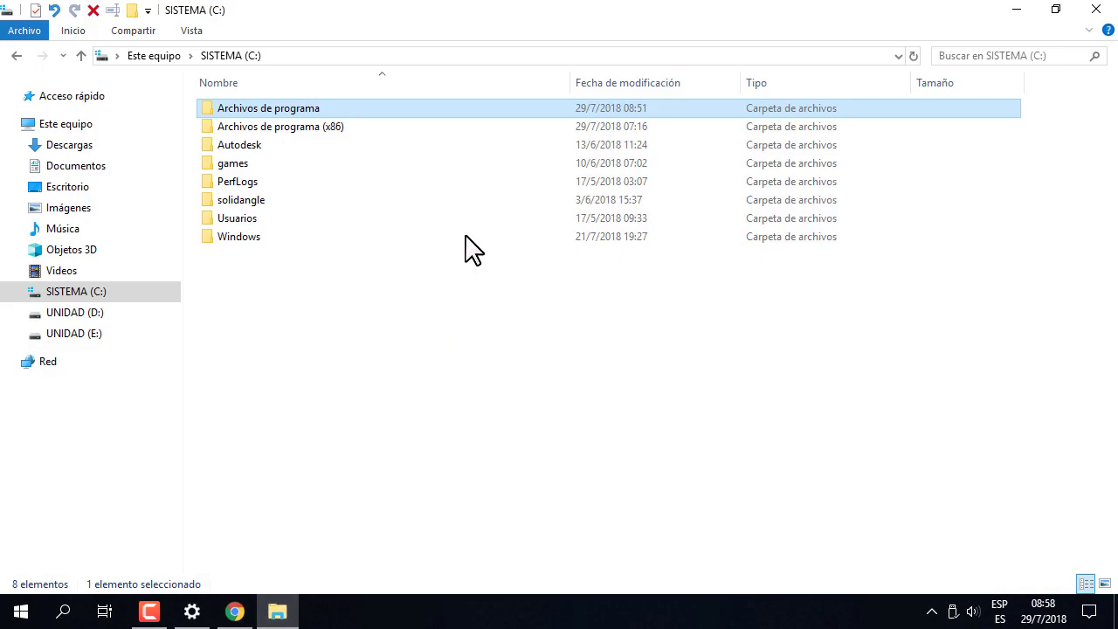
left_click(332, 128)
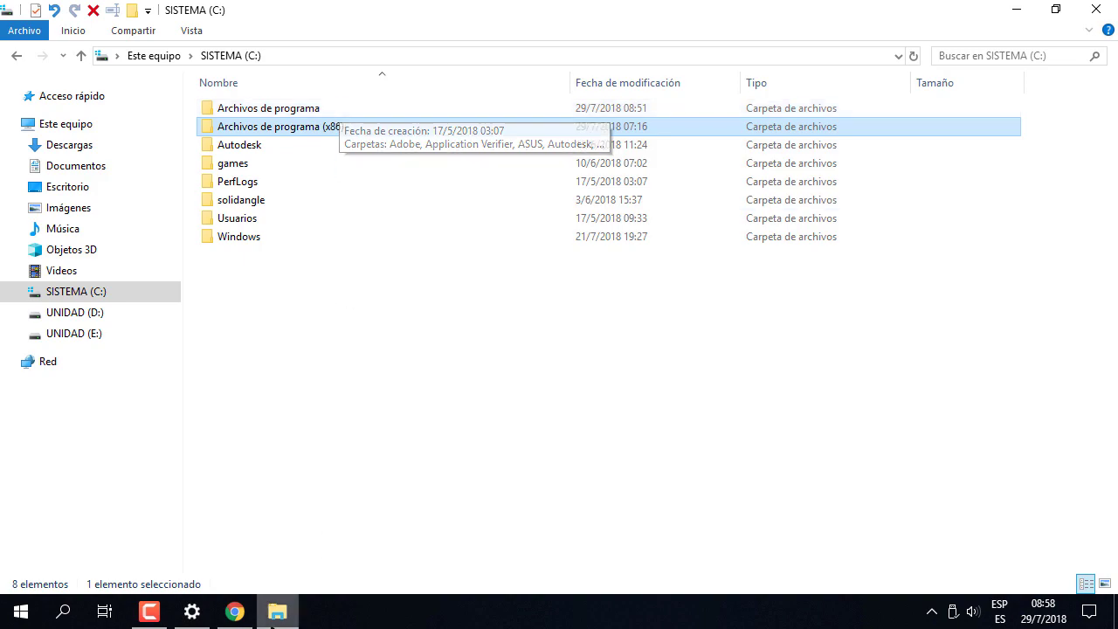
left_click(1013, 10)
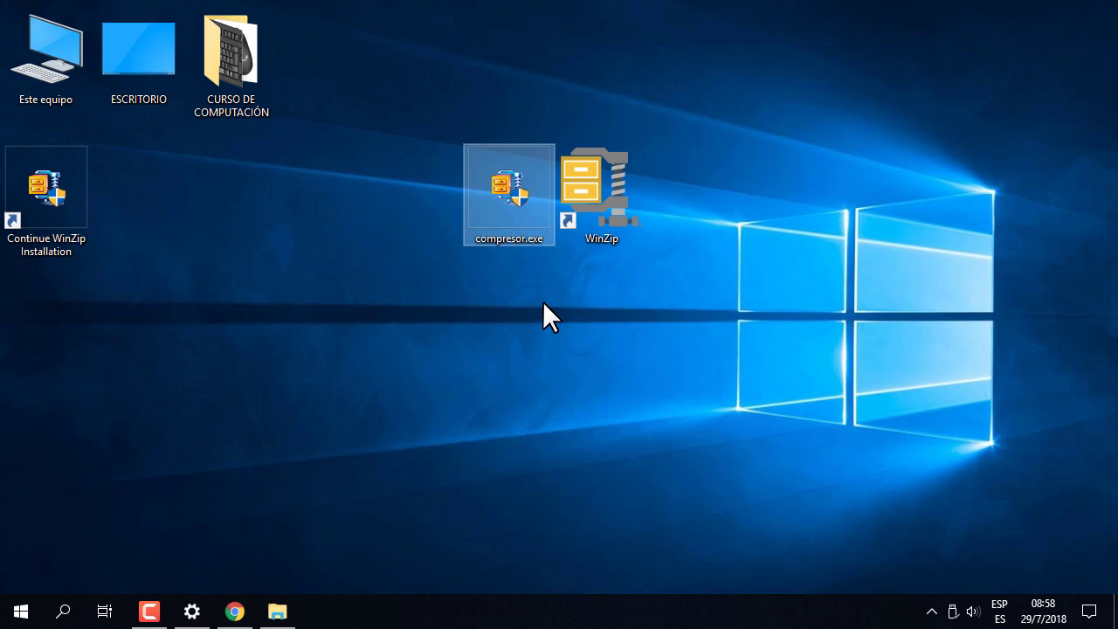
left_click(279, 610)
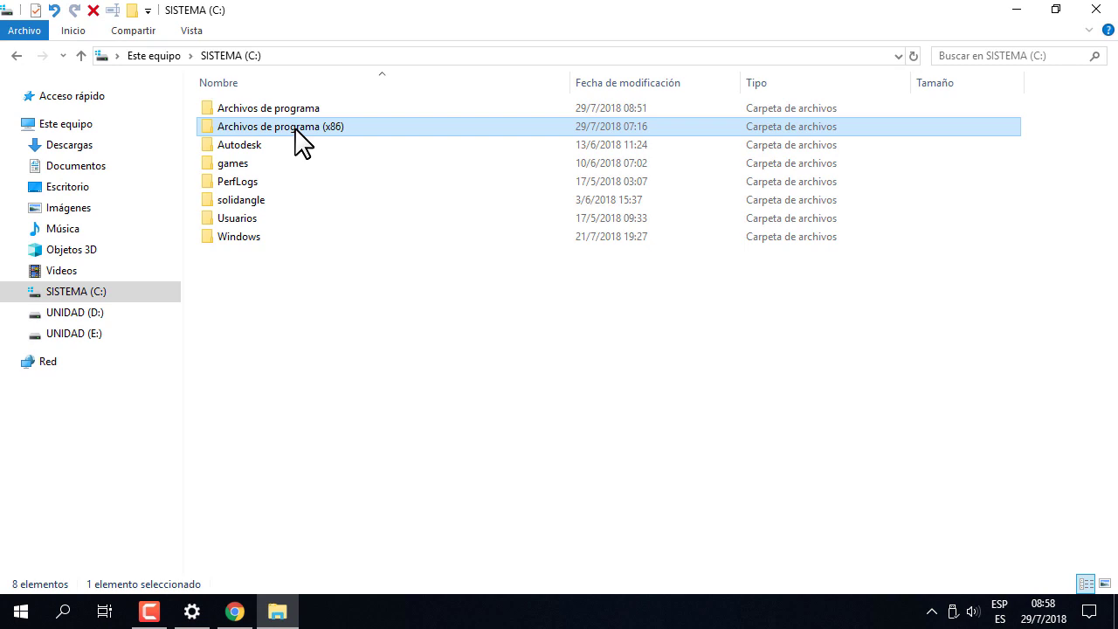
left_click(294, 110)
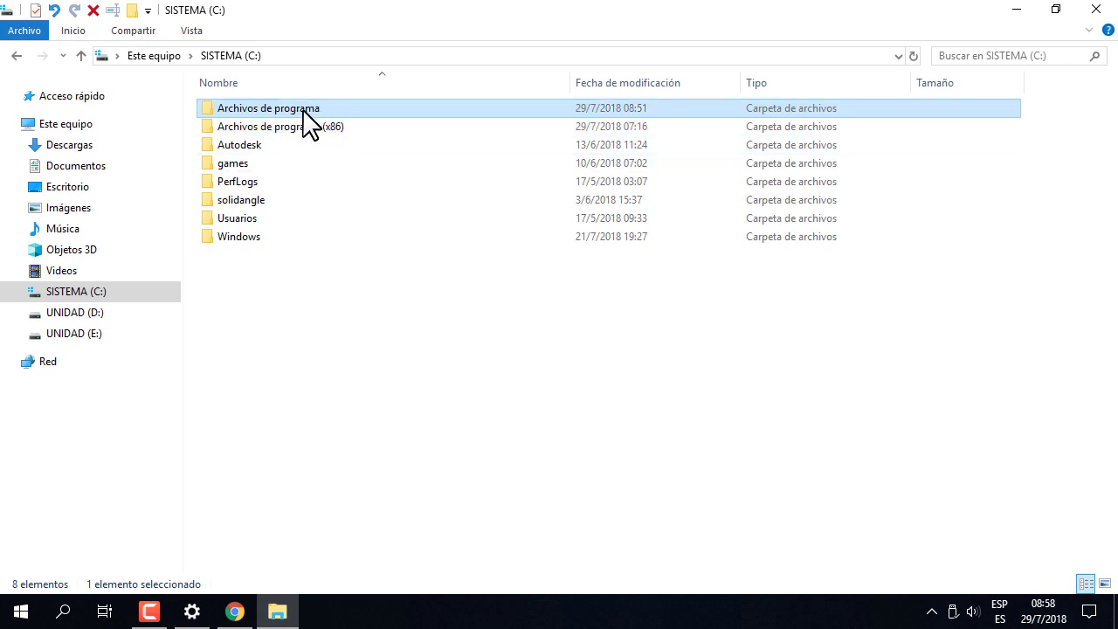
Examine the Adobe folder inside Archivos de programa and return to the SISTEMA (C:) drive
double_click(303, 112)
left_click(265, 111)
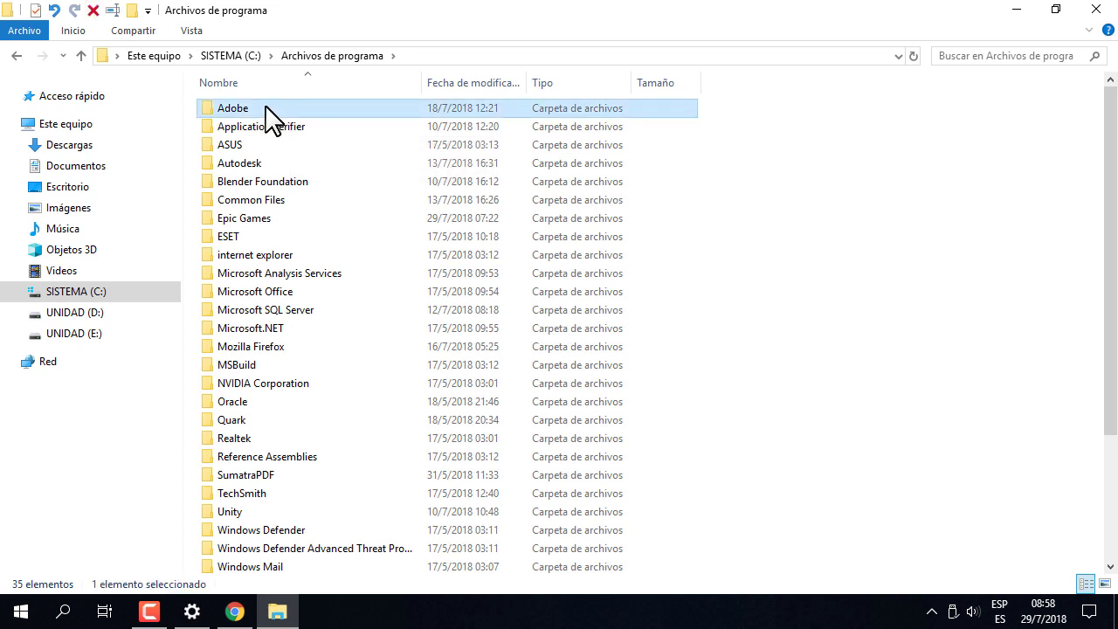
double_click(268, 112)
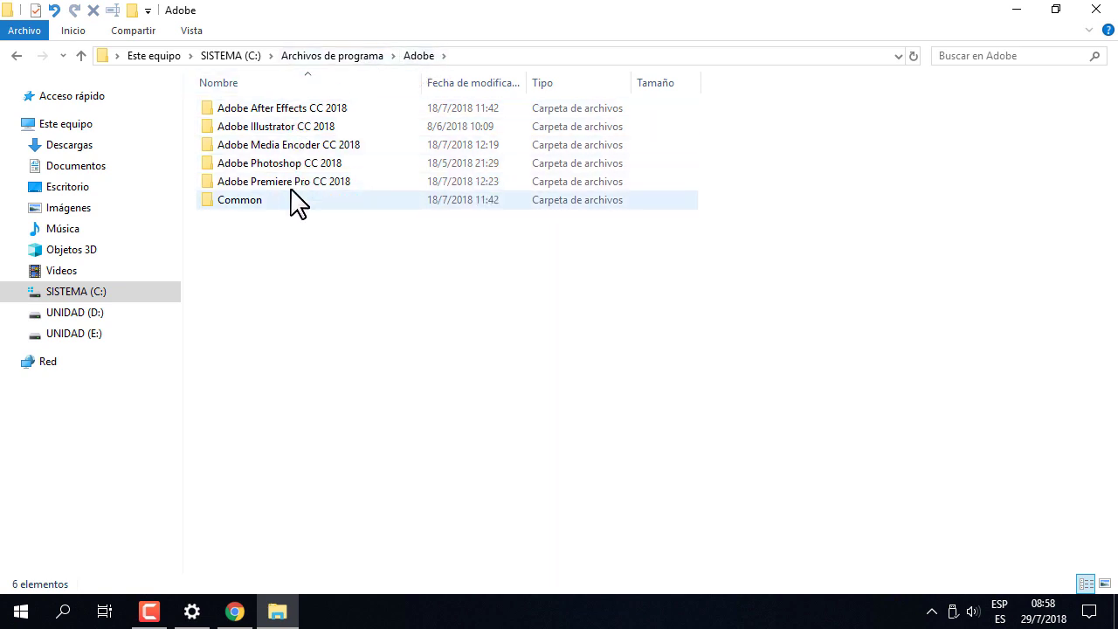
left_click(332, 56)
left_click(255, 55)
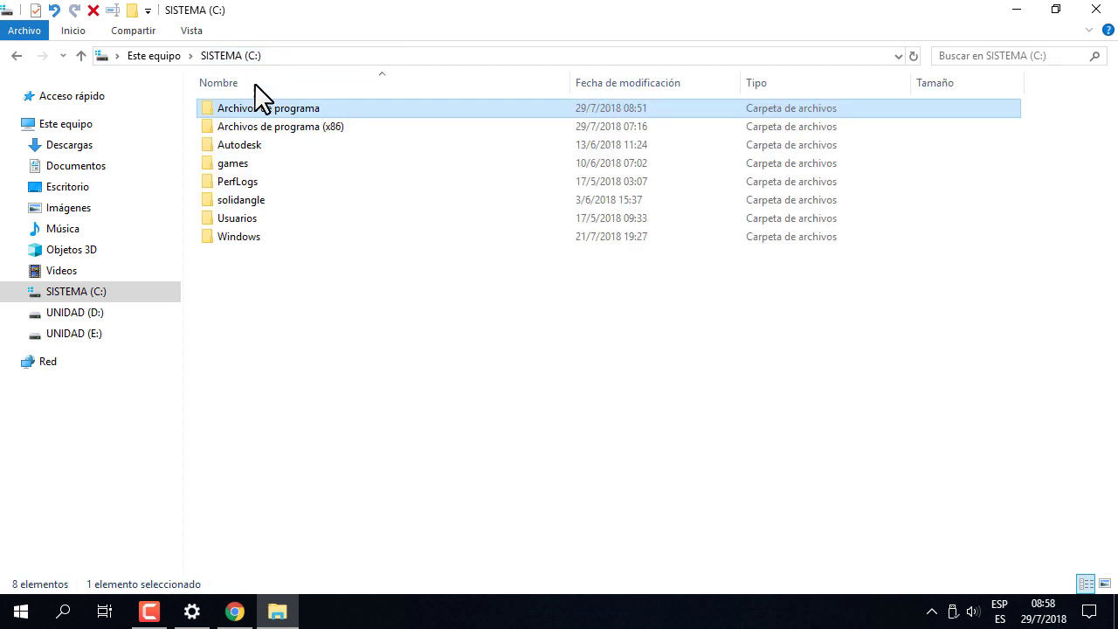
Reopen Archivos de programa, point out the ASUS, Autodesk and SumatraPDF folders, and return to the SISTEMA (C:) drive
double_click(297, 110)
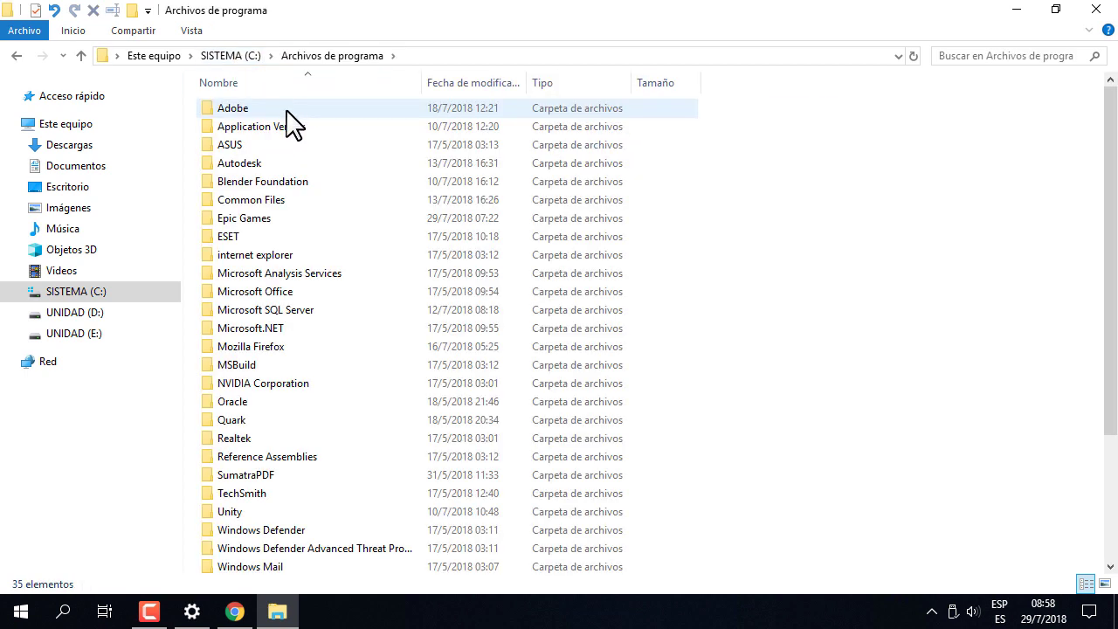
left_click(249, 146)
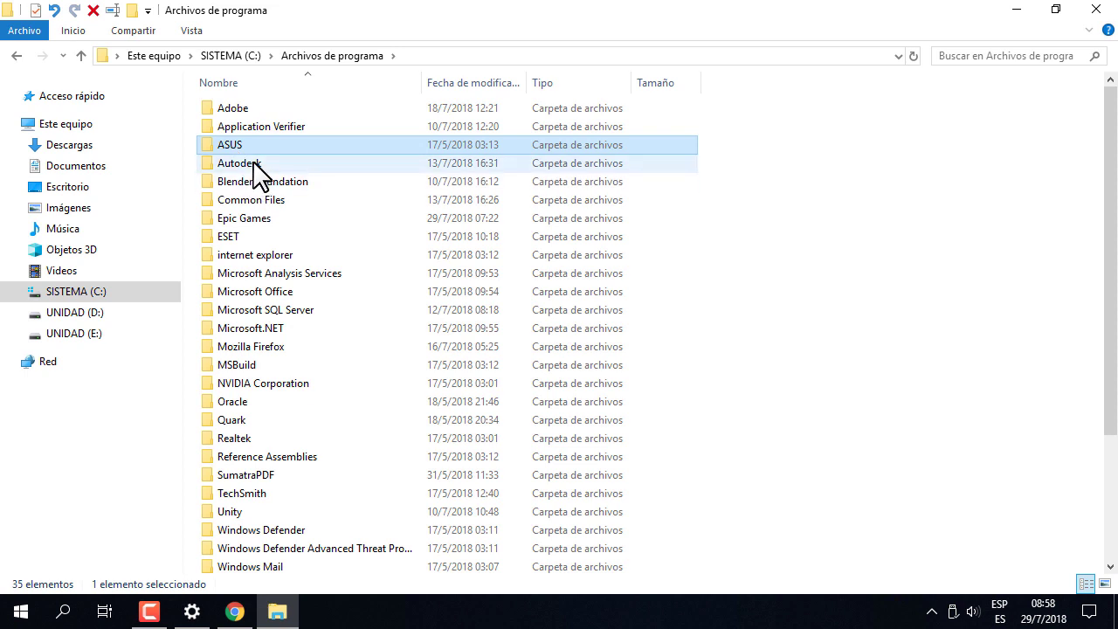
left_click(260, 164)
mouse_move(271, 174)
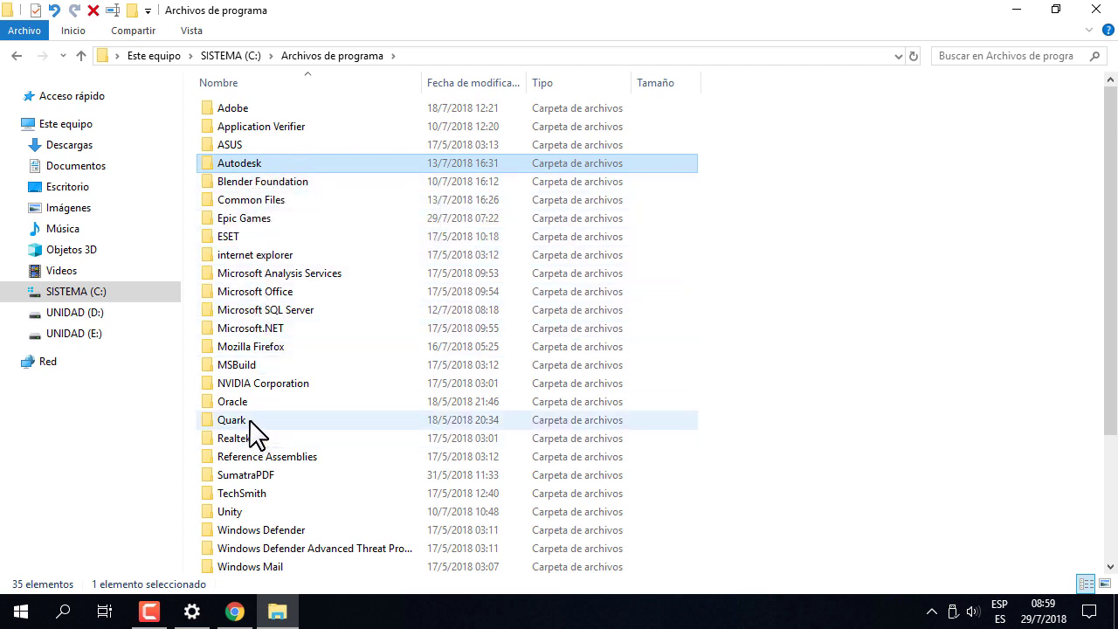
left_click(292, 475)
mouse_move(259, 478)
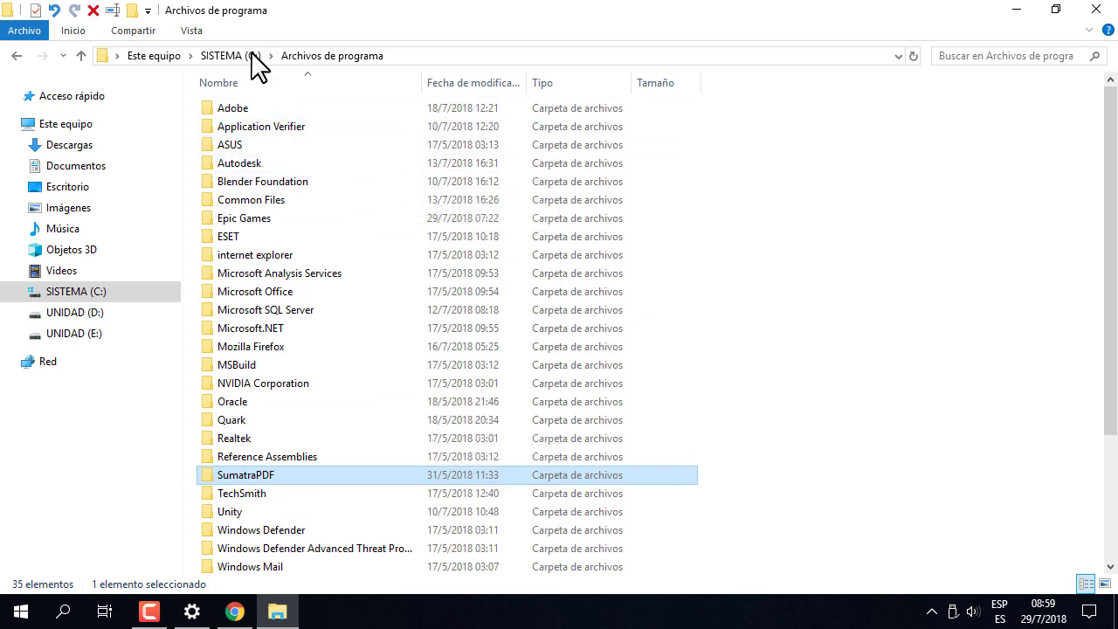
left_click(232, 55)
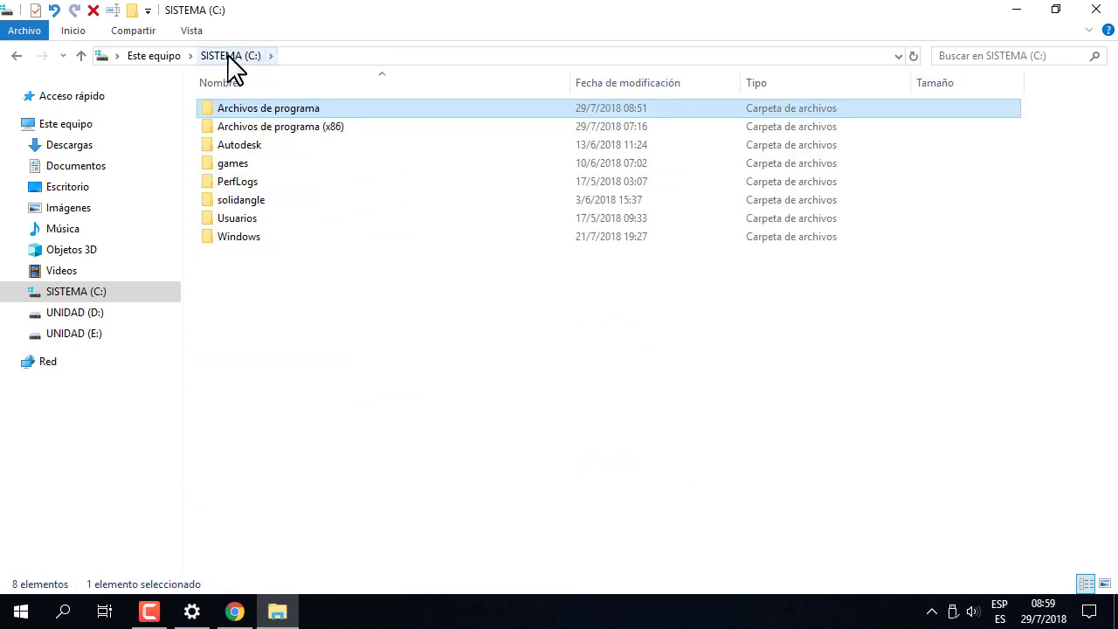
Examine the Adobe folder inside Archivos de programa (x86) and return to its parent folder
double_click(310, 131)
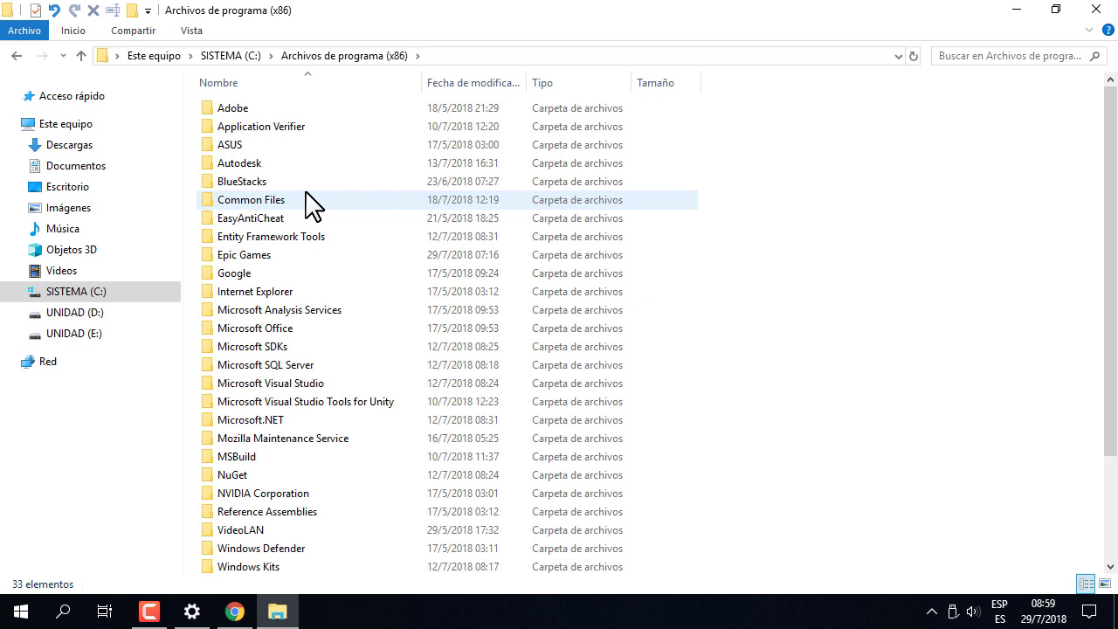
double_click(254, 108)
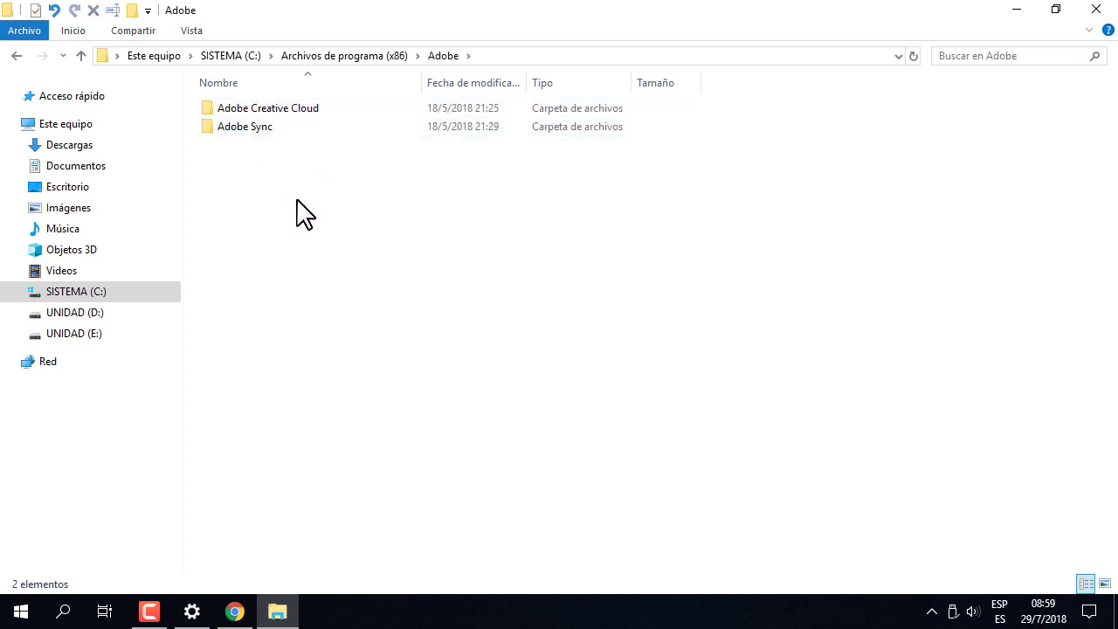
left_click_drag(289, 167, 242, 103)
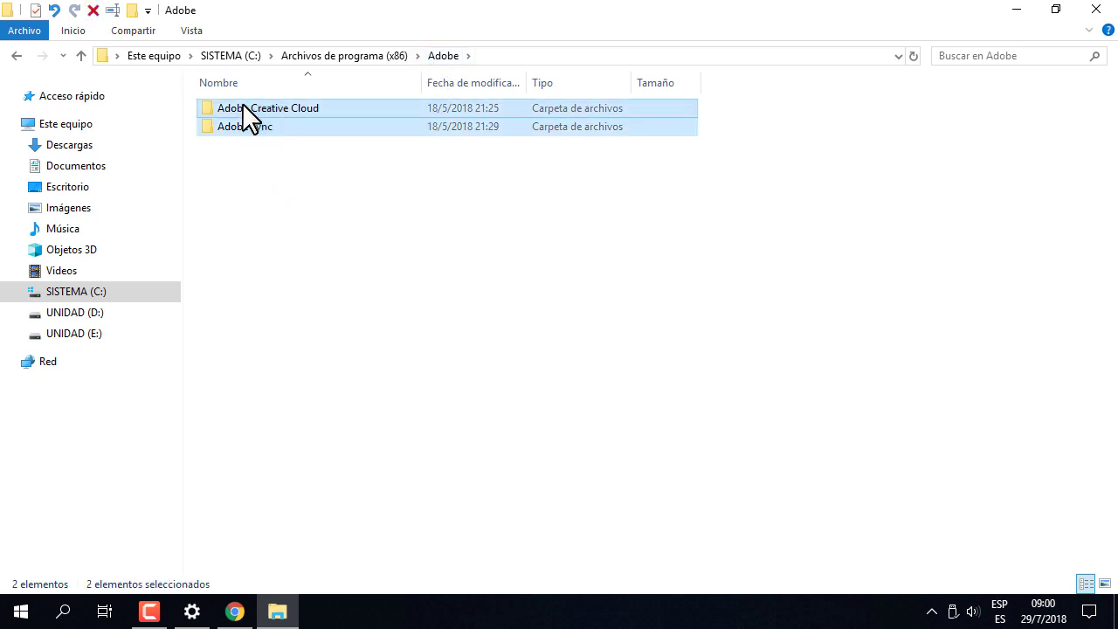
left_click(290, 185)
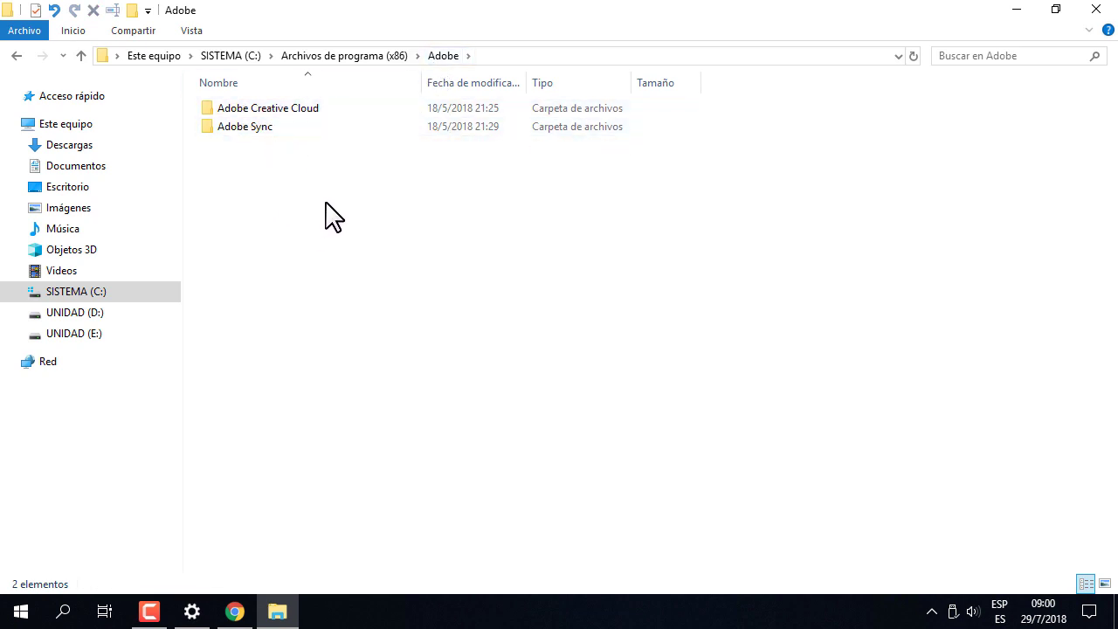
left_click(360, 64)
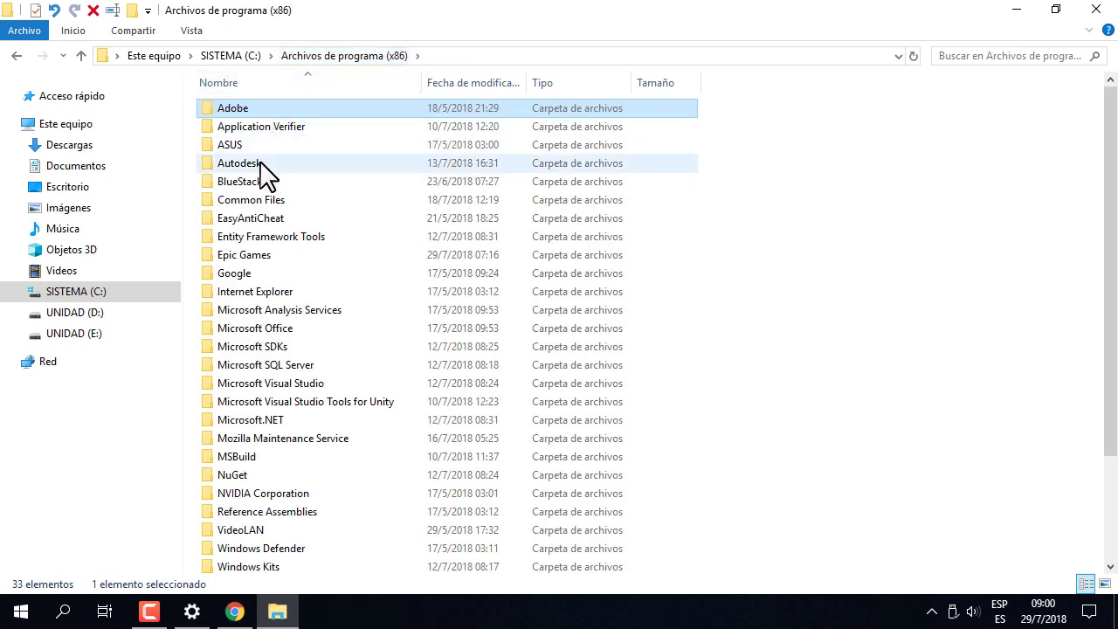
Look through the Archivos de programa (x86) list, pointing out the Google and Mozilla Maintenance Service folders
left_click(243, 278)
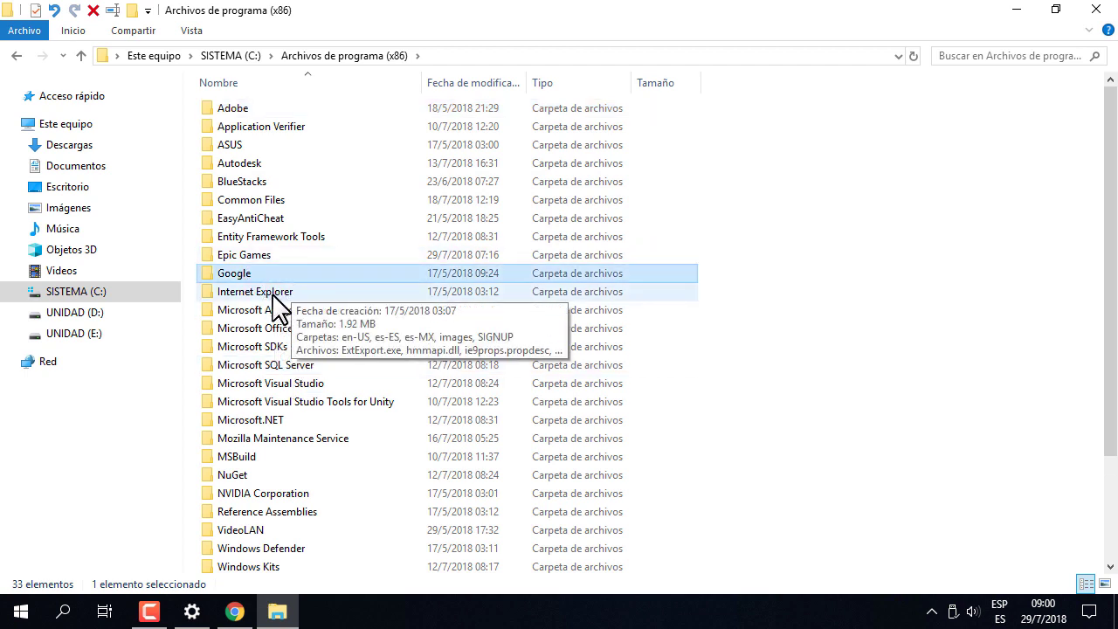
scroll(276, 308, "down", 3)
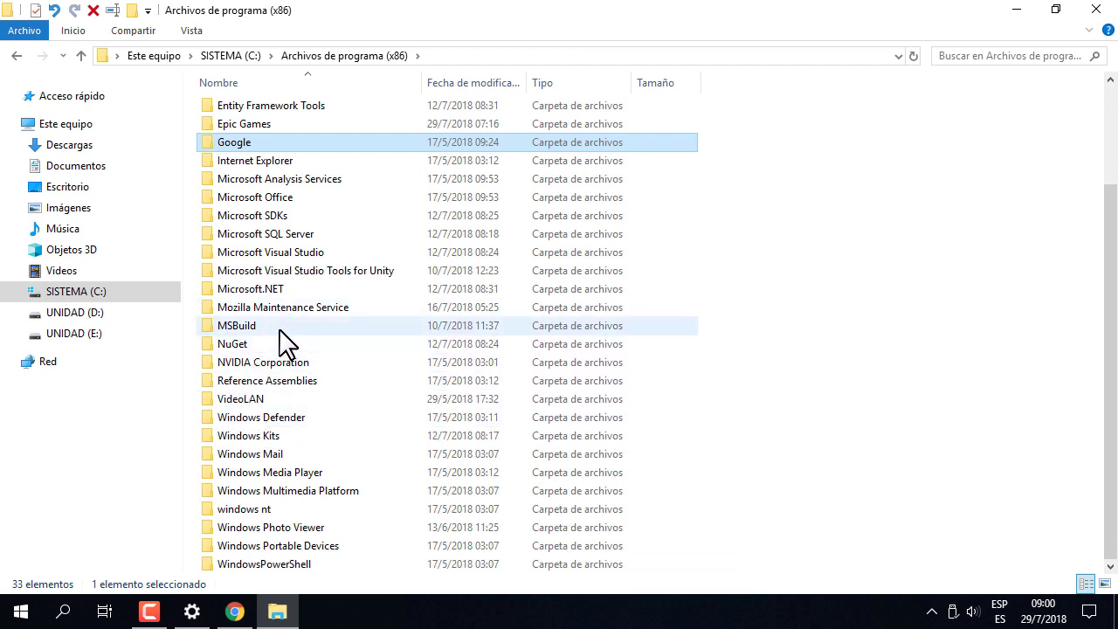
left_click(277, 309)
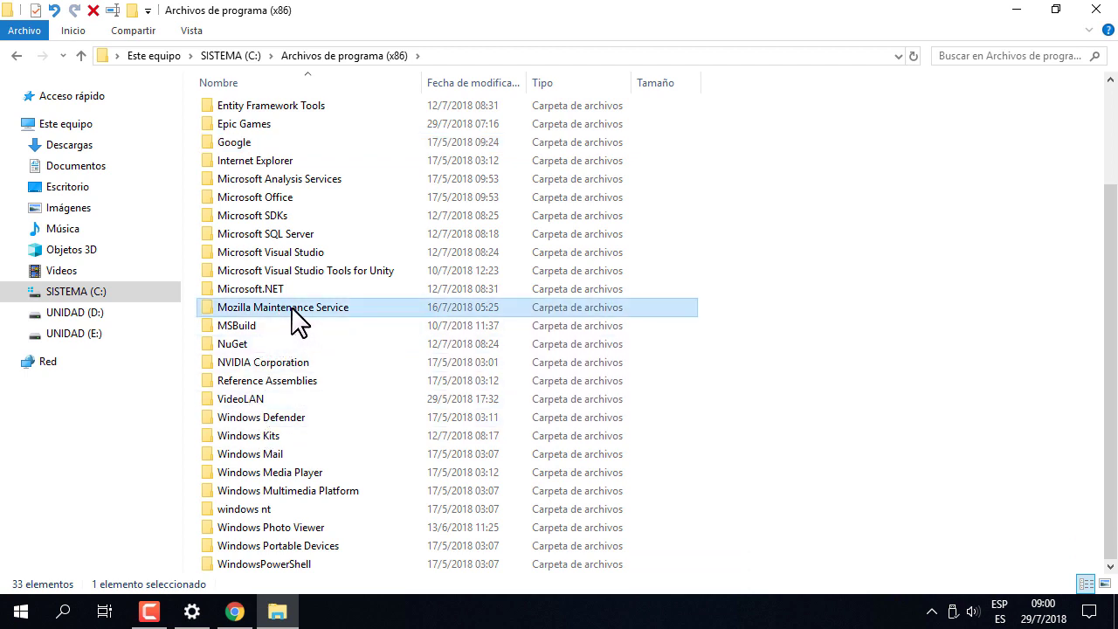
scroll(335, 439, "up", 3)
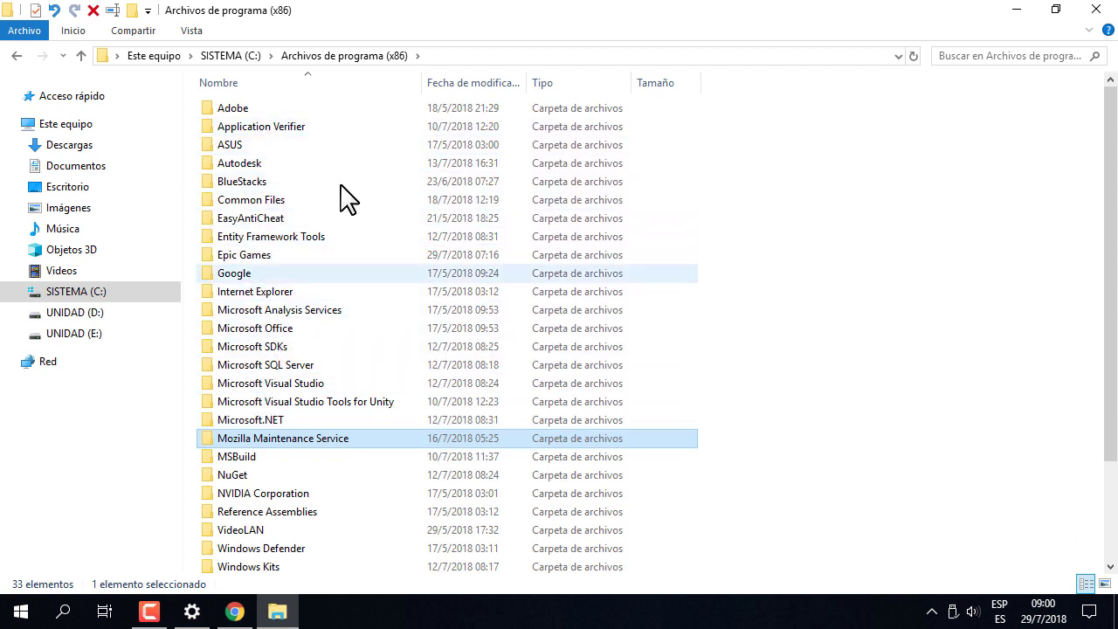
Browse the WinZip folder inside Archivos de programa on the C: drive and close the folder window
left_click(249, 55)
double_click(266, 107)
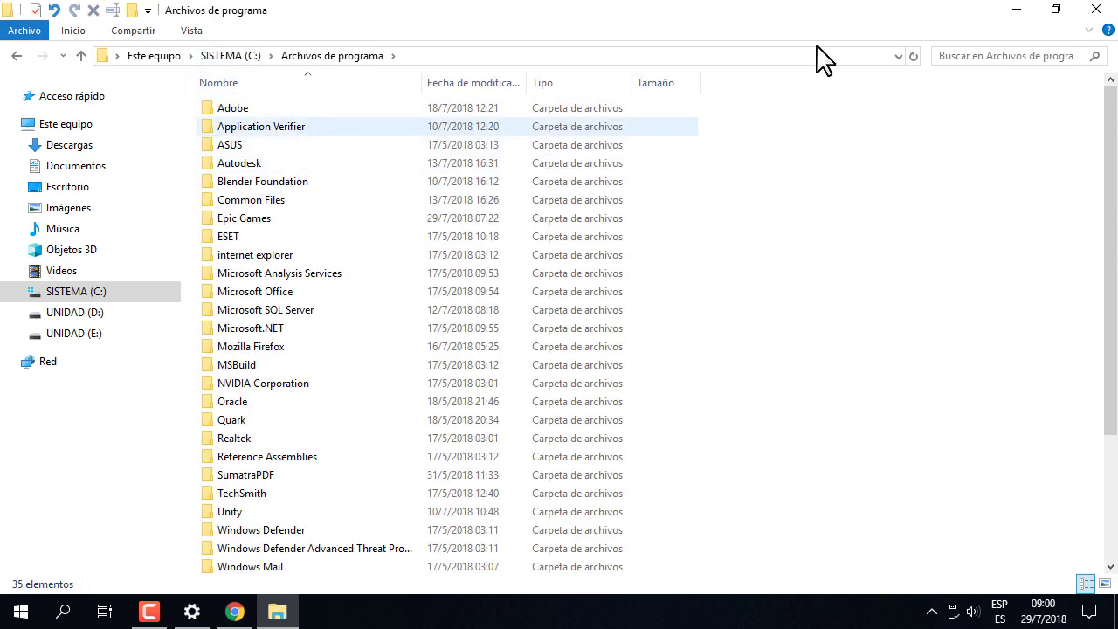
left_click(253, 255)
scroll(257, 261, "down", 3)
left_click(238, 566)
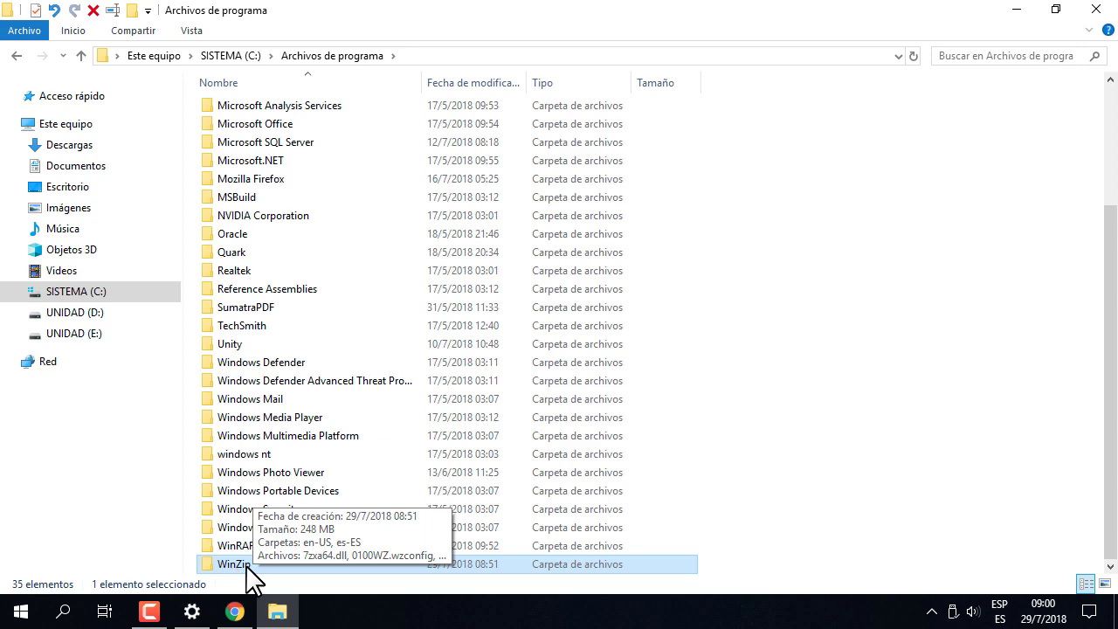
double_click(248, 566)
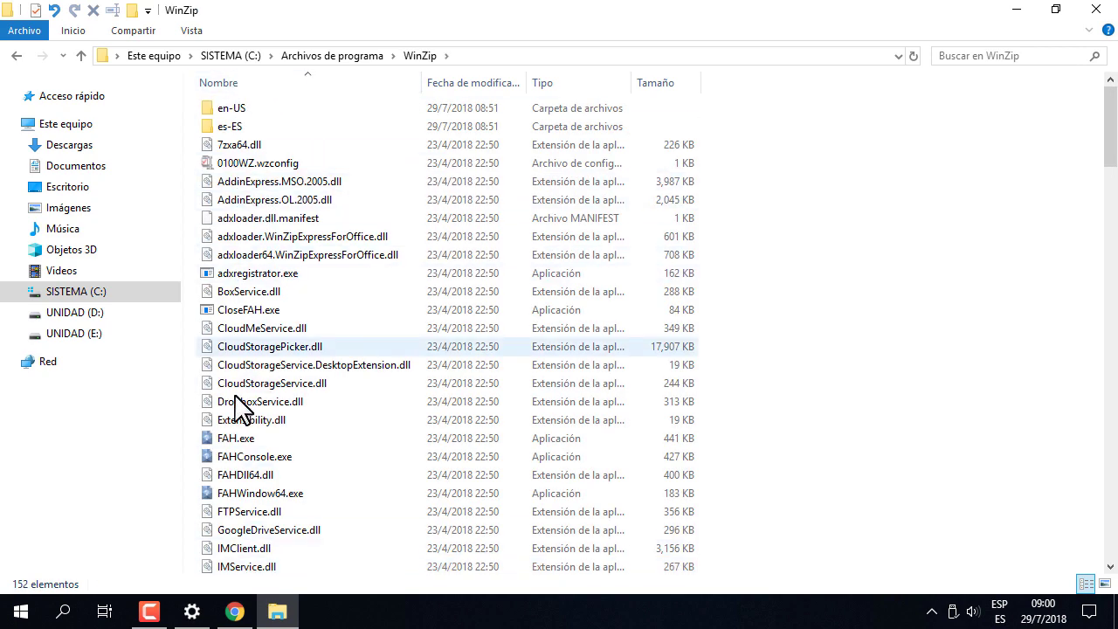
scroll(249, 462, "down", 10)
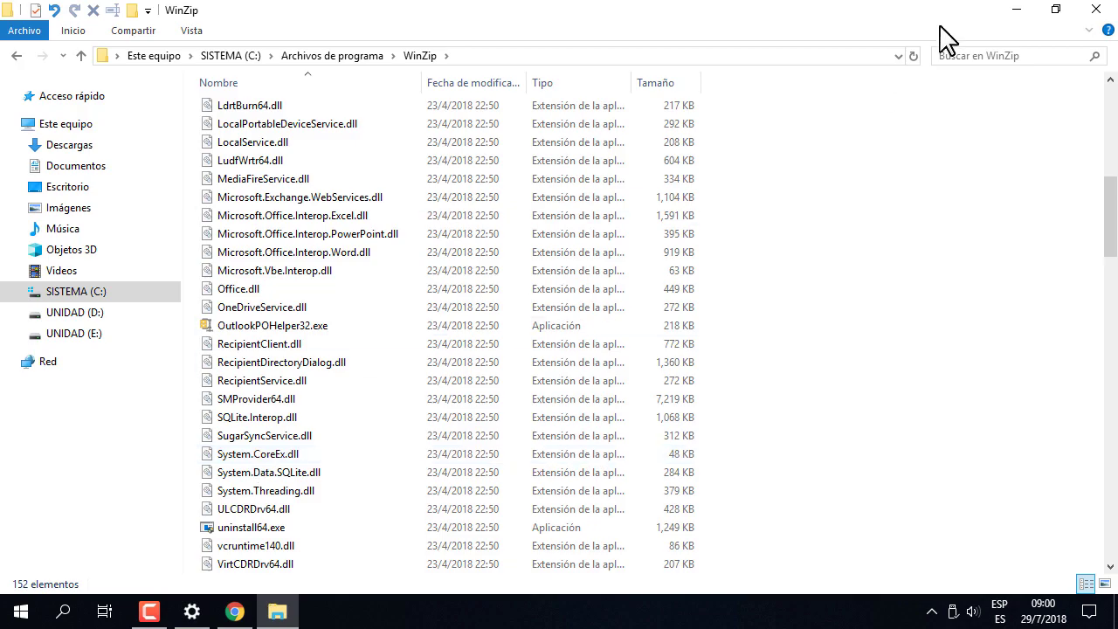
left_click(1096, 8)
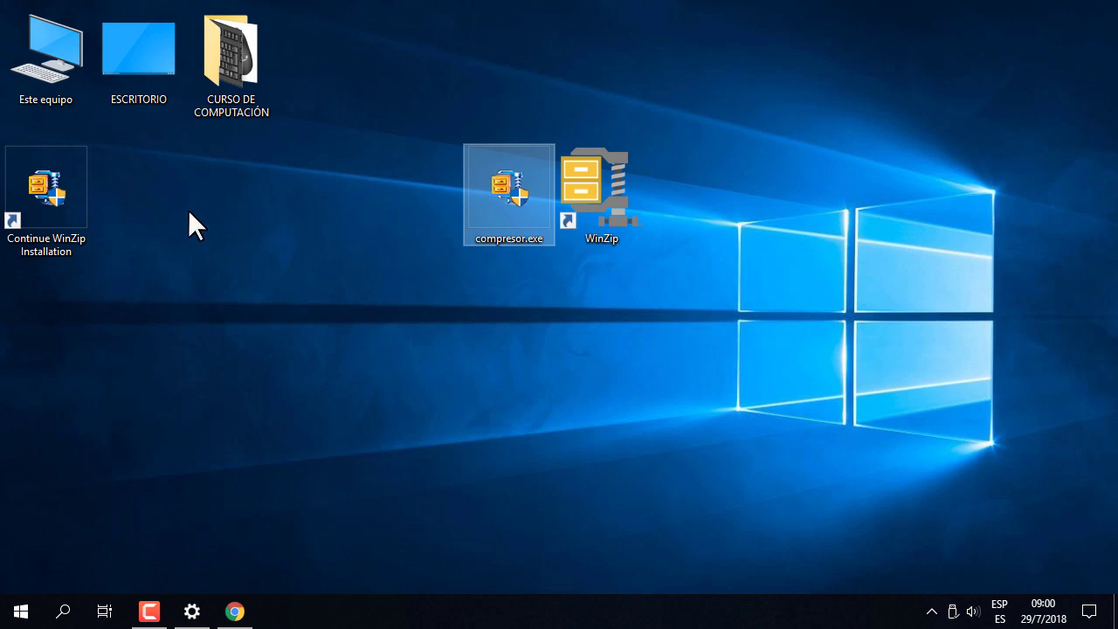
Move the Continue WinZip Installation shortcut on the desktop toward compresor.exe, in the same row
left_click_drag(68, 186, 170, 247)
left_click_drag(268, 238, 306, 210)
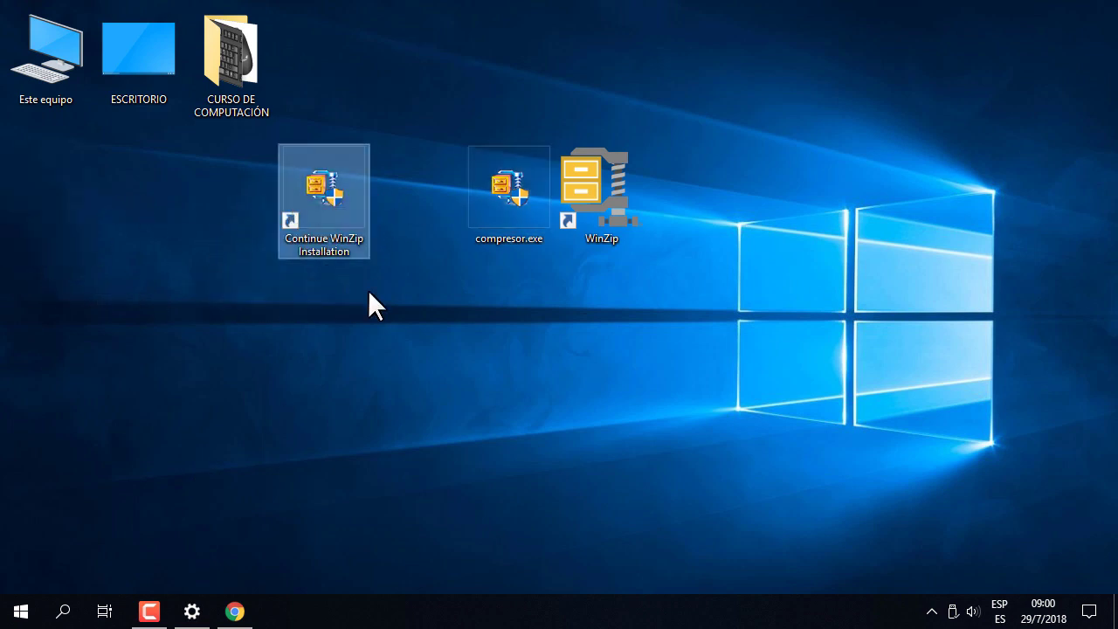
Delete the Continue WinZip Installation and WinZip shortcuts from the desktop
right_click(302, 171)
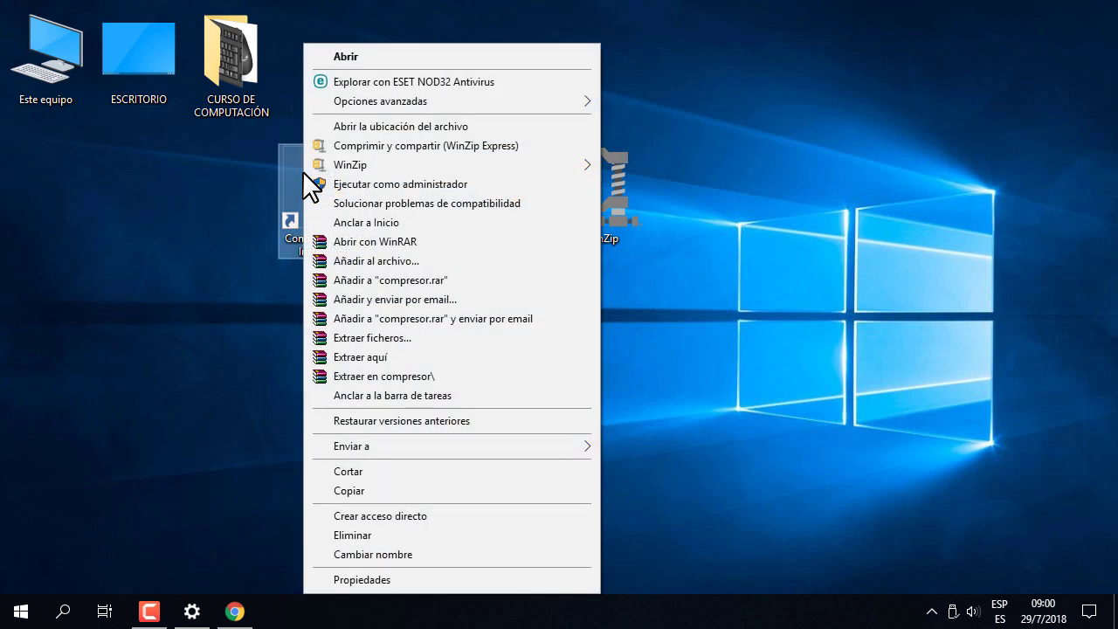
left_click(397, 533)
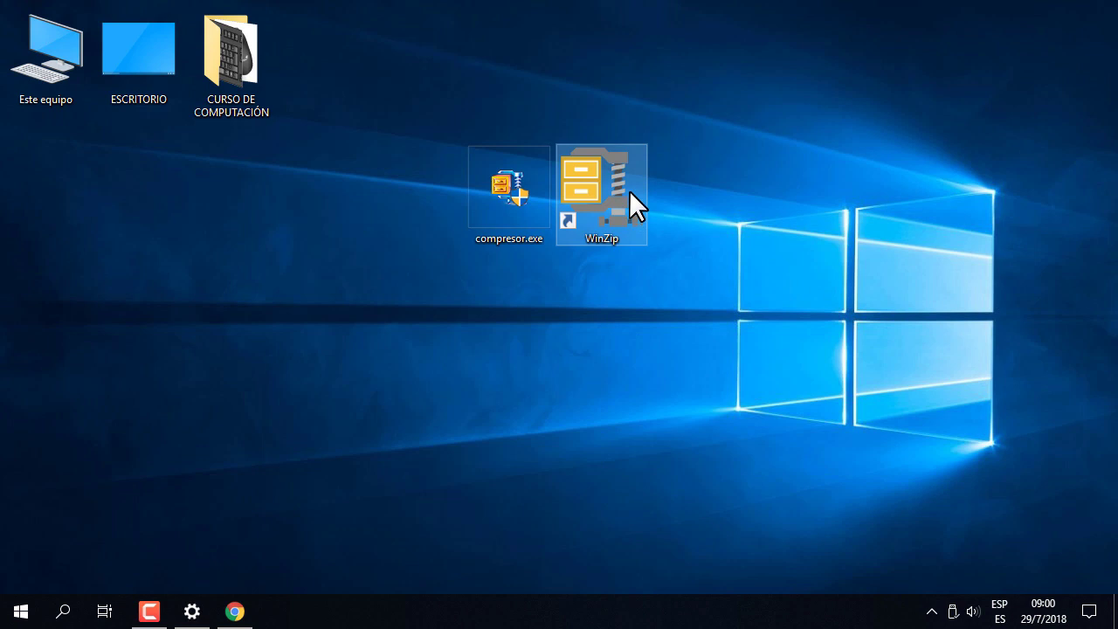
right_click(589, 171)
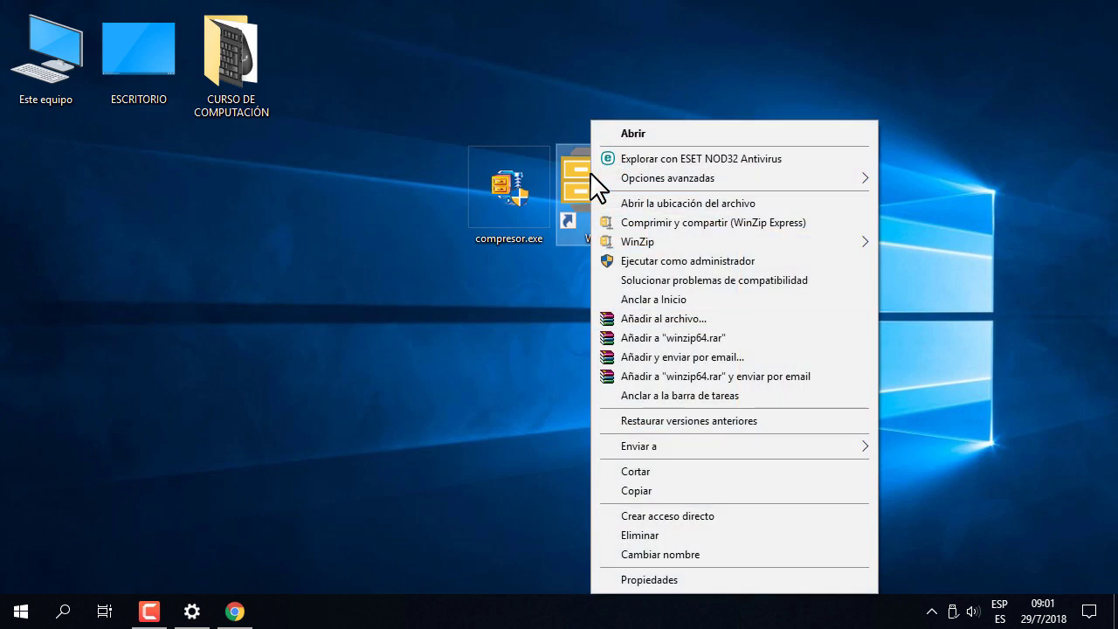
left_click(648, 534)
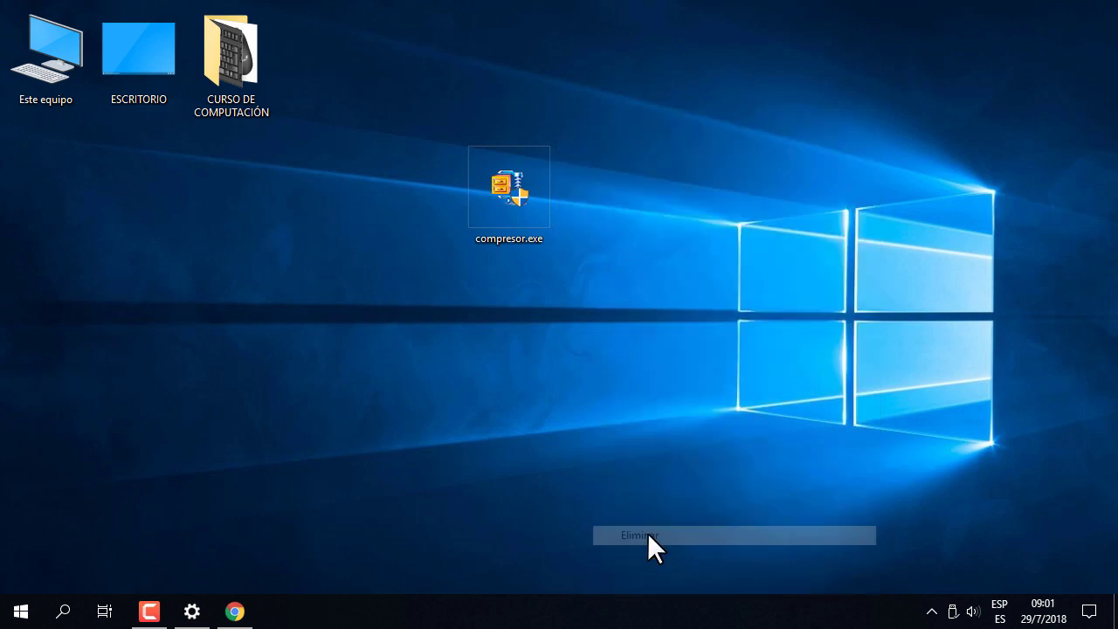
Place compresor.exe beside the CURSO DE COMPUTACIÓN folder, and run its WinZip installer only as far as the welcome page before closing it
left_click_drag(509, 197, 333, 71)
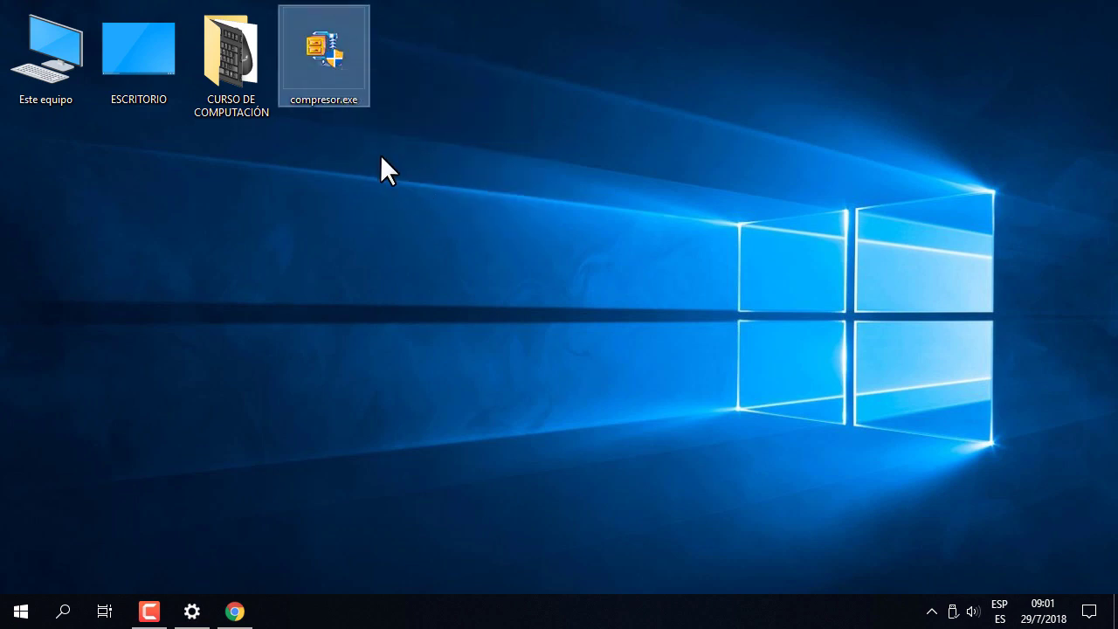
double_click(325, 50)
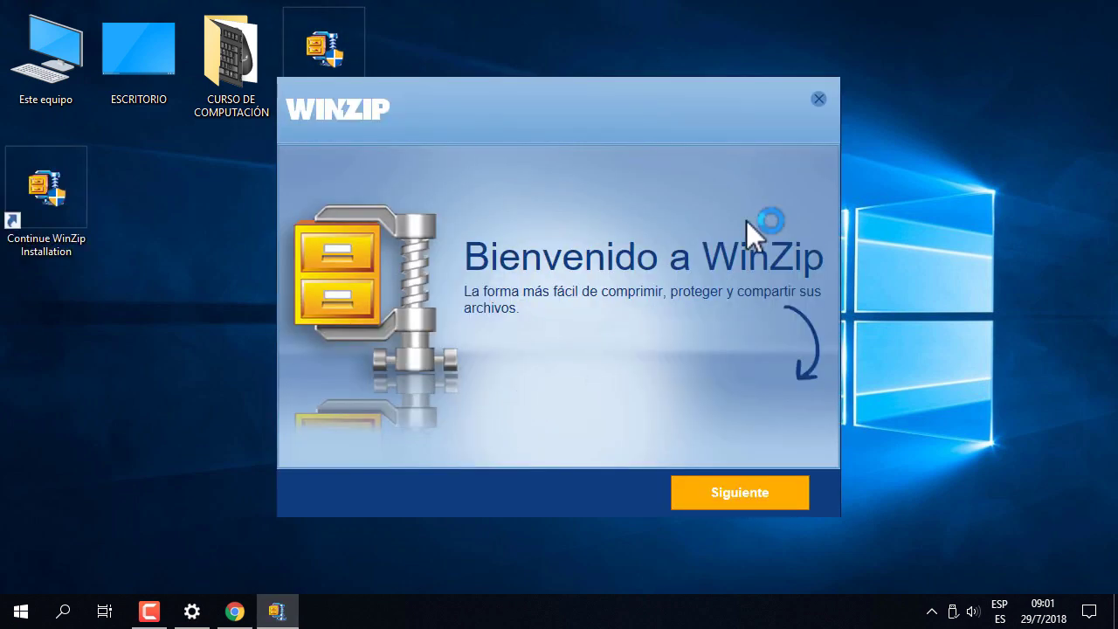
left_click(805, 97)
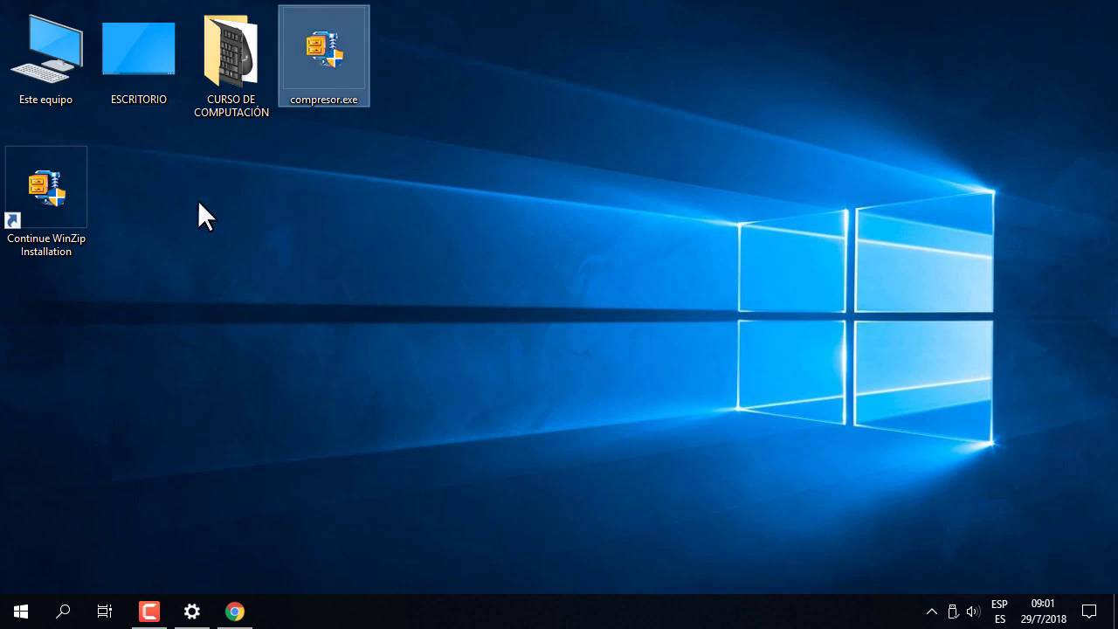
Delete the Continue WinZip Installation shortcut and the compresor.exe installer from the desktop
left_click_drag(145, 284, 8, 194)
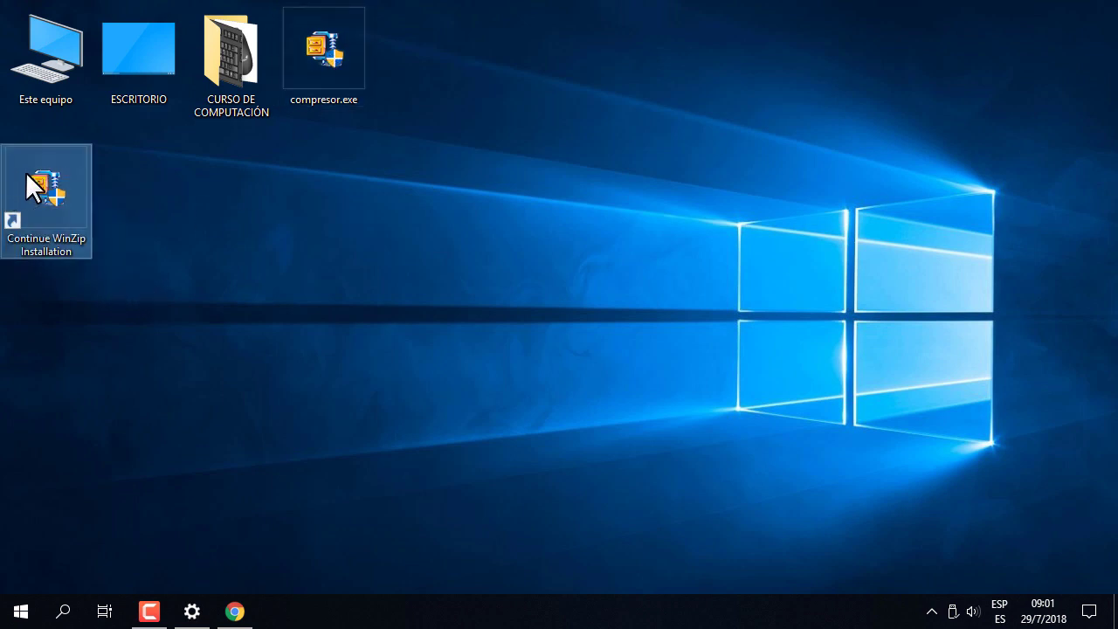
right_click(53, 182)
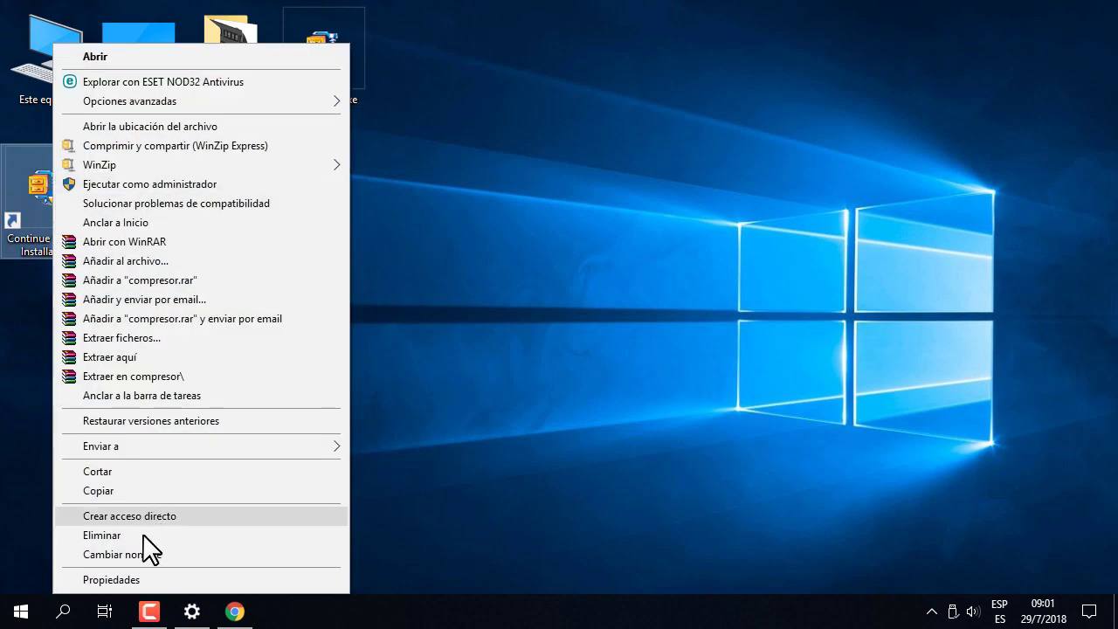
left_click(147, 535)
right_click(333, 50)
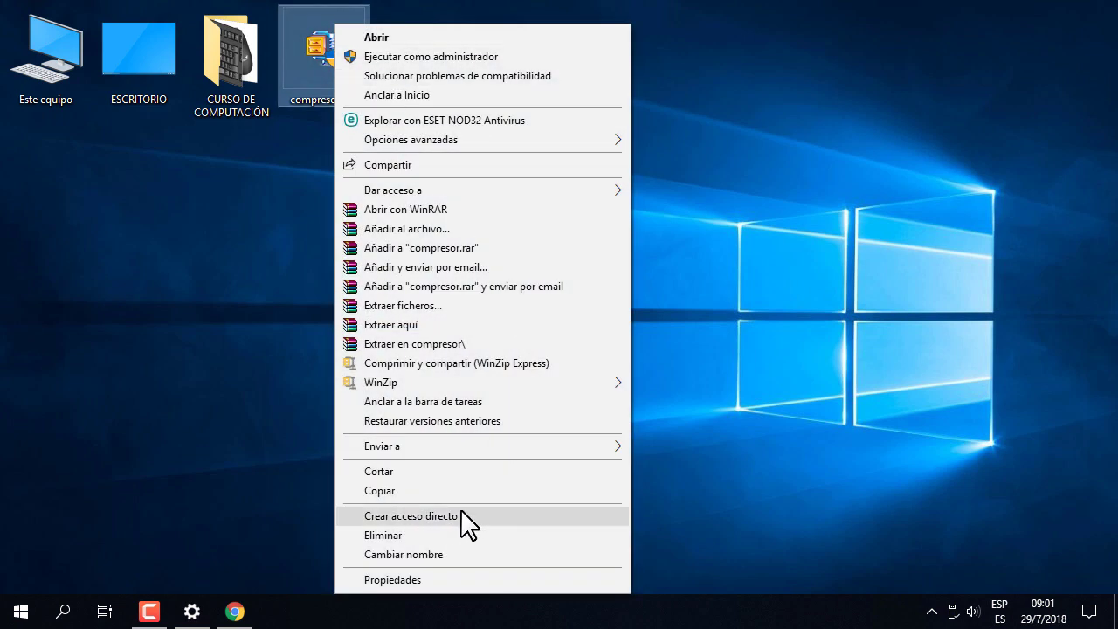
left_click(426, 536)
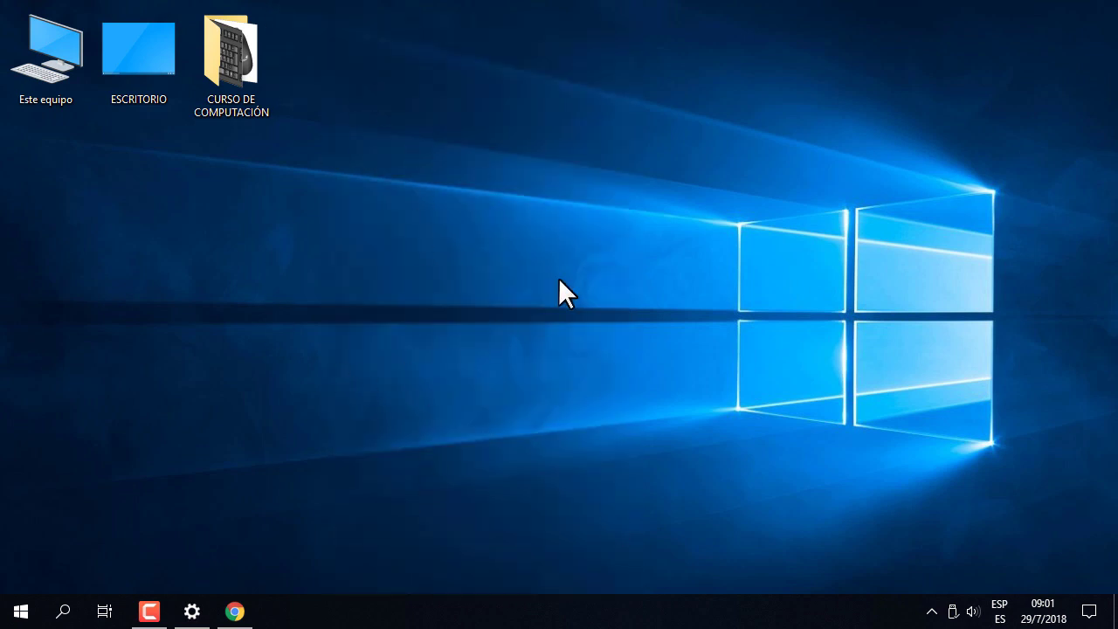
Search the Start menu for "winz" to locate the installed WinZip application, and dismiss the search
left_click(21, 612)
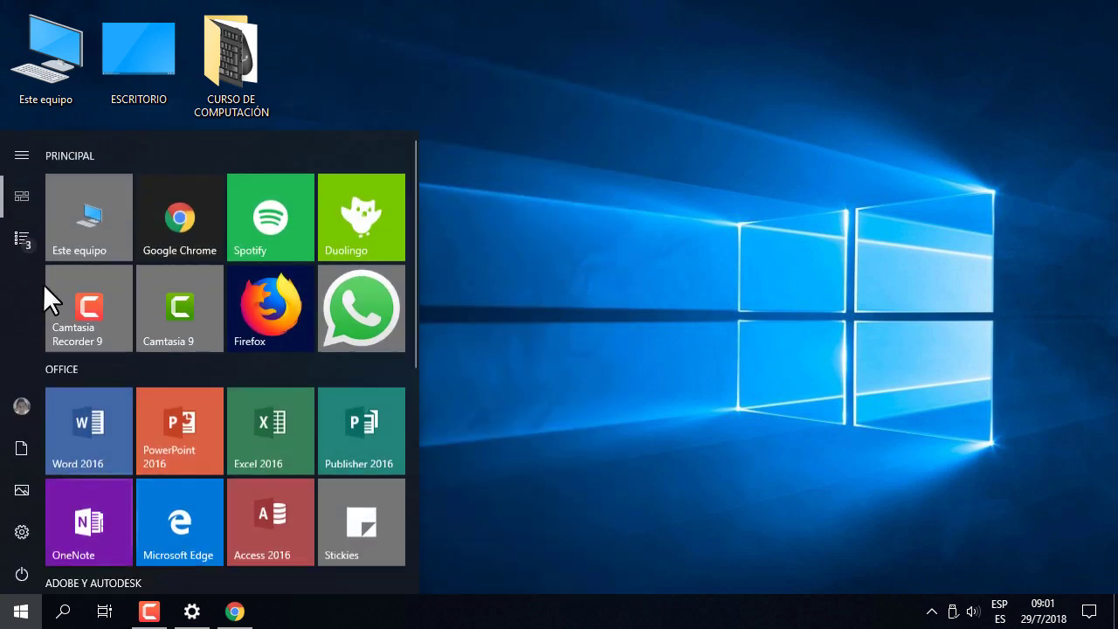
left_click(22, 238)
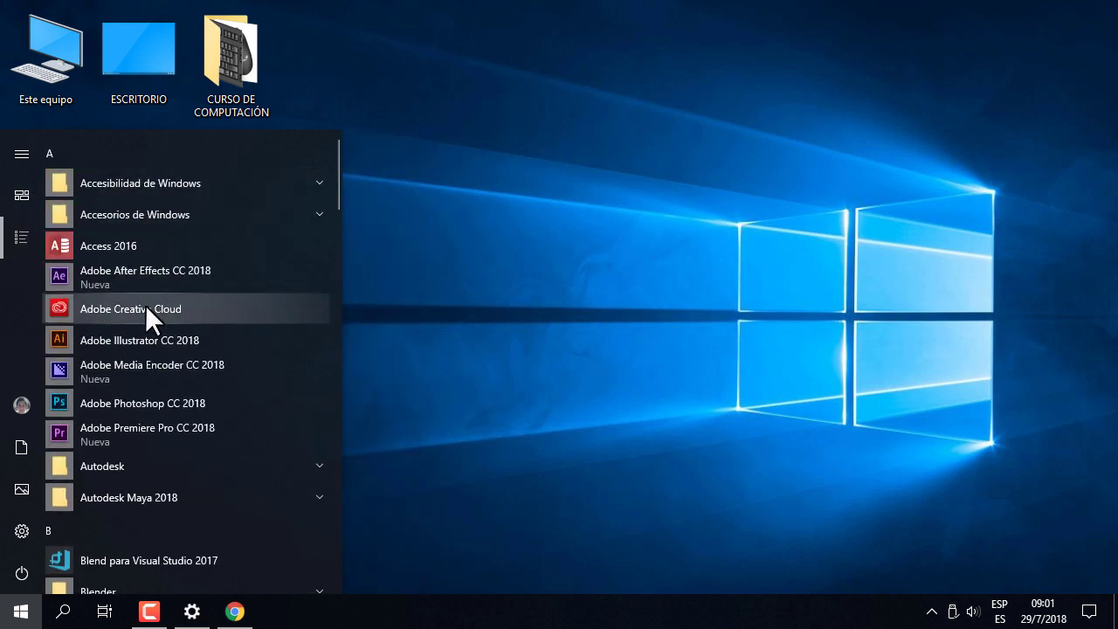
type("winz")
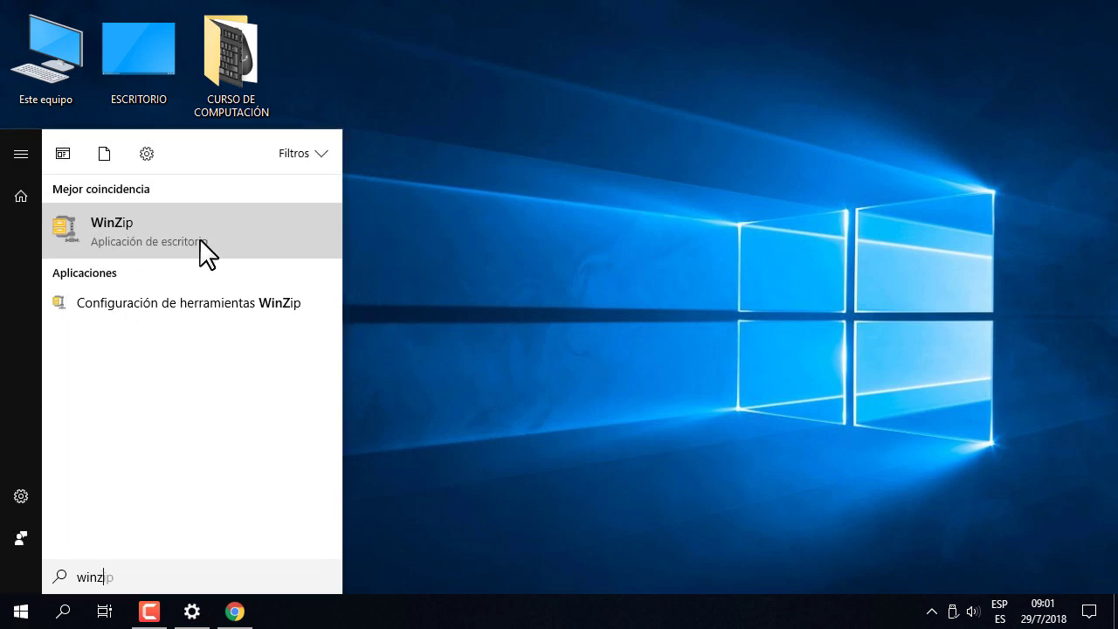
left_click(465, 348)
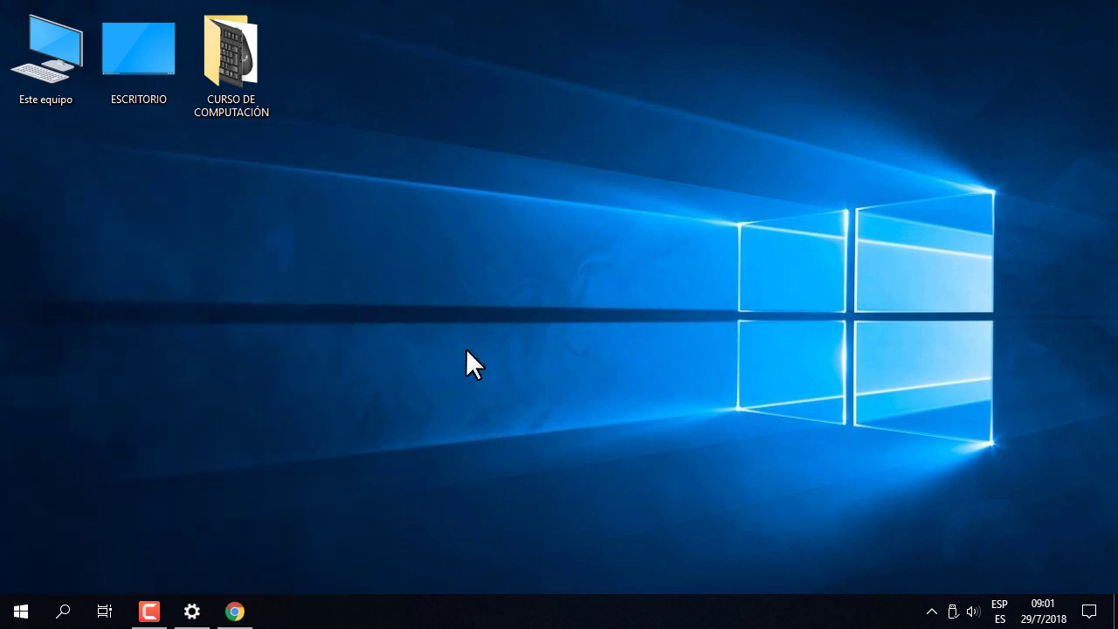
Find WinZip under W in the full list of installed applications, launch it, and close its WinZip 22.5 window
left_click(3, 606)
left_click(23, 247)
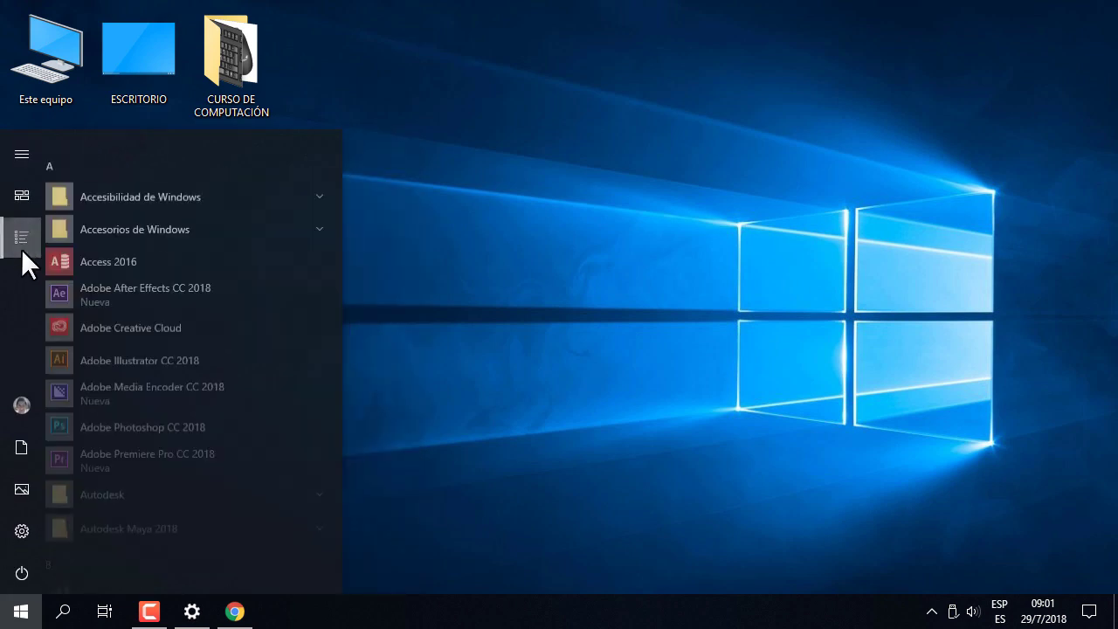
scroll(172, 393, "down", 20)
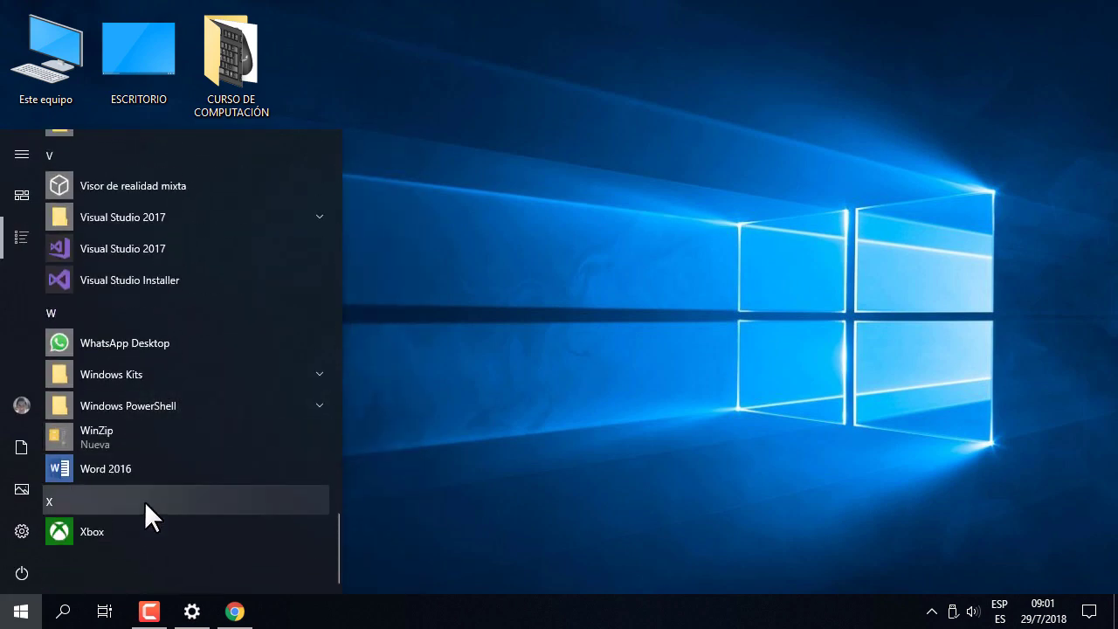
scroll(152, 498, "up", 4)
scroll(152, 497, "down", 4)
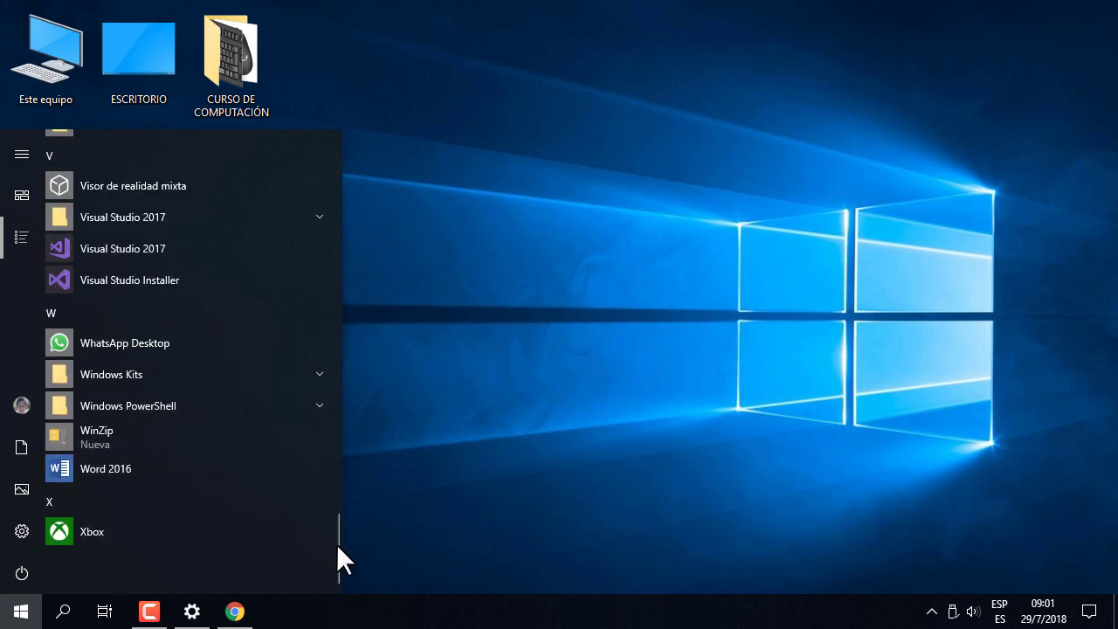
mouse_move(333, 538)
left_mouse_down()
mouse_move(352, 450)
mouse_move(343, 545)
left_mouse_up()
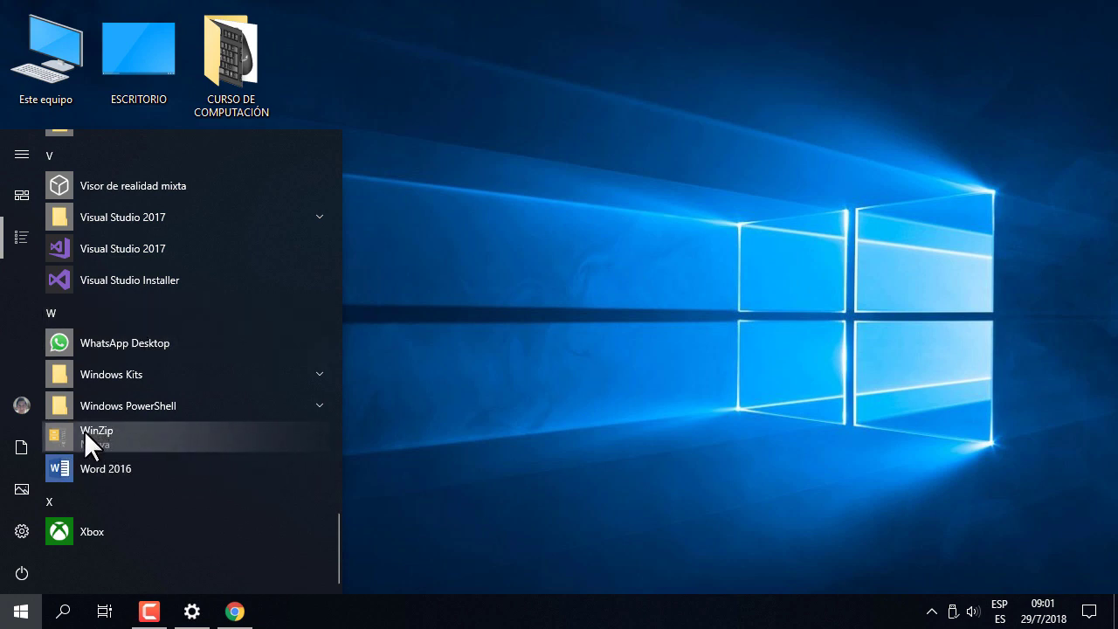
left_click(124, 433)
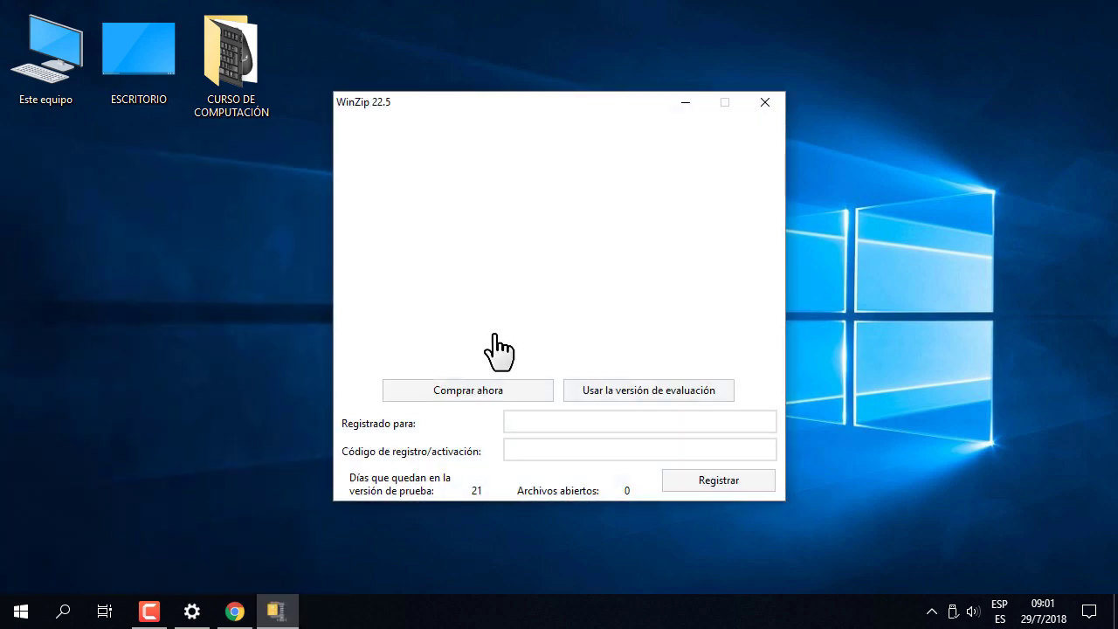
left_click(765, 103)
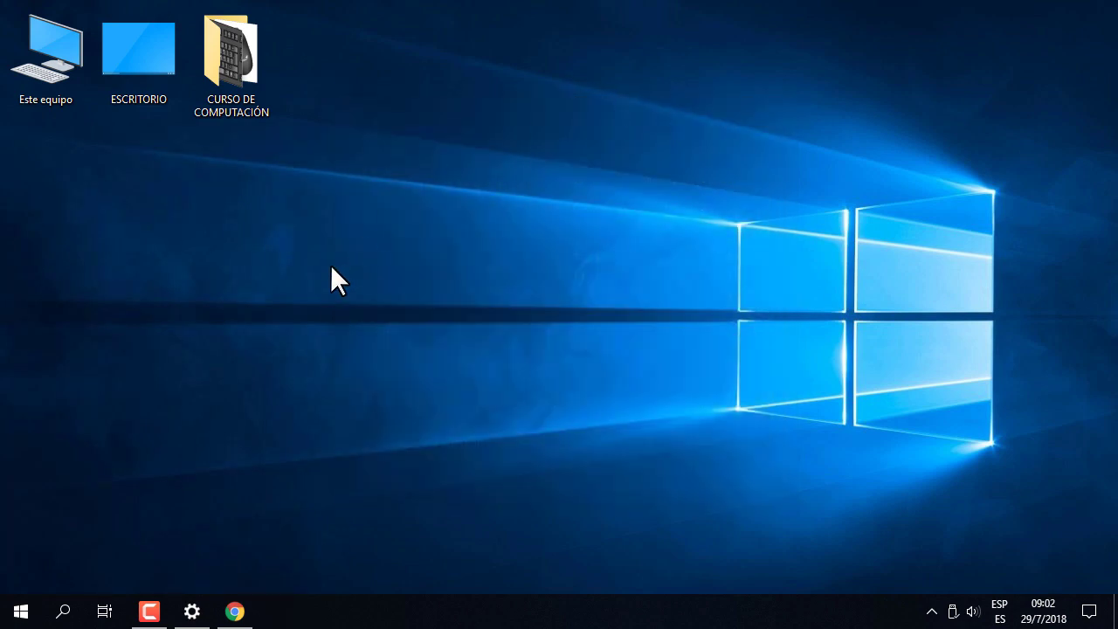
Search for "store" and pin Microsoft Store to Start
left_click(20, 610)
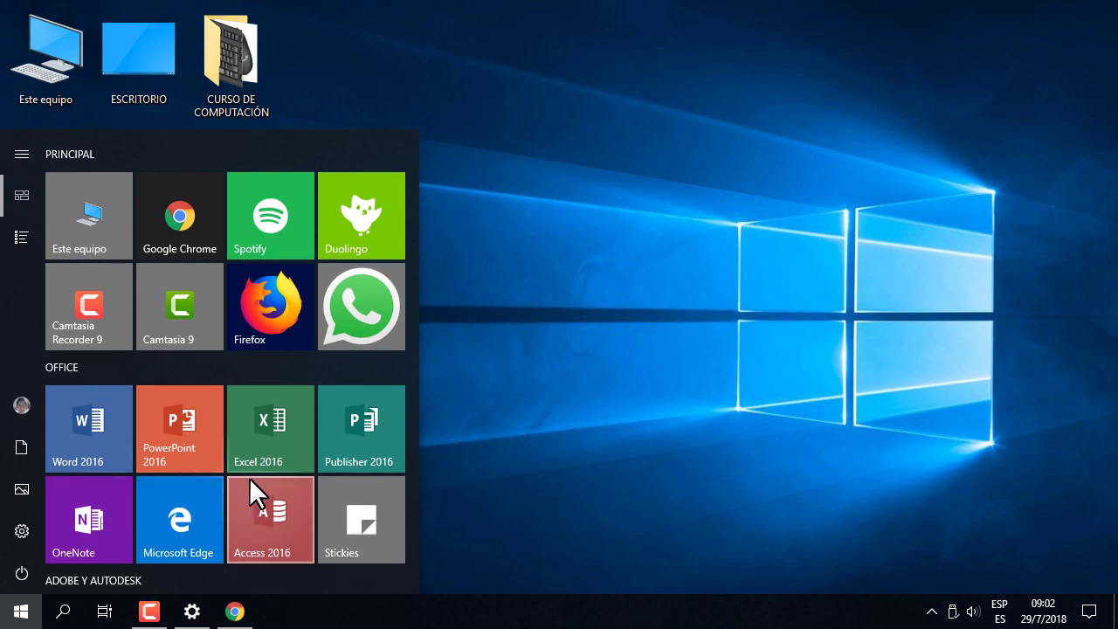
type("s")
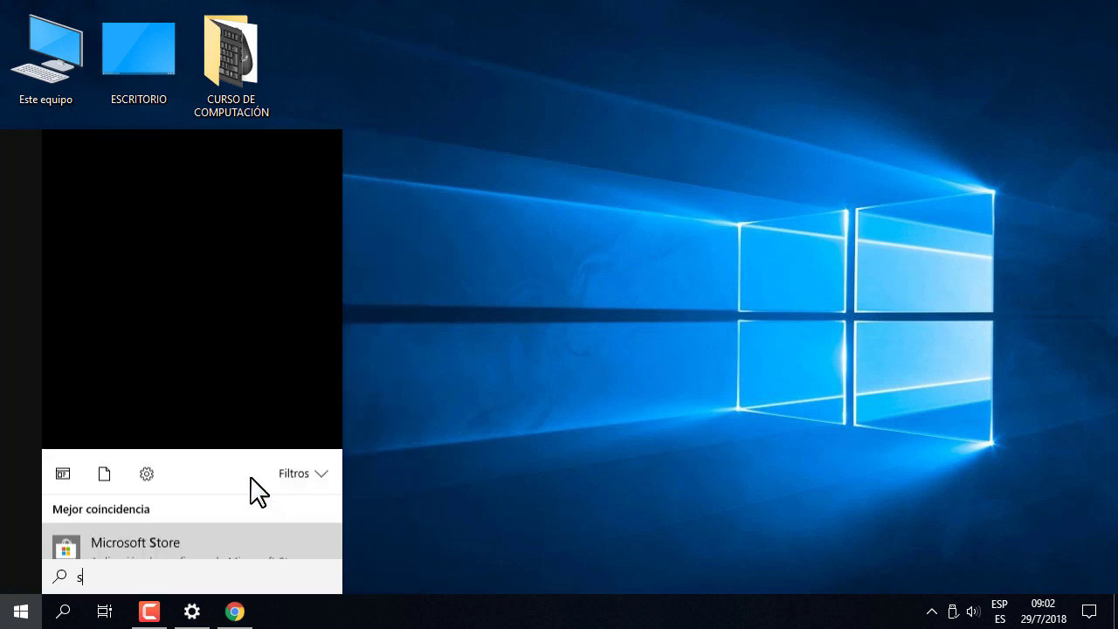
type("tore")
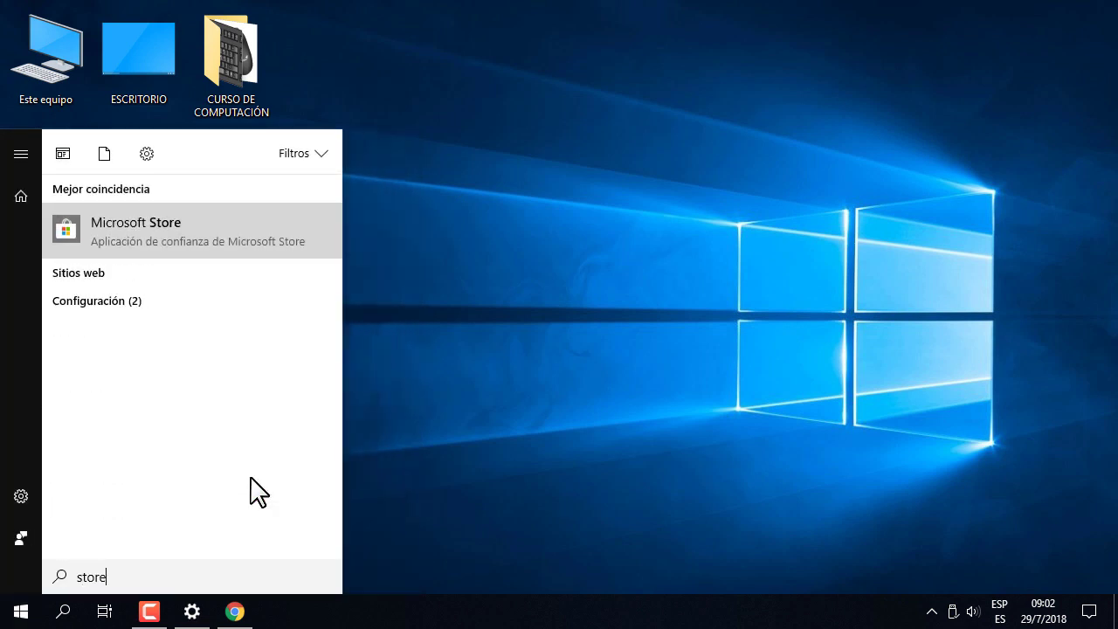
right_click(142, 224)
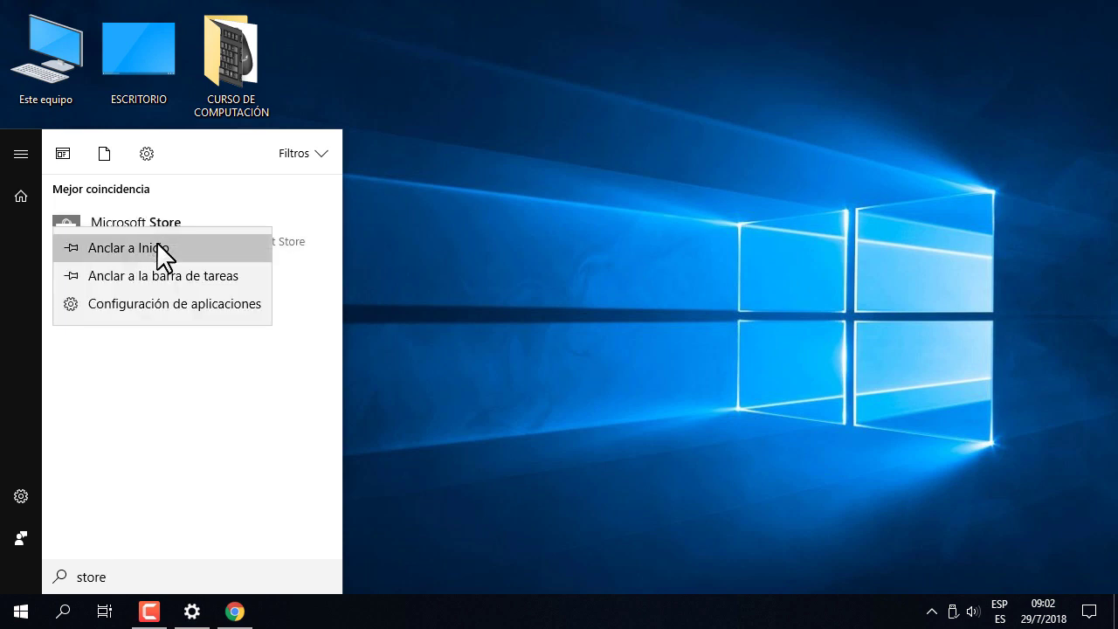
left_click(157, 242)
key("Escape")
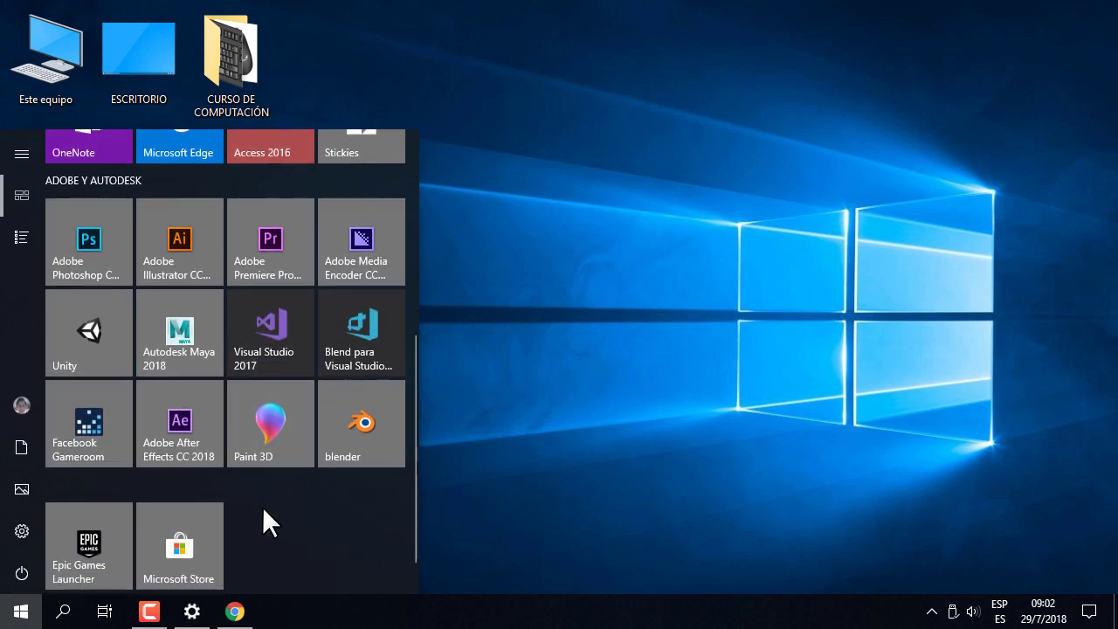
Open Microsoft Store from its pinned Start tile and maximize its window
scroll(218, 504, "down", 1)
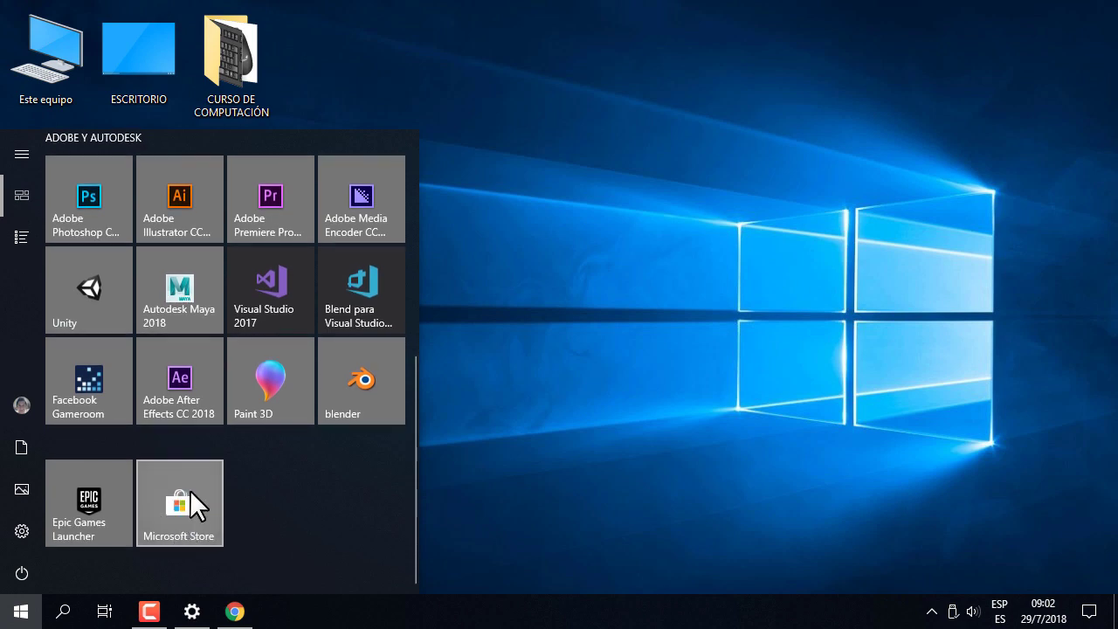
left_click(189, 489)
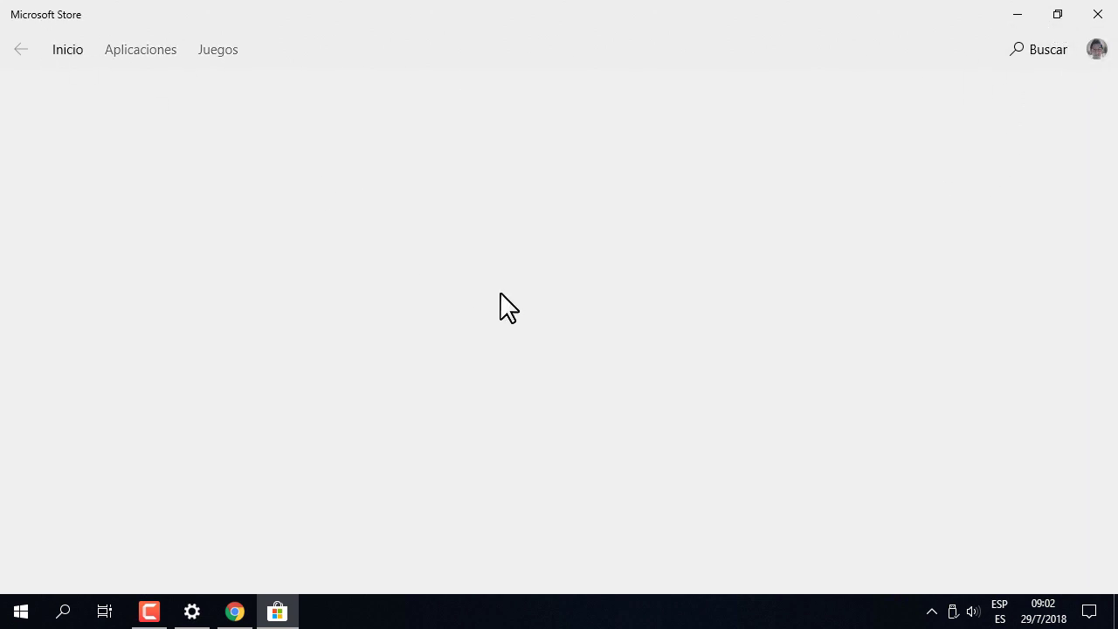
key("super+Down")
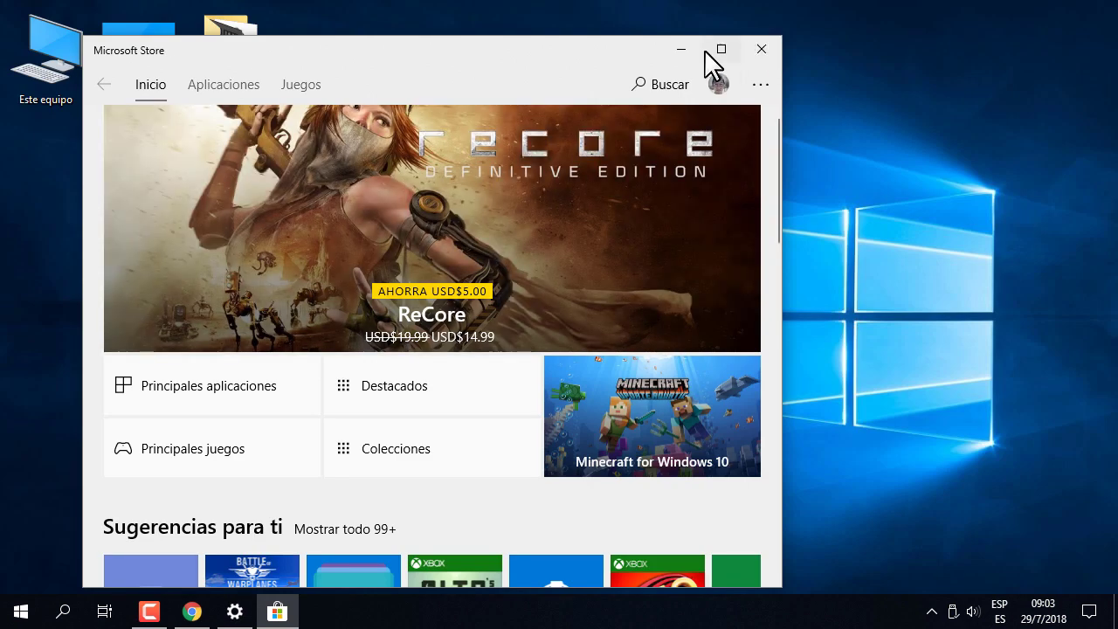
left_click(721, 52)
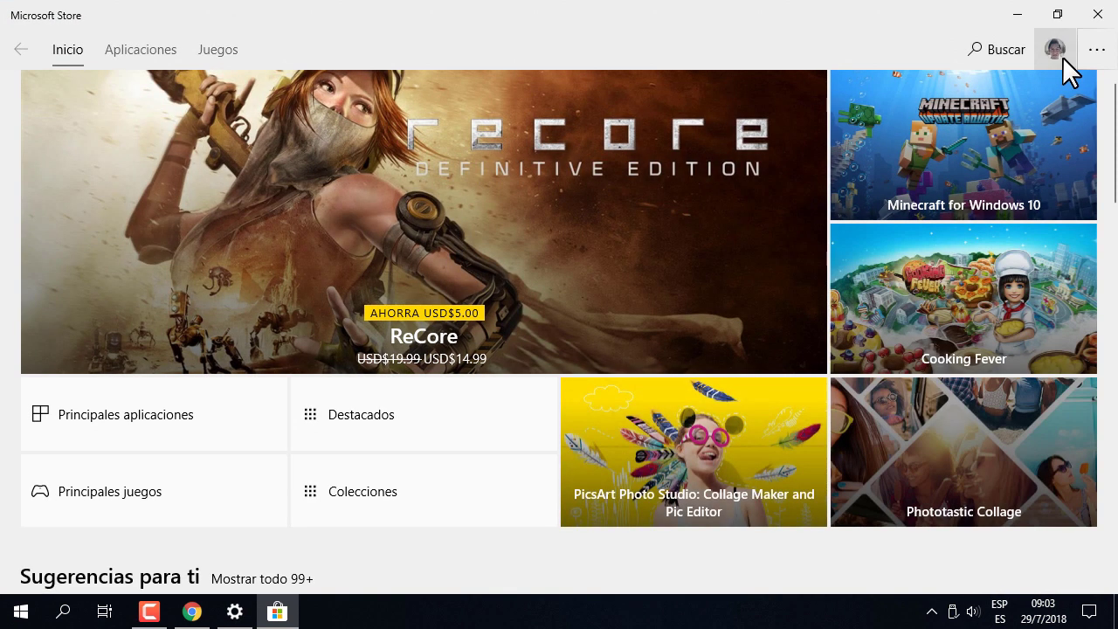
left_click(1059, 55)
left_click(792, 50)
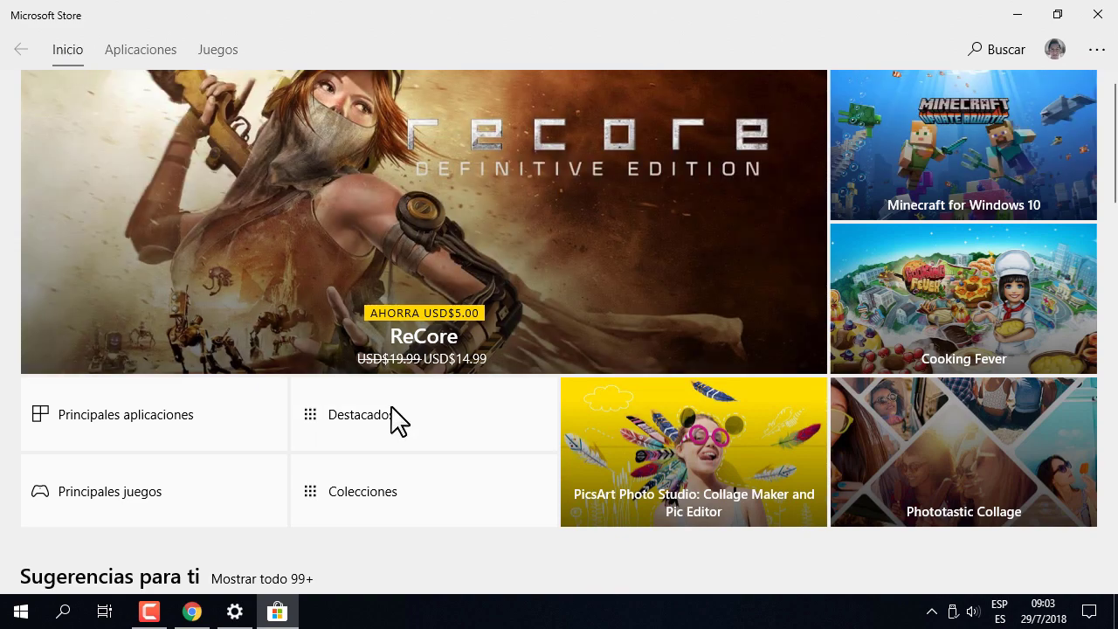
Browse the Microsoft Store home page through the suggestions, most popular apps, puzzles and top free apps
scroll(395, 420, "down", 5)
scroll(352, 393, "up", 5)
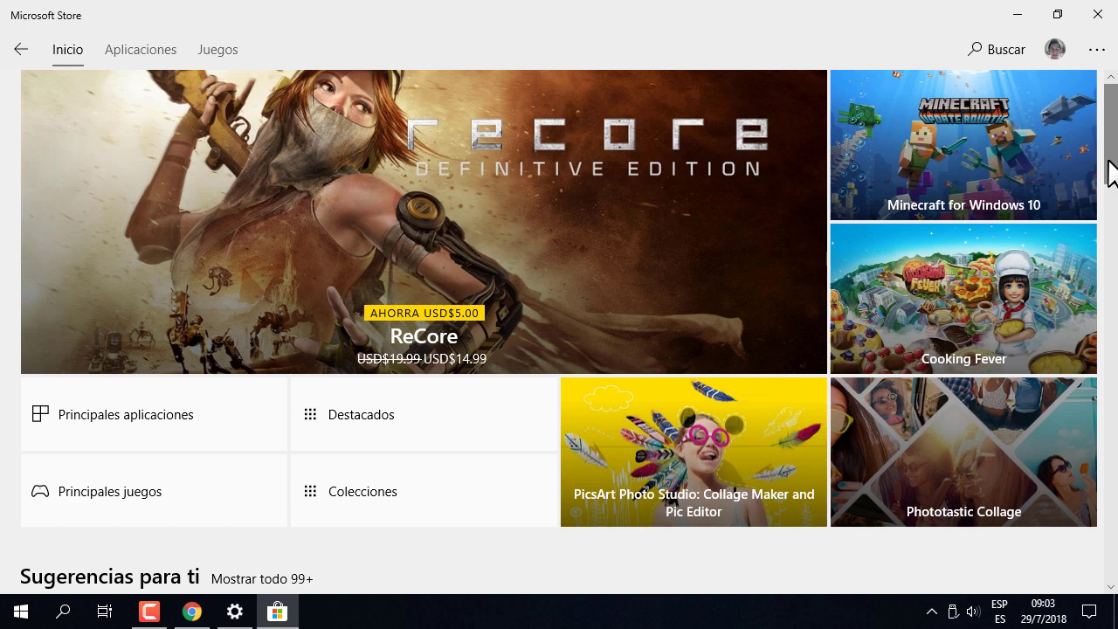
left_click_drag(1111, 173, 1111, 245)
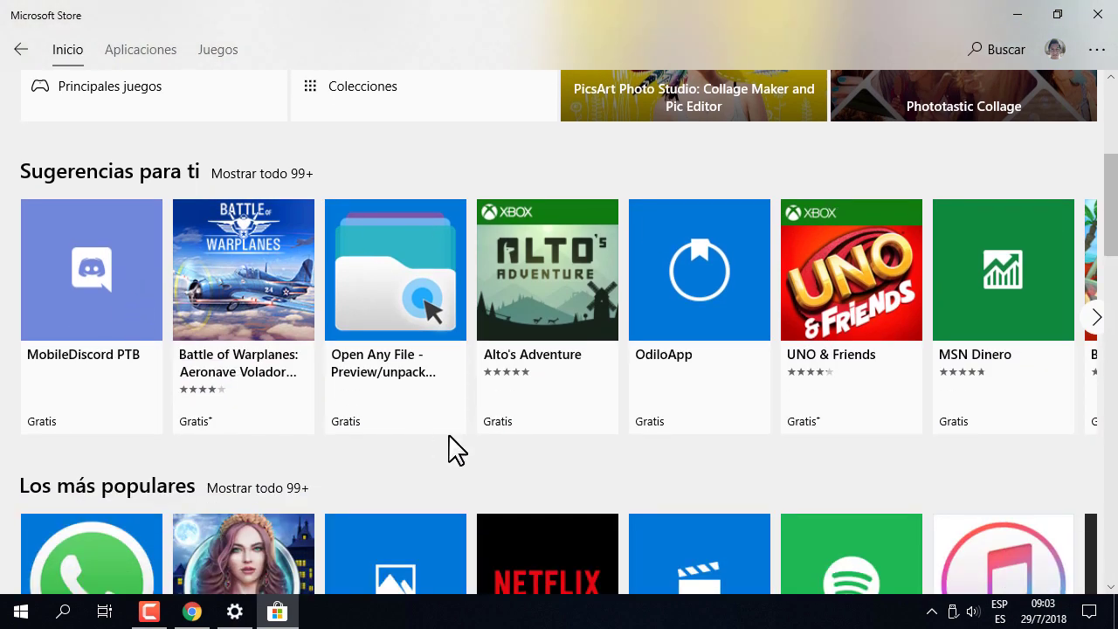
scroll(448, 434, "down", 5)
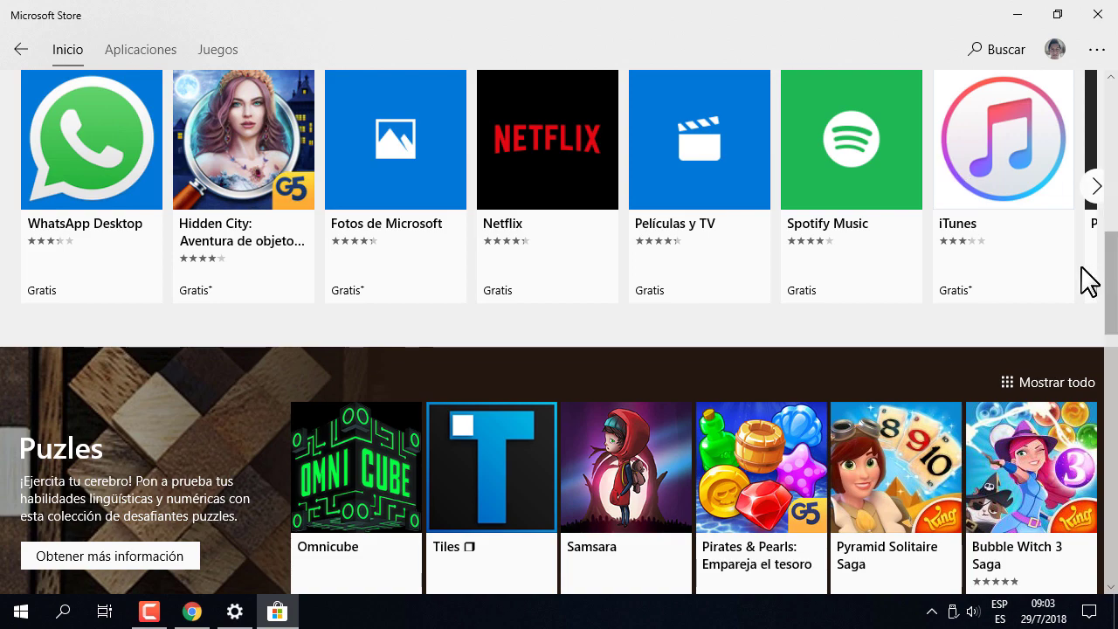
left_click_drag(1114, 282, 1115, 377)
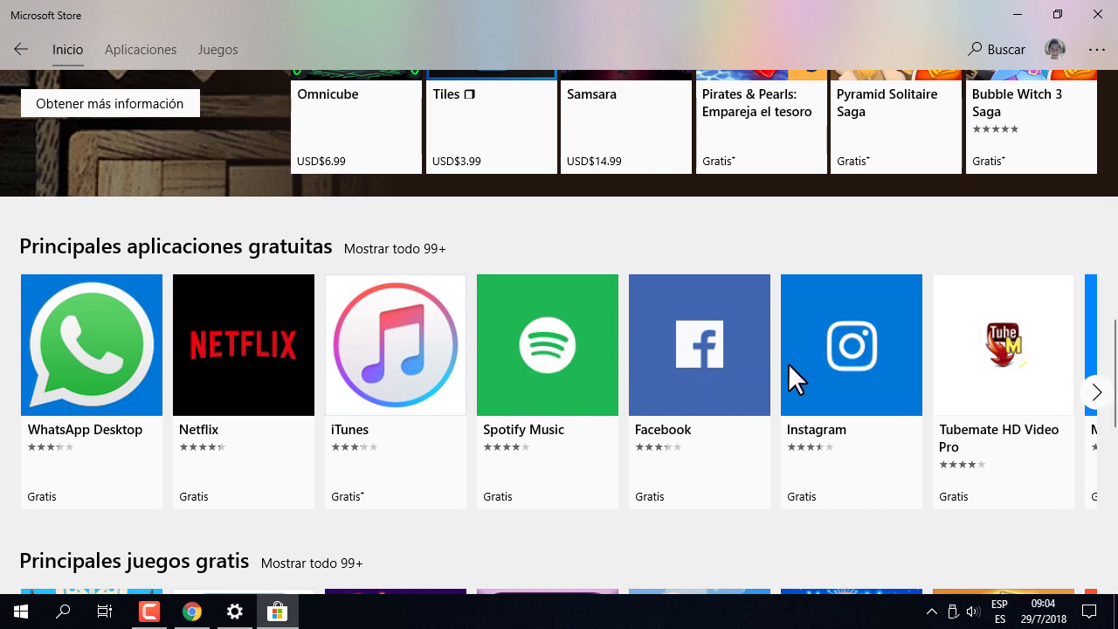
Page through the carousel of top free apps and return to the beginning of the store's home page
left_click(1099, 395)
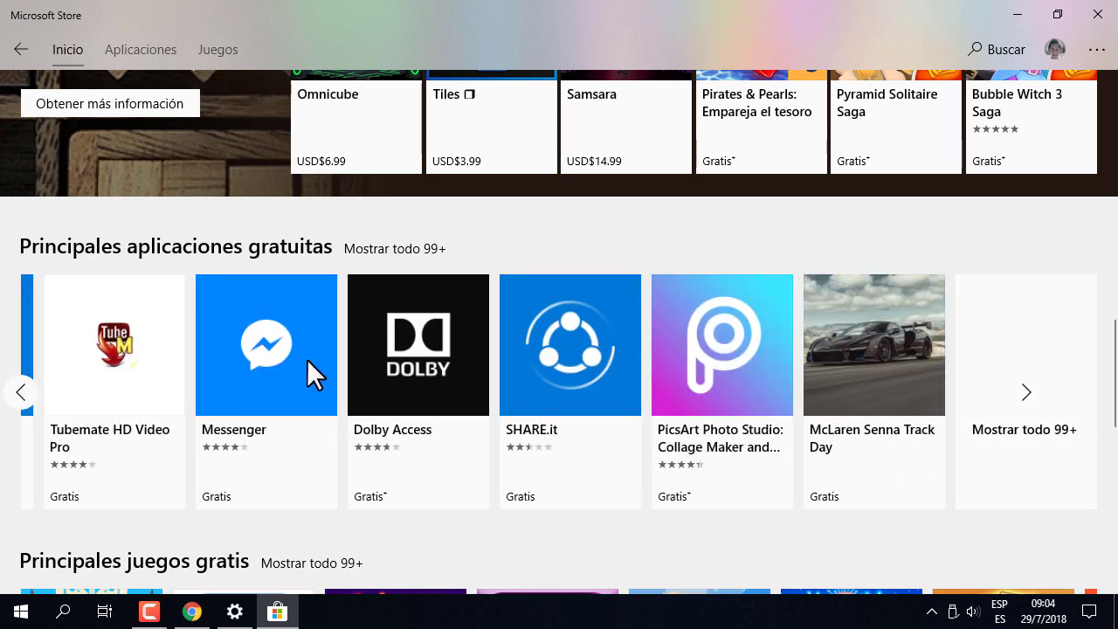
left_click(20, 392)
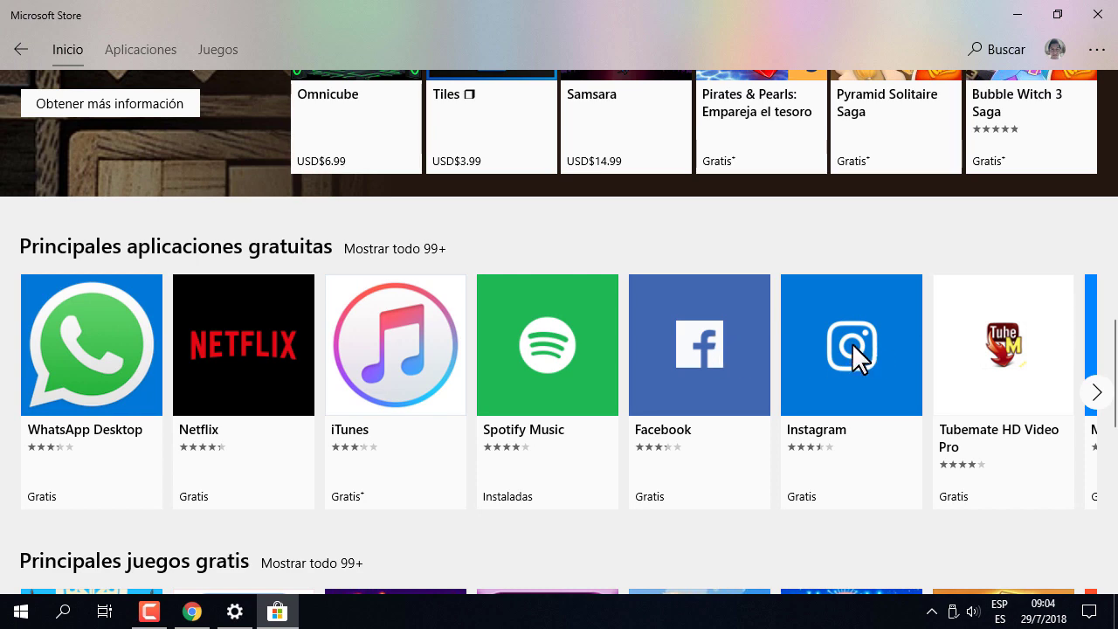
scroll(852, 358, "up", 15)
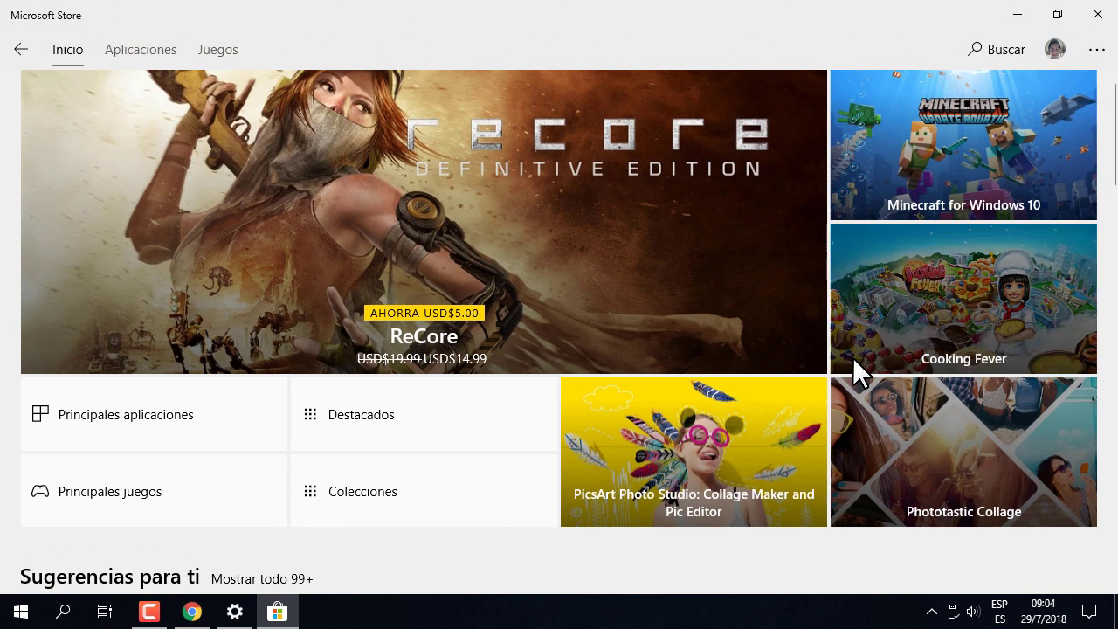
Search the store for "instagram", open the Instagram app's page and install it
left_click(998, 50)
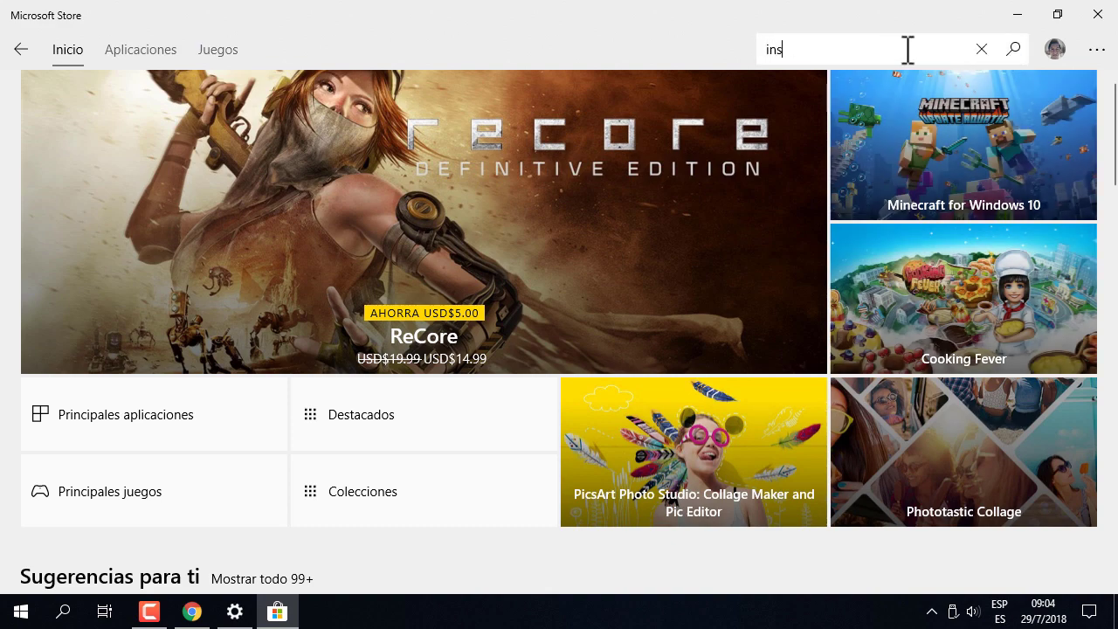
key("Return")
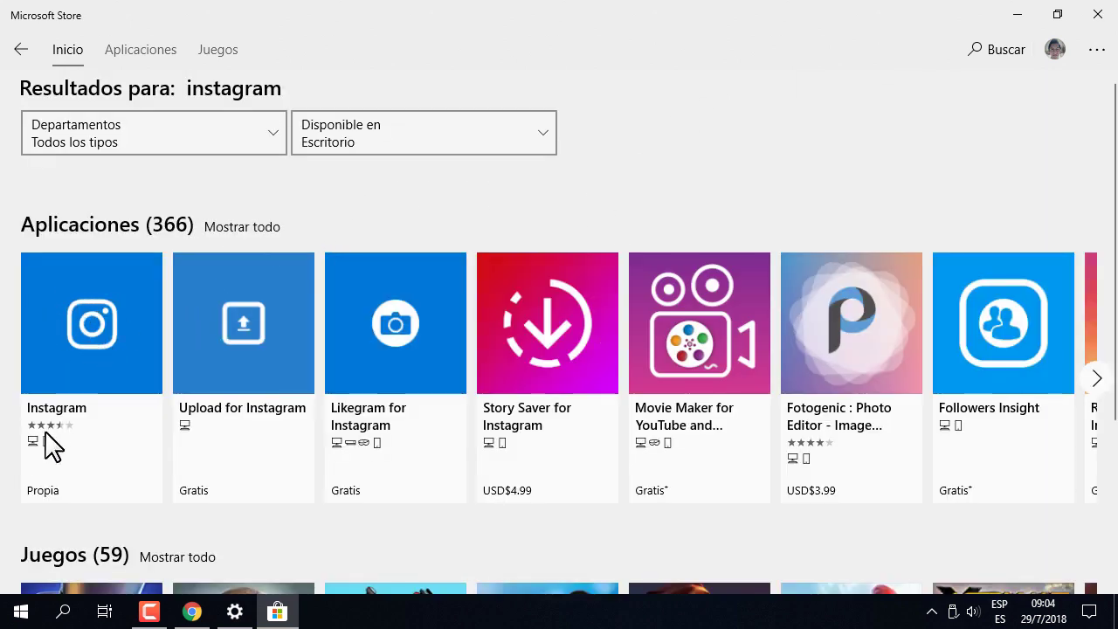
left_click(97, 326)
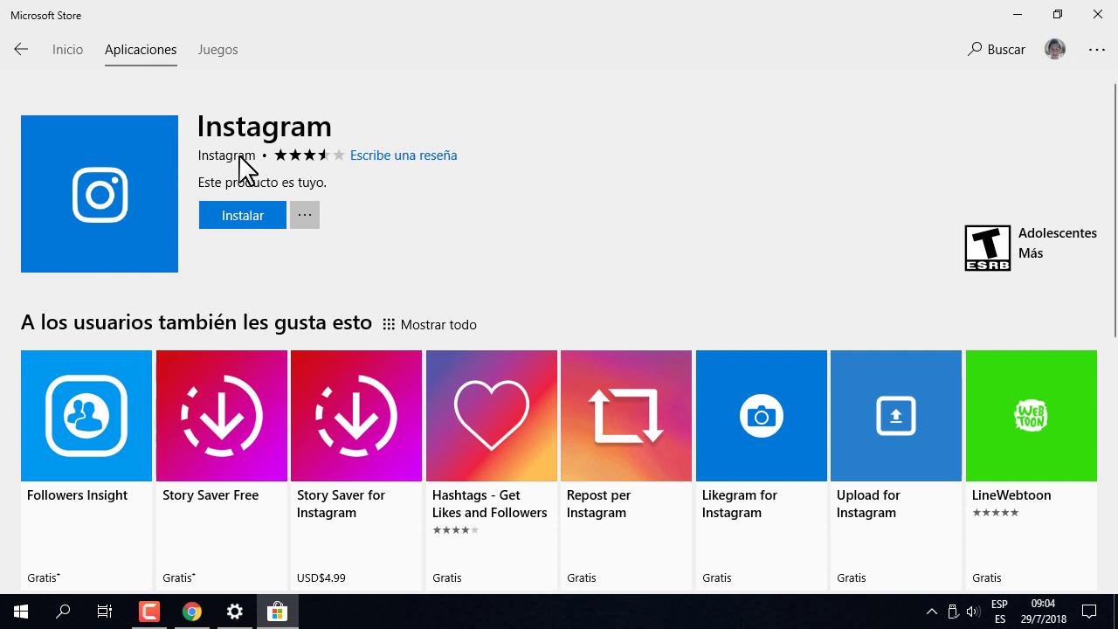
left_click(241, 213)
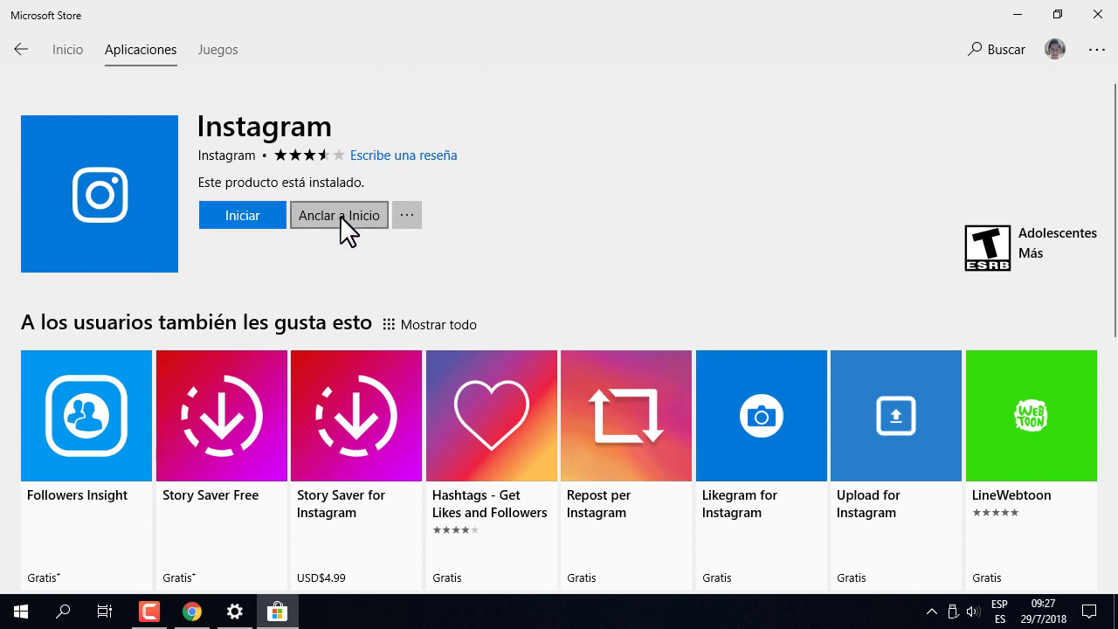
Check the pinned Start tiles for Instagram and return to its store page
left_click(21, 612)
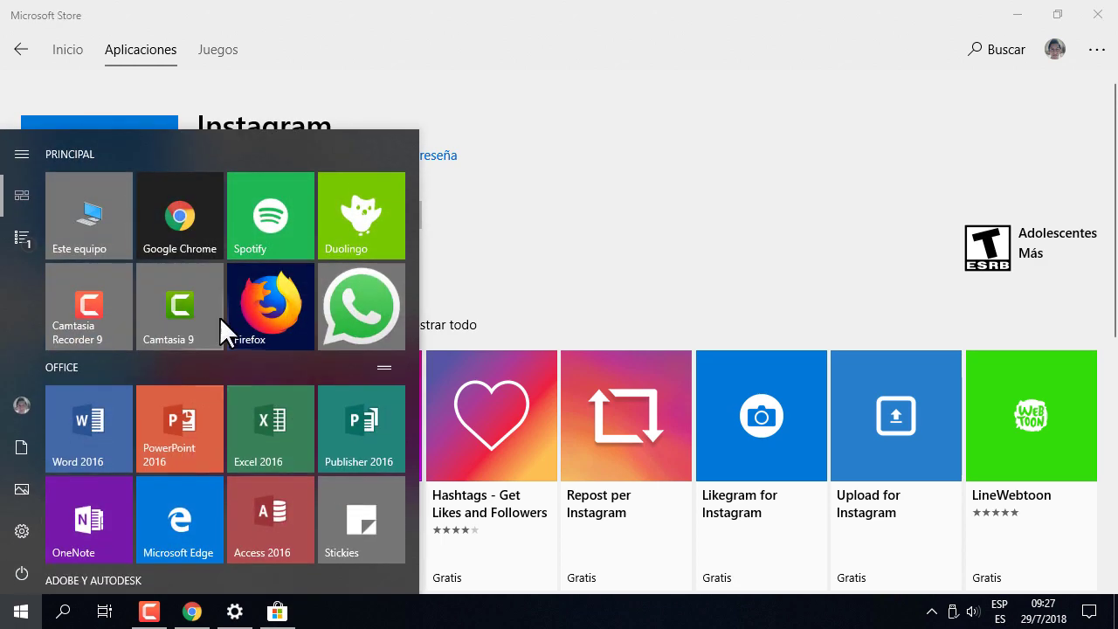
left_click(549, 204)
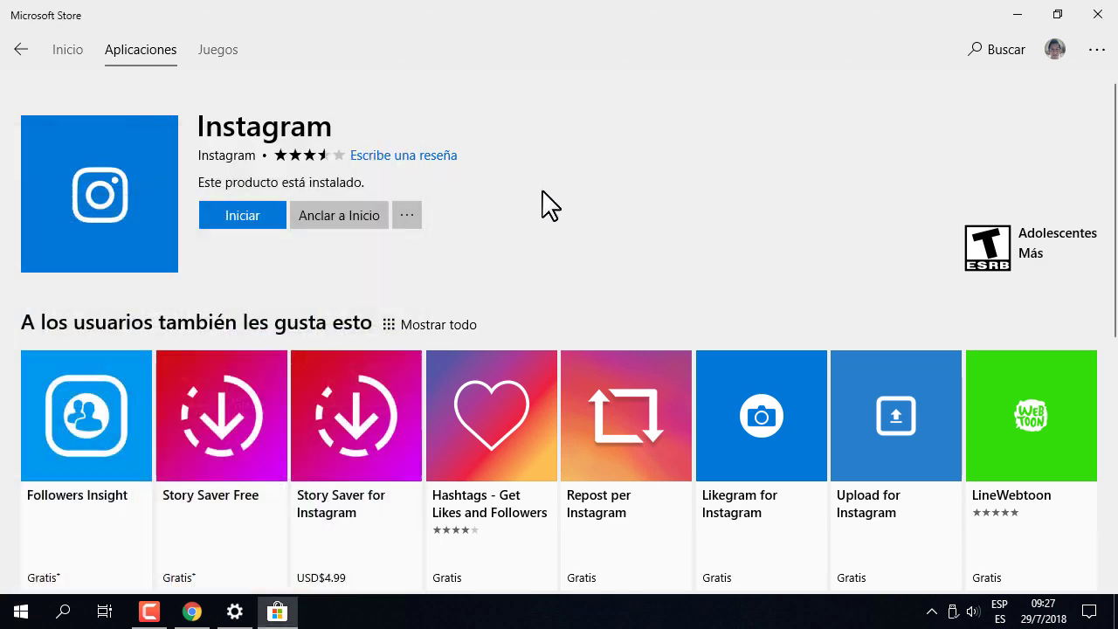
left_click(3, 617)
scroll(215, 420, "down", 5)
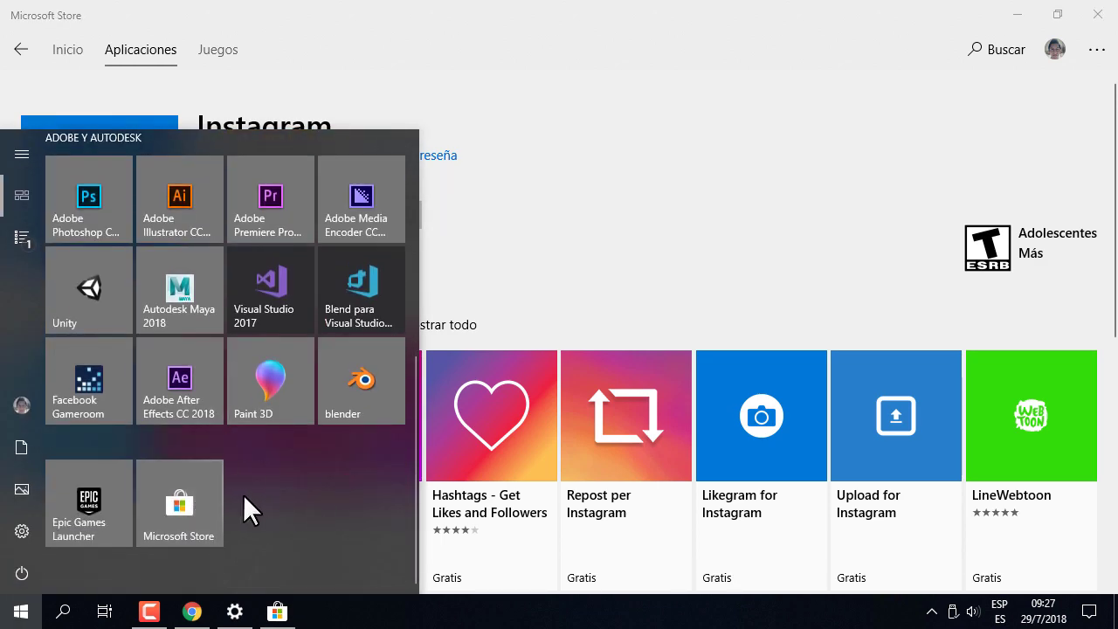
scroll(262, 502, "up", 6)
left_click(466, 207)
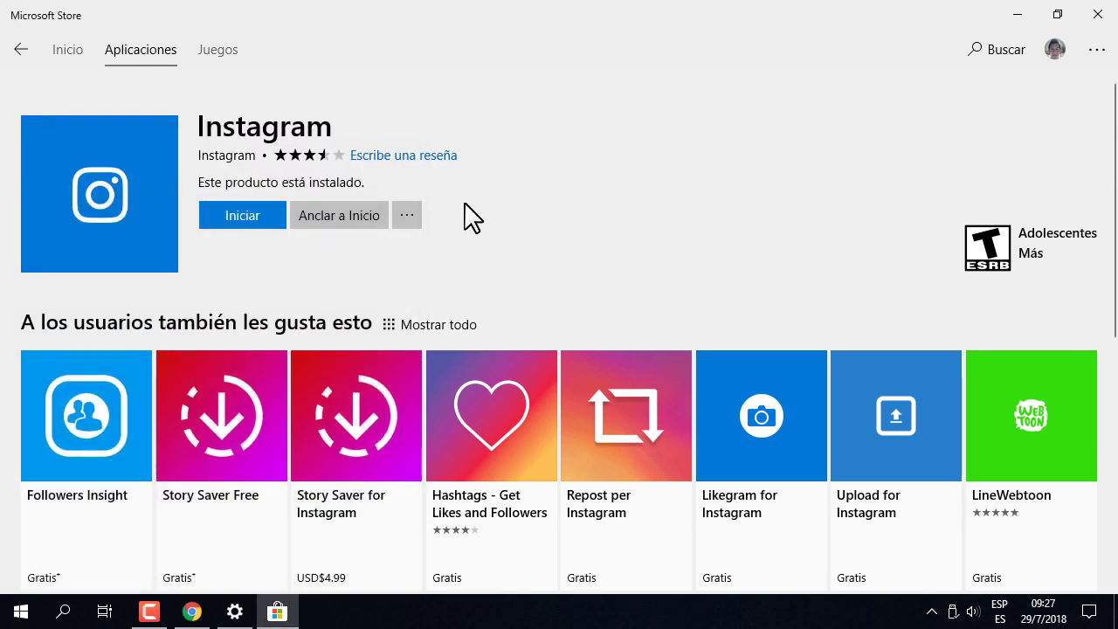
Pin Instagram to Start from its store page and check its tile beside Microsoft Store
left_click(355, 215)
left_click(21, 611)
scroll(175, 484, "down", 5)
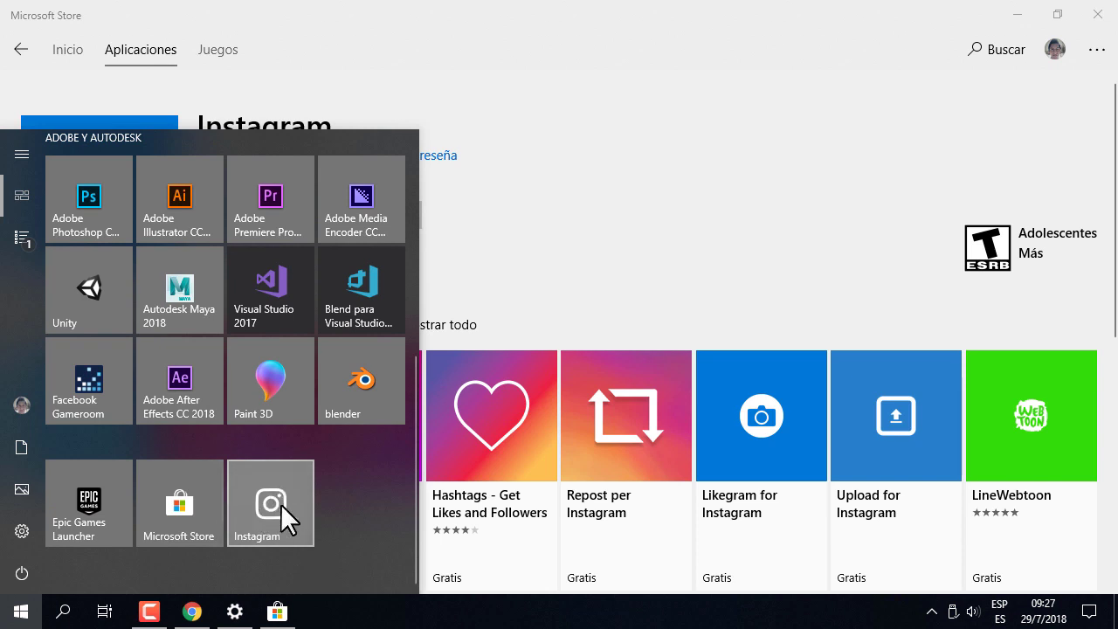
left_click(544, 262)
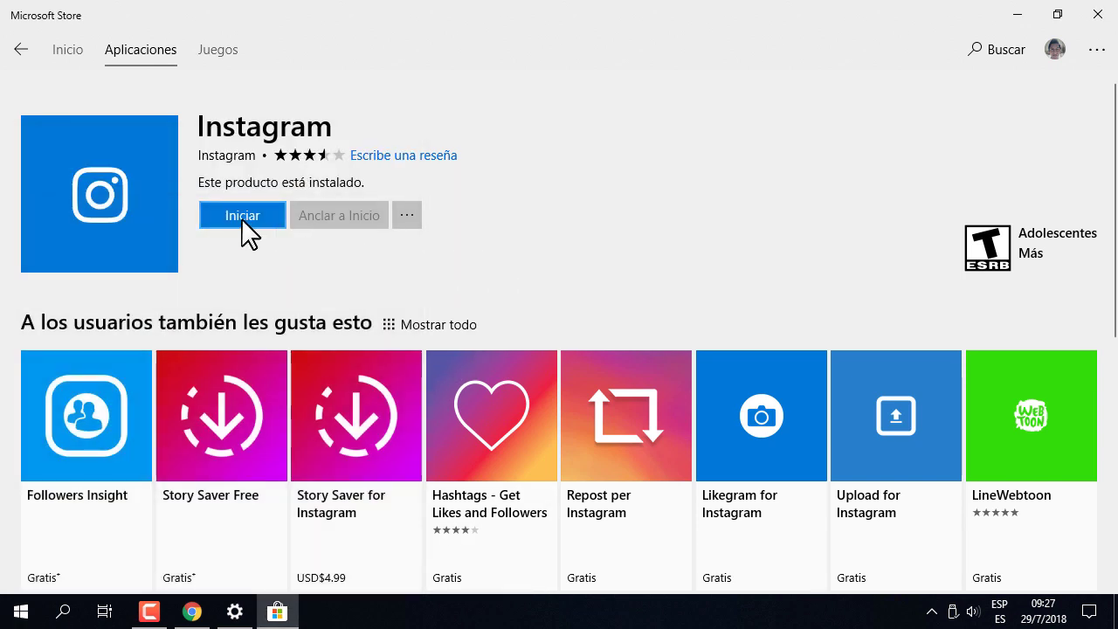
left_click(21, 611)
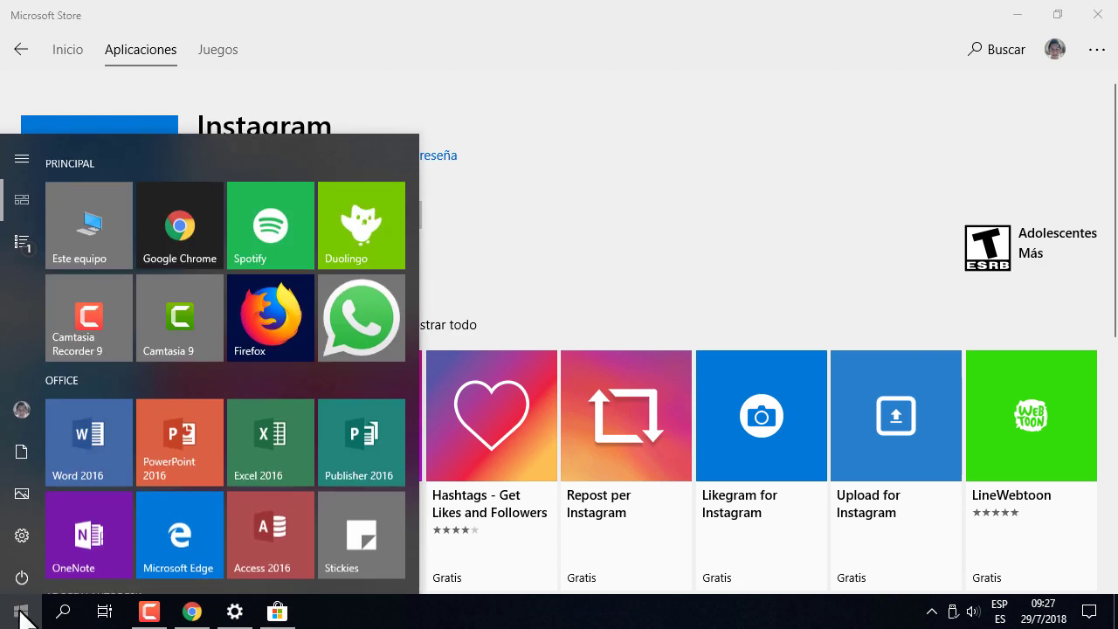
scroll(288, 533, "down", 5)
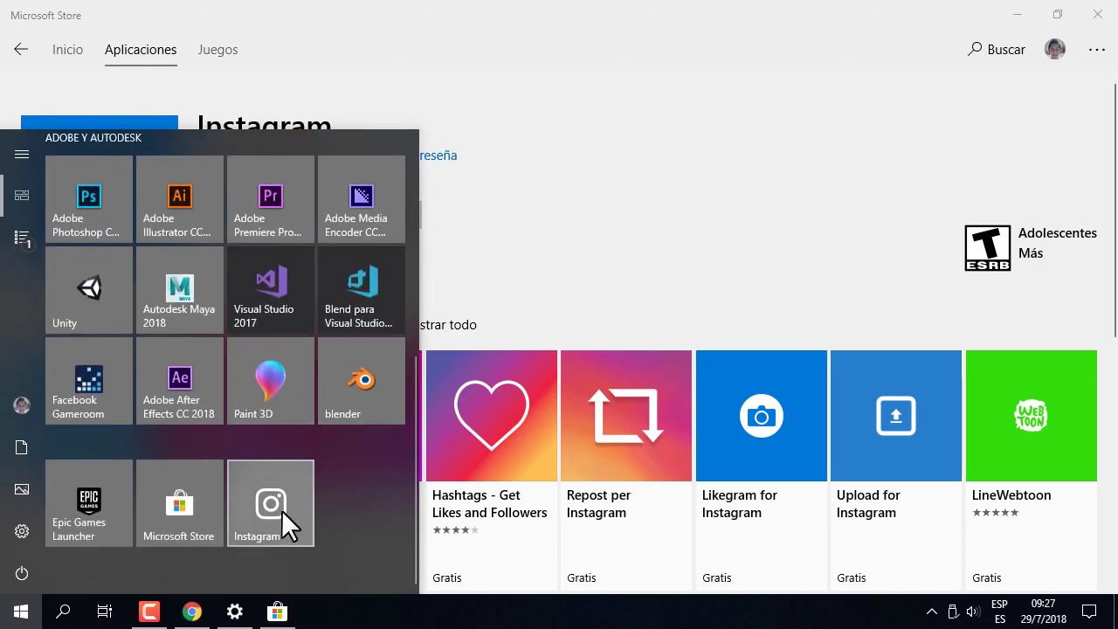
left_click(572, 262)
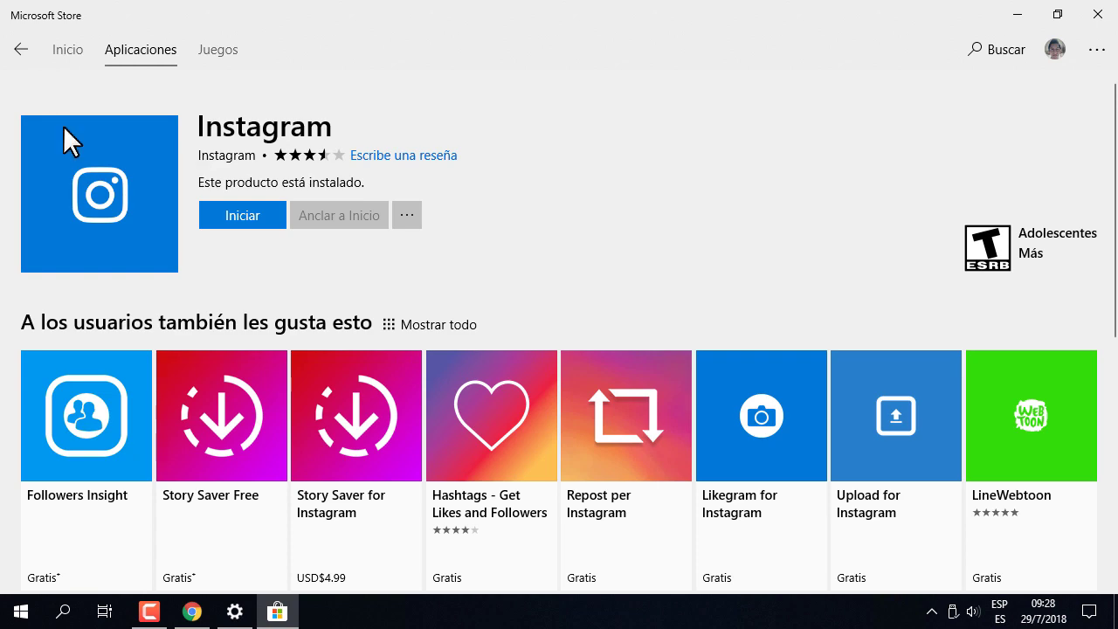
Close Microsoft Store and launch Instagram from its pinned Start tile
left_click(69, 52)
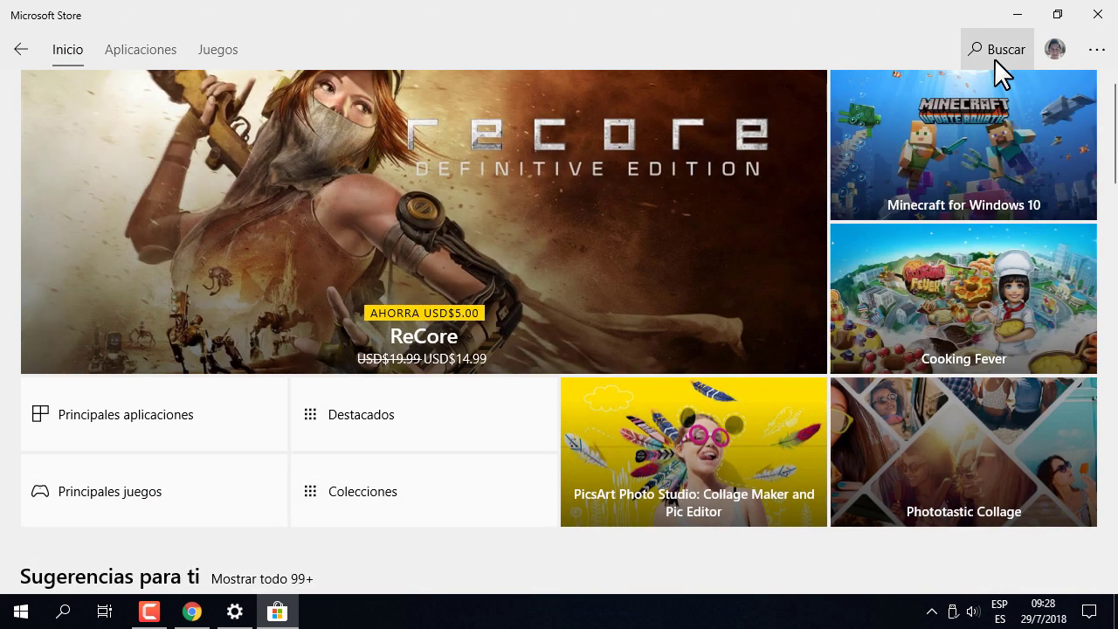
left_click(1096, 19)
left_click(21, 612)
scroll(377, 528, "down", 5)
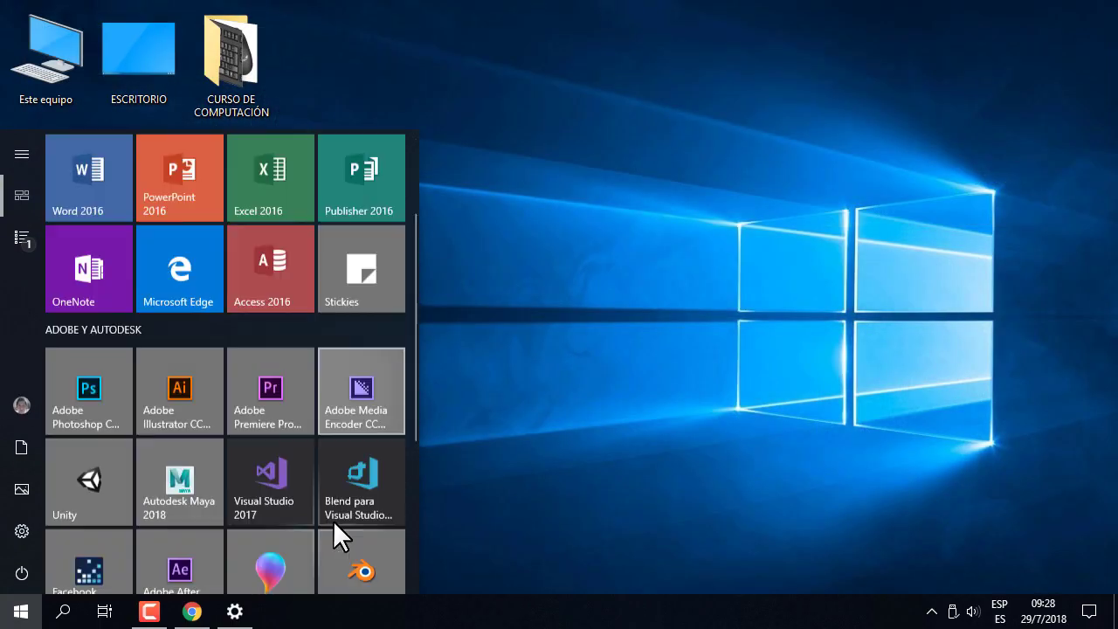
scroll(333, 520, "down", 3)
left_click(289, 510)
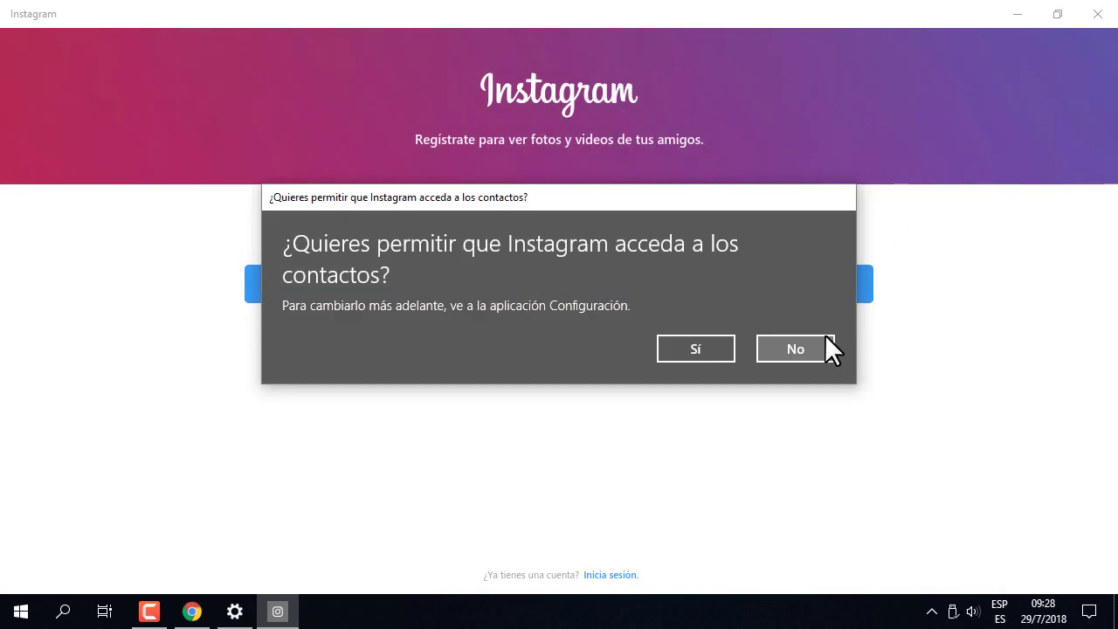
Deny Instagram access to the contacts and close its window
left_click(821, 348)
left_click(1096, 16)
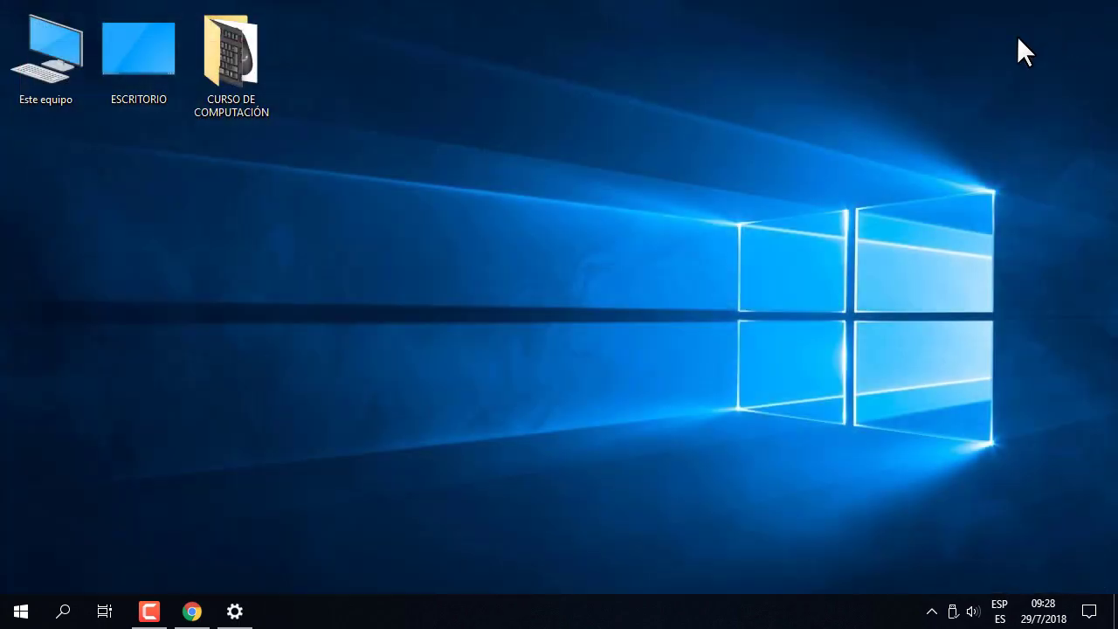
left_click(21, 611)
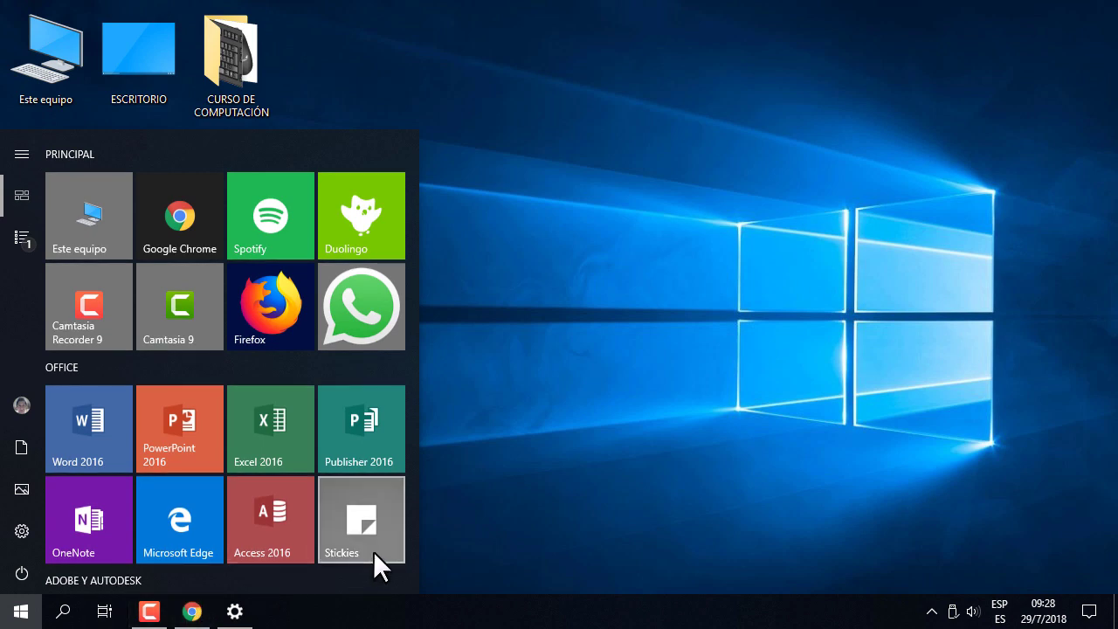
left_click(477, 510)
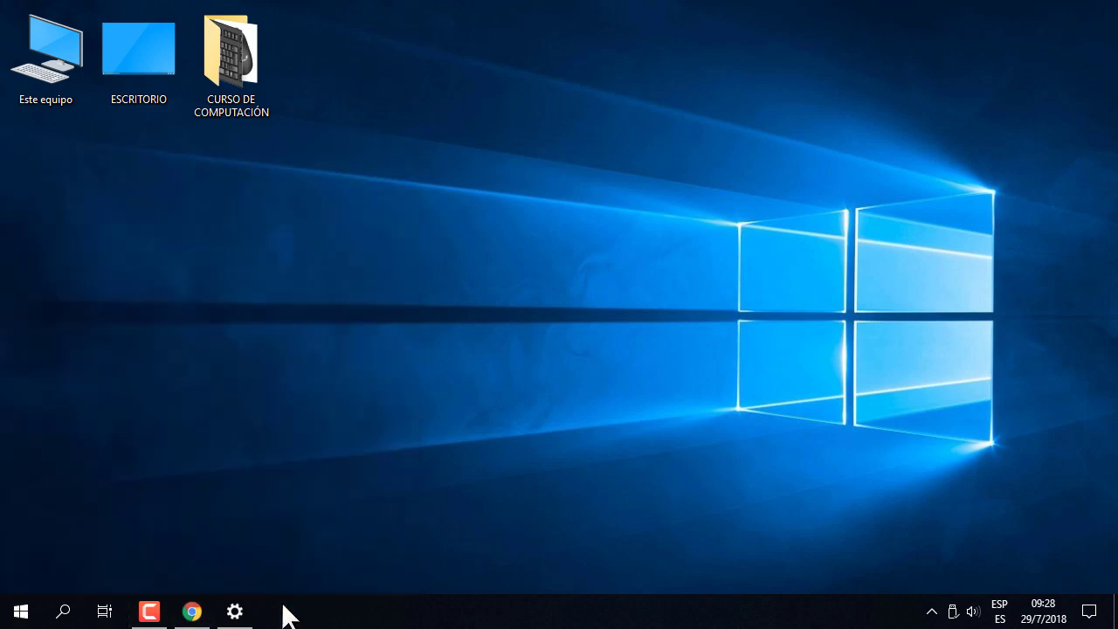
Switch to Windows Settings and display the uninstall option of Adobe After Effects CC 2018 under Aplicaciones y características
left_click(239, 614)
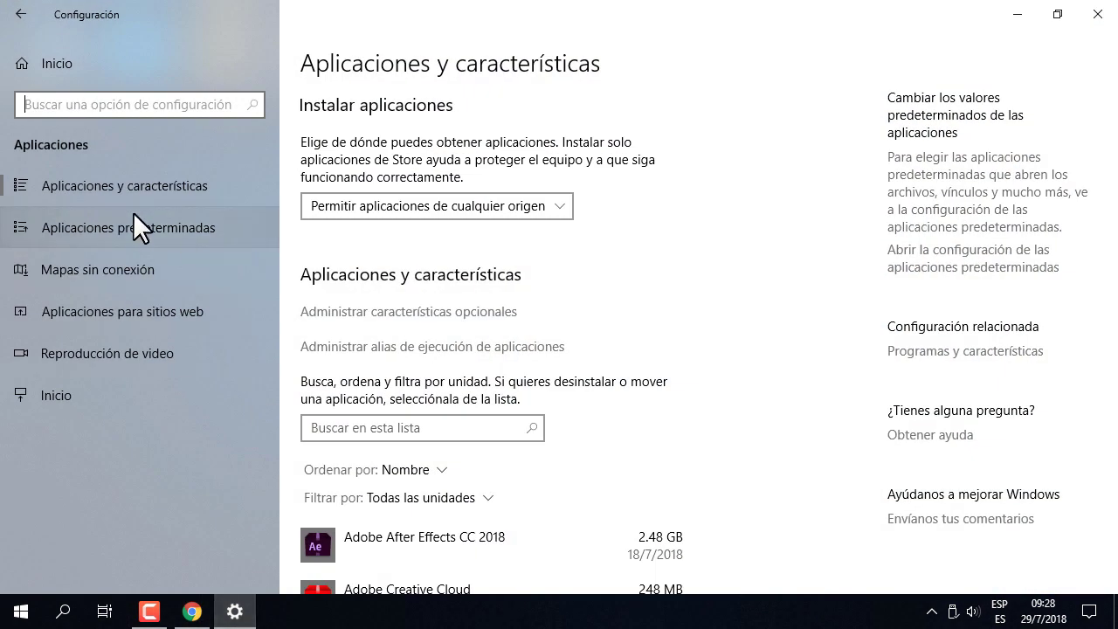
left_click(131, 180)
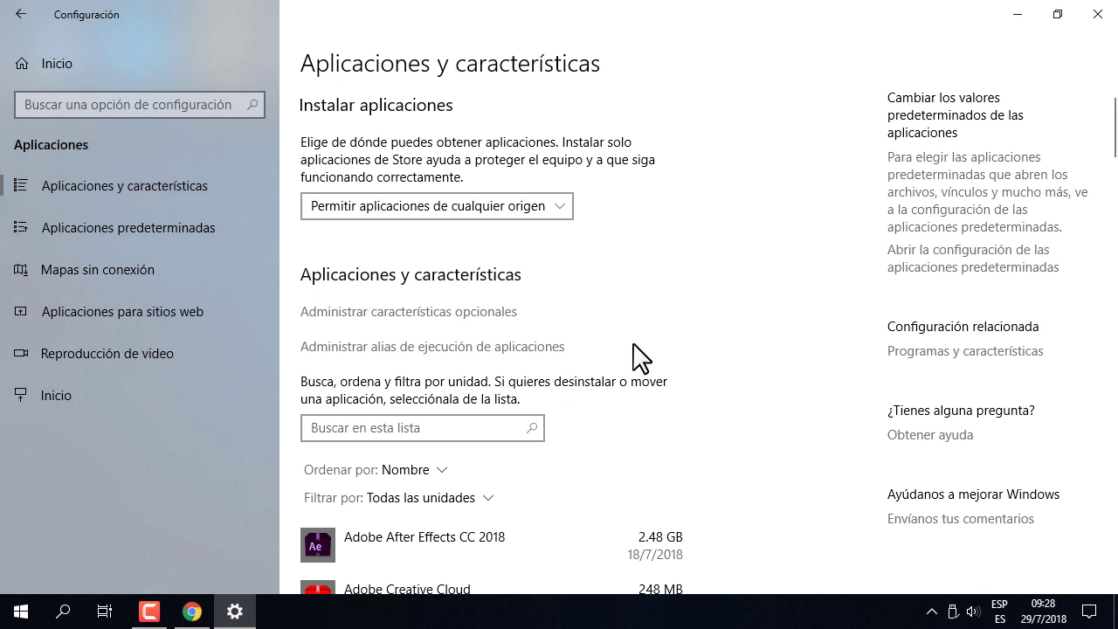
left_click(118, 184)
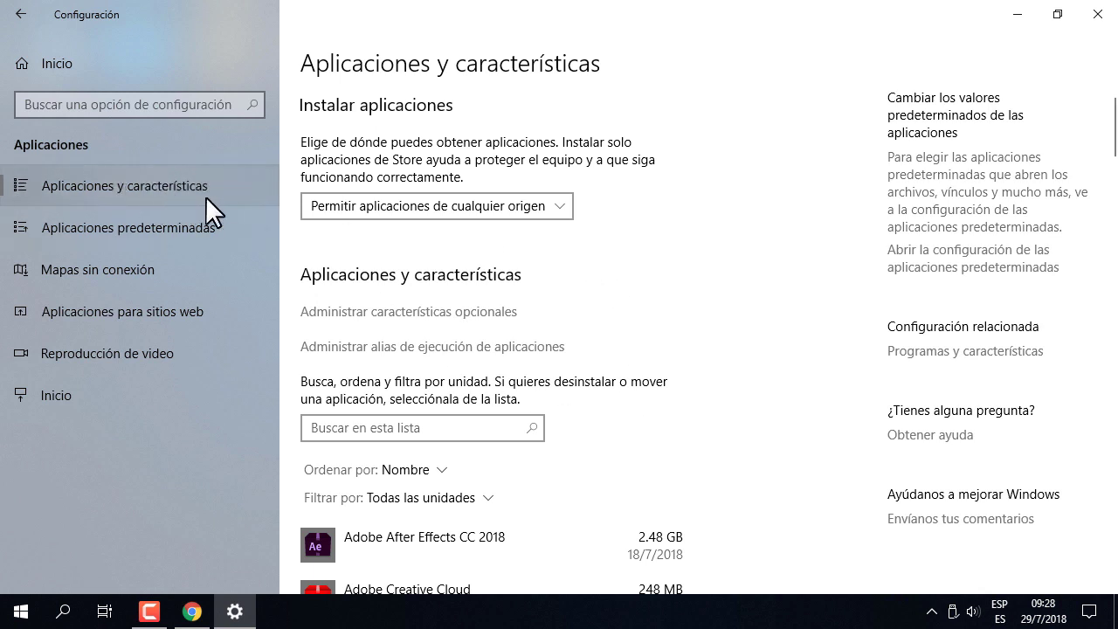
scroll(1111, 179, "down", 5)
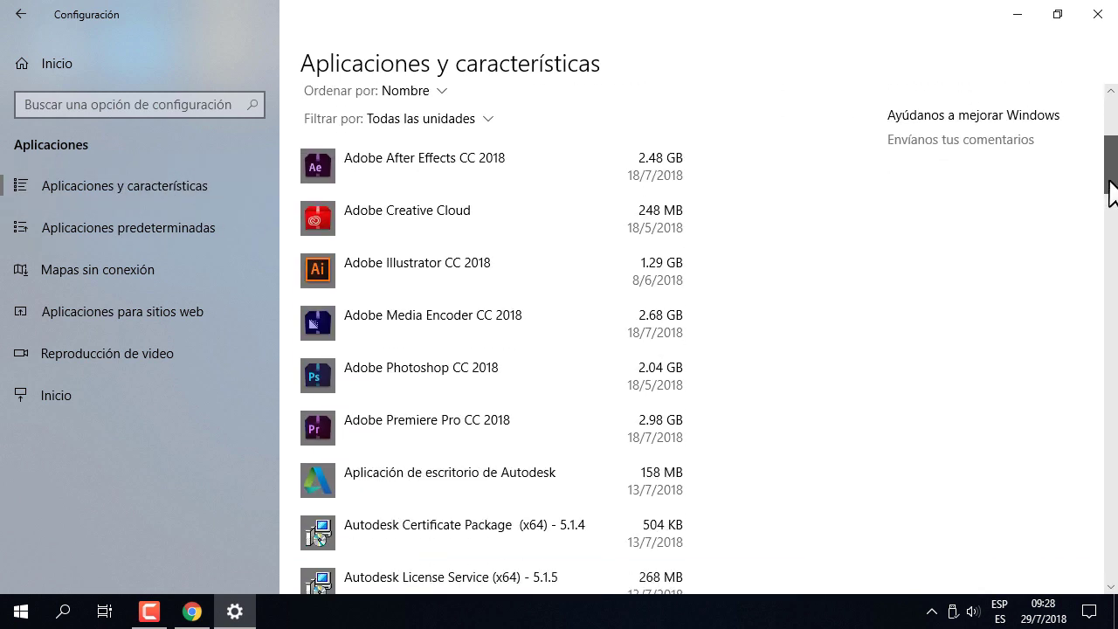
left_click(511, 175)
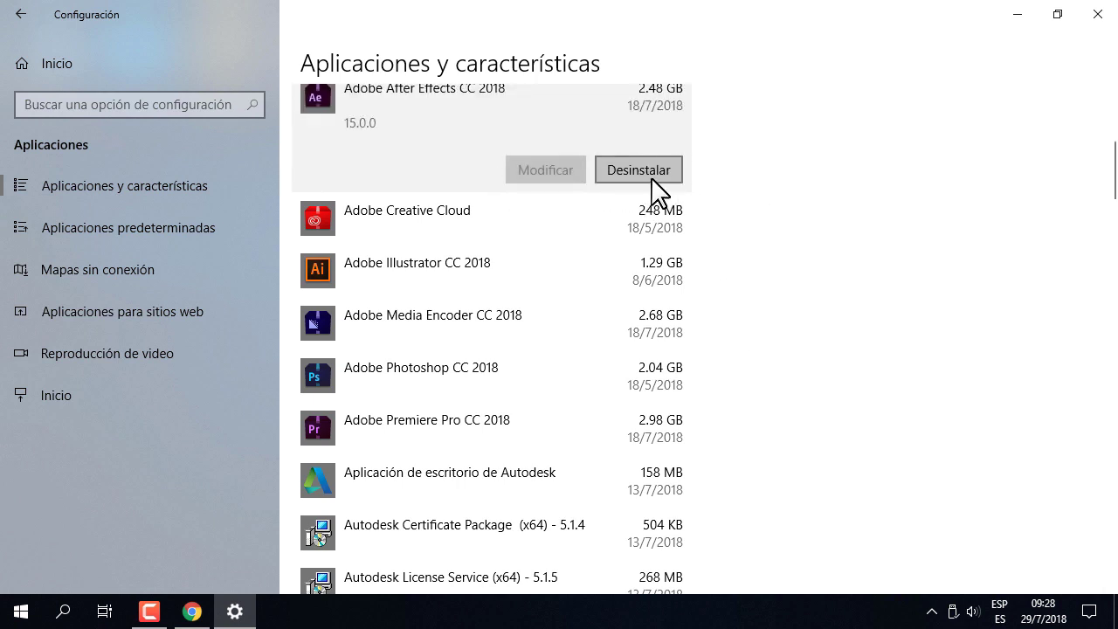
Examine the list of installed applications and its search field in Aplicaciones y características
scroll(502, 398, "up", 5)
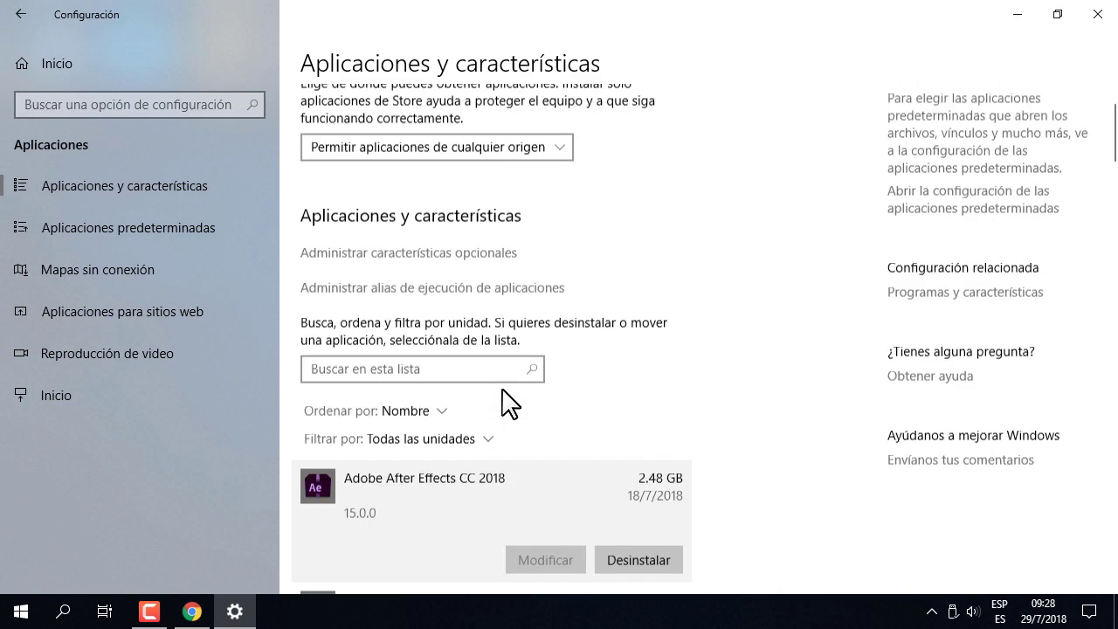
left_click(398, 427)
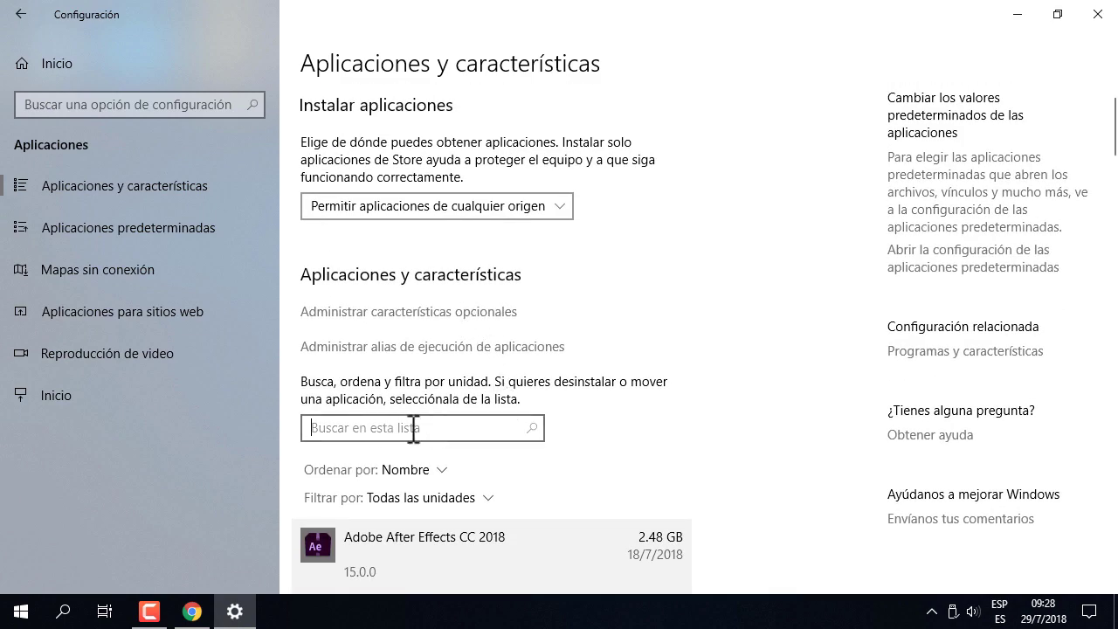
scroll(529, 344, "down", 15)
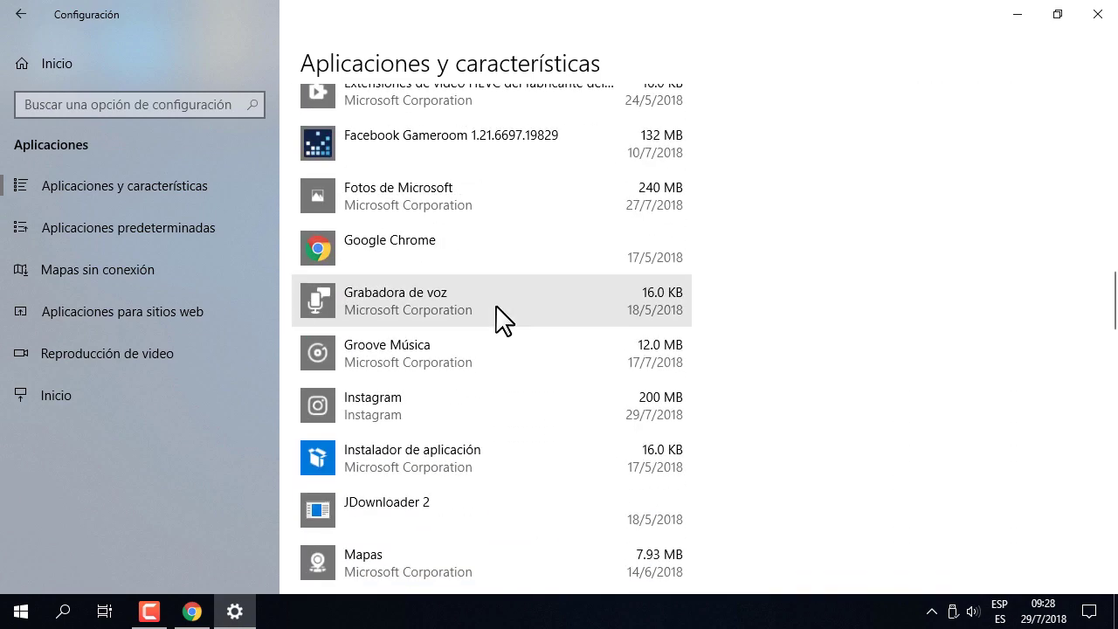
scroll(504, 319, "down", 5)
key("Home")
scroll(504, 319, "up", 3)
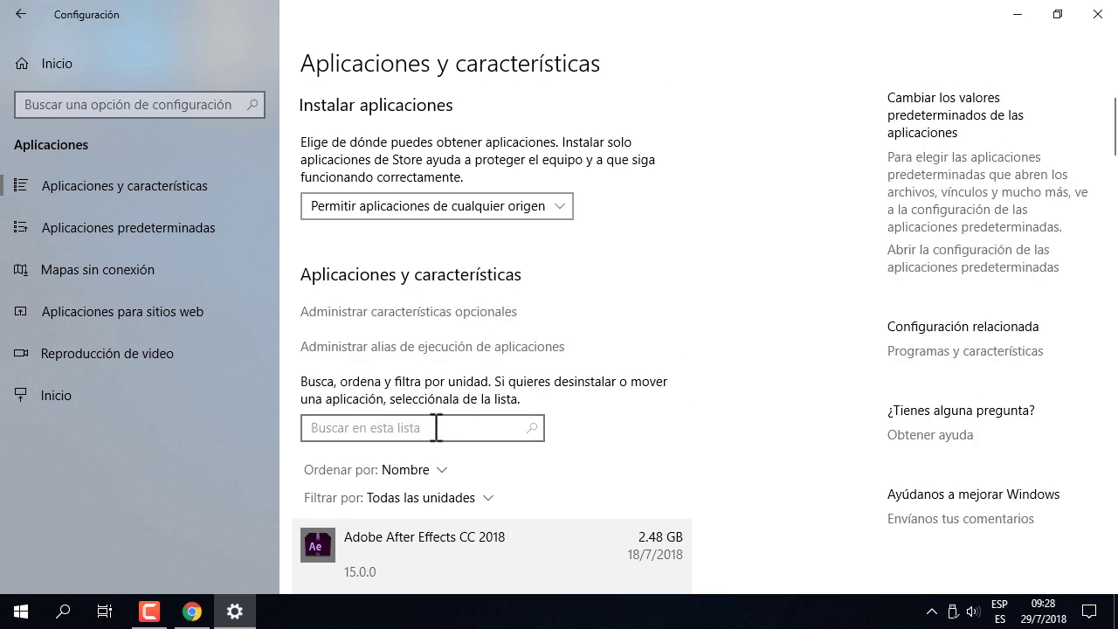
scroll(436, 427, "down", 5)
scroll(397, 297, "down", 5)
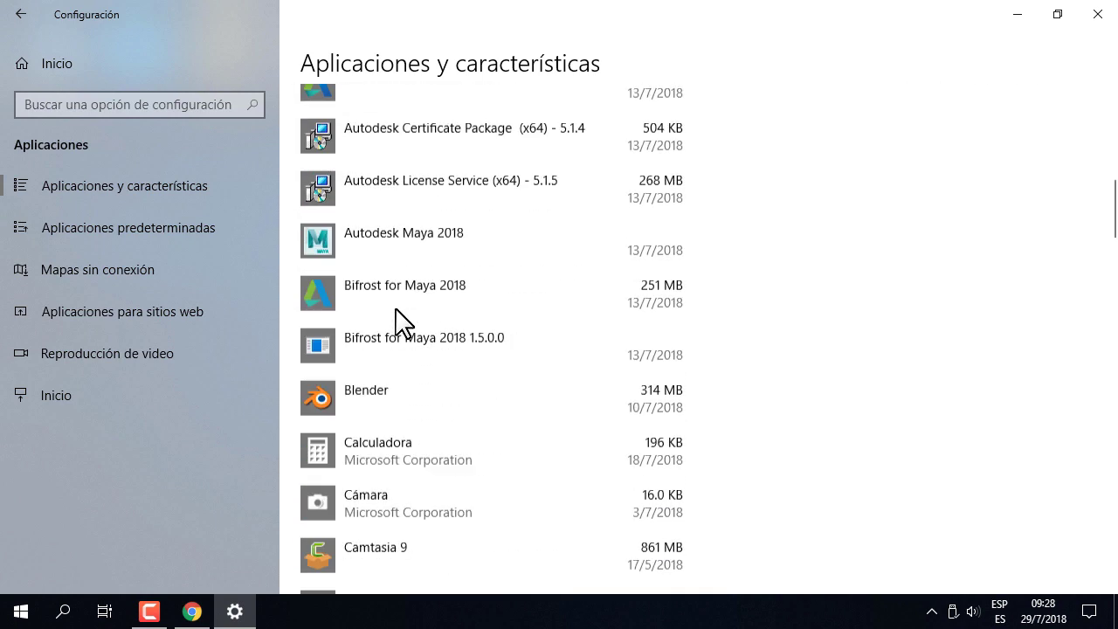
Filter the installed applications list by "insta" to find Instagram
scroll(400, 320, "up", 5)
scroll(400, 322, "up", 5)
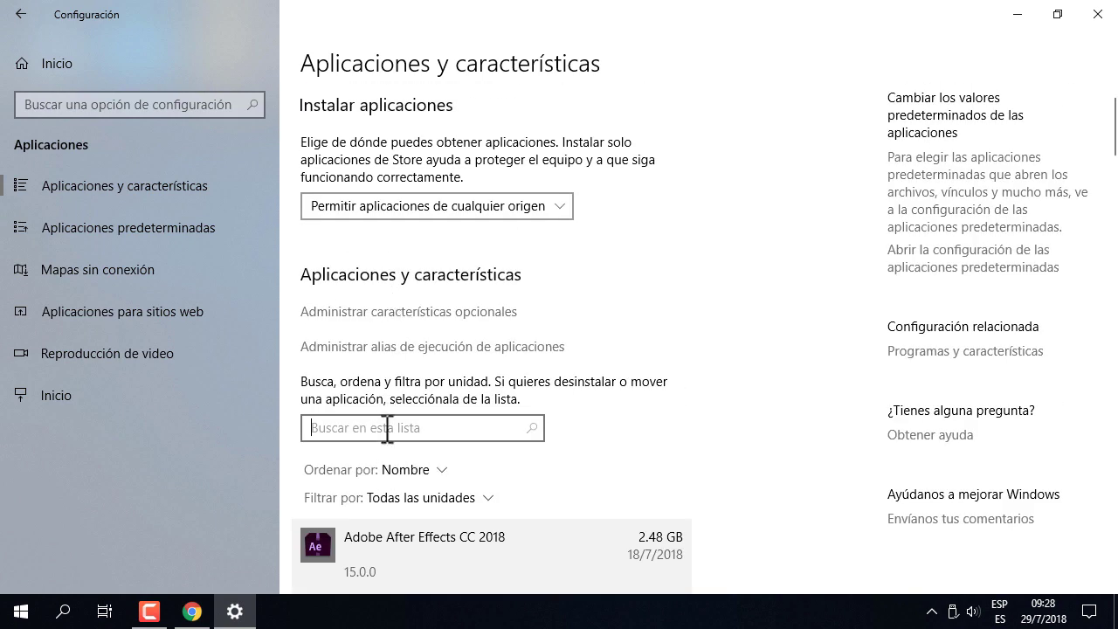
type("in")
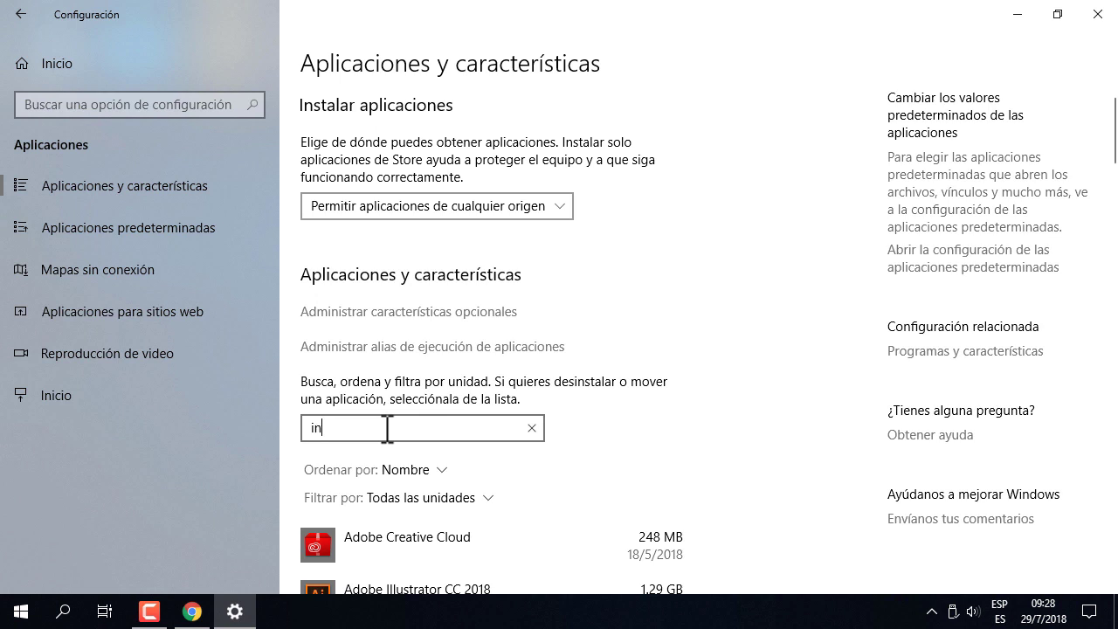
type("sta")
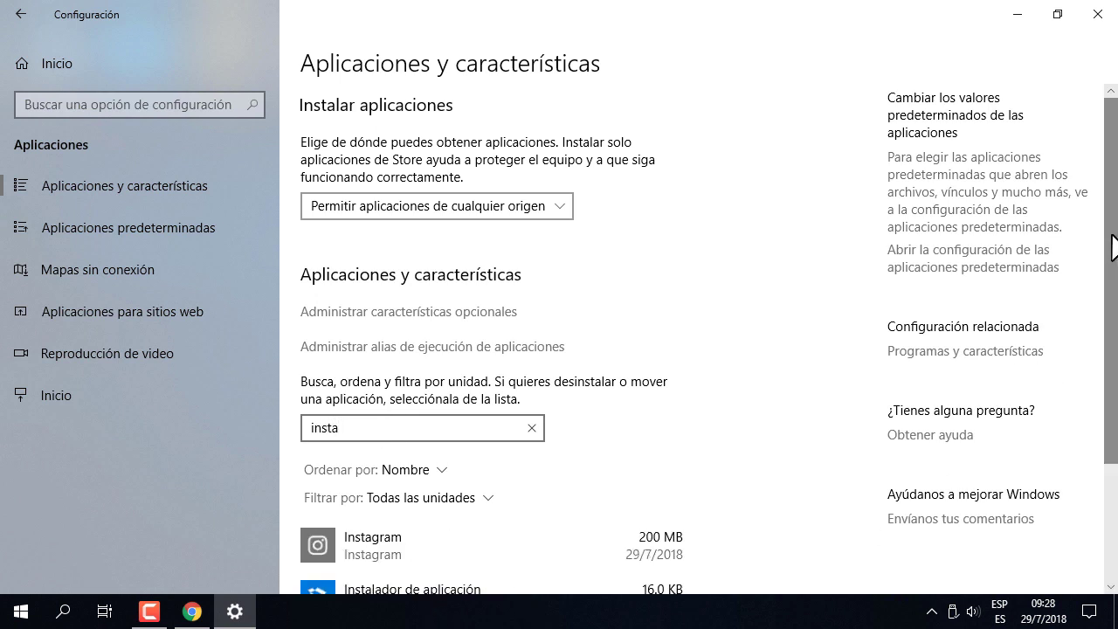
Uninstall the Instagram app and its related information from the filtered app list
left_click_drag(1113, 245, 1114, 352)
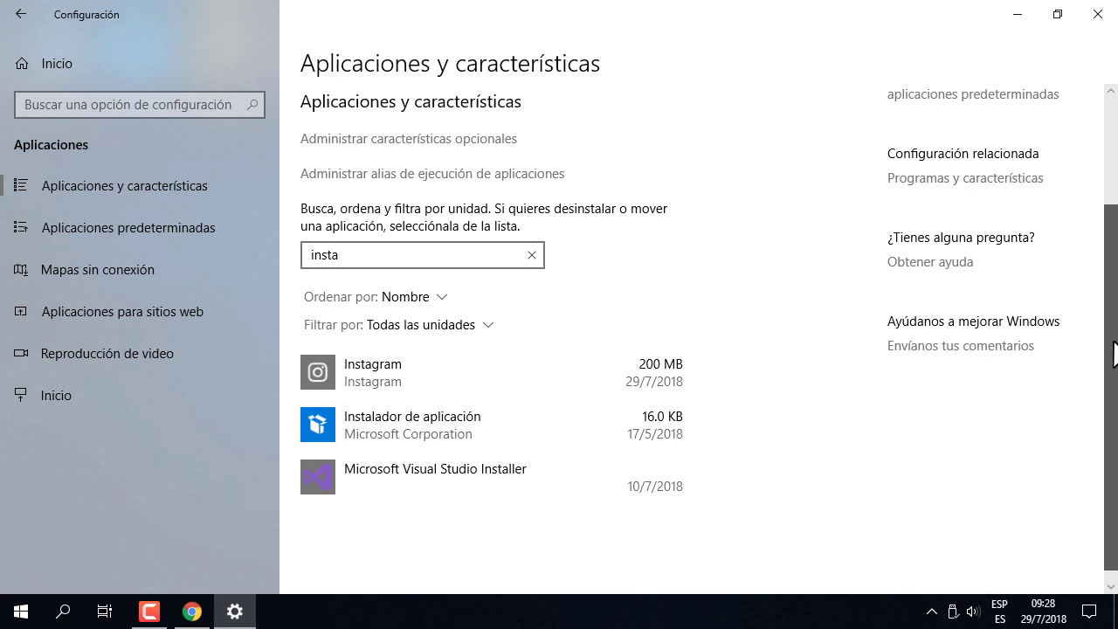
left_click(404, 375)
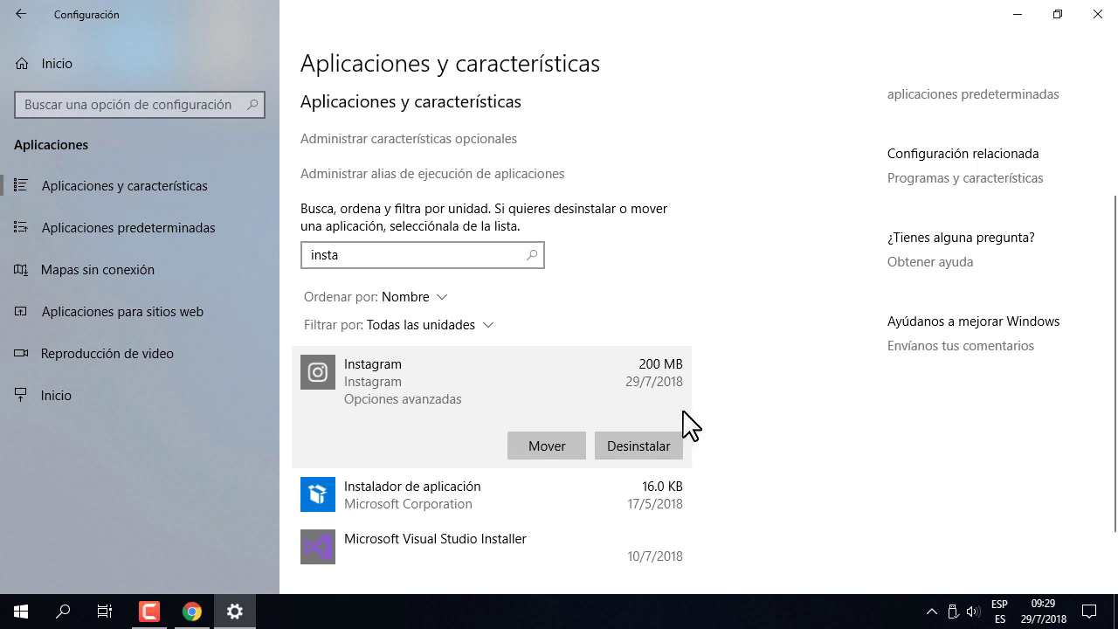
left_click(644, 444)
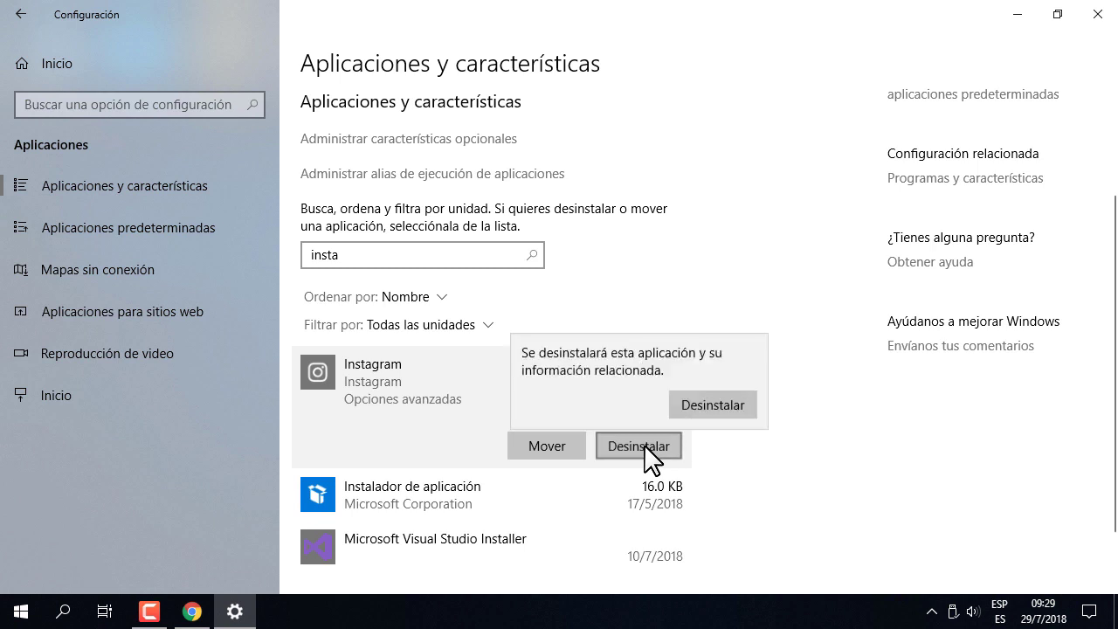
left_click(712, 400)
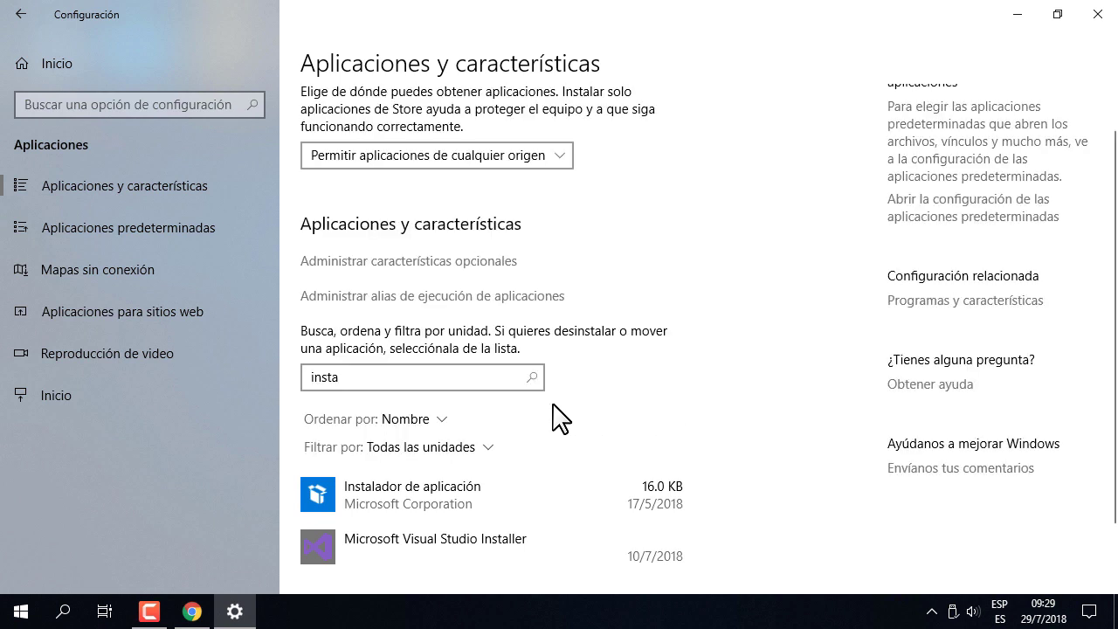
Filter the installed apps list by "winzip"
left_click_drag(357, 377, 297, 376)
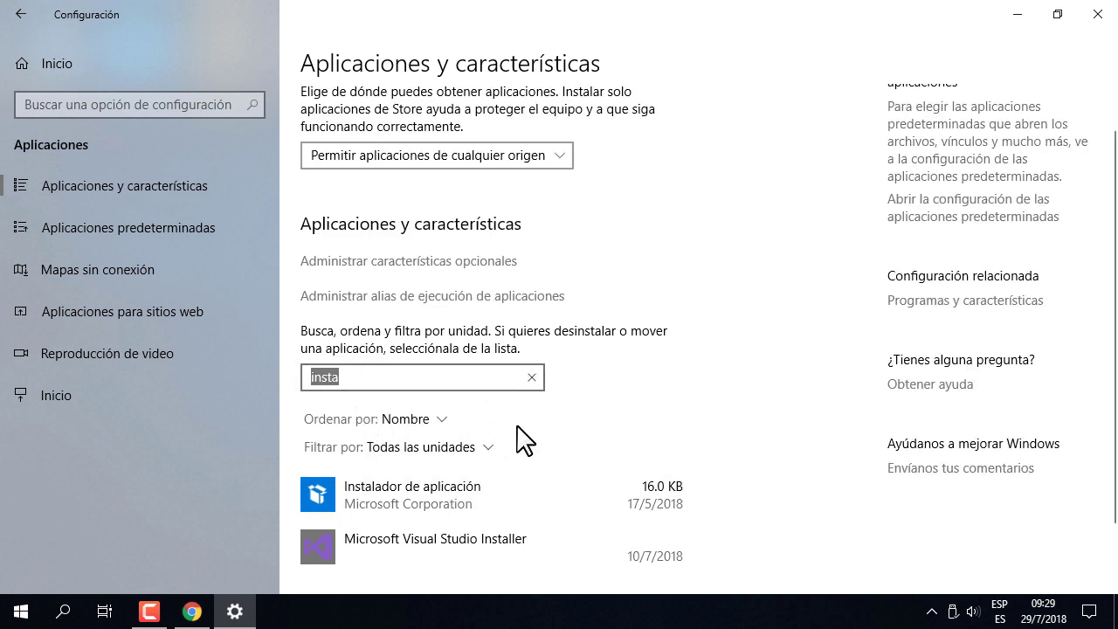
type("winzi")
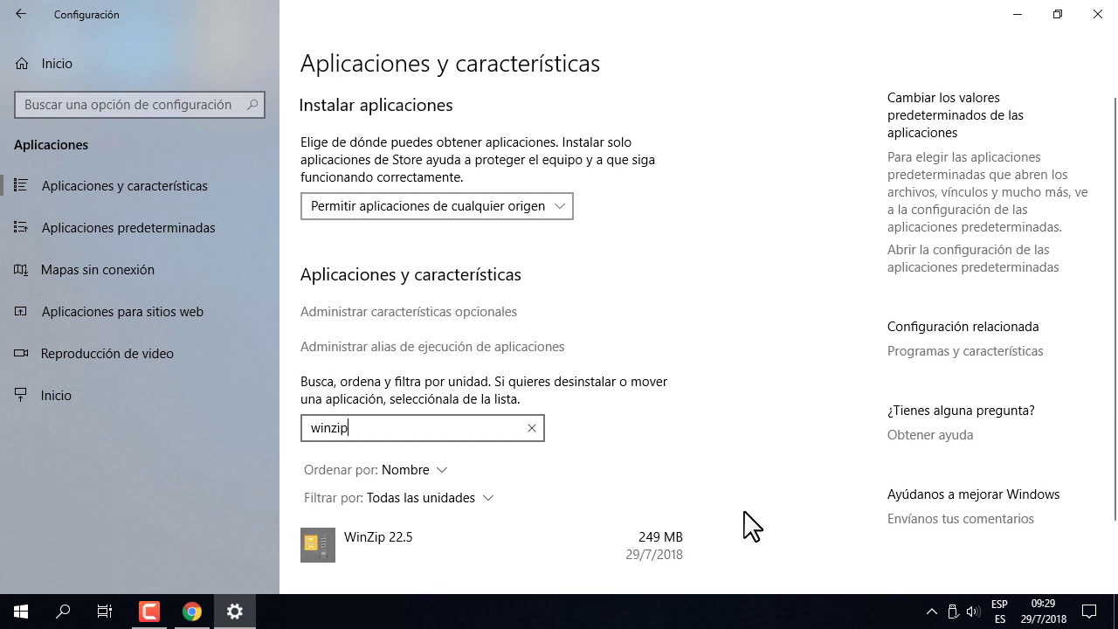
type("p")
scroll(769, 526, "down", 2)
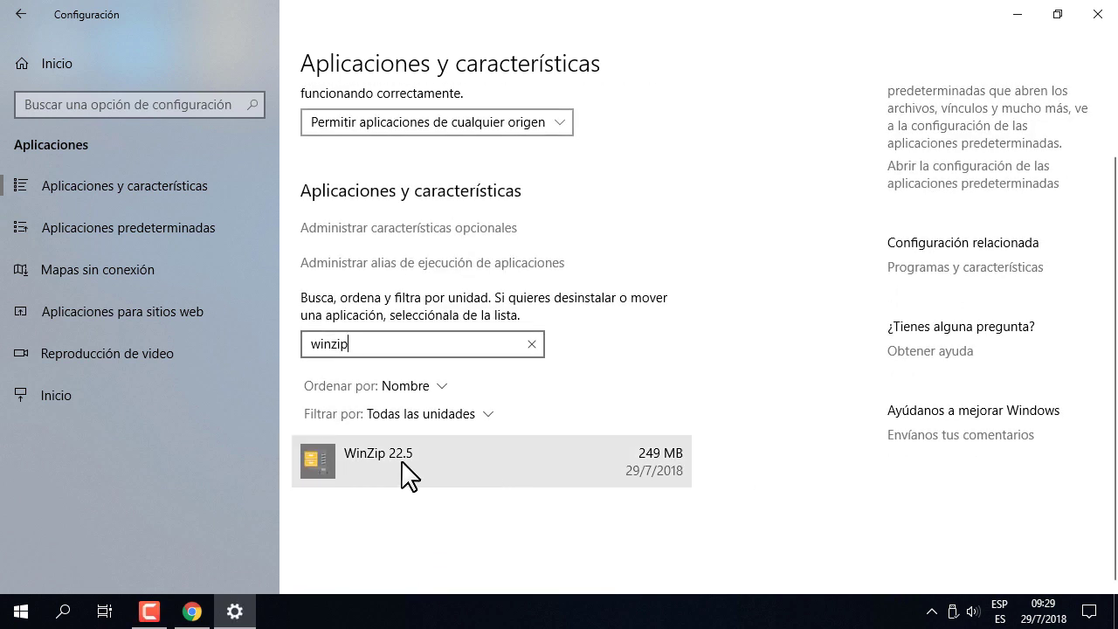
Uninstall WinZip 22.5, minimize Settings, and close the WinZip web page that the uninstaller launches in Chrome
left_click(434, 472)
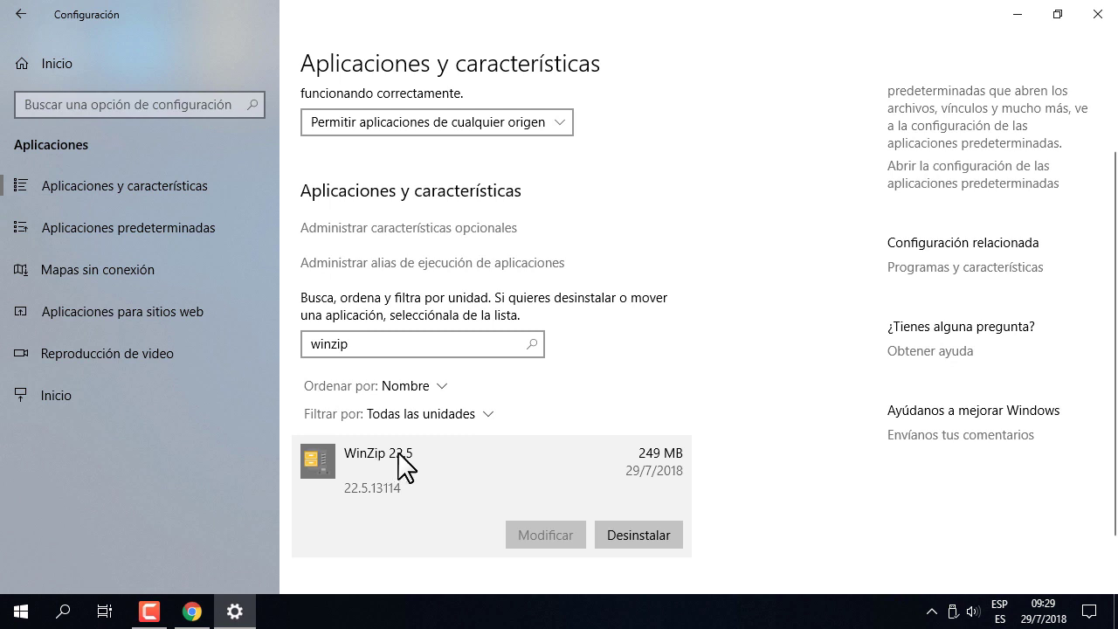
left_click(648, 529)
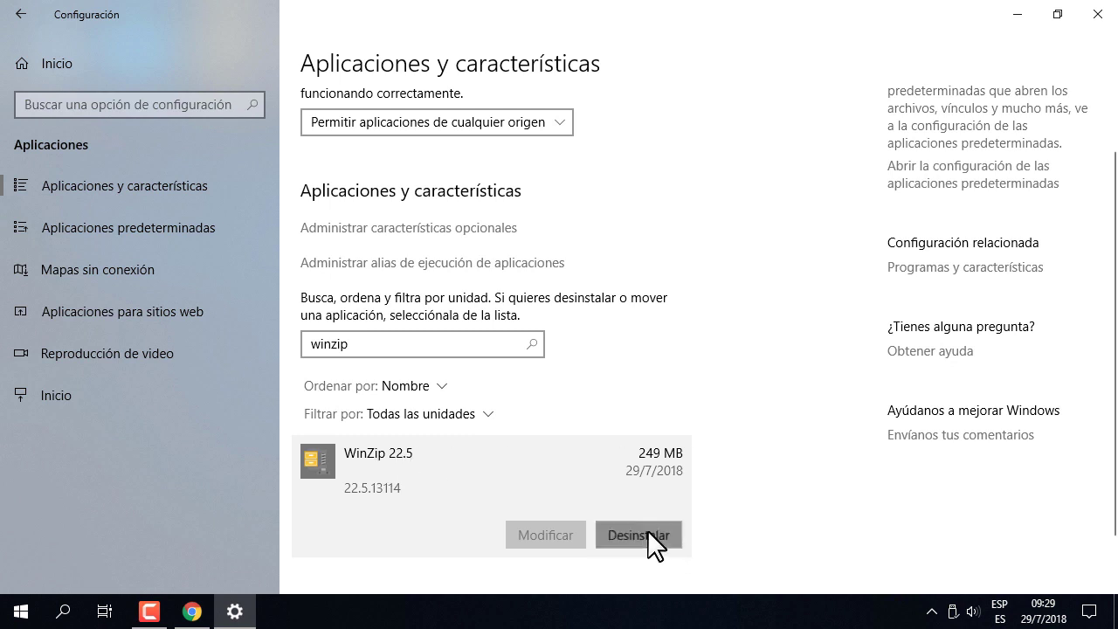
left_click(700, 494)
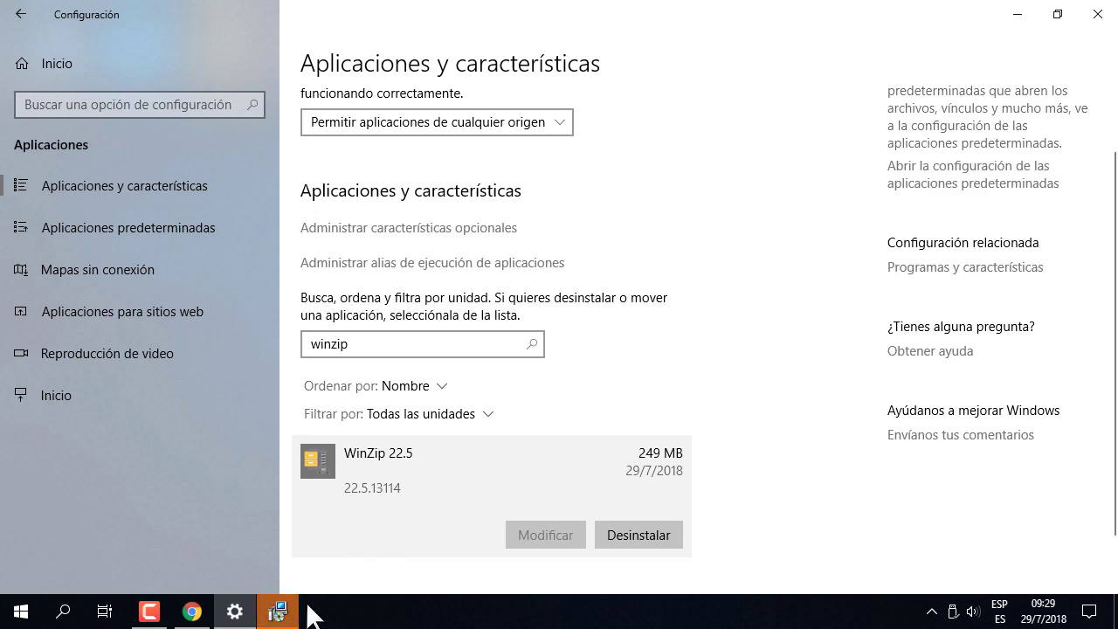
left_click(1017, 17)
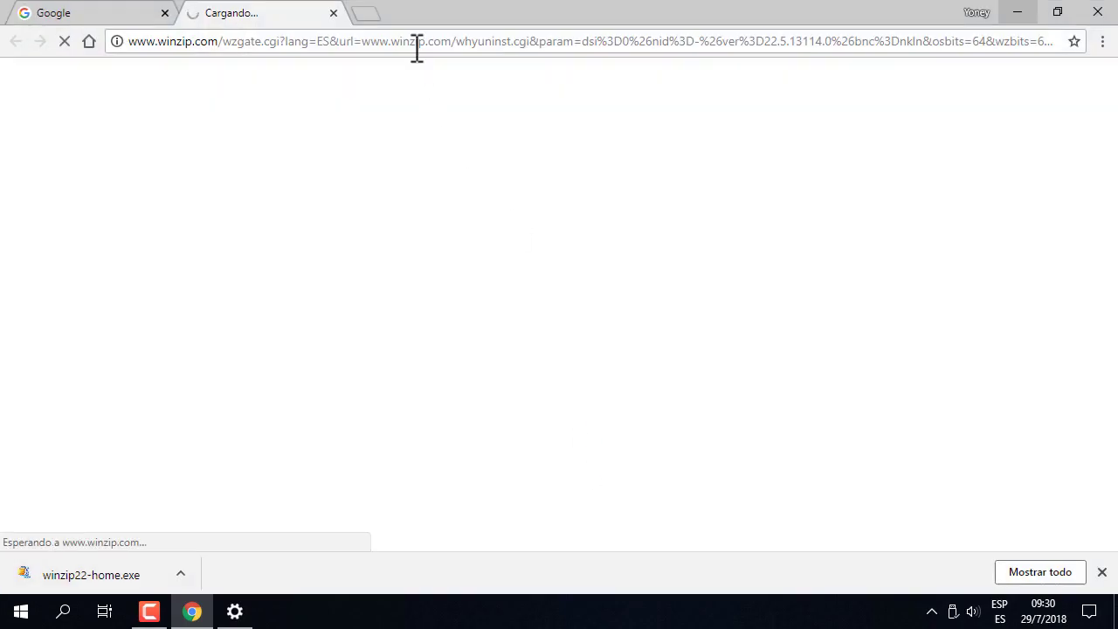
left_click(334, 13)
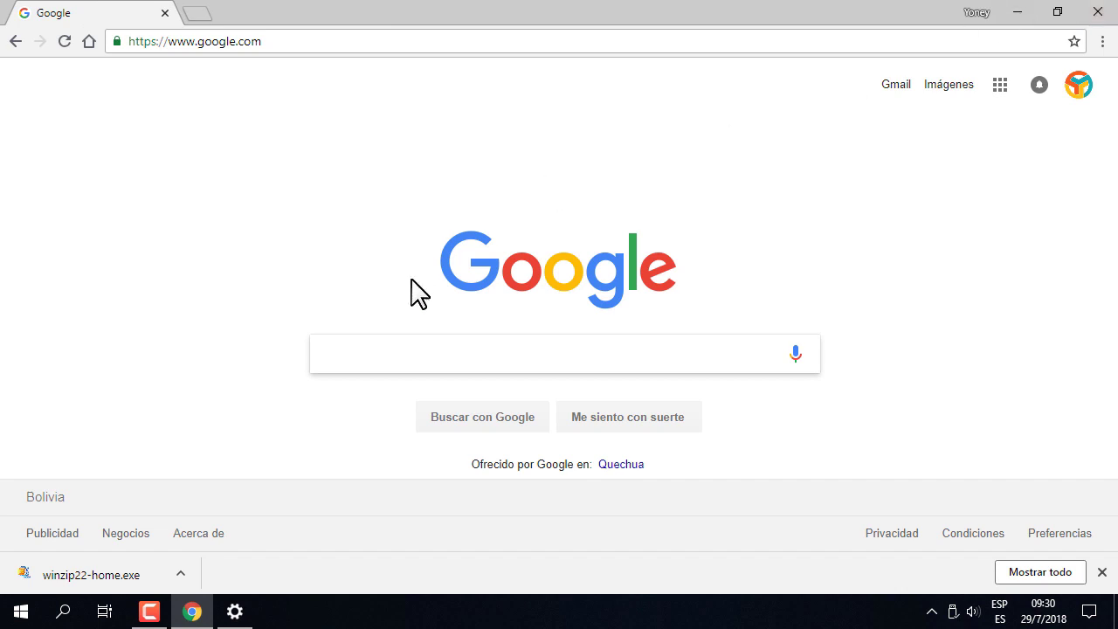
Search Google for "ccleaner" and choose the free download on the CCleaner website
type("ccleaner")
key("Return")
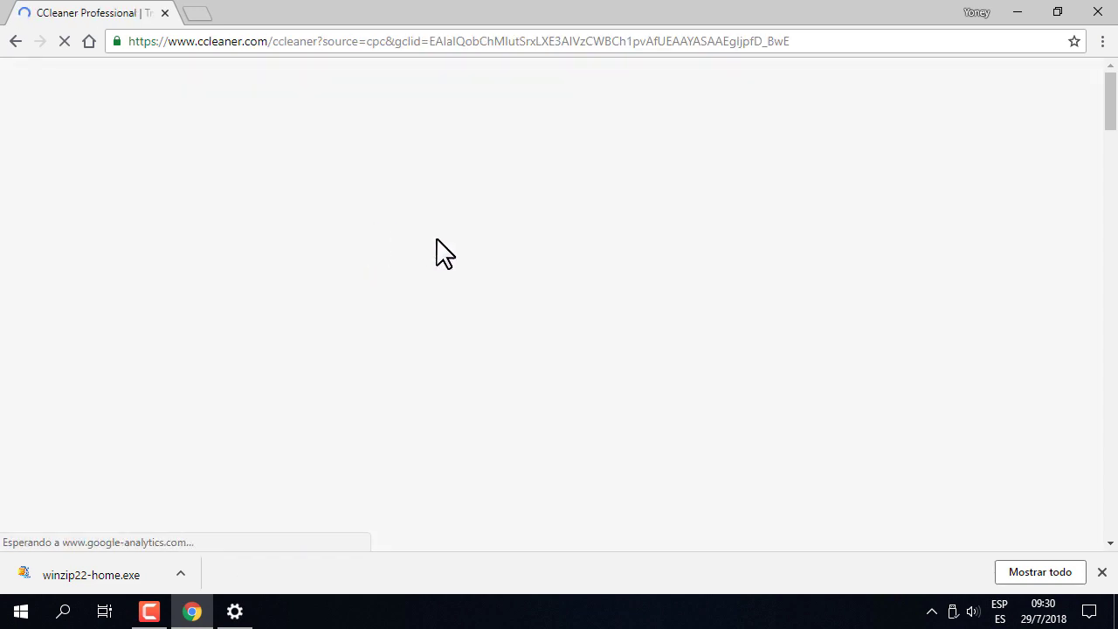
scroll(476, 402, "down", 15)
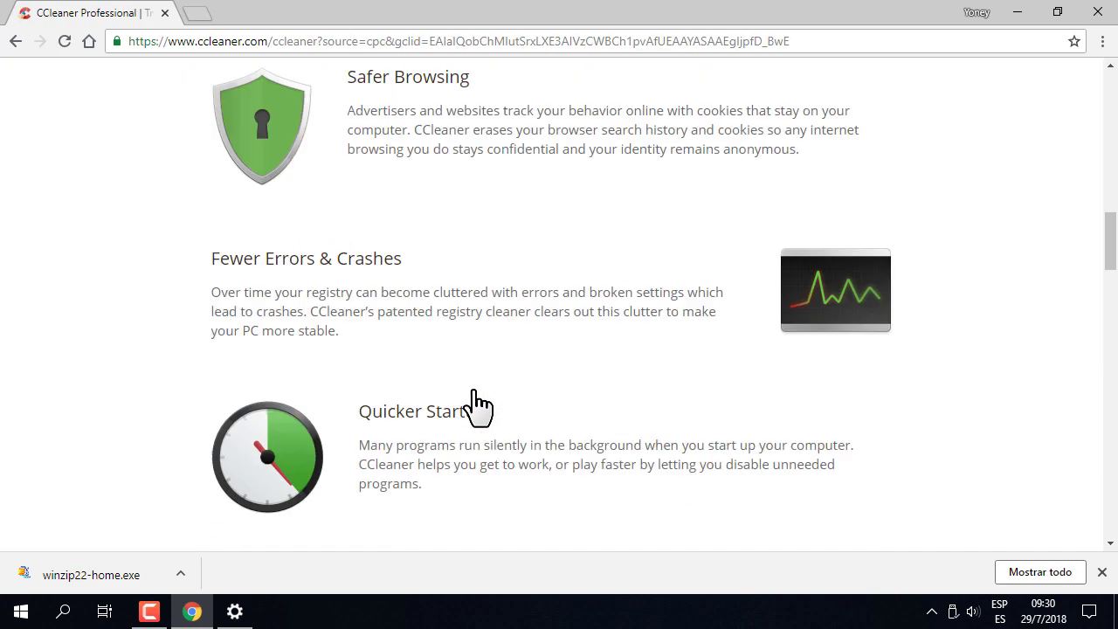
scroll(282, 256, "down", 5)
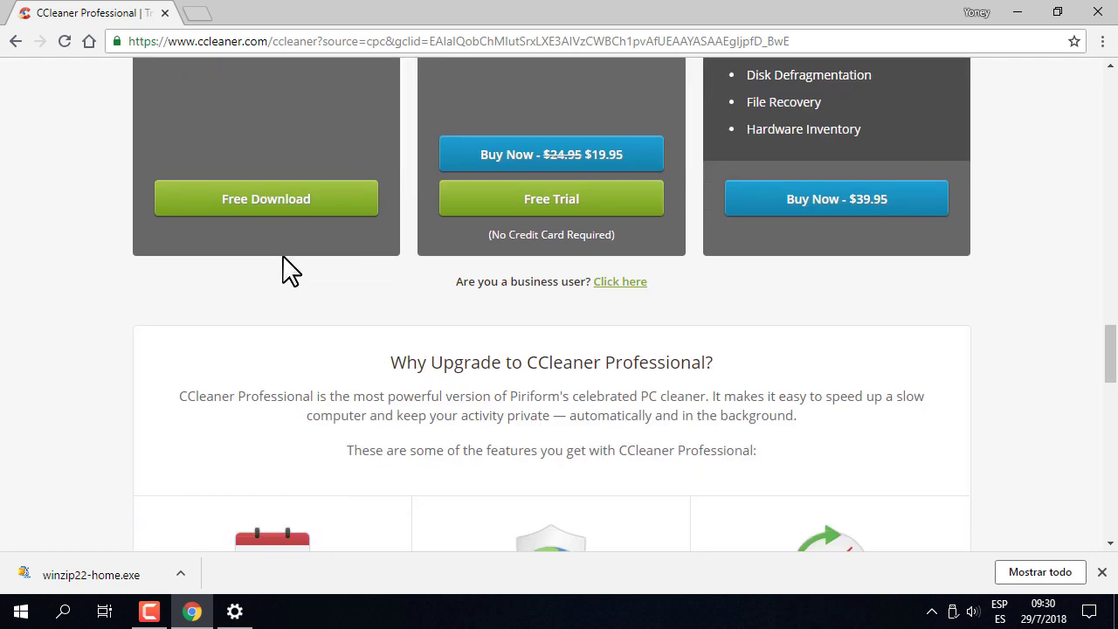
left_click(268, 210)
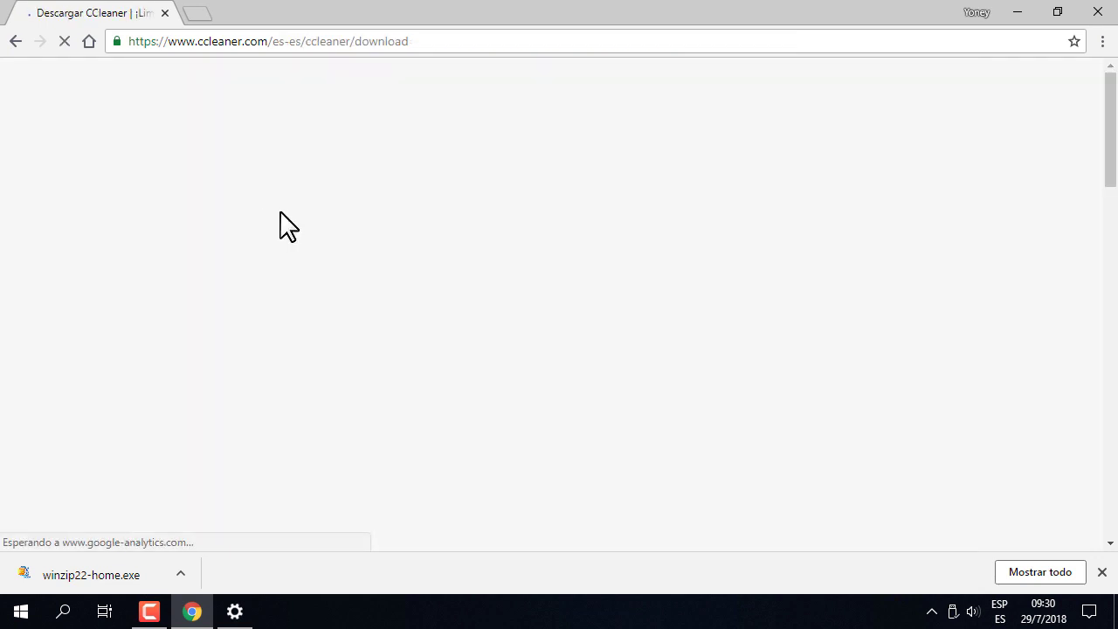
Dismiss the old downloads list and download the free CCleaner edition, saving ccsetup545.exe to Escritorio
left_click(1101, 572)
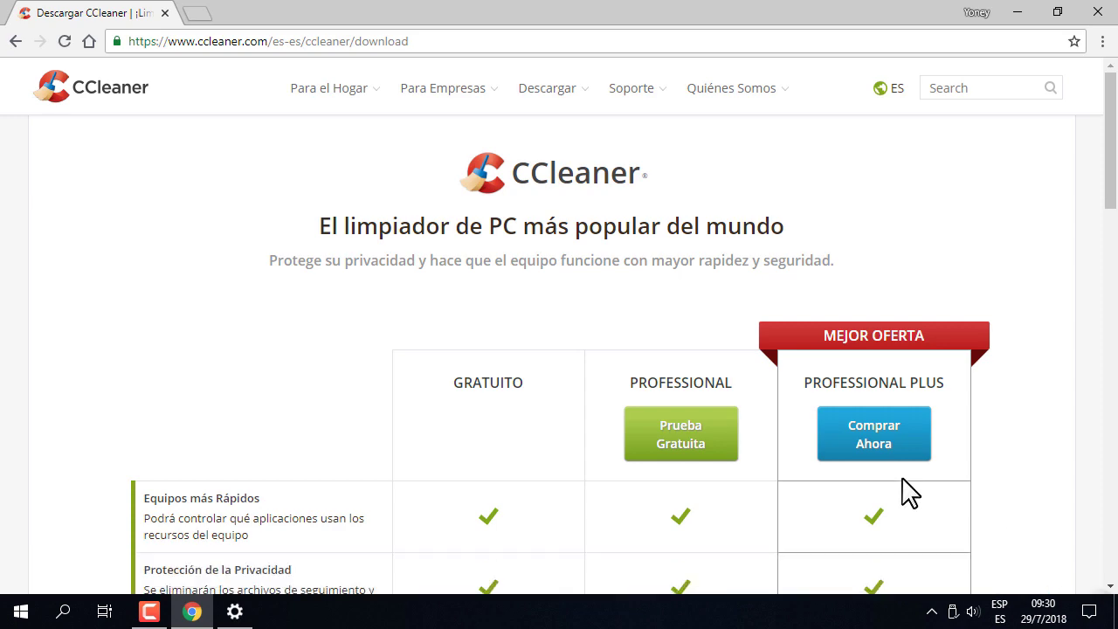
scroll(506, 379, "down", 5)
scroll(507, 472, "down", 5)
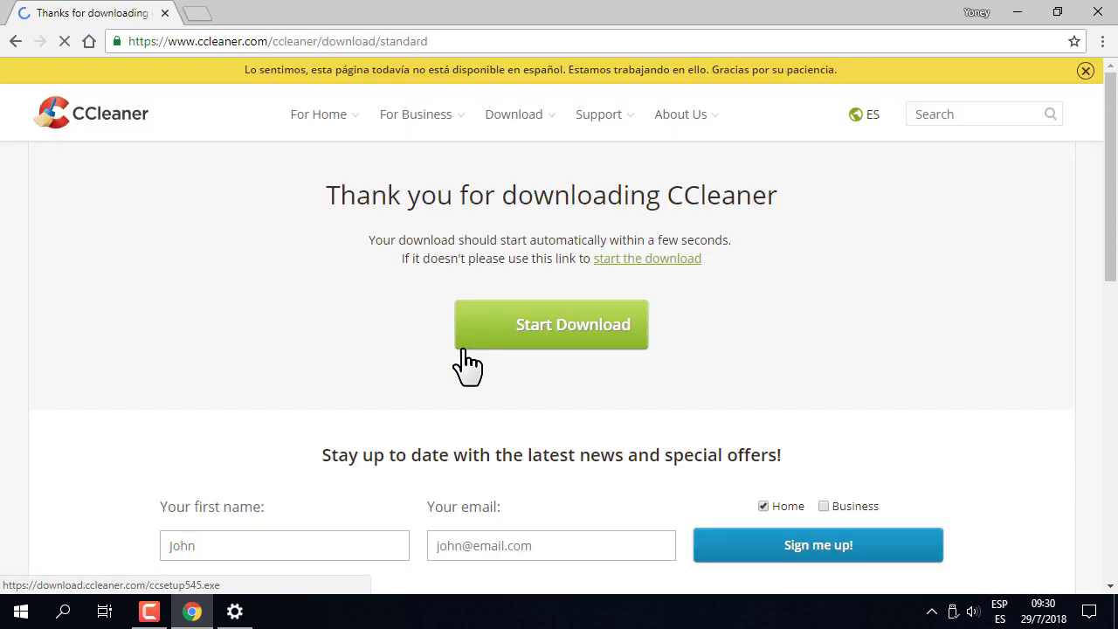
left_click(583, 325)
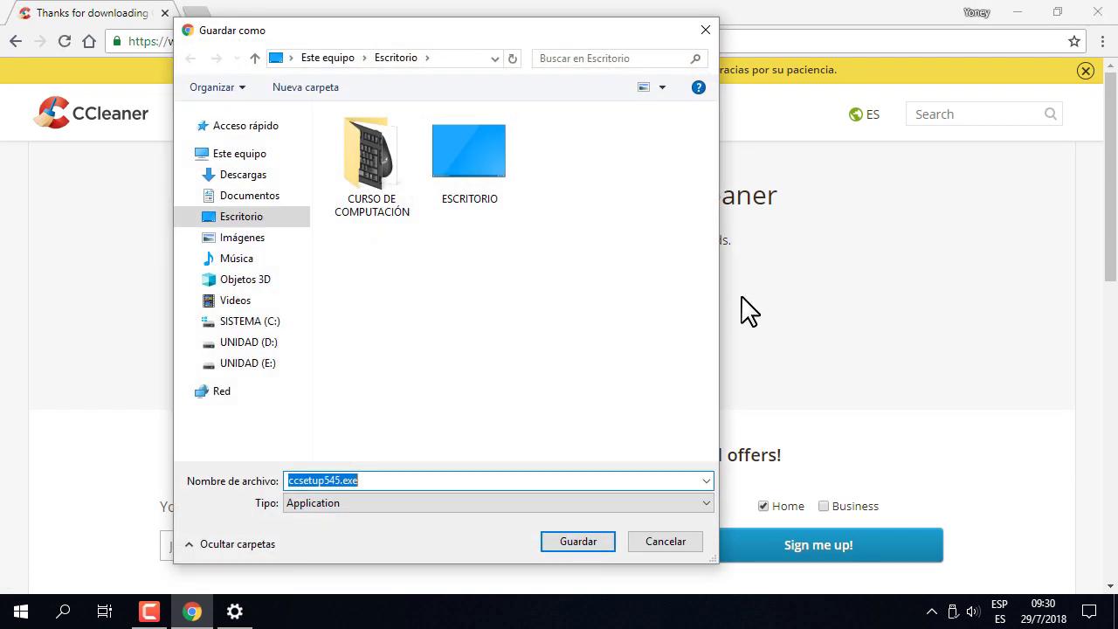
left_click(209, 218)
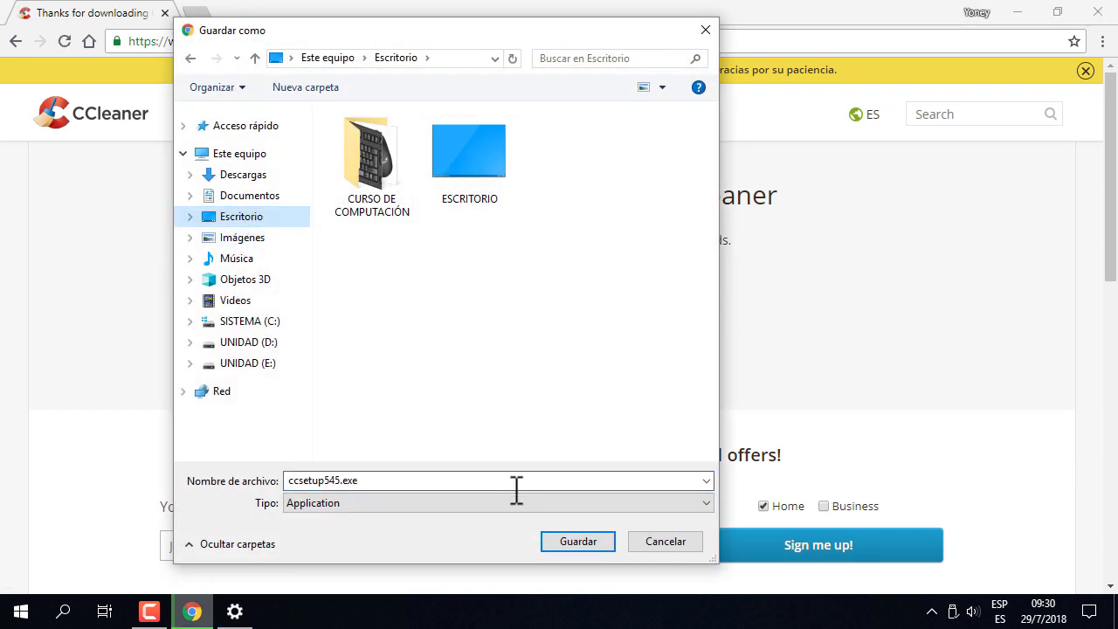
left_click(575, 541)
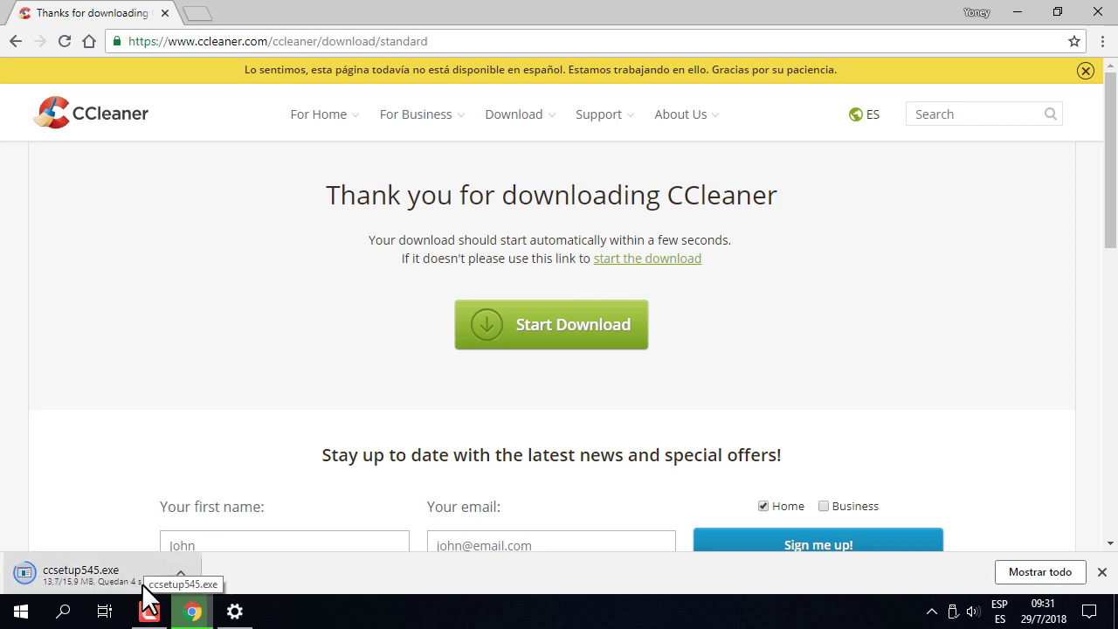
Switch to the desktop and run ccsetup545.exe, bringing up its permission request
left_click(1019, 12)
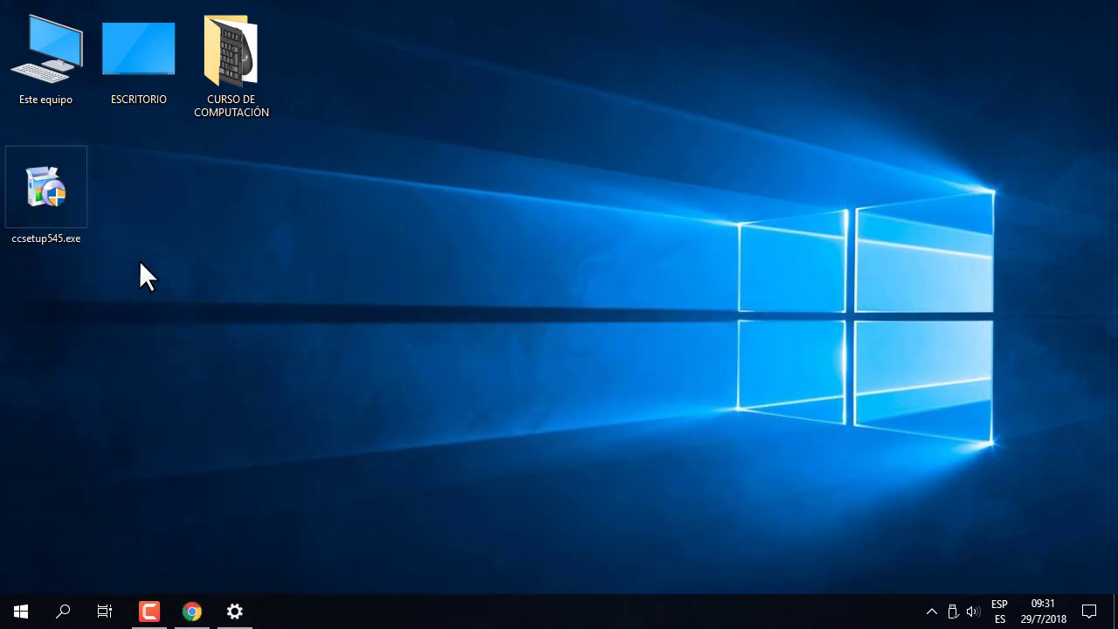
double_click(56, 190)
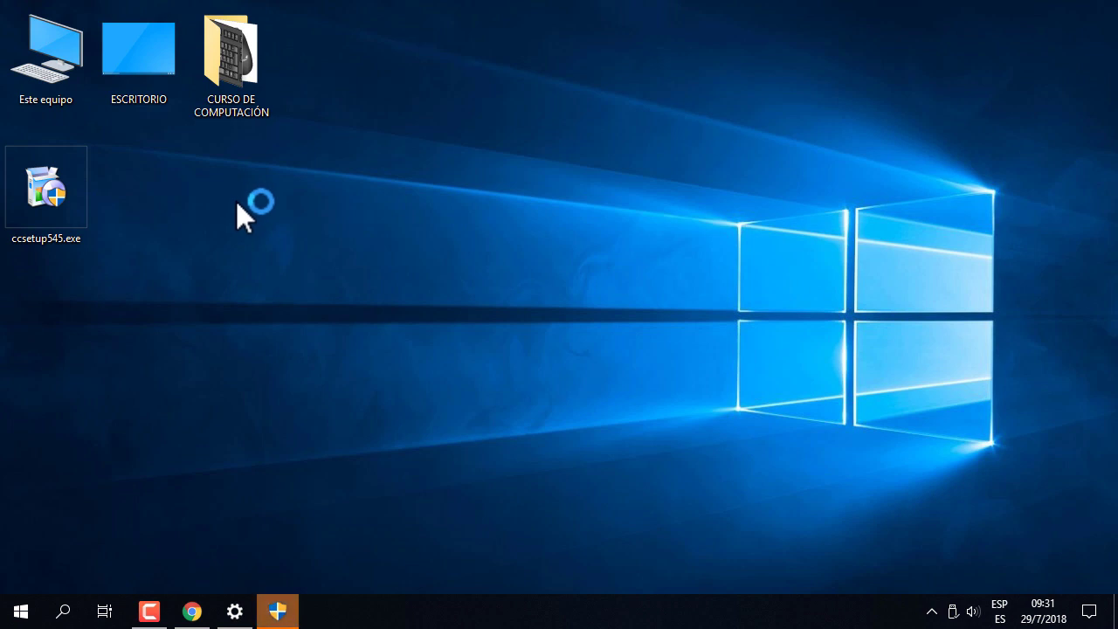
left_click(291, 612)
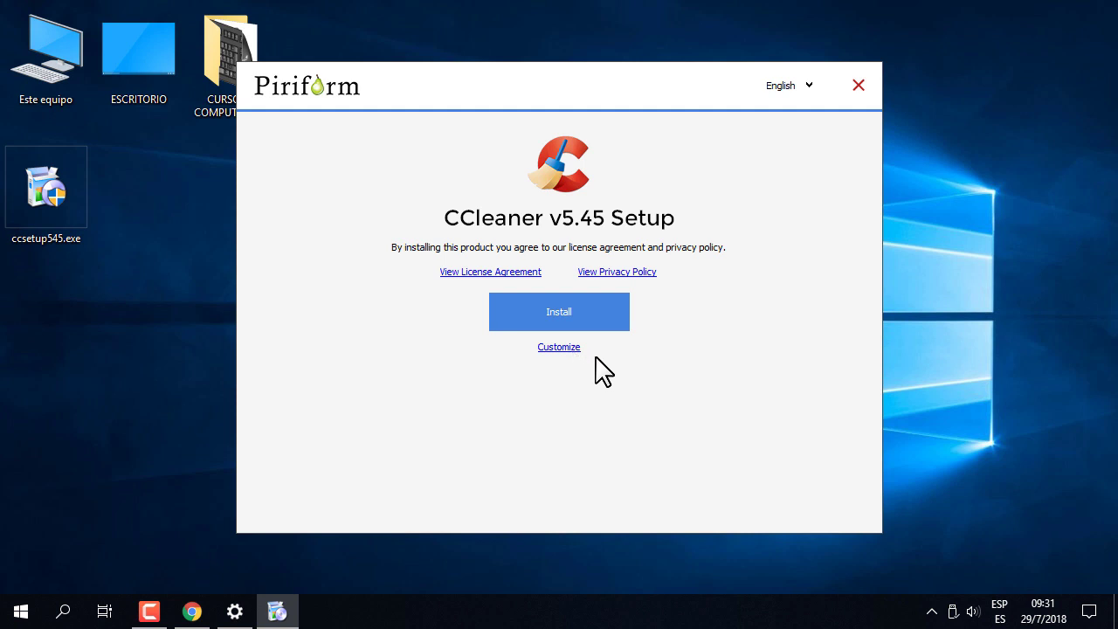
Customize the CCleaner setup by clearing all shortcut, Recycle Bin, update and cookie scan options, then recheck the install options
left_click(553, 348)
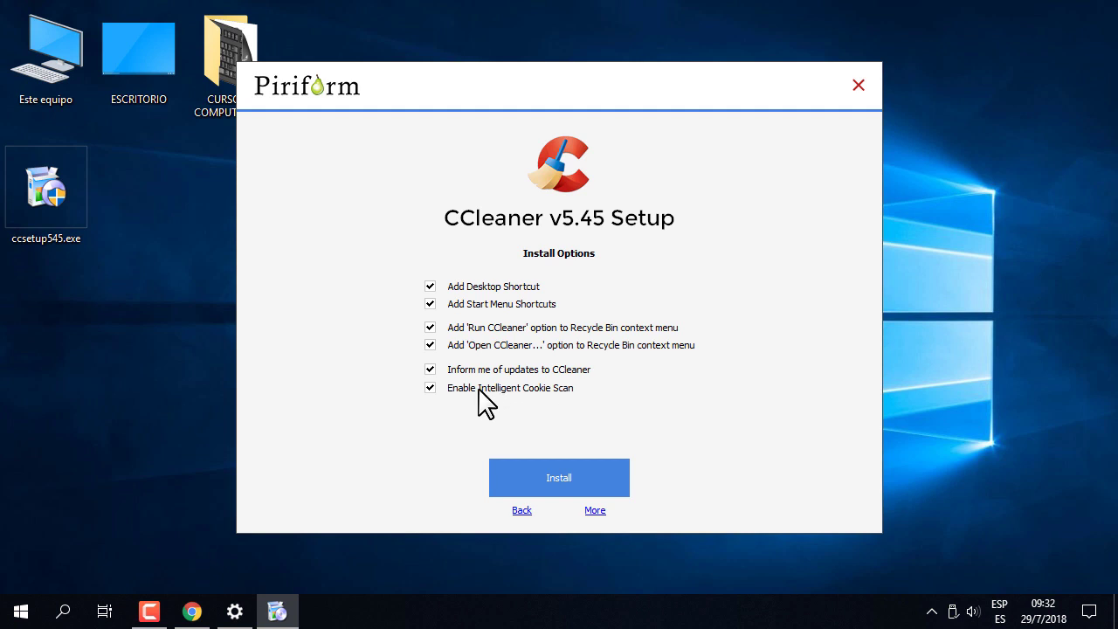
left_click(430, 344)
left_click(430, 327)
left_click(430, 303)
left_click(430, 286)
left_click(522, 512)
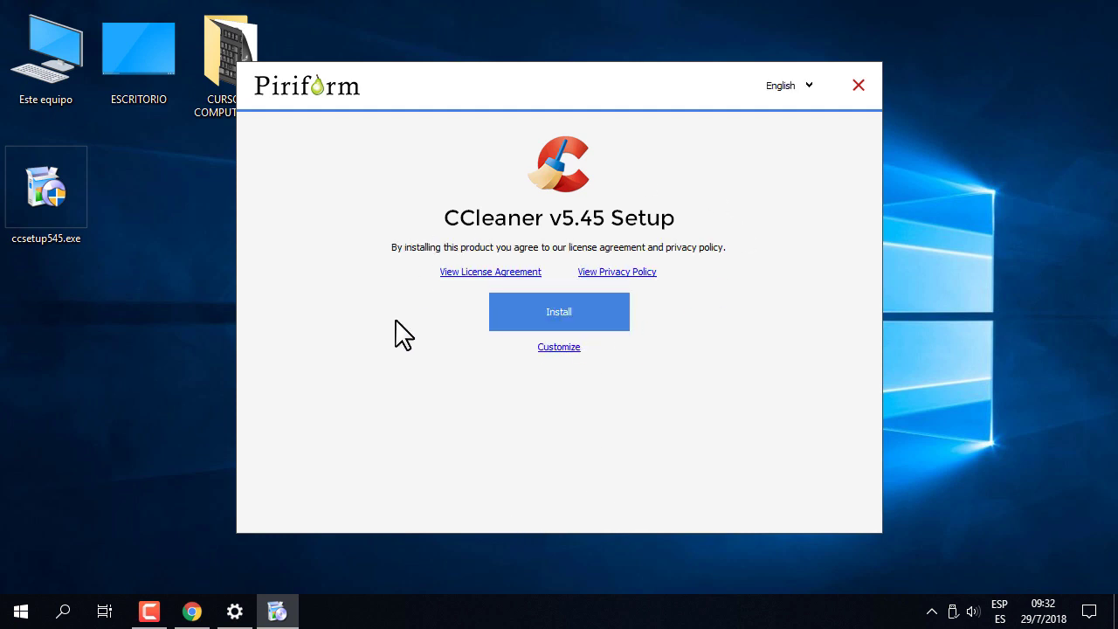
left_click(555, 347)
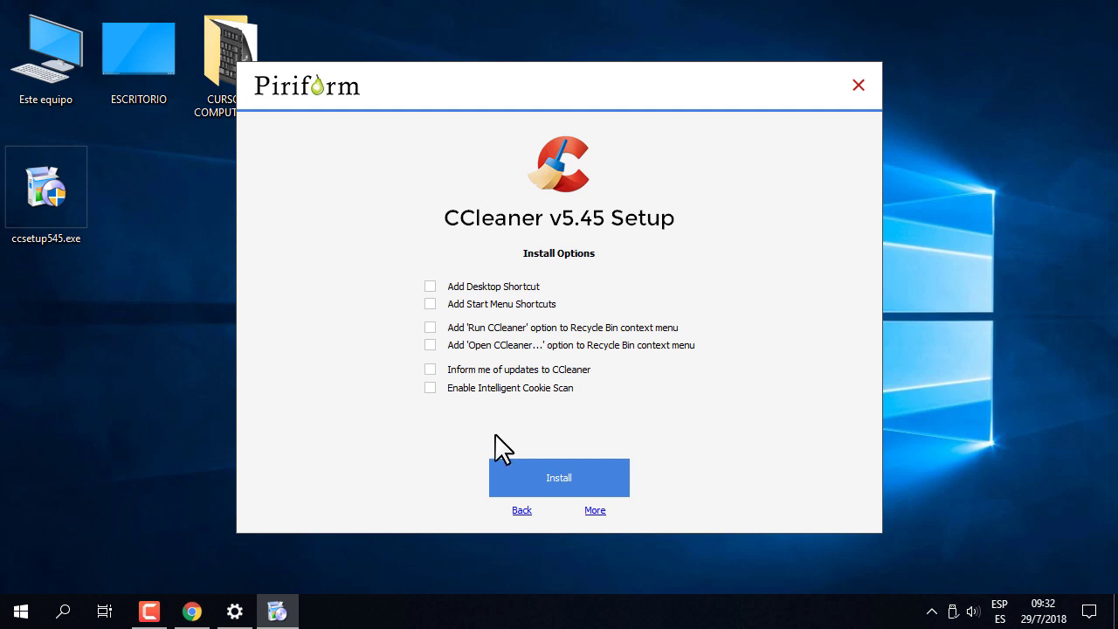
Quit the CCleaner v5.45 setup without installing and delete ccsetup545.exe from the desktop
left_click(858, 86)
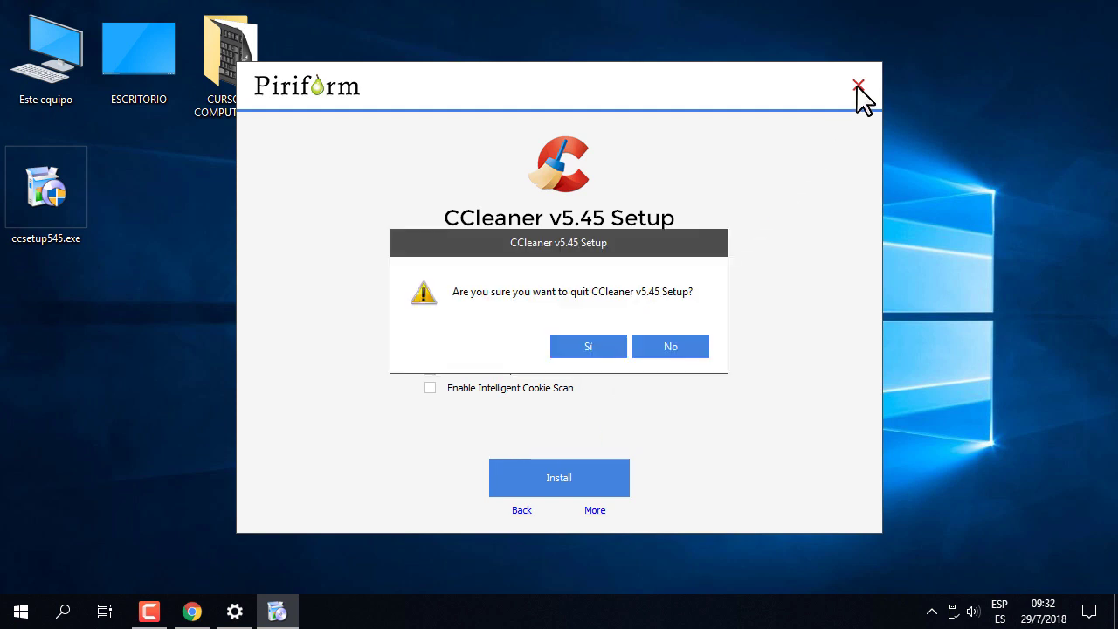
left_click(589, 347)
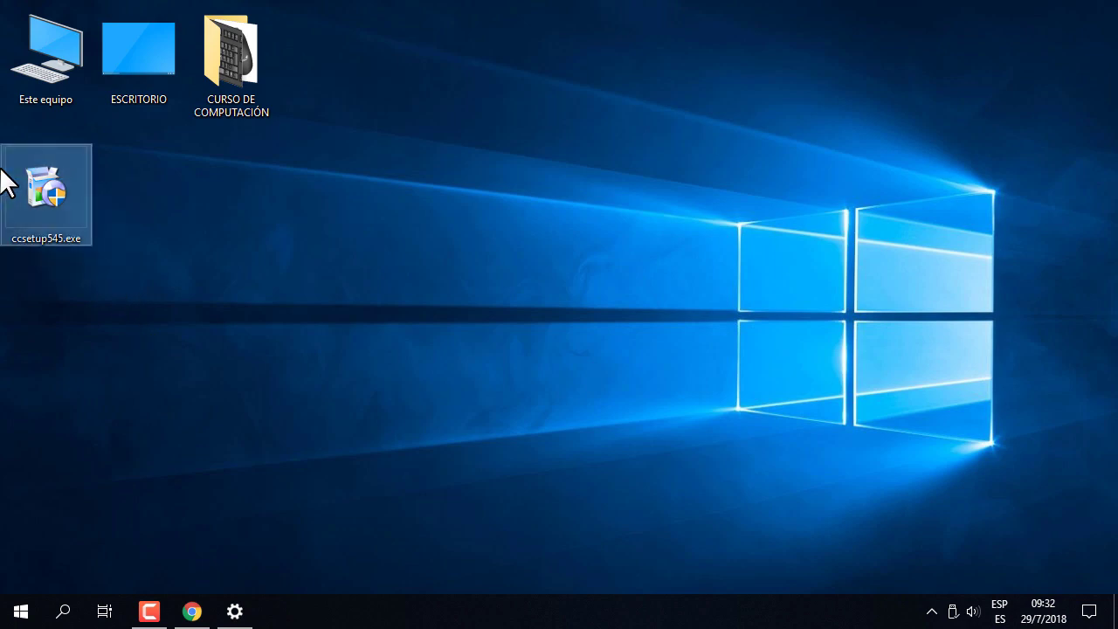
key("Delete")
Switch to Settings, open the Aplicaciones predeterminadas page, and put away the leftover Chrome window
left_click(233, 611)
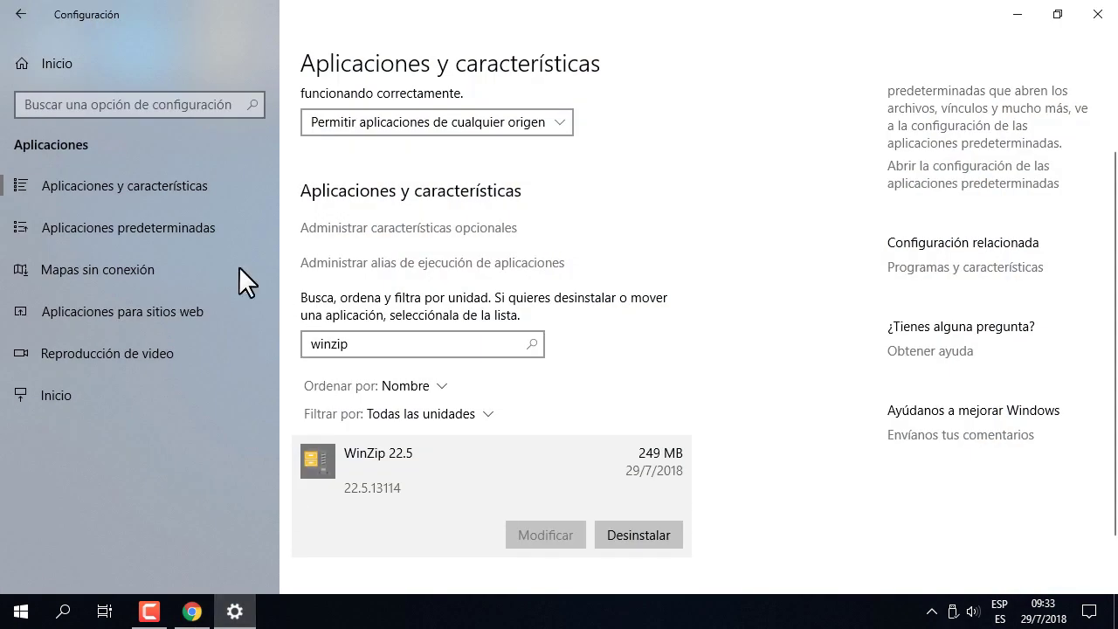
left_click(94, 228)
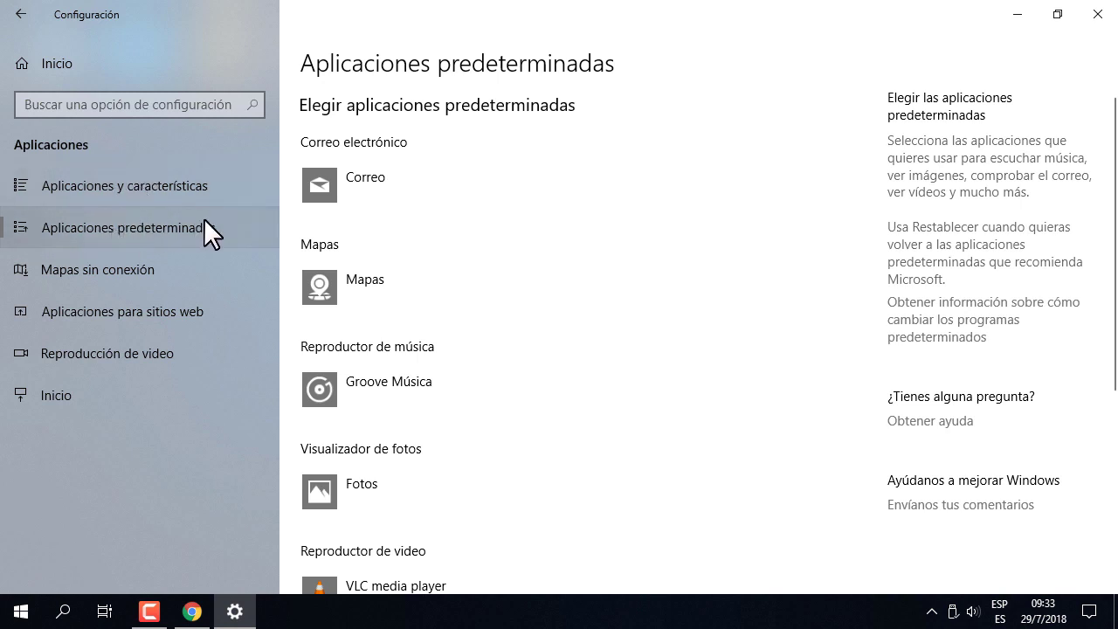
left_click(378, 215)
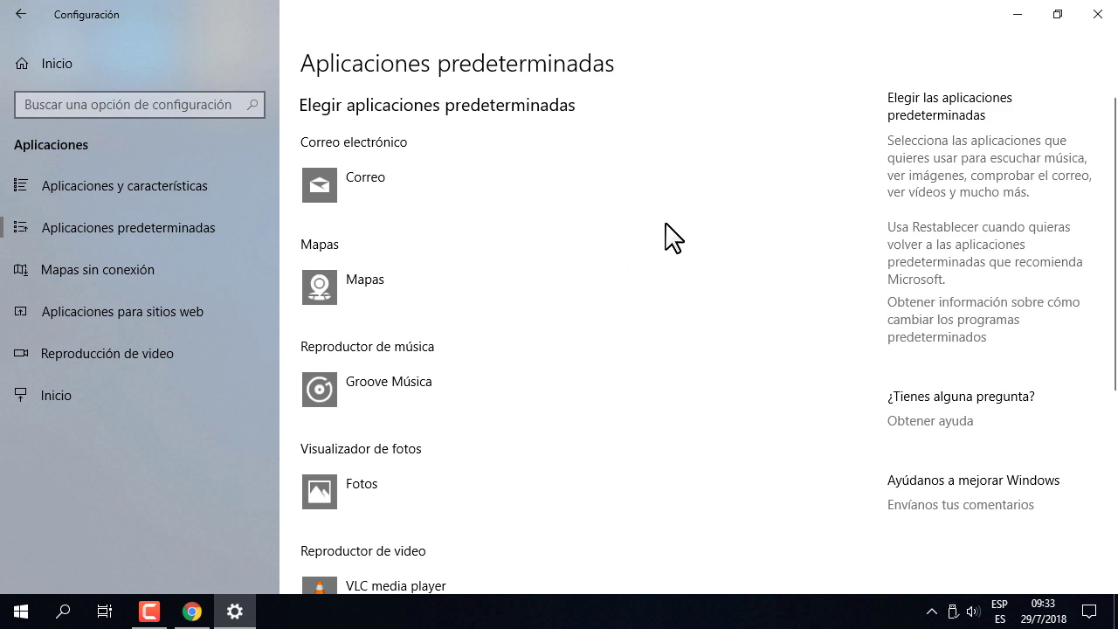
left_click(510, 172)
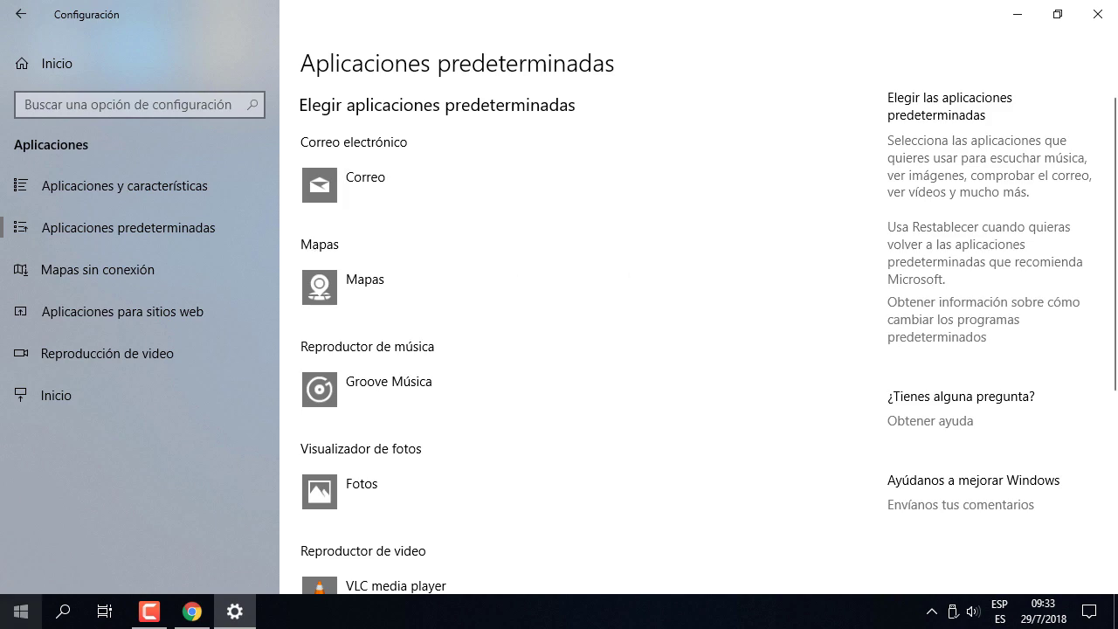
left_click(192, 612)
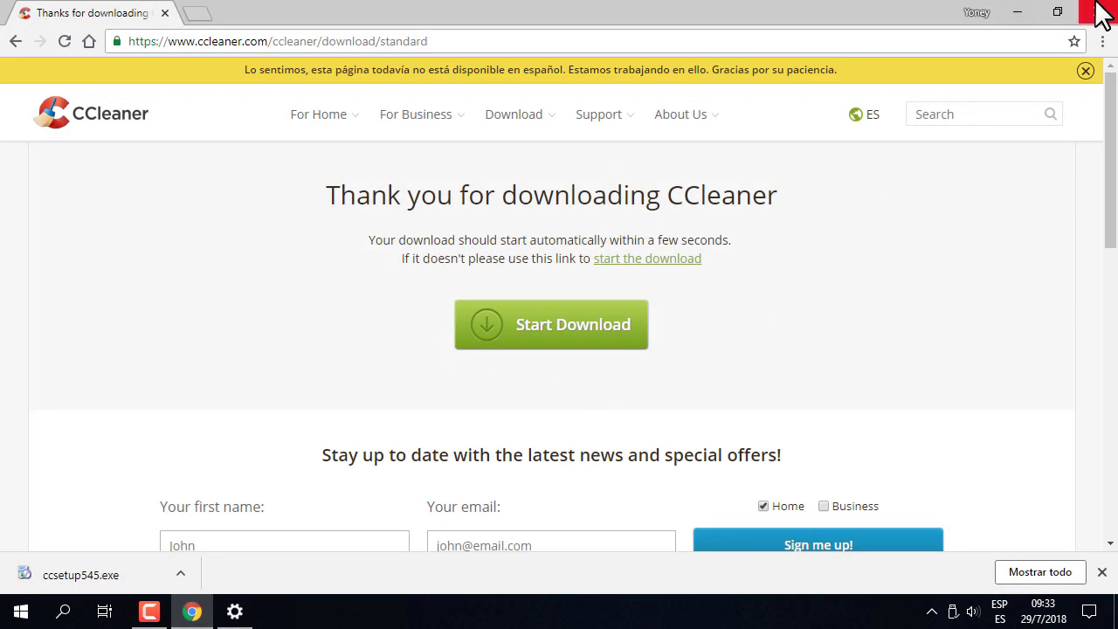
left_click(1019, 14)
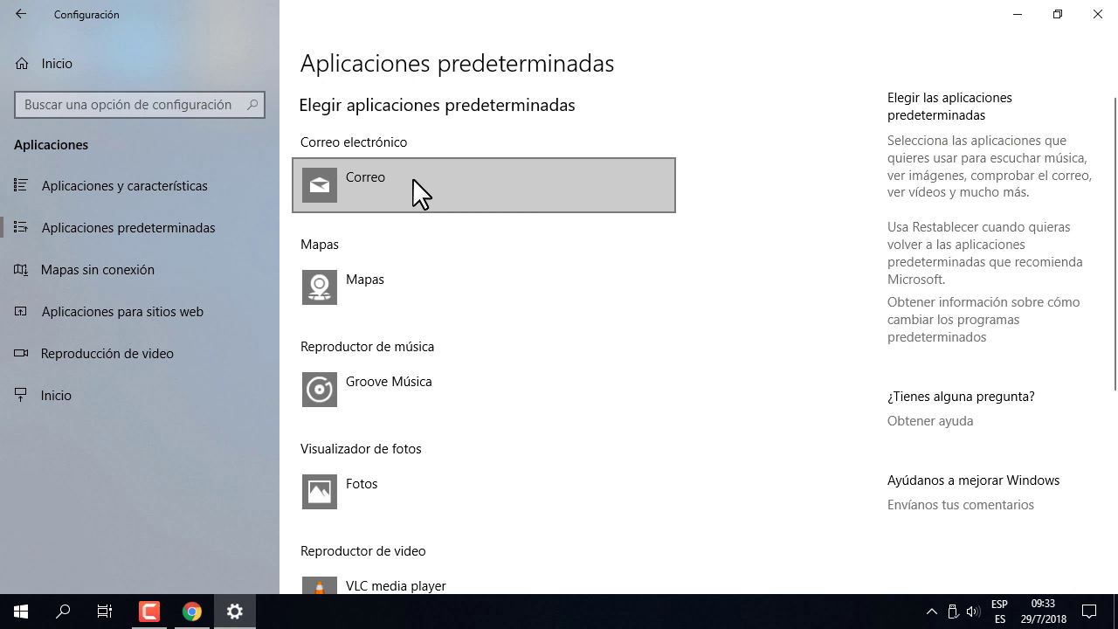
Search Windows for "correo" and for "mapas", dismissing each set of results without launching anything
key("super")
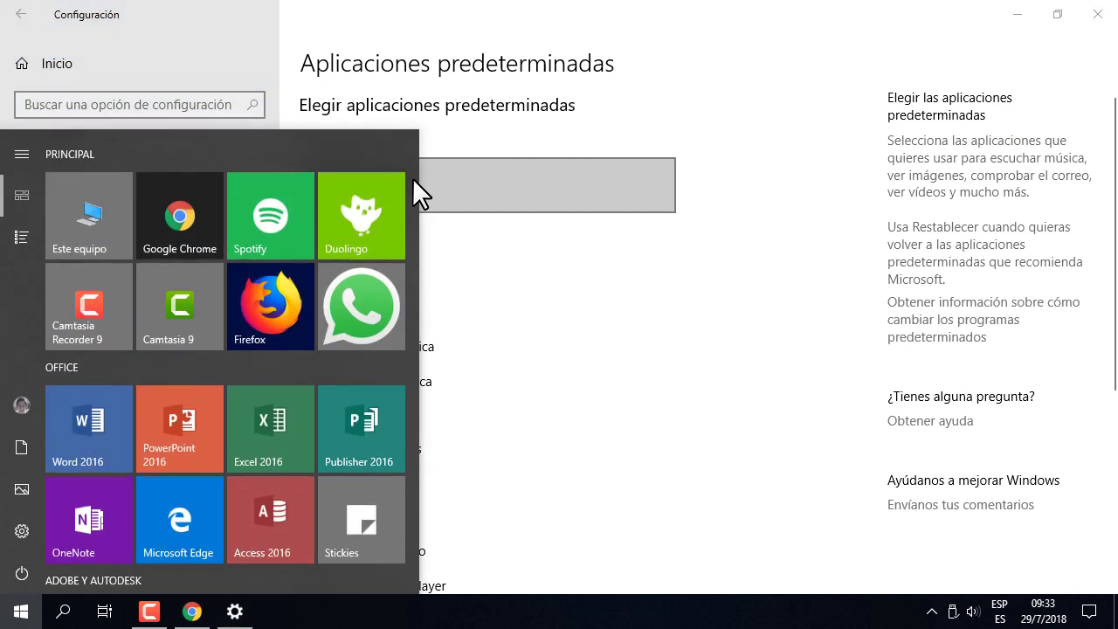
type("correo")
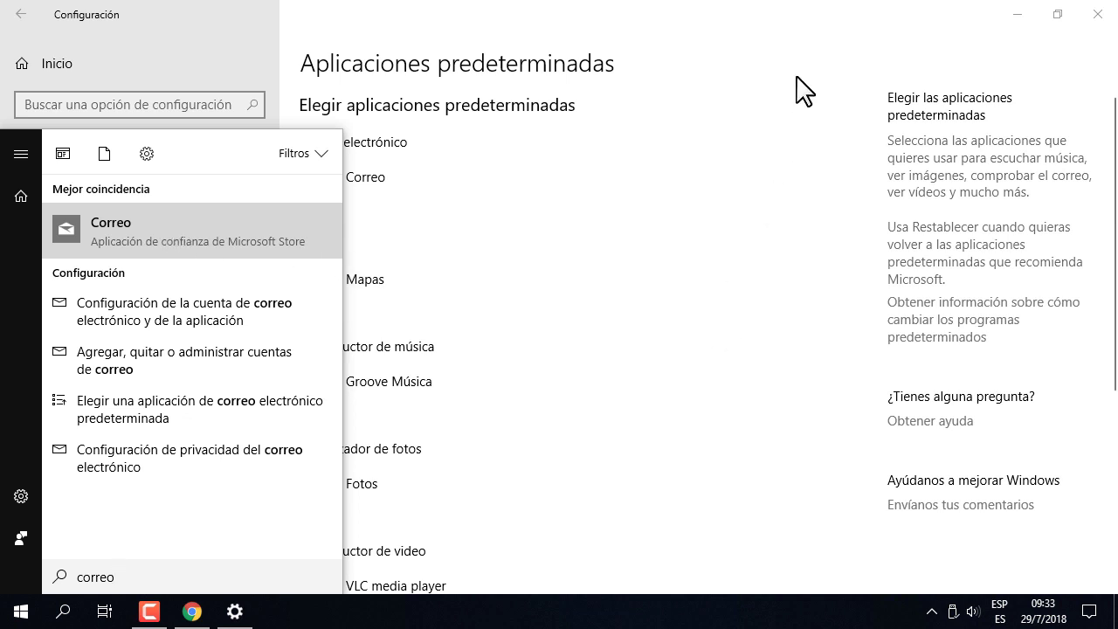
left_click(797, 24)
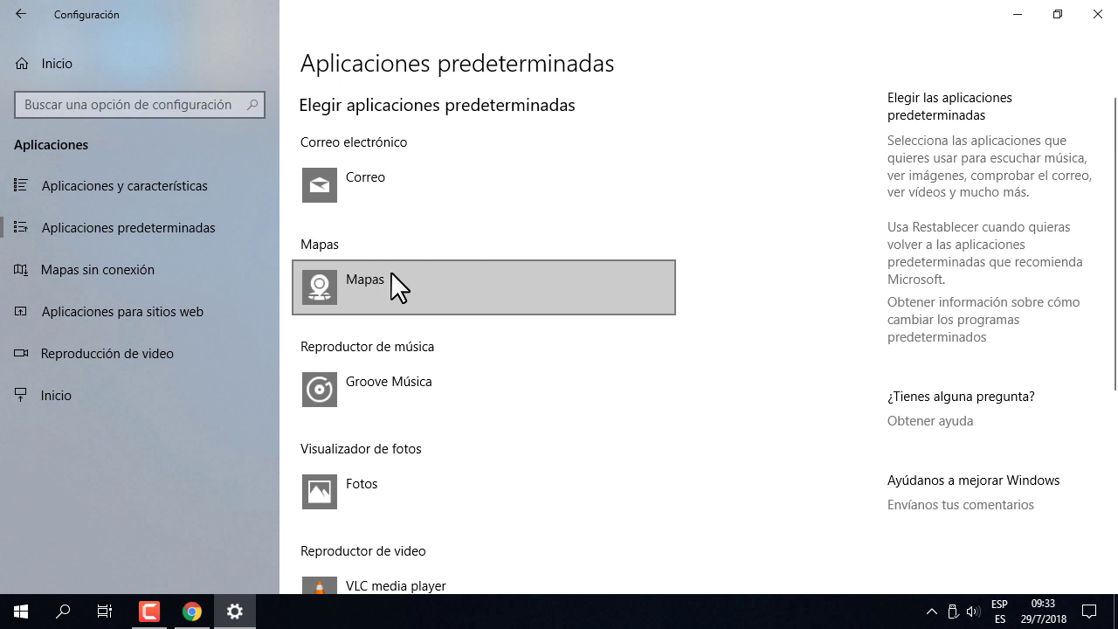
key("super")
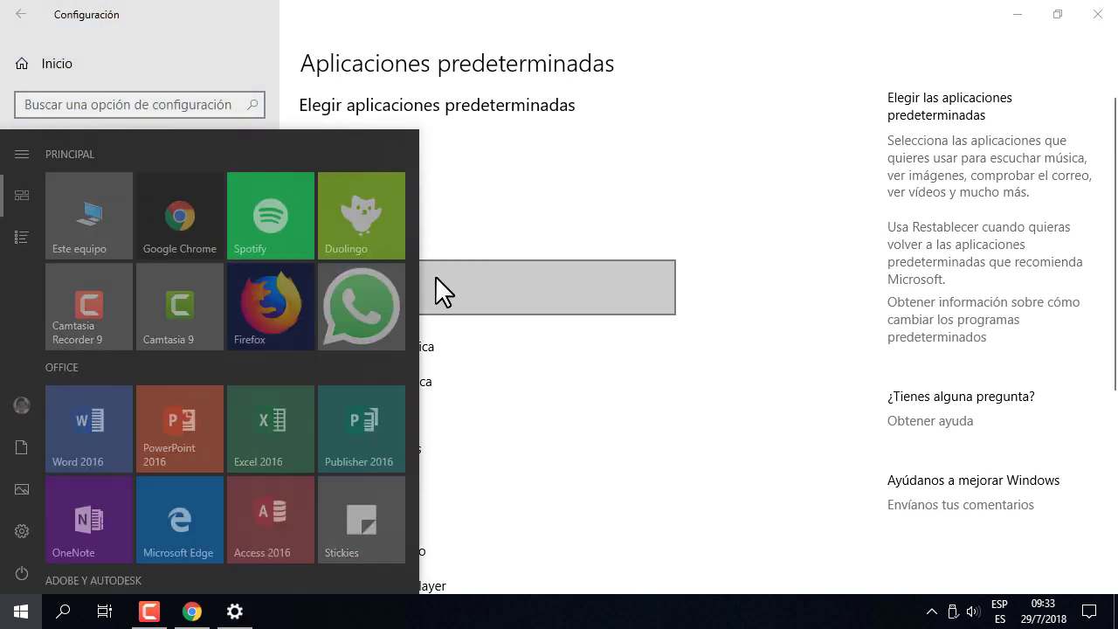
type("mapas")
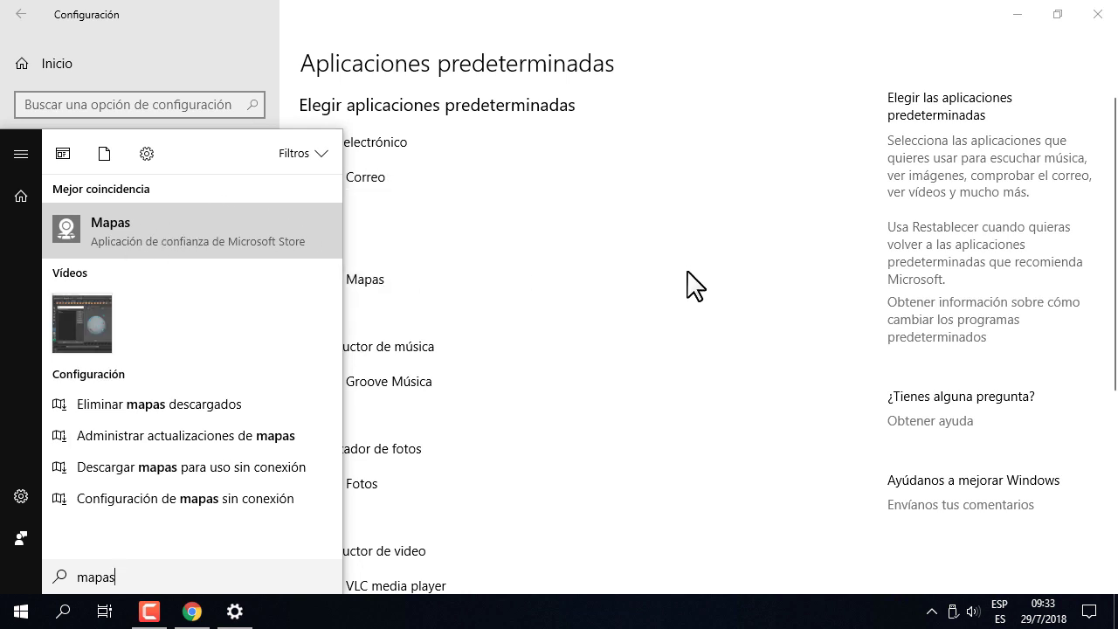
left_click(714, 342)
Examine which applications are offered as defaults for Mapas and for Reproductor de música, without picking any
left_click(368, 278)
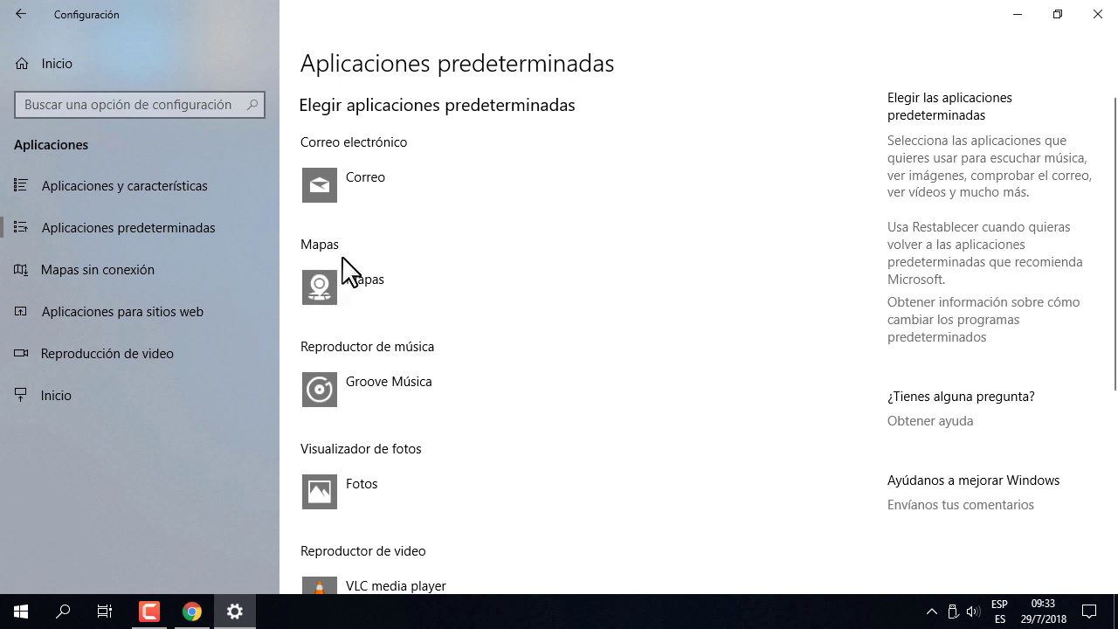
left_click(364, 278)
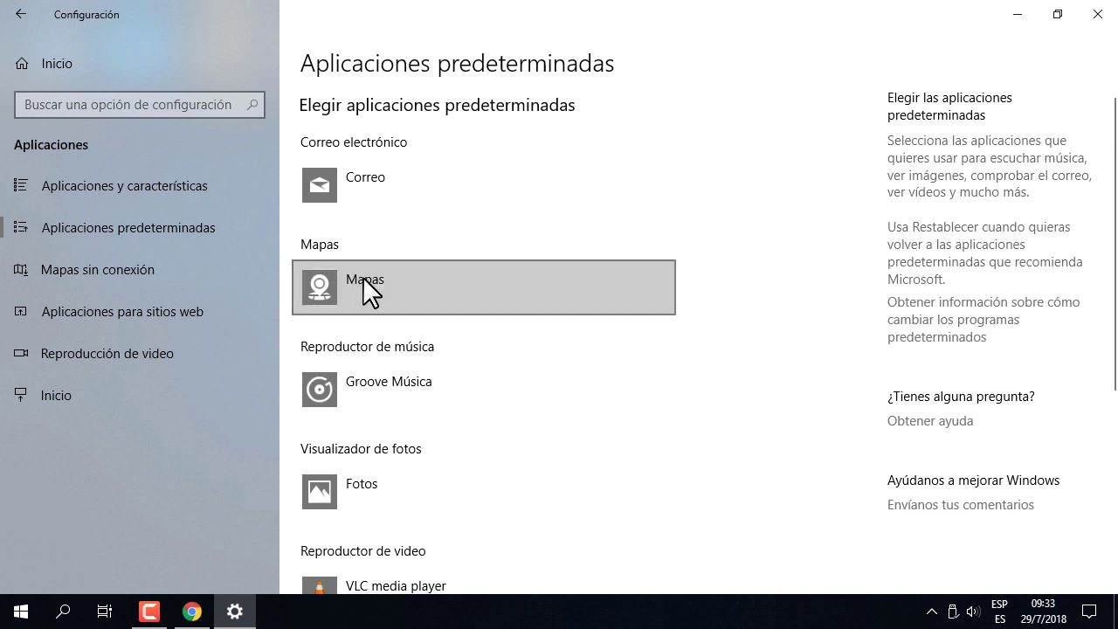
left_click(411, 280)
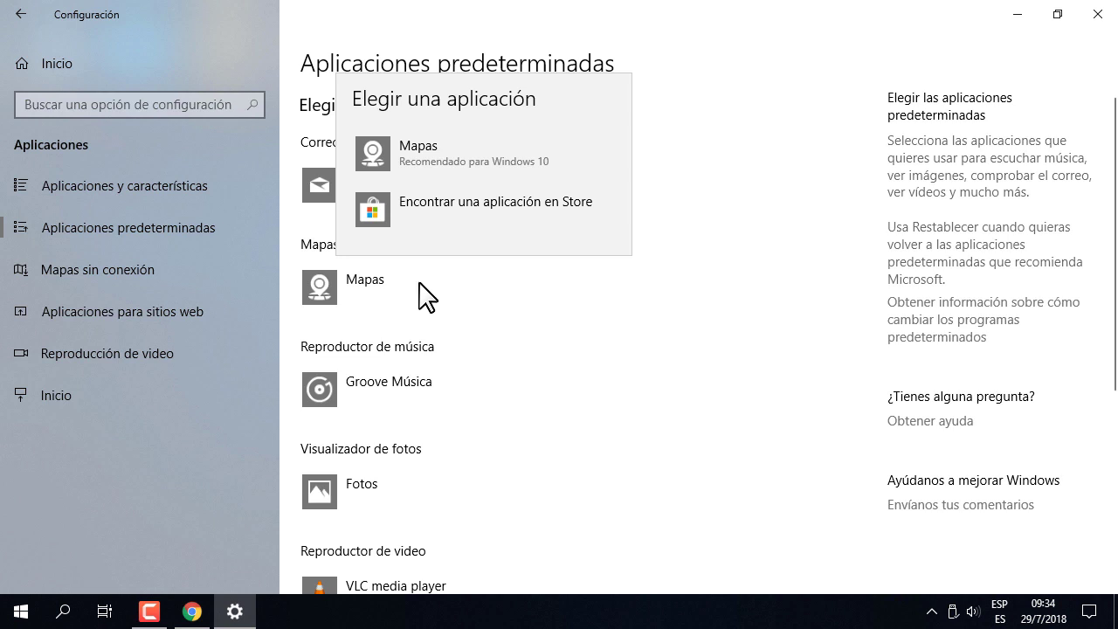
left_click(387, 314)
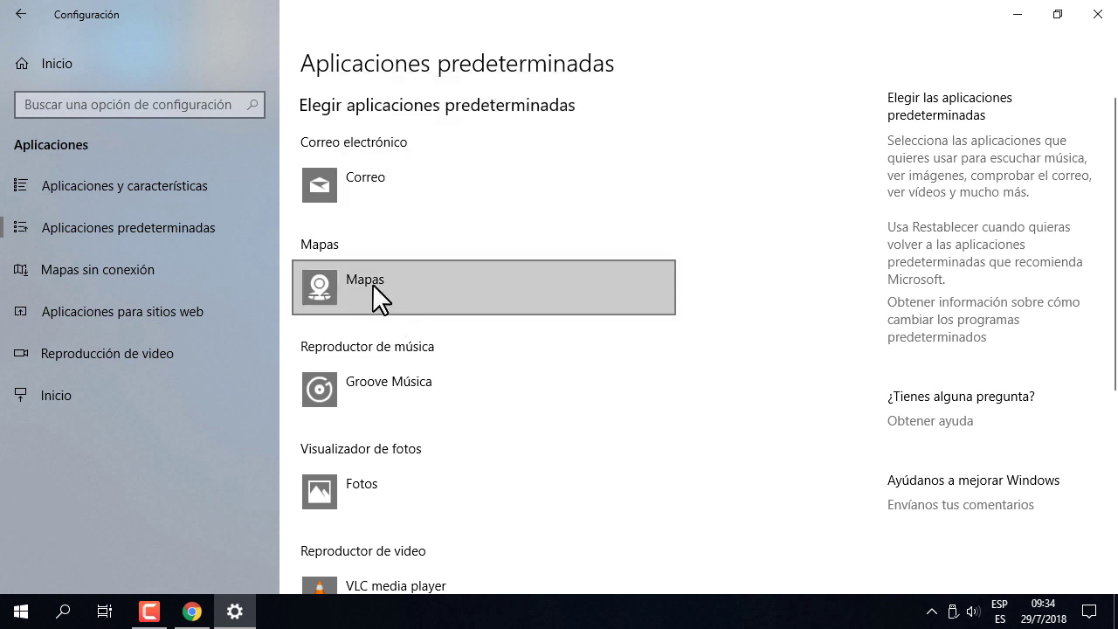
left_click(387, 281)
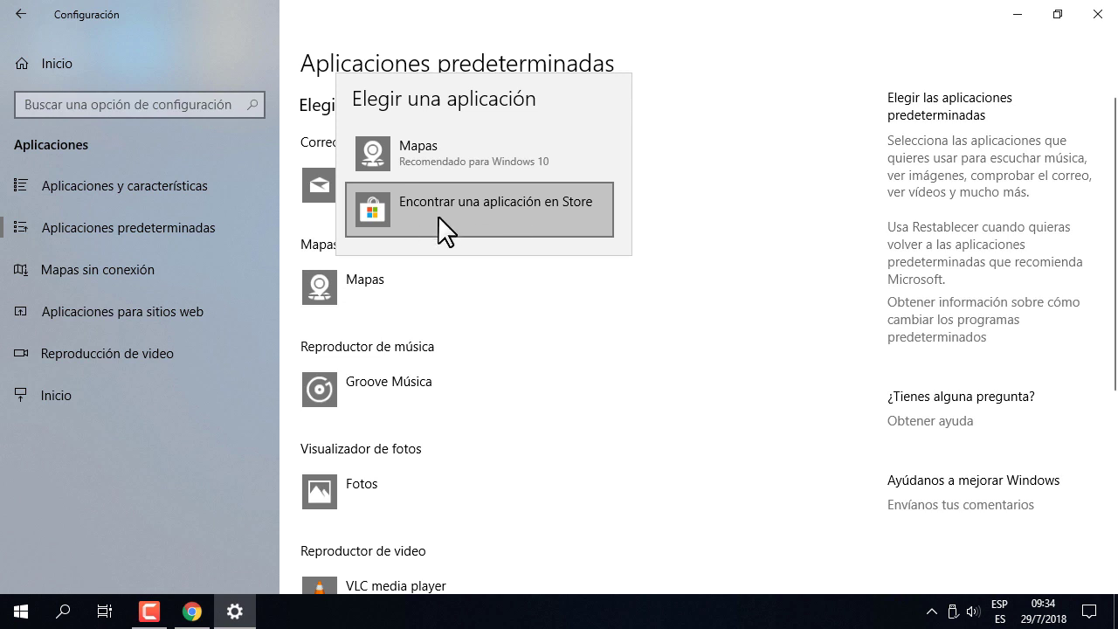
left_click(637, 310)
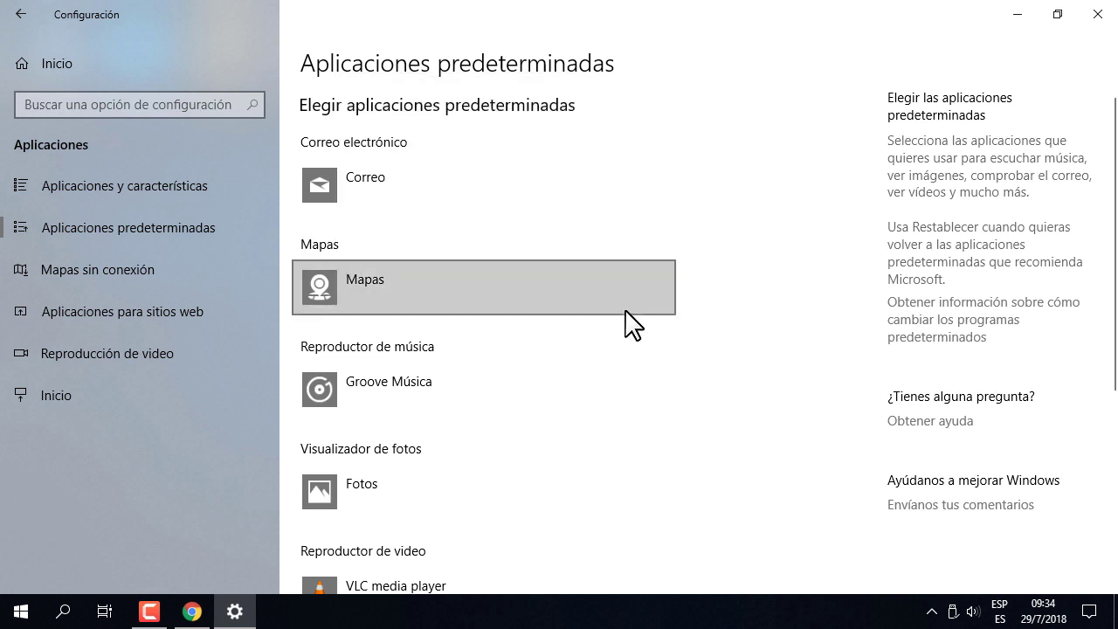
left_click(411, 384)
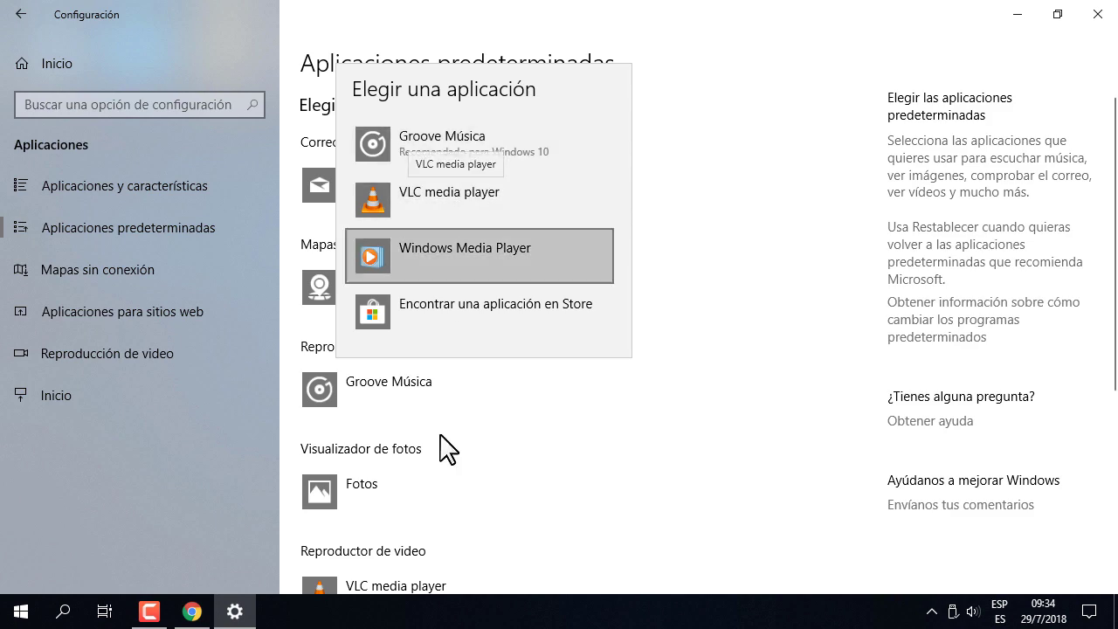
Switch to Chrome, search Google for "reproductores de musica", and look through the image results
left_click(192, 609)
left_click(467, 47)
type("re")
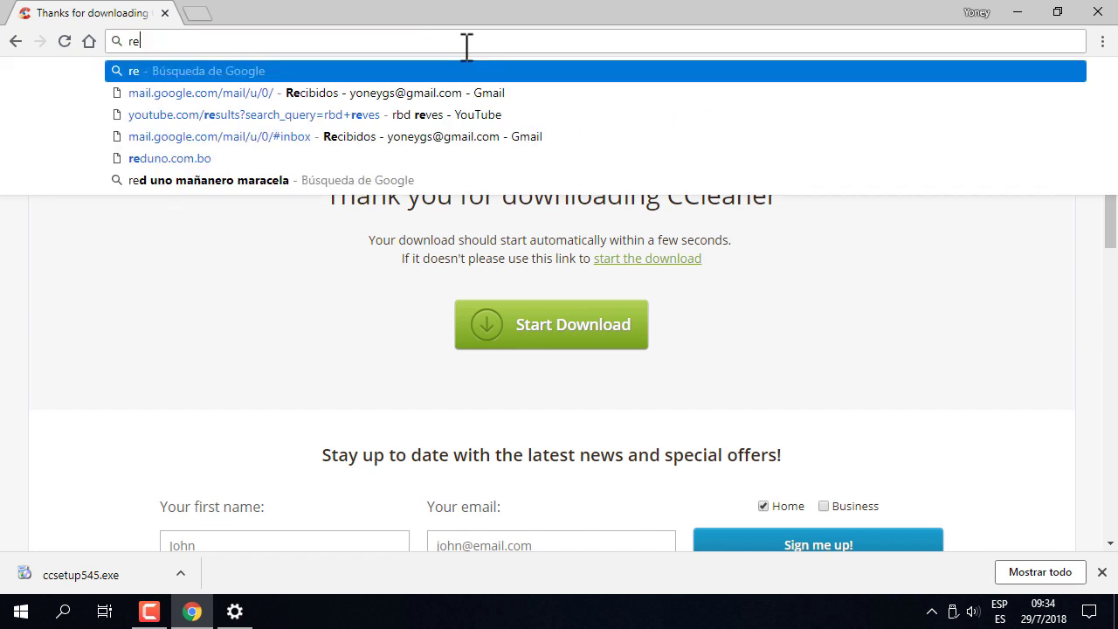
type("producto")
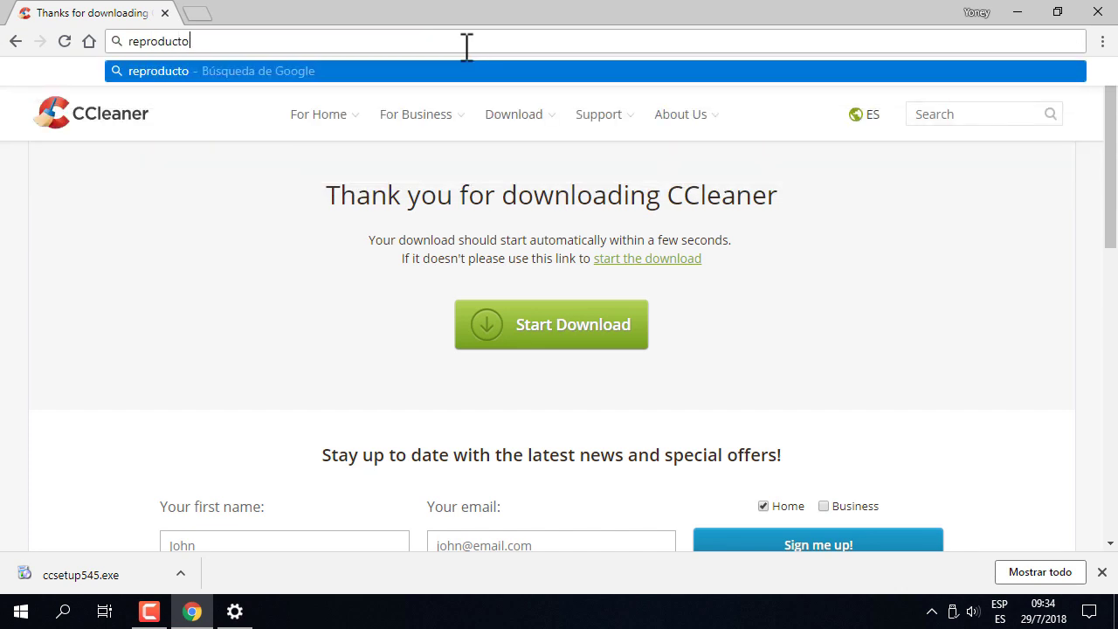
type("res de musica")
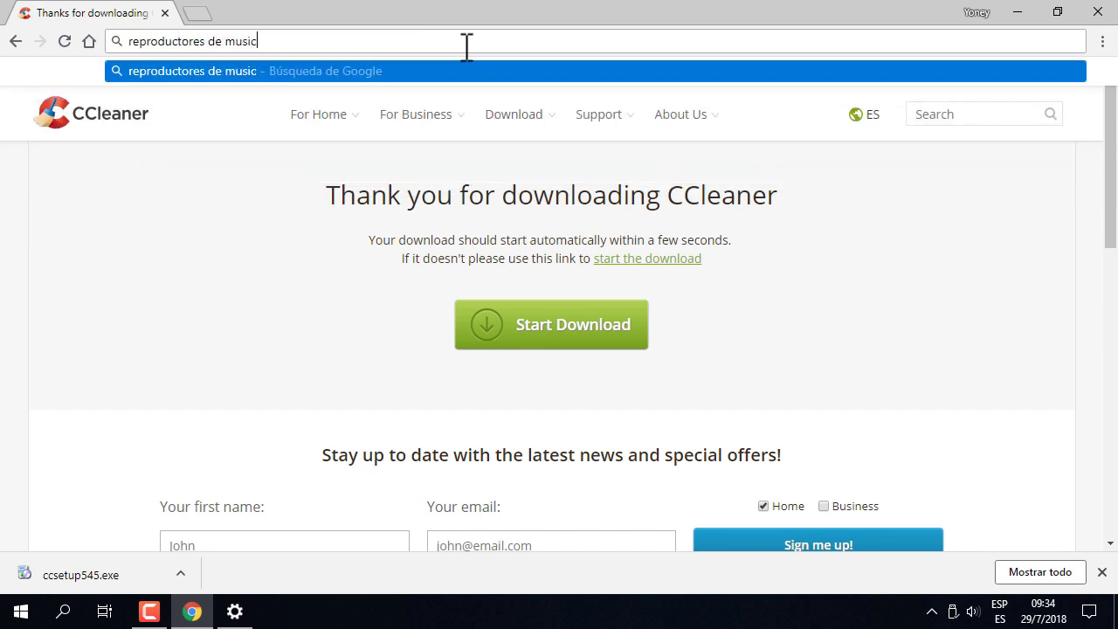
key("Return")
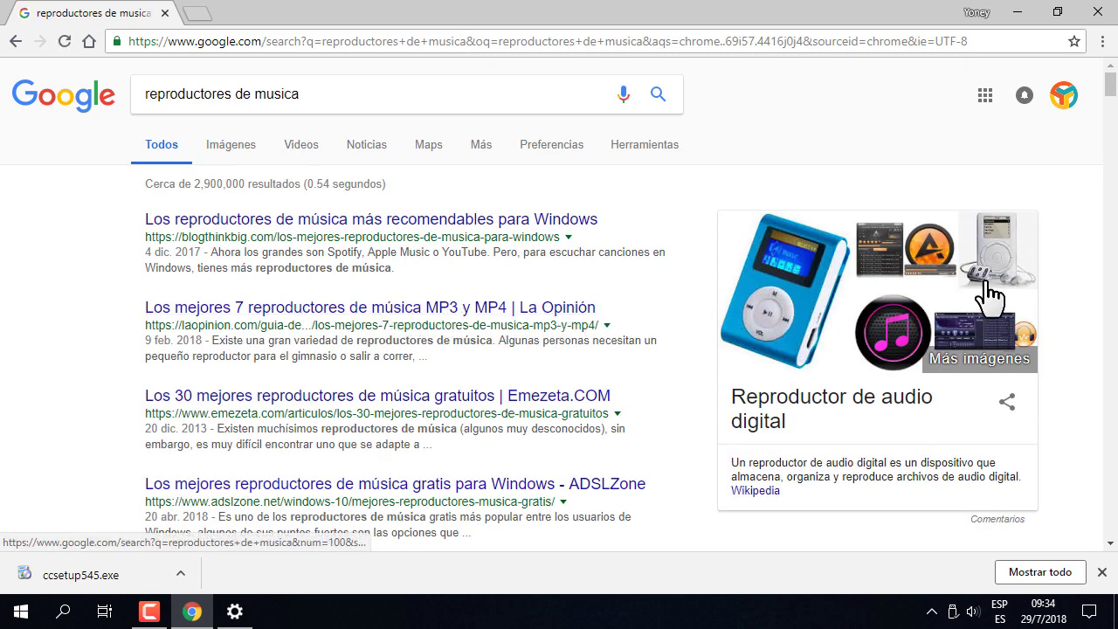
left_click(227, 161)
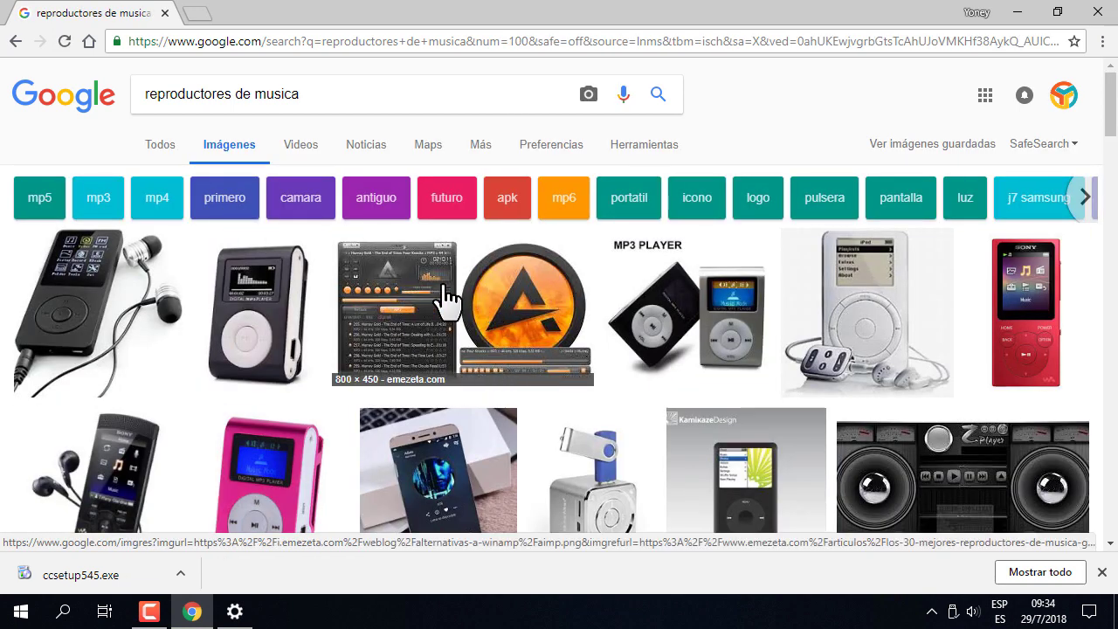
scroll(409, 298, "down", 5)
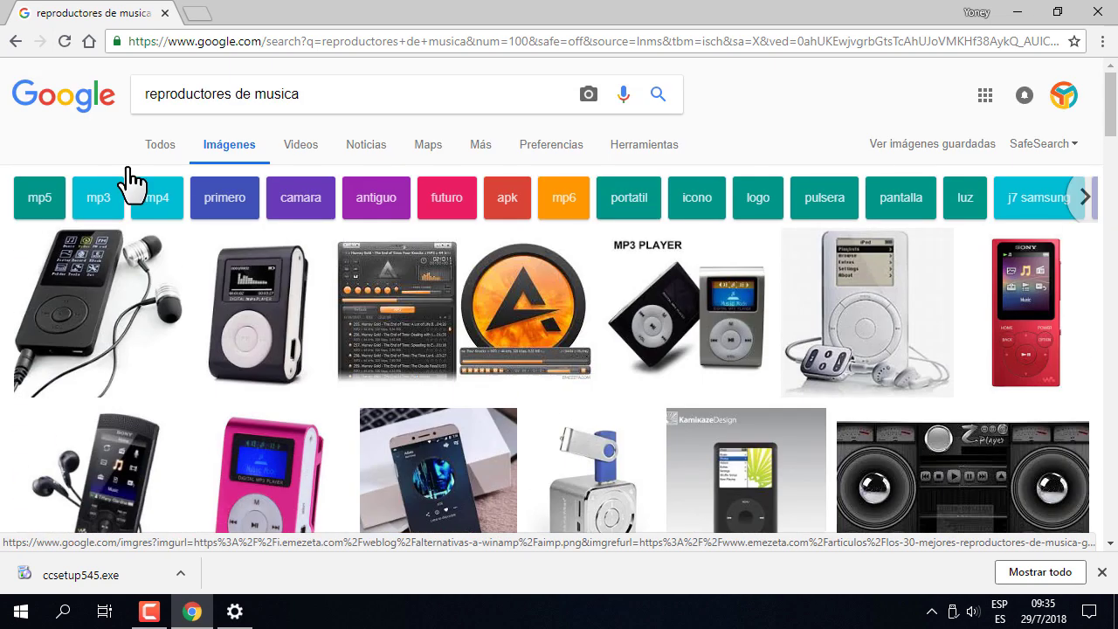
scroll(588, 387, "up", 5)
Refine the image search to "reproductores de musica windows" and preview the Winamp picture
type("windows")
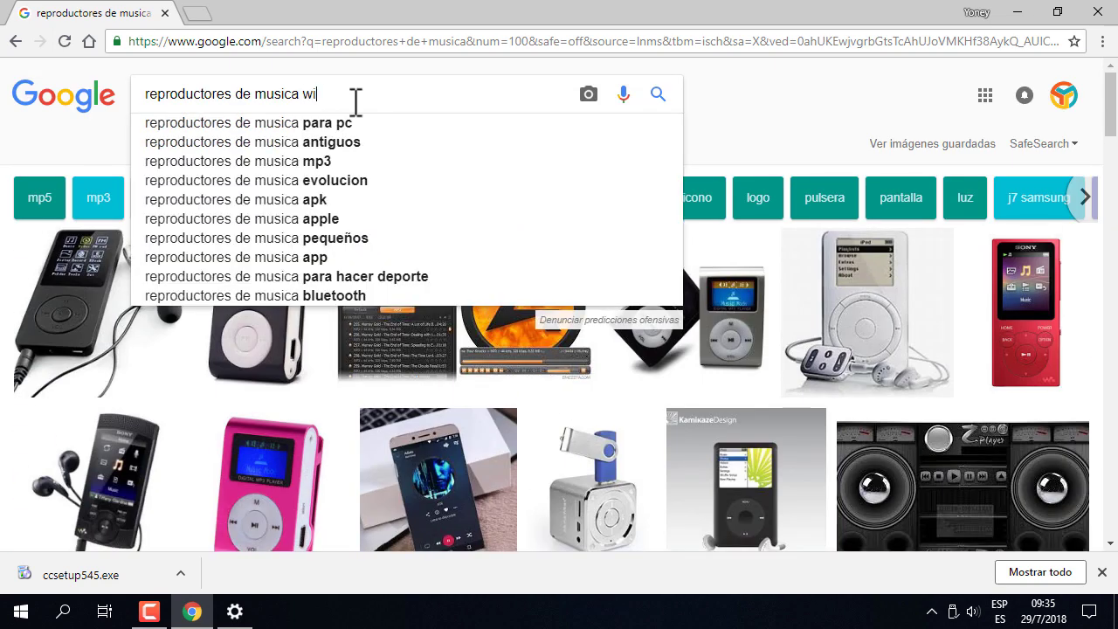
key("Return")
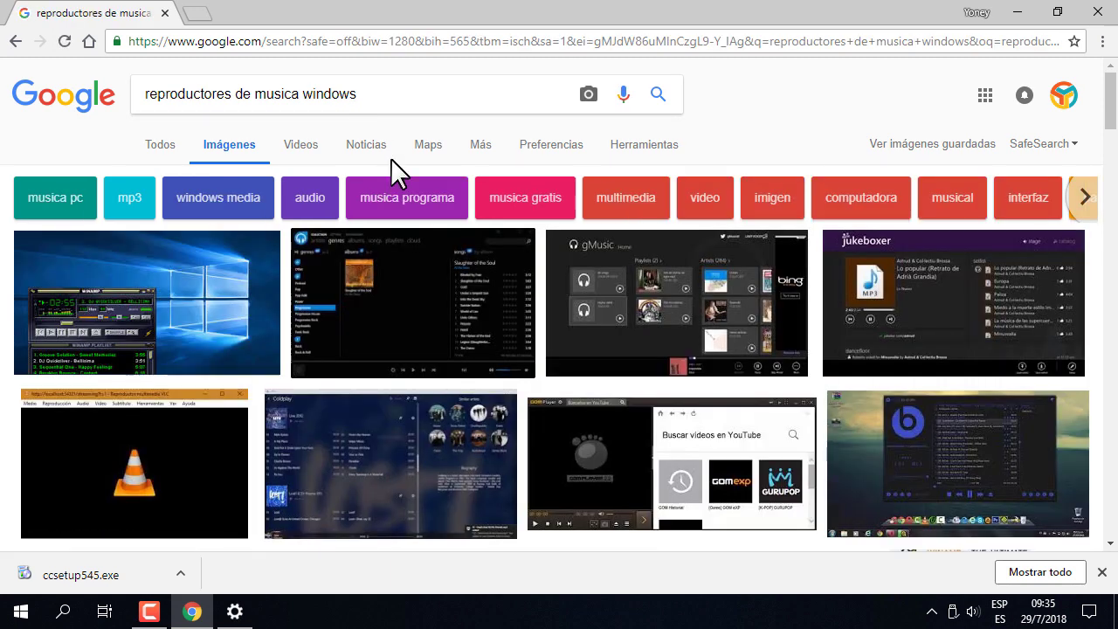
left_click(103, 325)
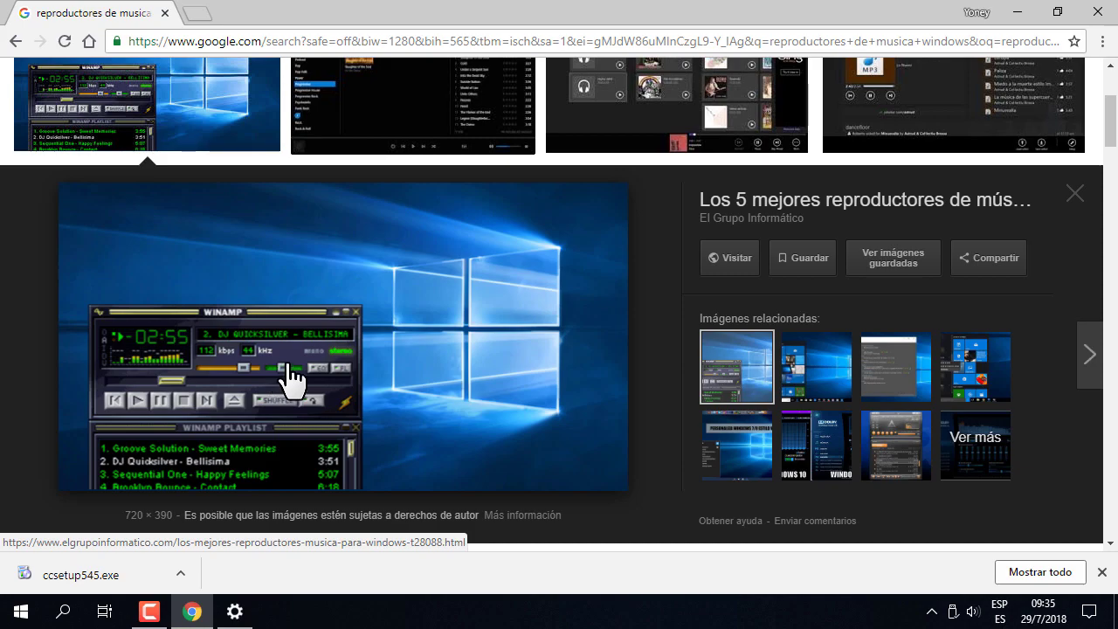
Return to Settings and set VLC media player as the default music player
left_click(1018, 15)
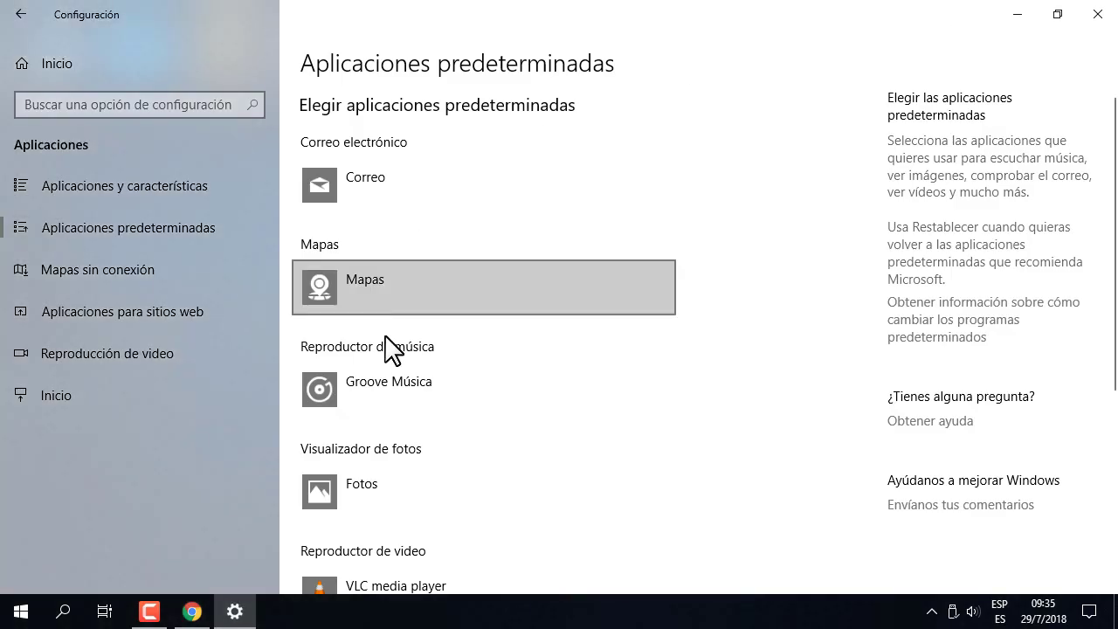
left_click(437, 377)
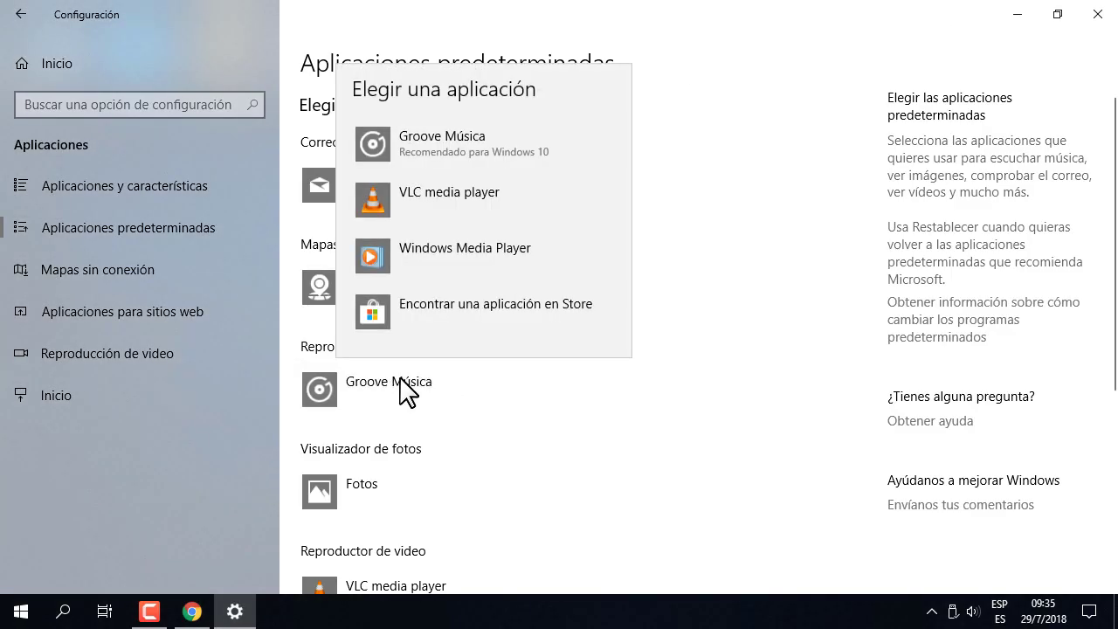
left_click(457, 181)
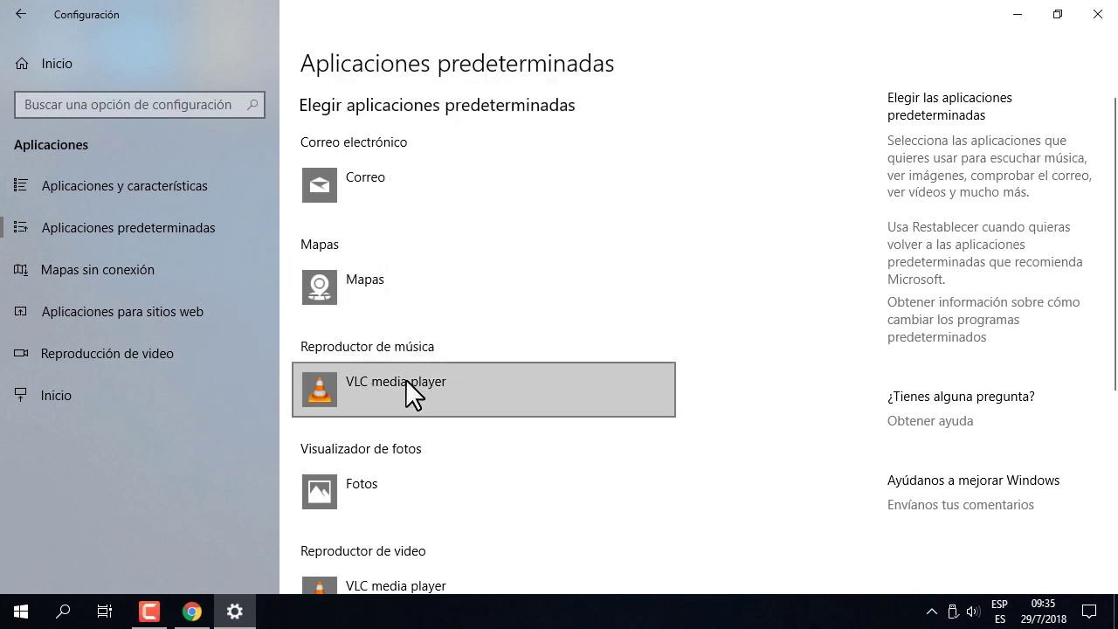
Play Sunspots.mp3 from the Música folder with the system volume lowered to 2, and close the player
left_click(21, 612)
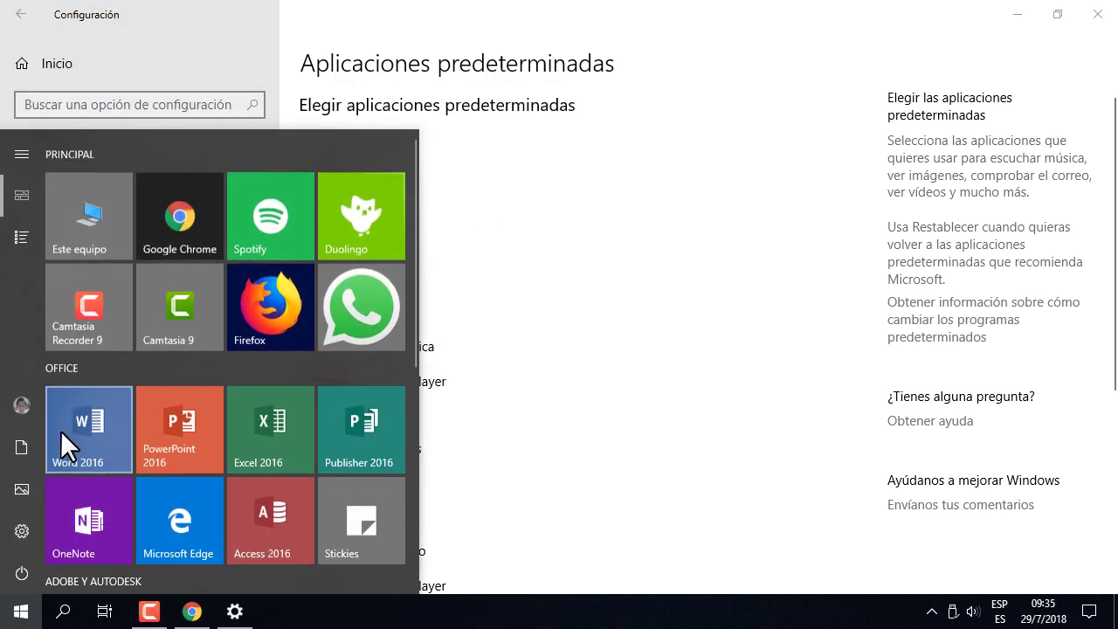
left_click(25, 447)
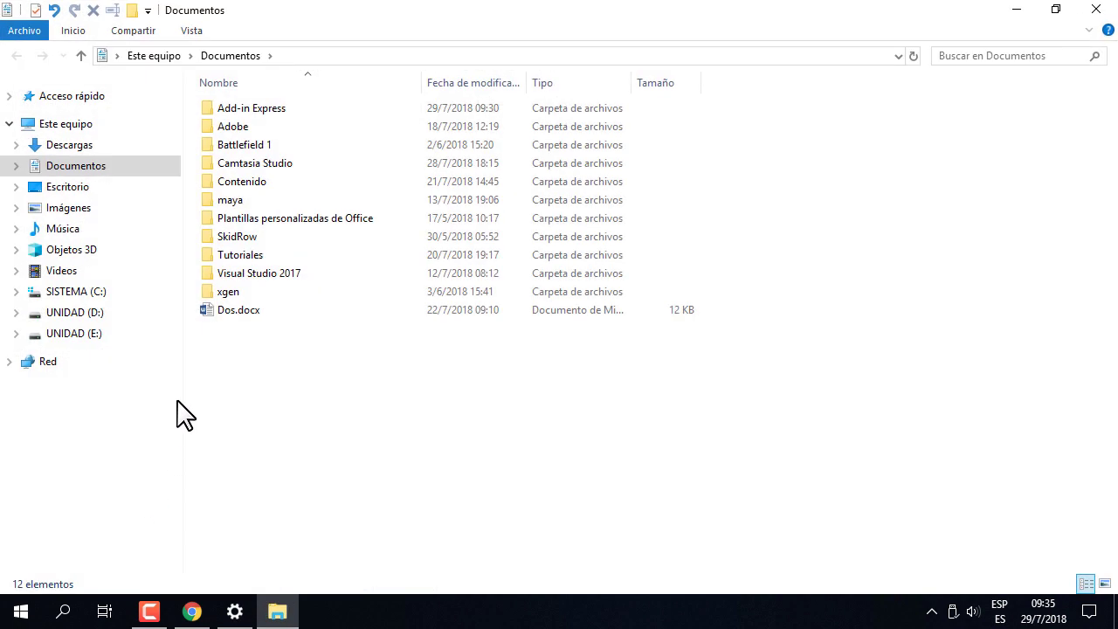
left_click(63, 230)
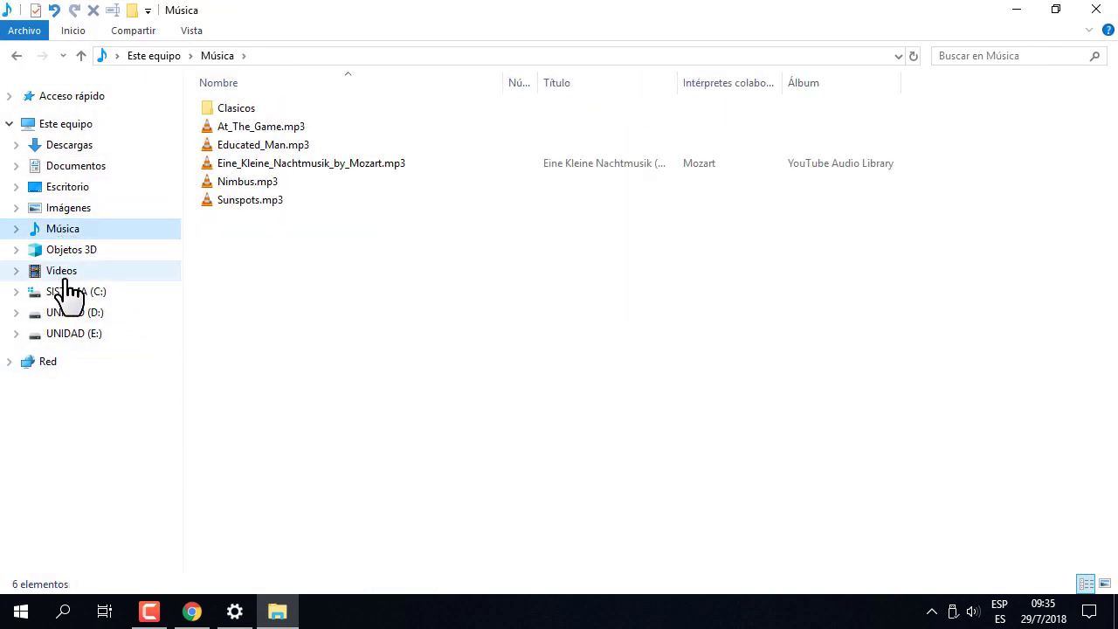
left_click(236, 202)
key("XF86AudioLowerVolume")
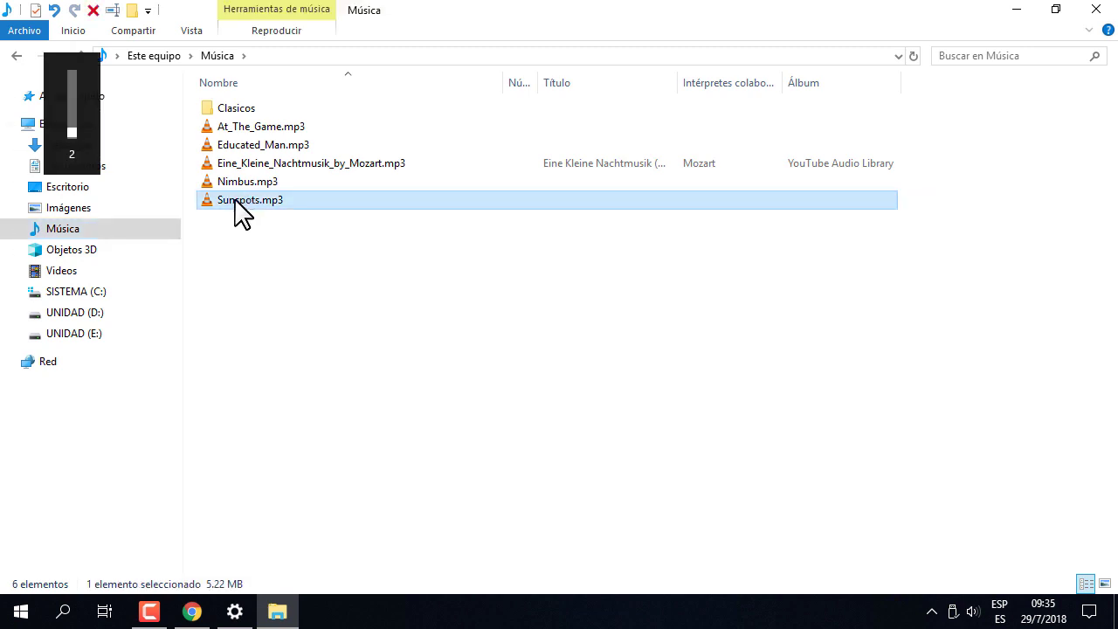
double_click(235, 202)
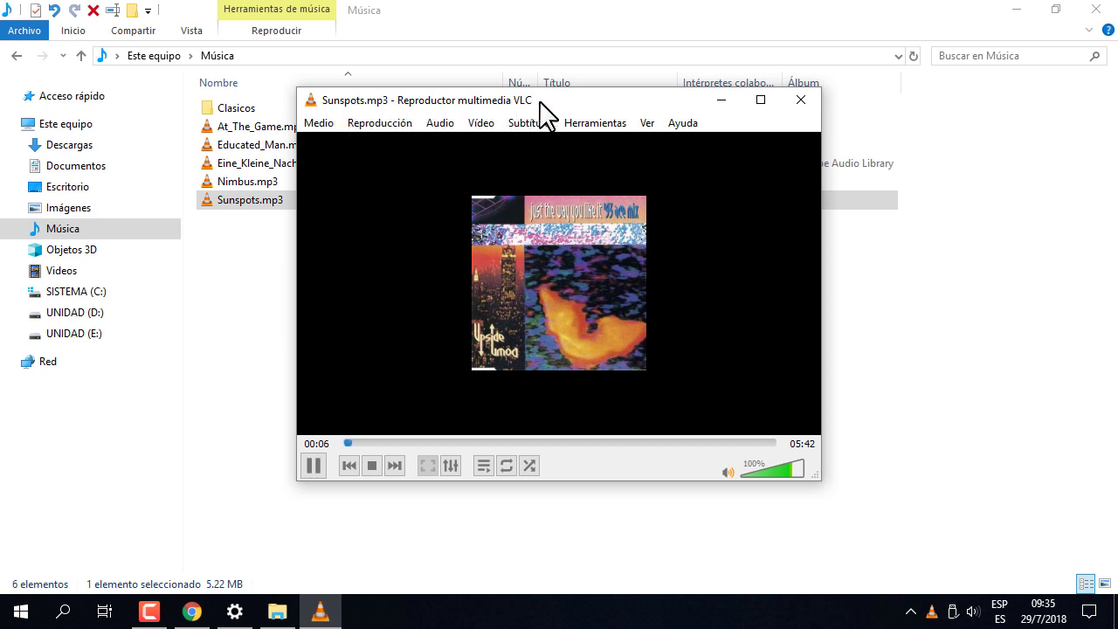
left_click(798, 102)
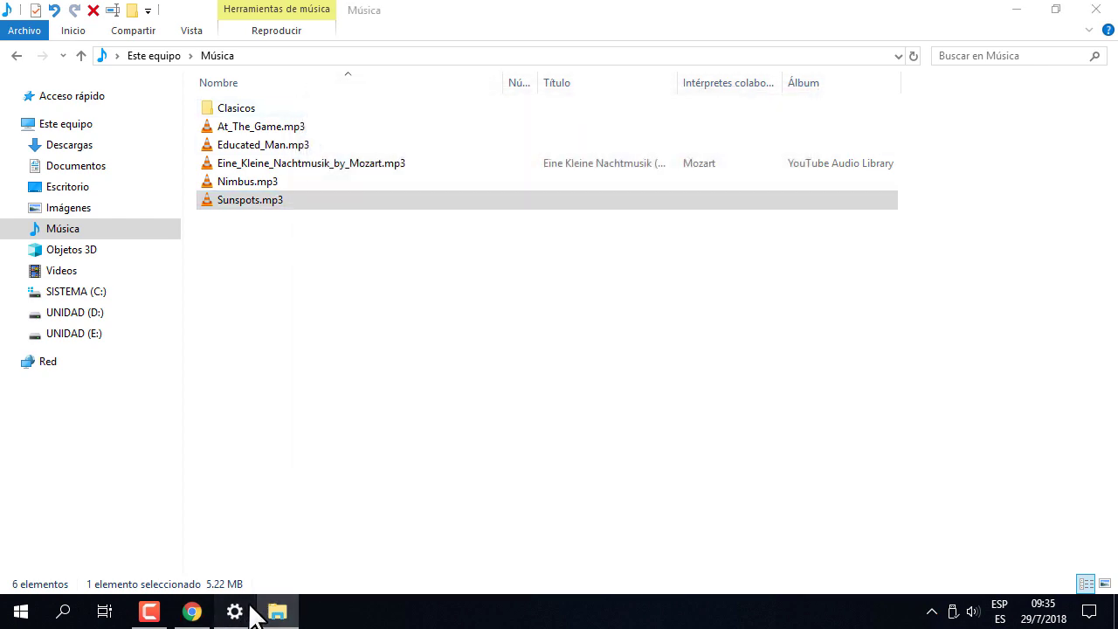
Switch back to Settings and set Groove Música as the default music player
left_click(236, 612)
left_click(395, 397)
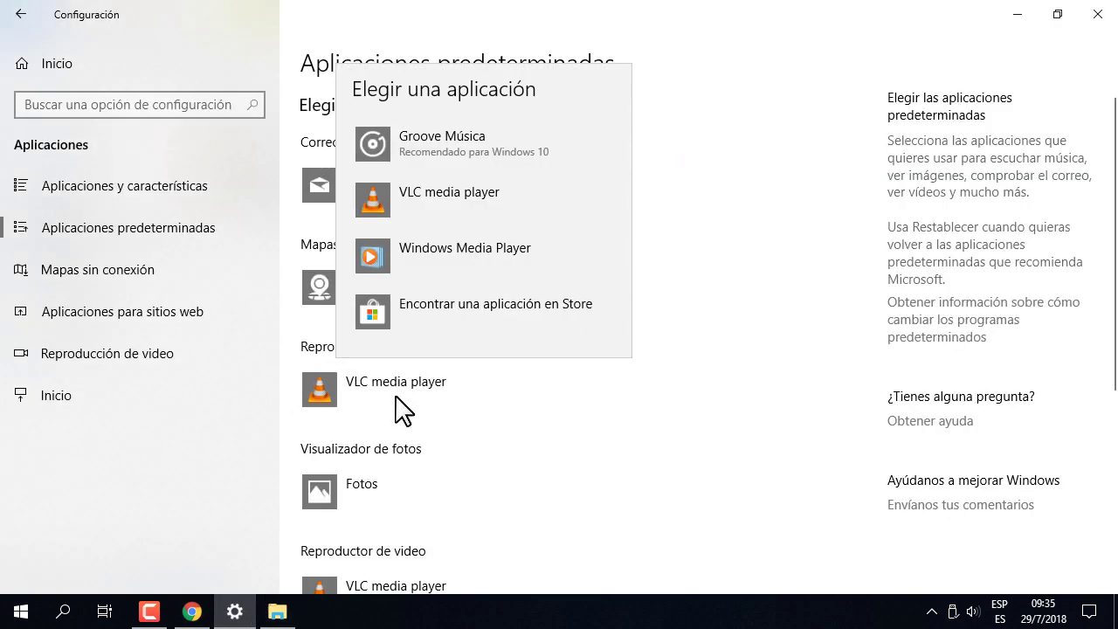
left_click(468, 134)
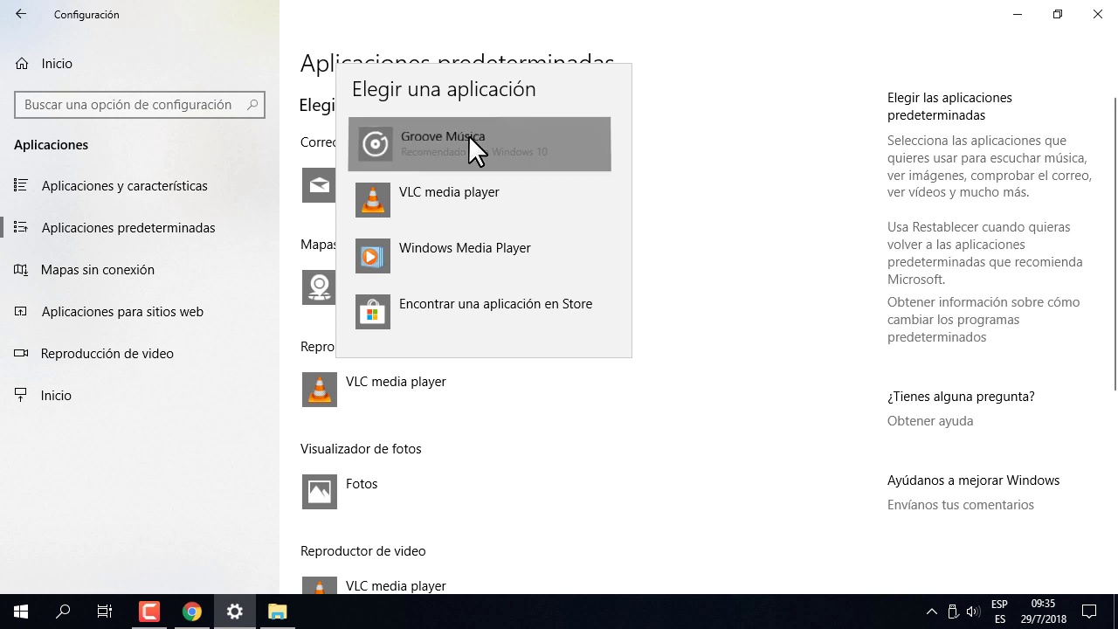
Play Nimbus.mp3 from the Música folder to test the default player, close it, and return to Settings
left_click(277, 611)
double_click(238, 182)
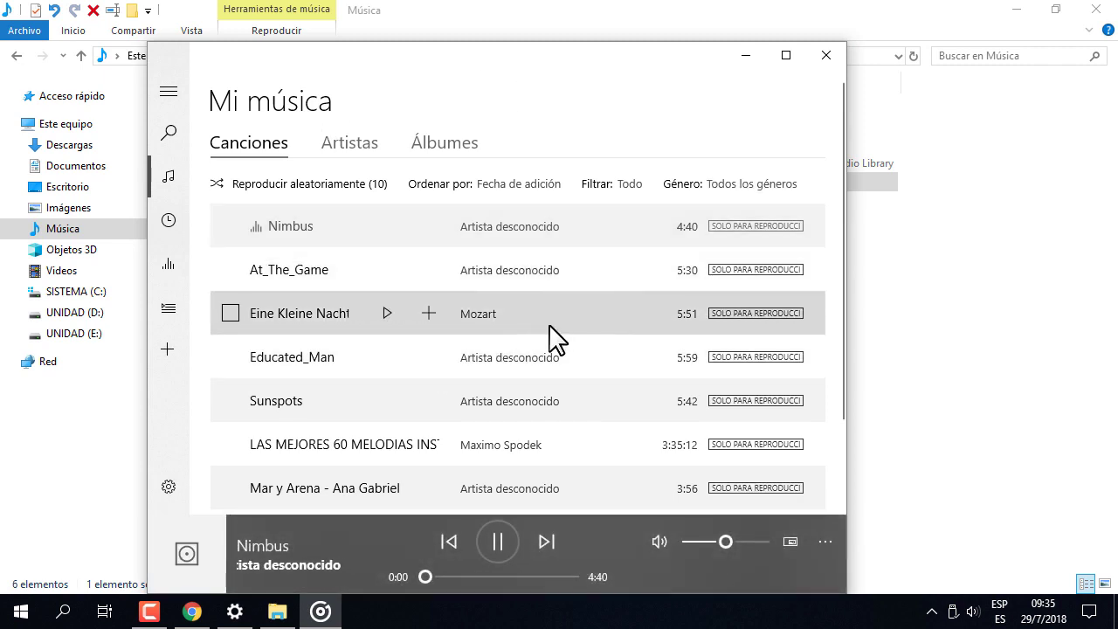
left_click(834, 54)
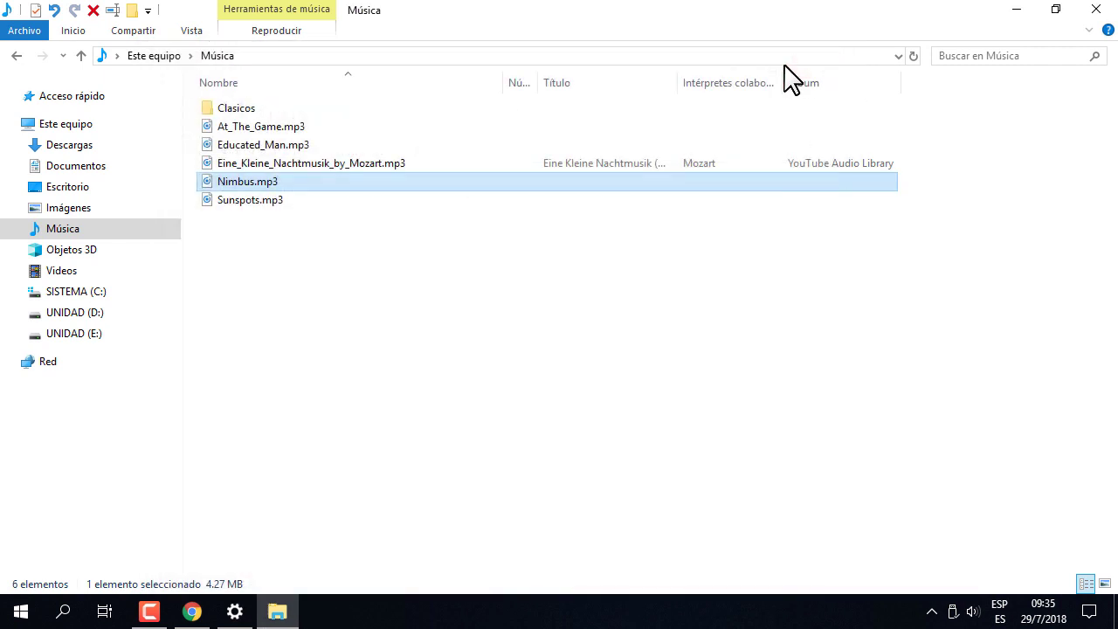
left_click(234, 614)
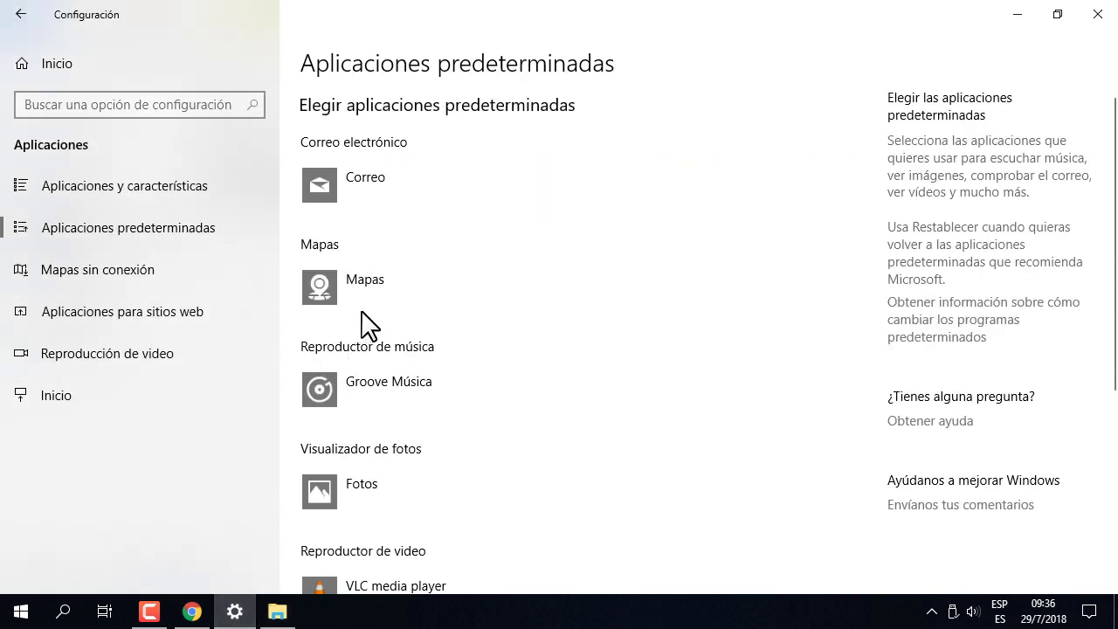
Set Windows Media Player as the default music player and test it by playing Educated_Man.mp3 from the Música folder, closing the player when finished
left_click(378, 376)
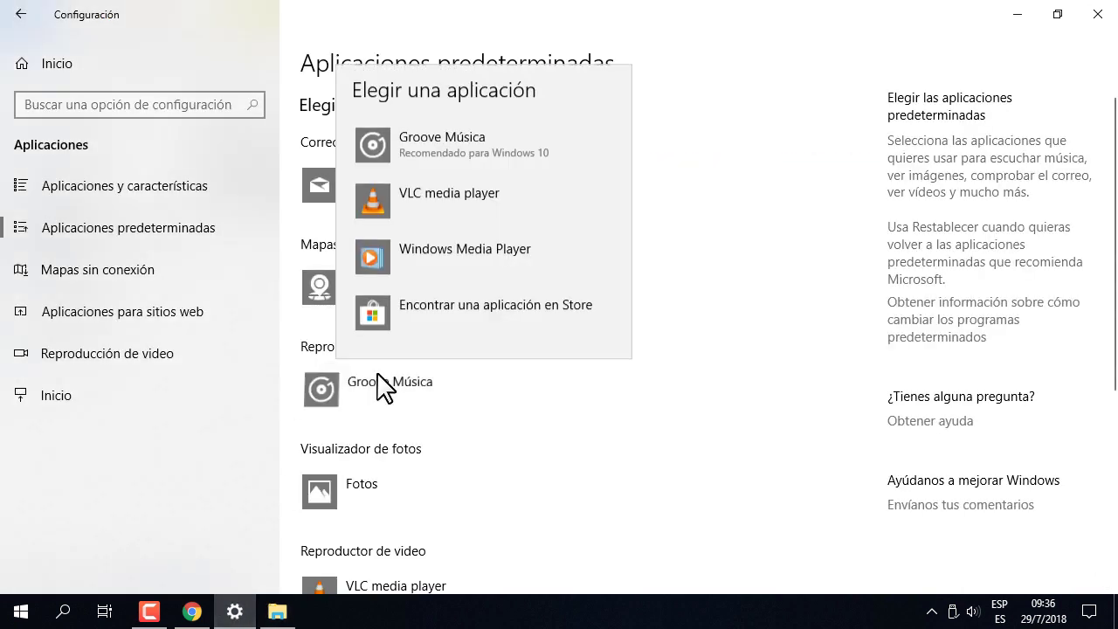
left_click(460, 248)
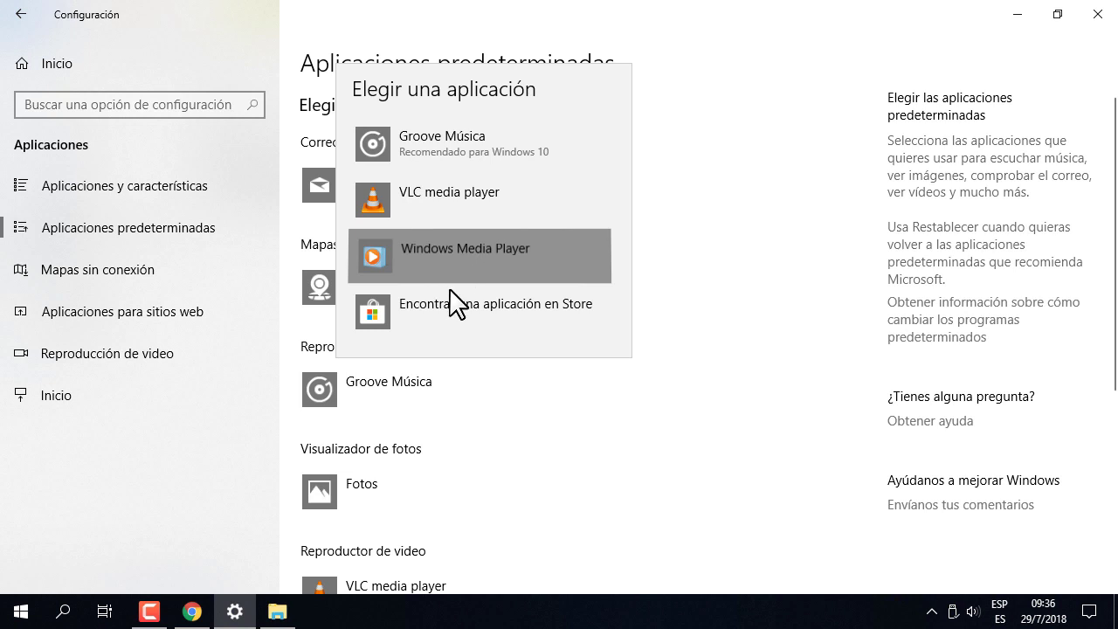
left_click(277, 612)
double_click(253, 145)
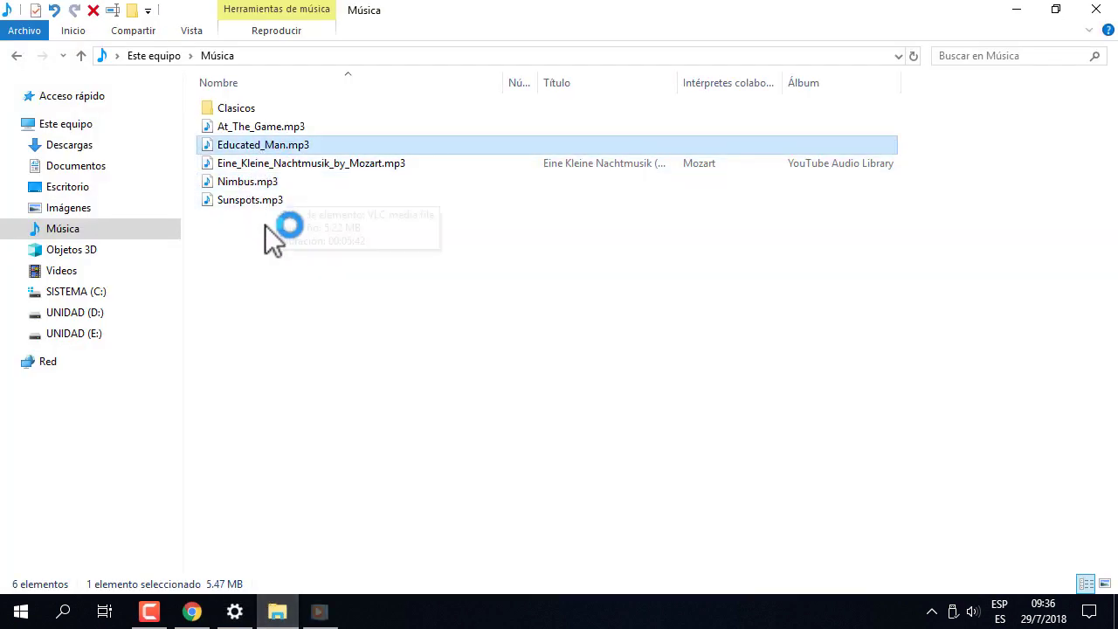
left_click_drag(125, 34, 563, 208)
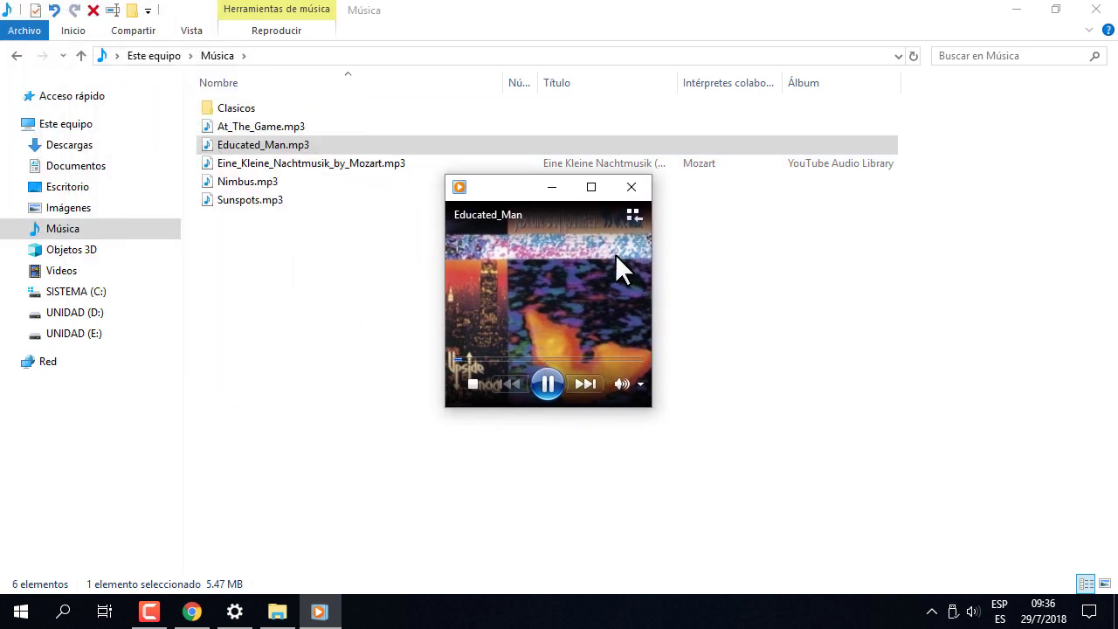
left_click(636, 187)
left_click(1003, 10)
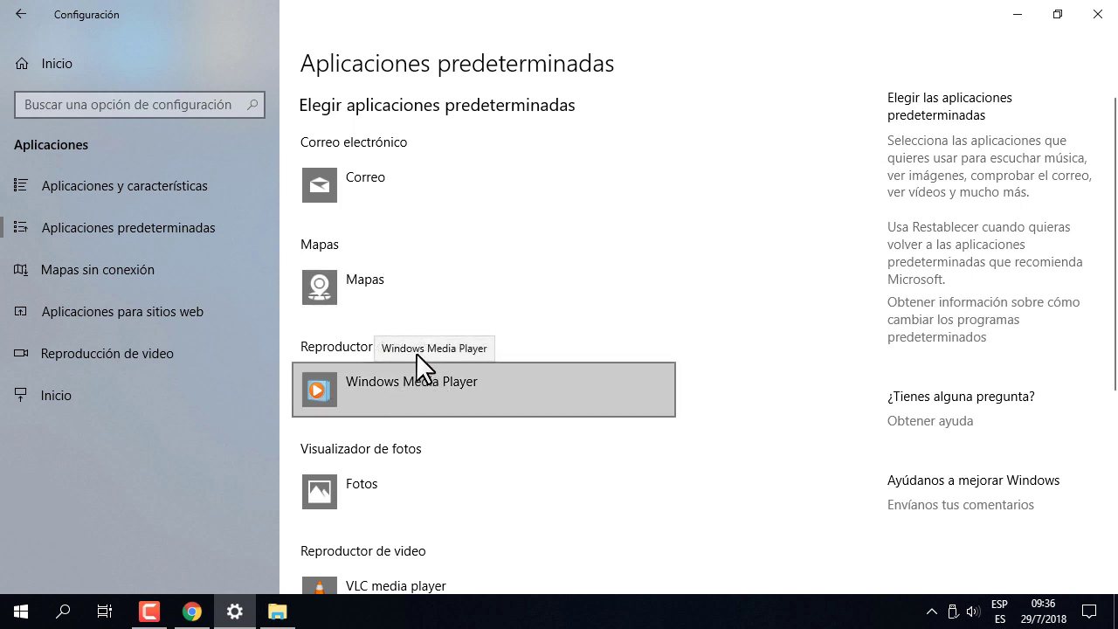
Review the alternative apps offered for the default photo viewer and keep the current choice
scroll(486, 383, "down", 5)
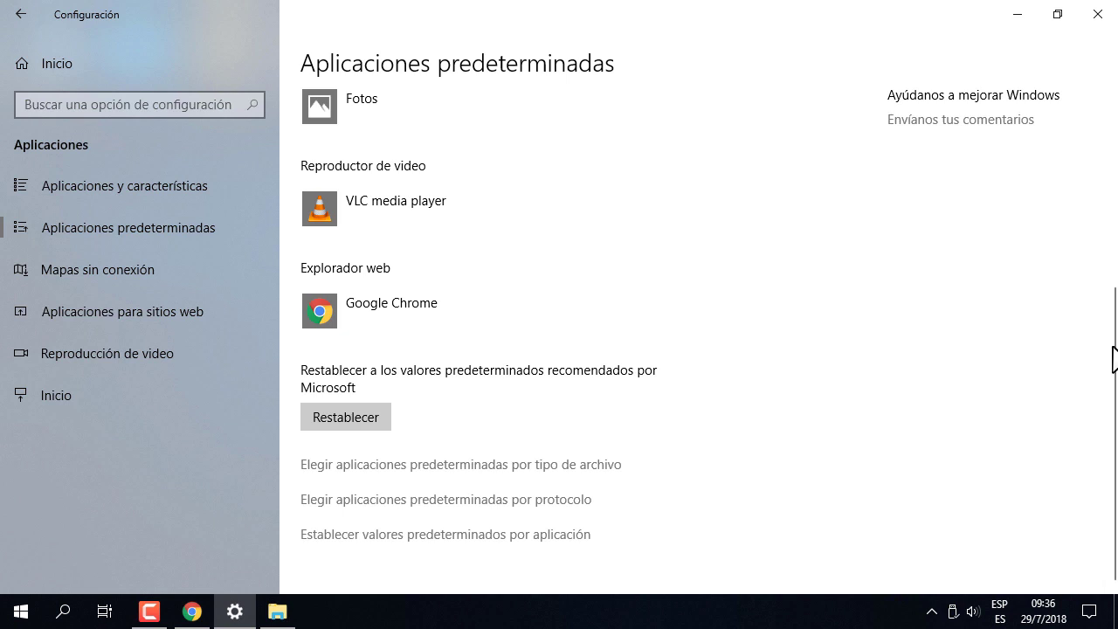
scroll(1114, 358, "up", 2)
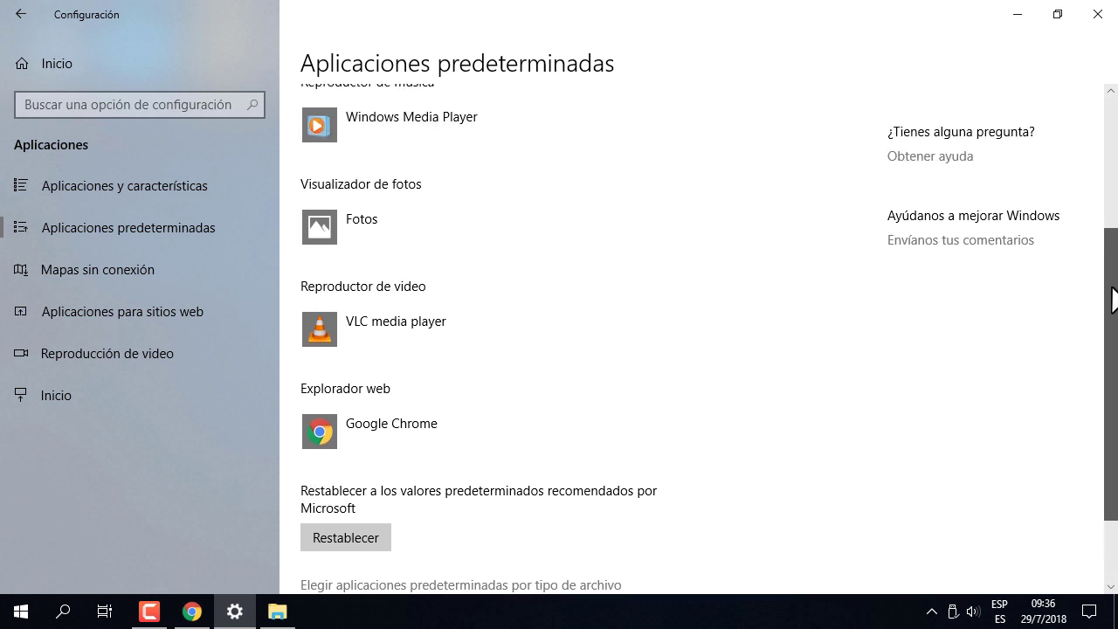
left_click(374, 223)
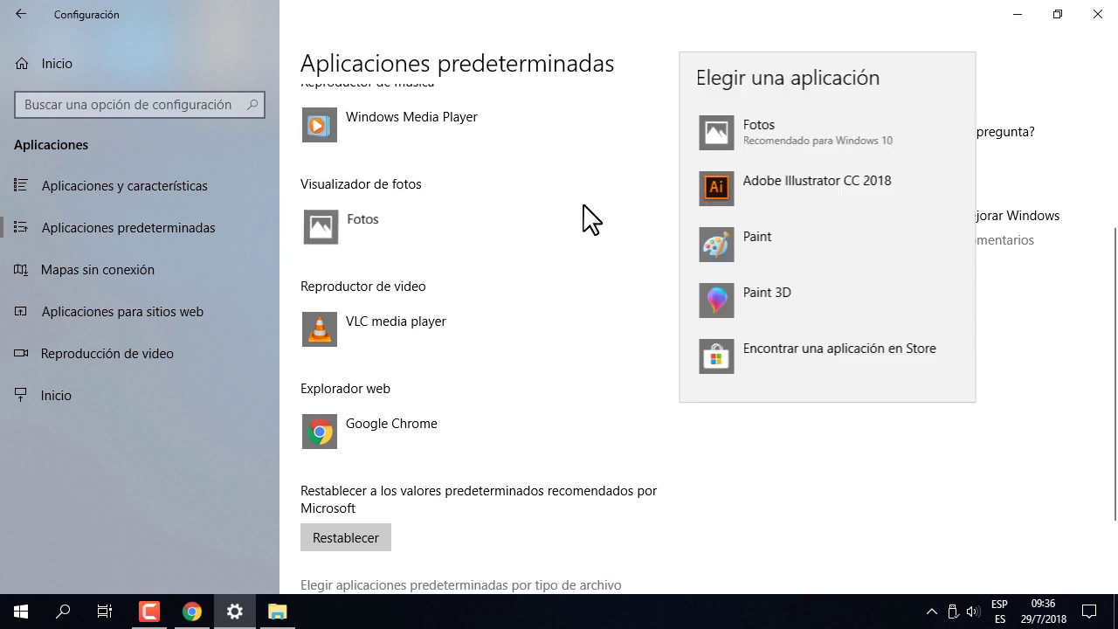
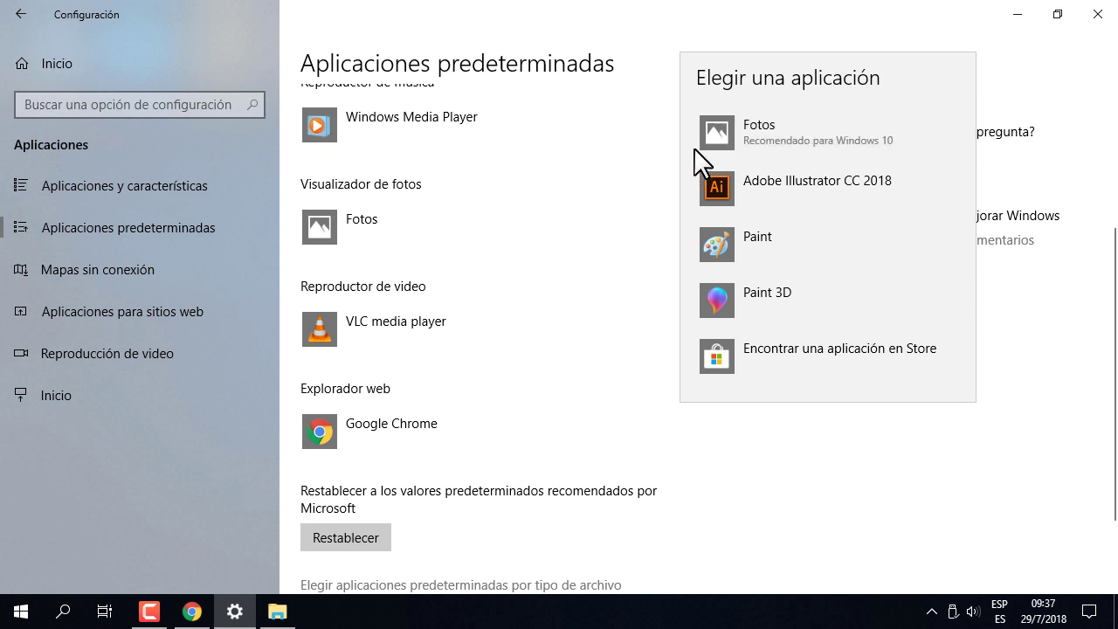
left_click(550, 257)
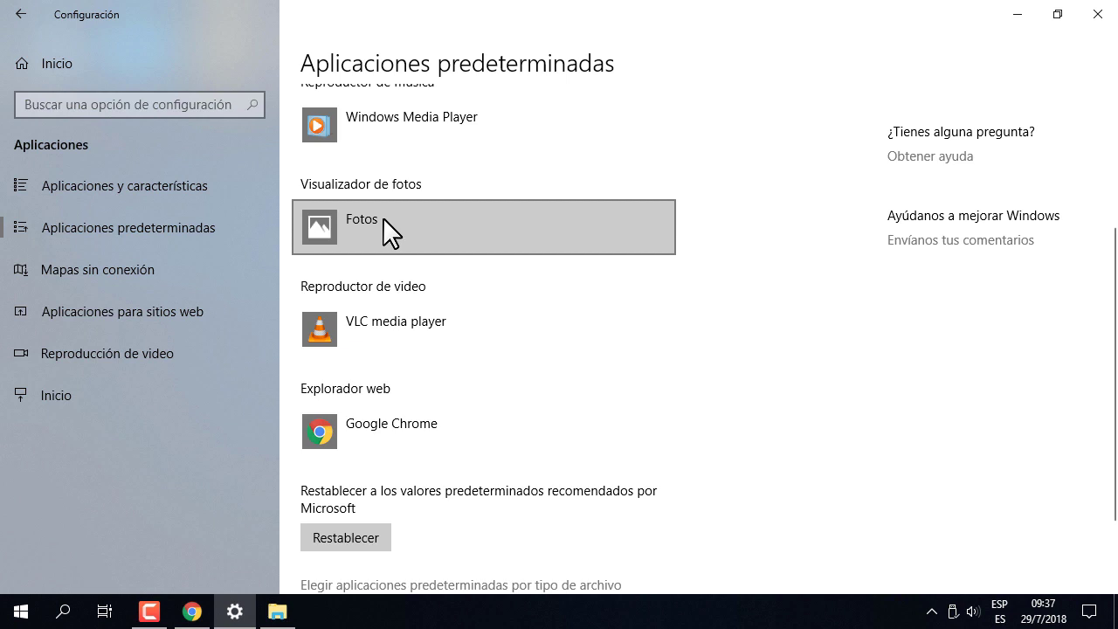
Open the Imágenes folder and view which apps can open computacion-ninos-adultos.jpg, without choosing one
left_click(280, 611)
left_click(67, 213)
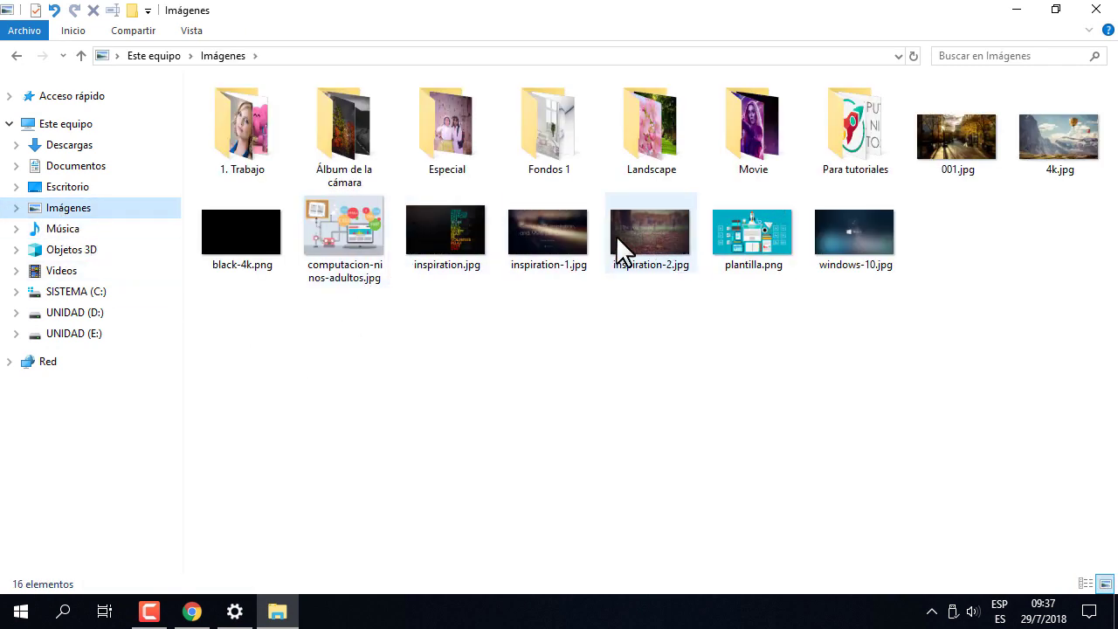
left_click(339, 219)
right_click(339, 217)
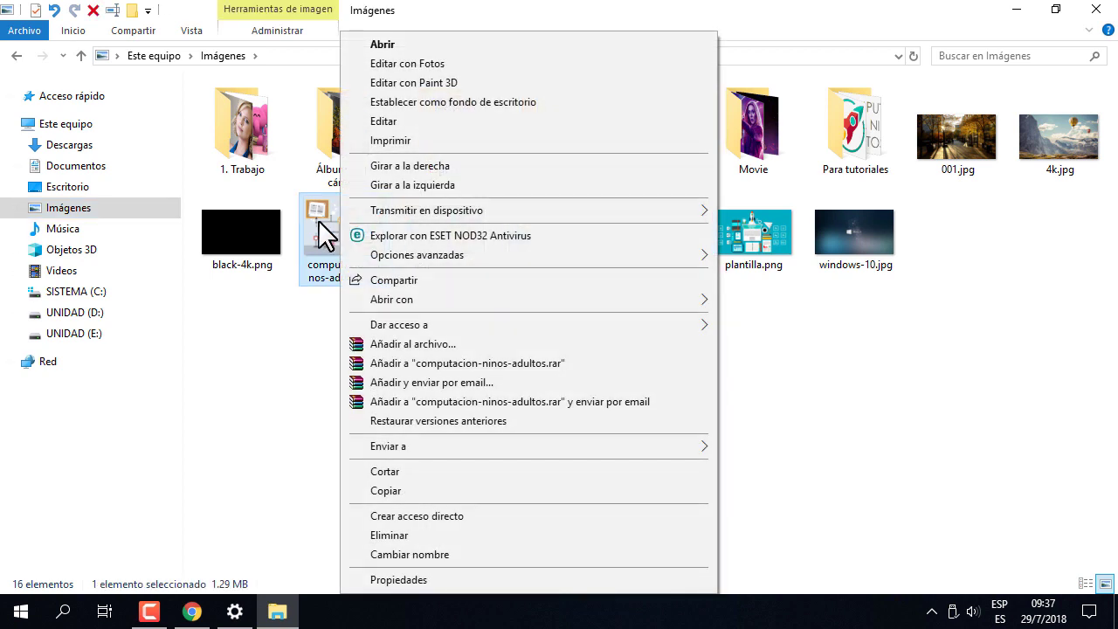
mouse_move(468, 308)
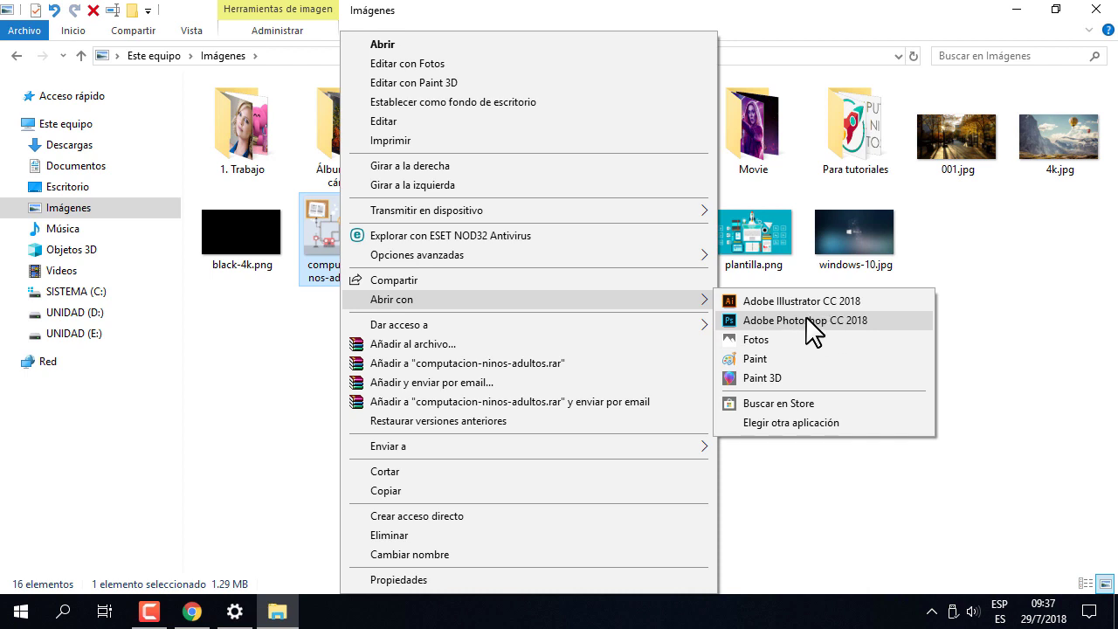
left_click(879, 512)
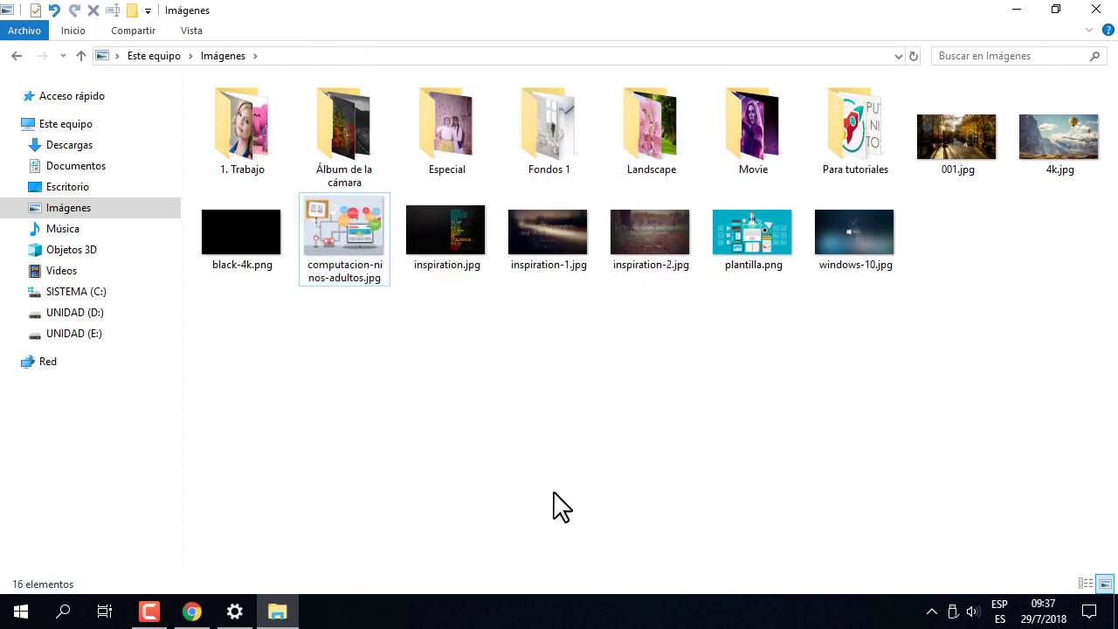
Check the default photo viewer in Settings, and test it by opening computacion-ninos-adultos.jpg from the Imágenes folder and closing it
left_click(235, 611)
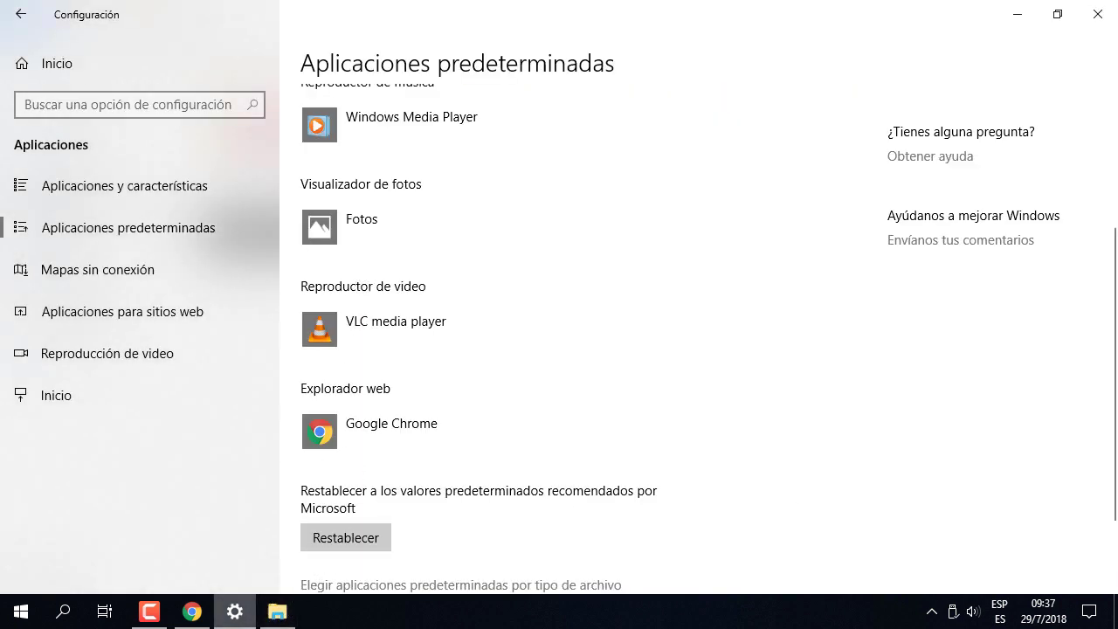
left_click(278, 612)
double_click(346, 230)
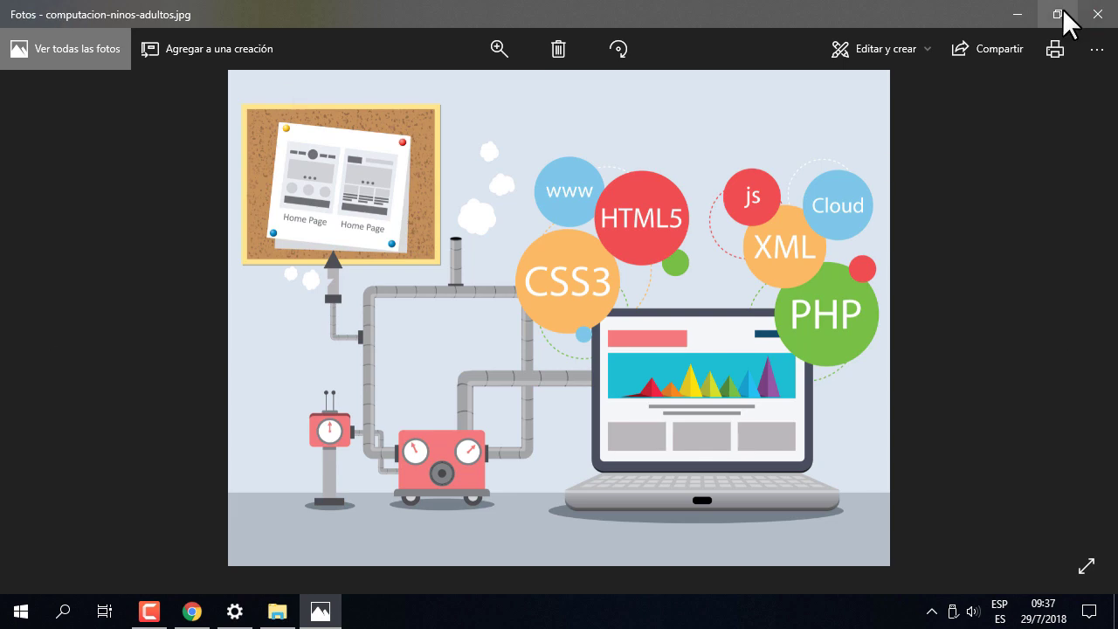
left_click(1097, 14)
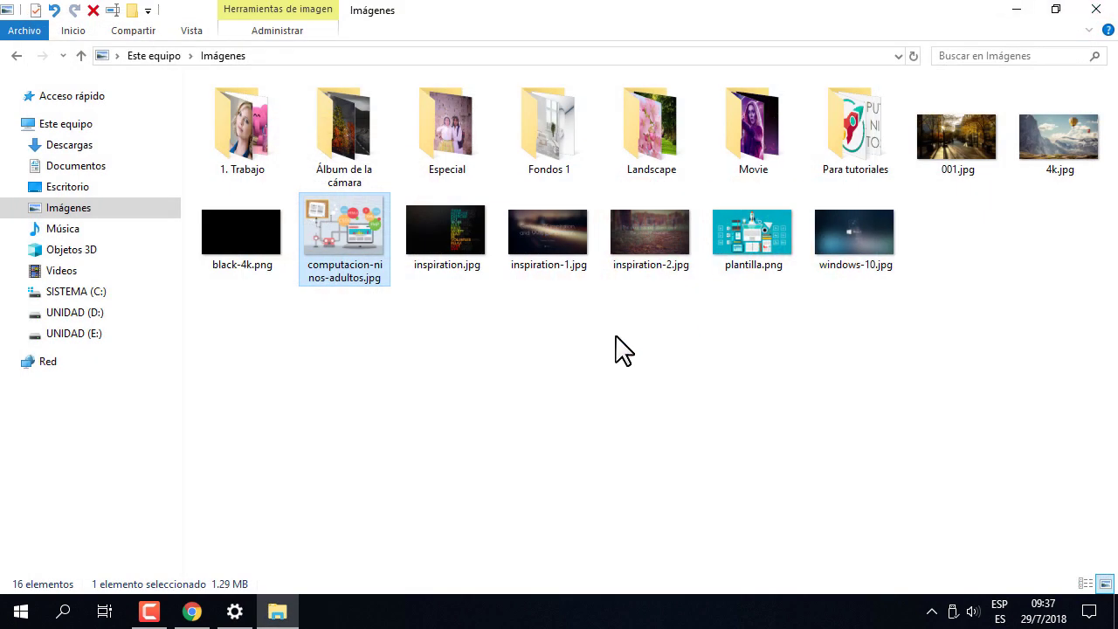
Return to Settings, check the photo viewer choices again without changing anything, and minimize the window
left_click(249, 616)
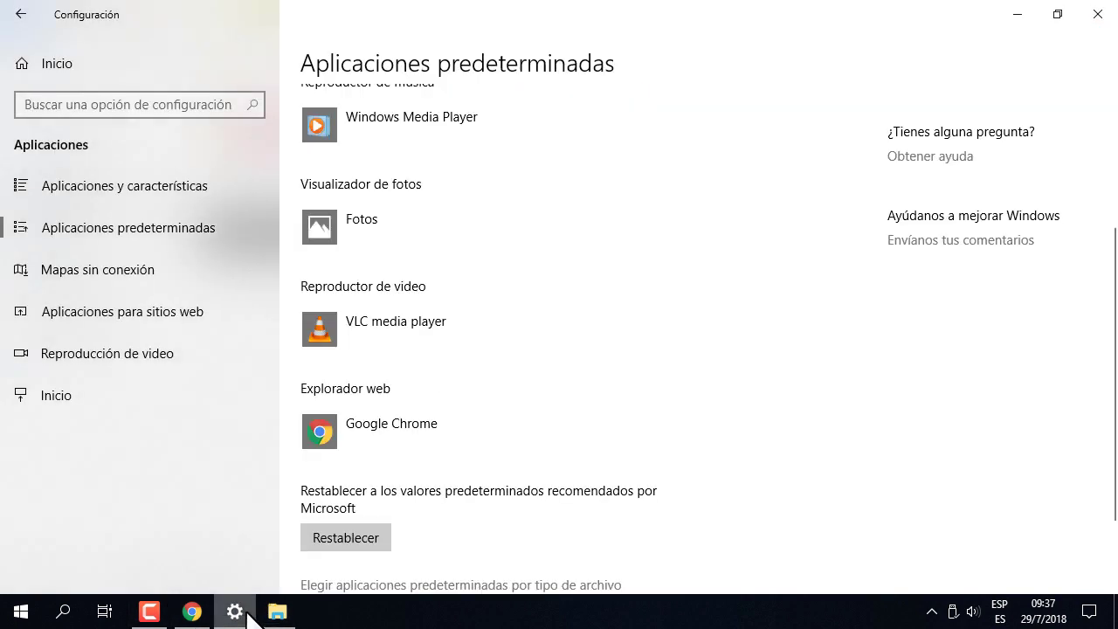
left_click(401, 226)
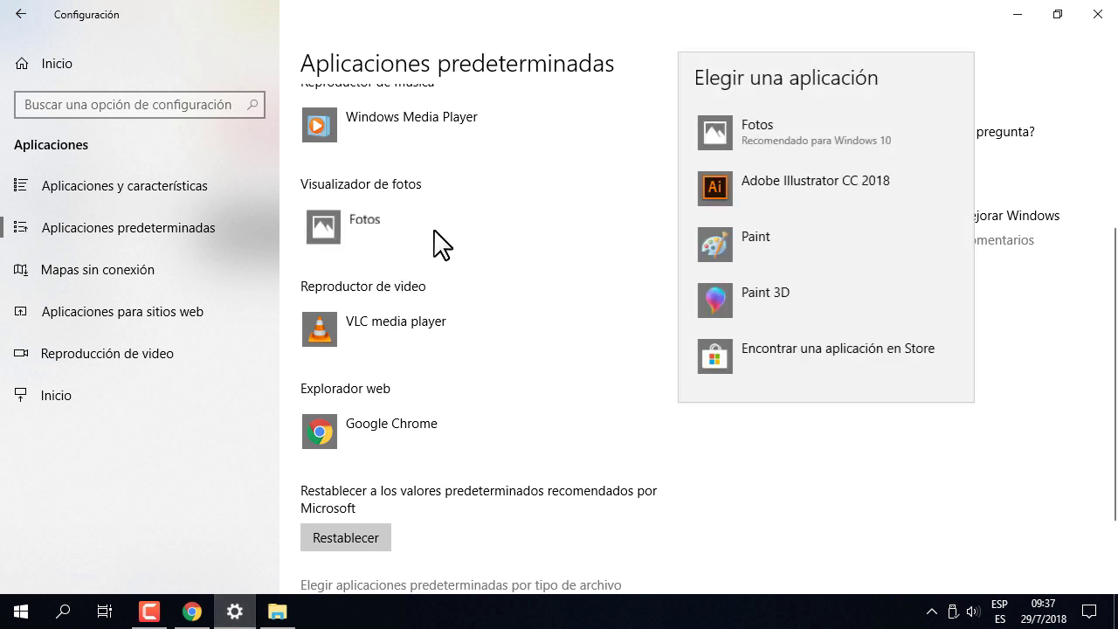
left_click(861, 505)
left_click(1019, 16)
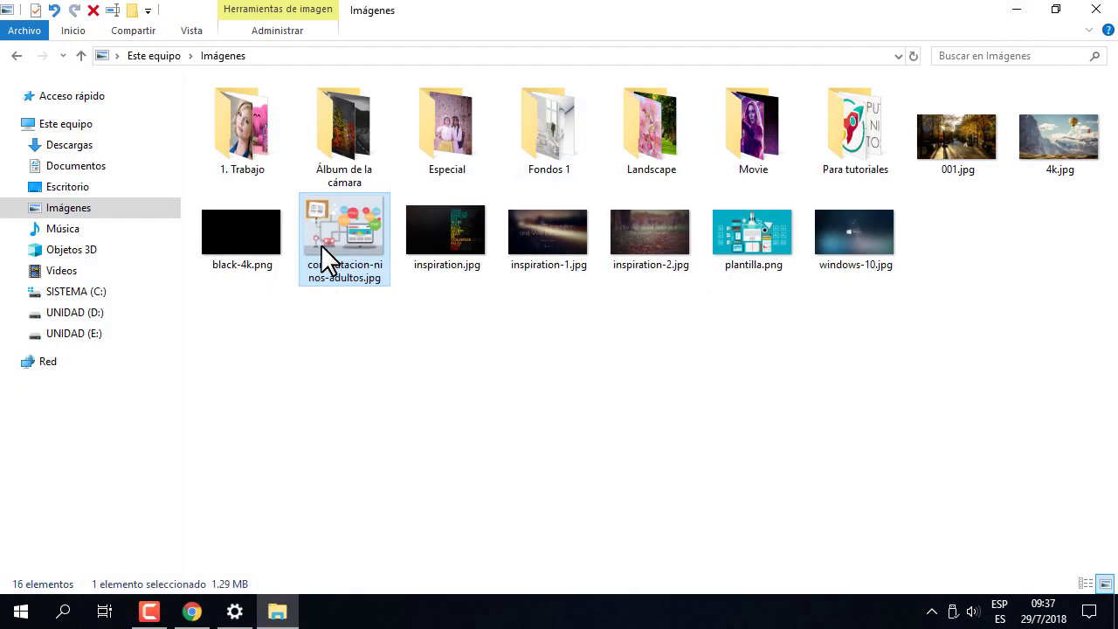
Open computacion-ninos-adultos.jpg with Adobe Photoshop CC 2018, check the default photo viewer in Settings while it loads, and close Photoshop
right_click(344, 229)
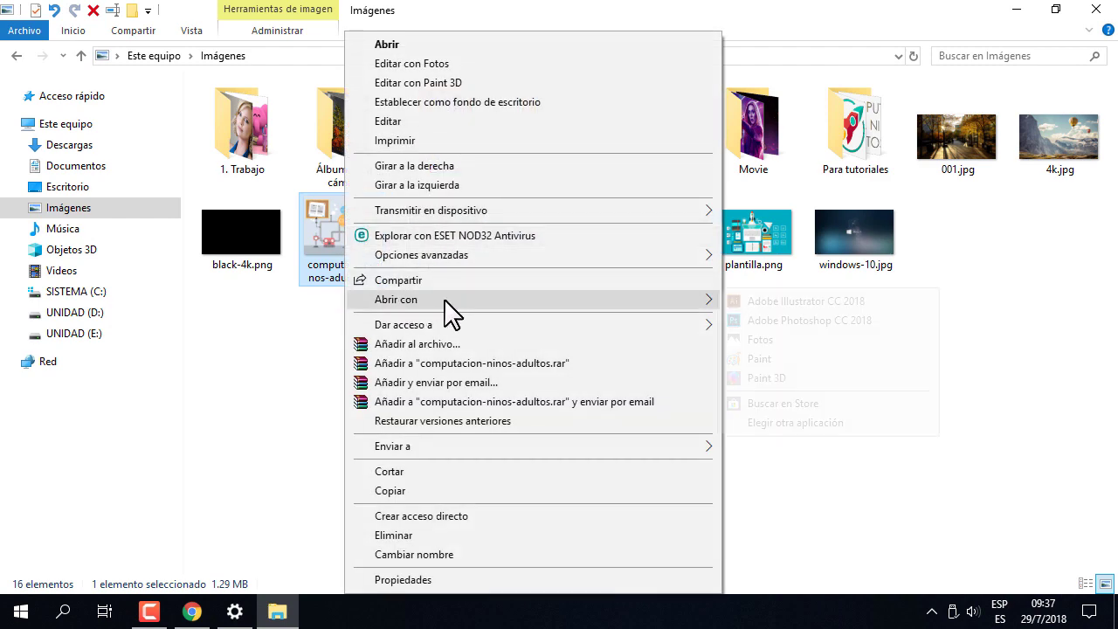
left_click(762, 319)
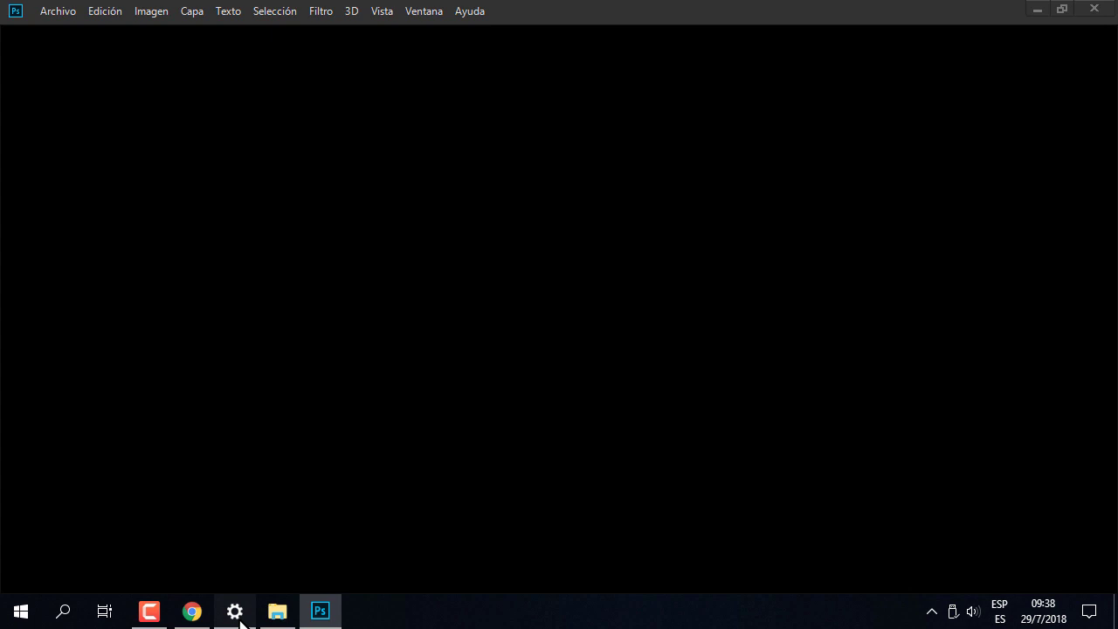
left_click(237, 615)
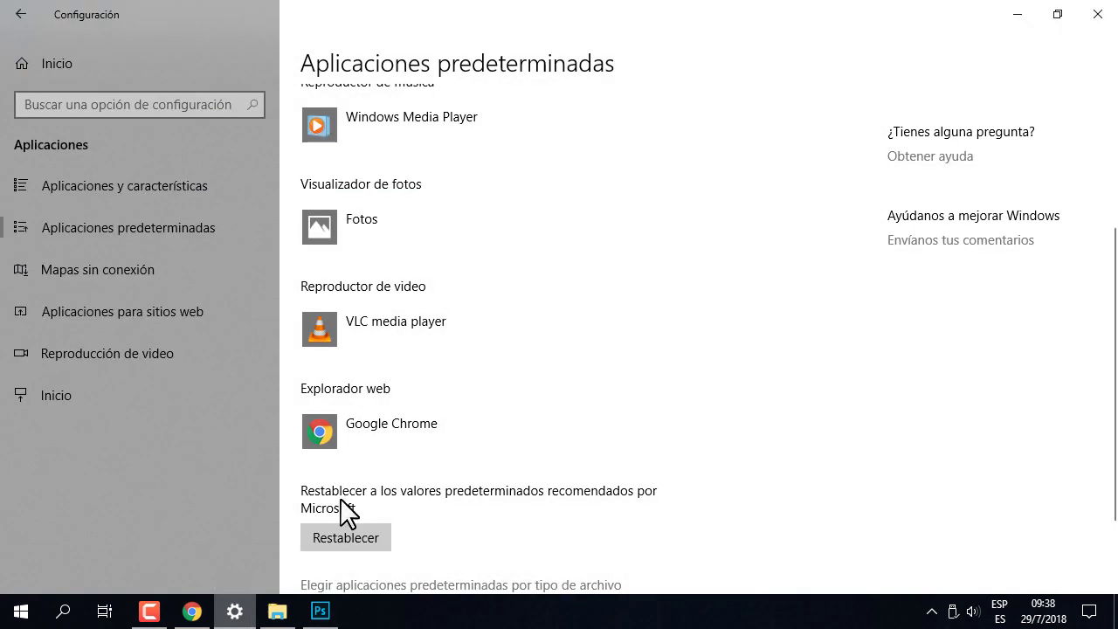
left_click(402, 250)
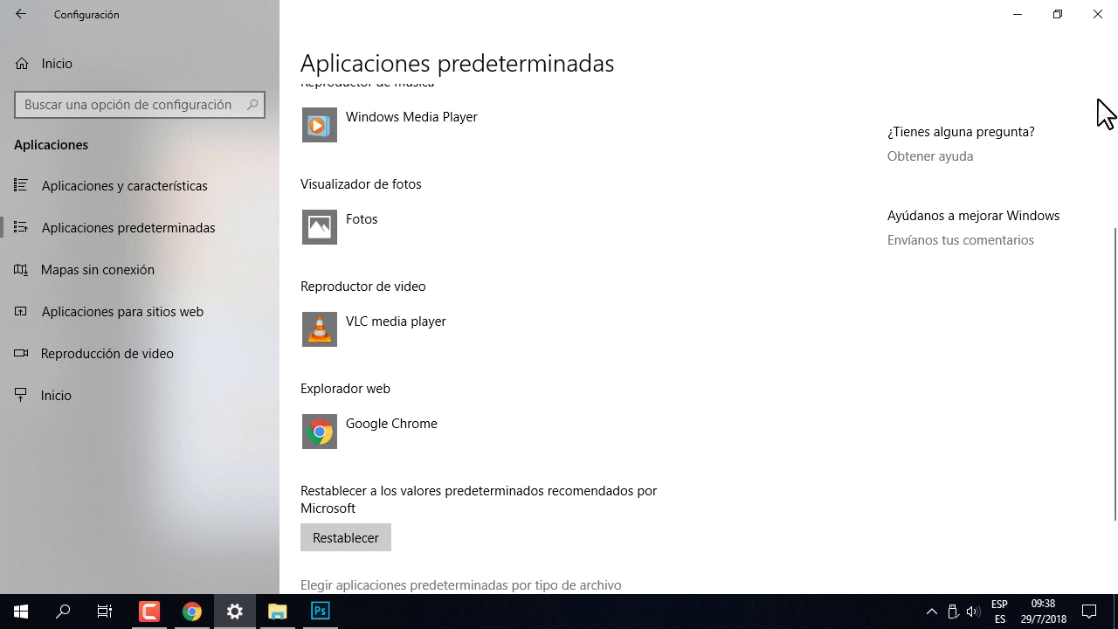
left_click(1024, 15)
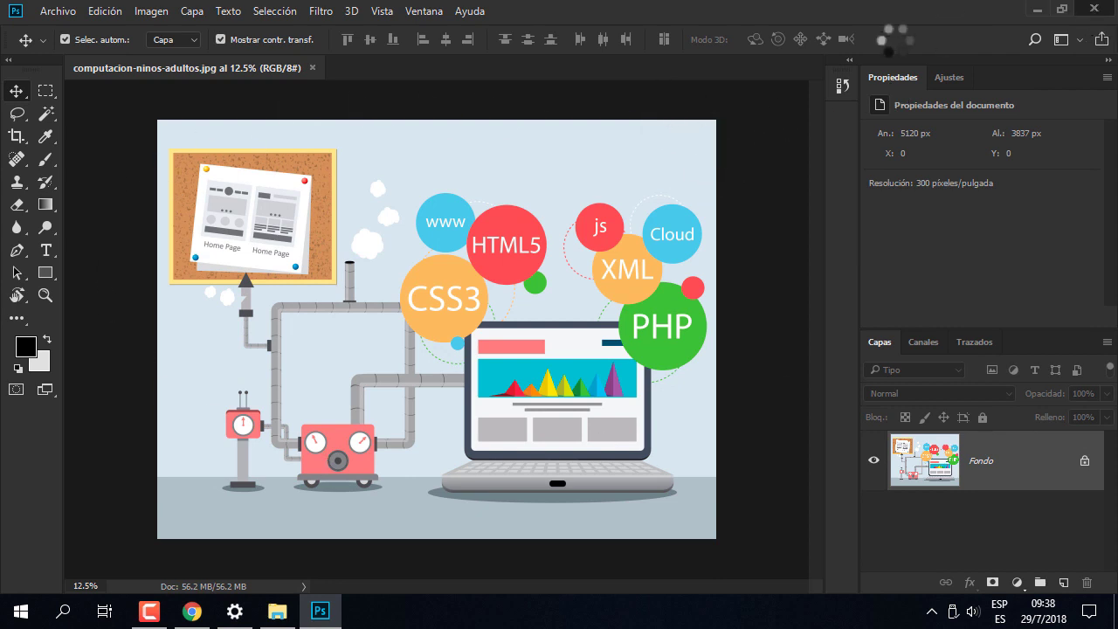
left_click(1094, 8)
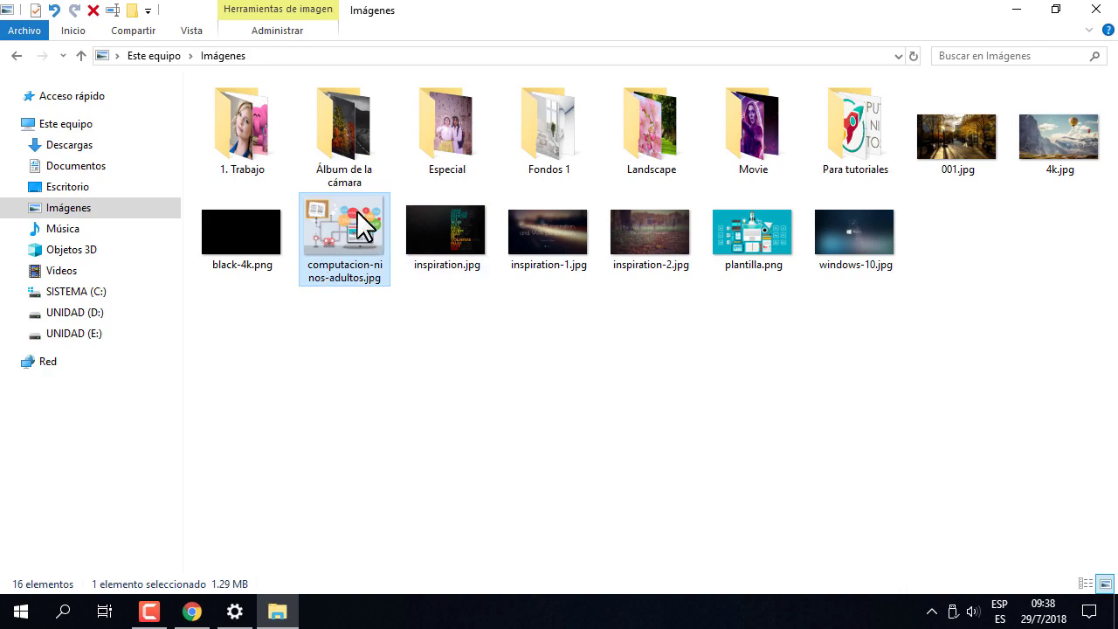
Open computacion-ninos-adultos.jpg in the default photo viewer, close it, and switch to Settings to compare the photo viewer entry
double_click(349, 210)
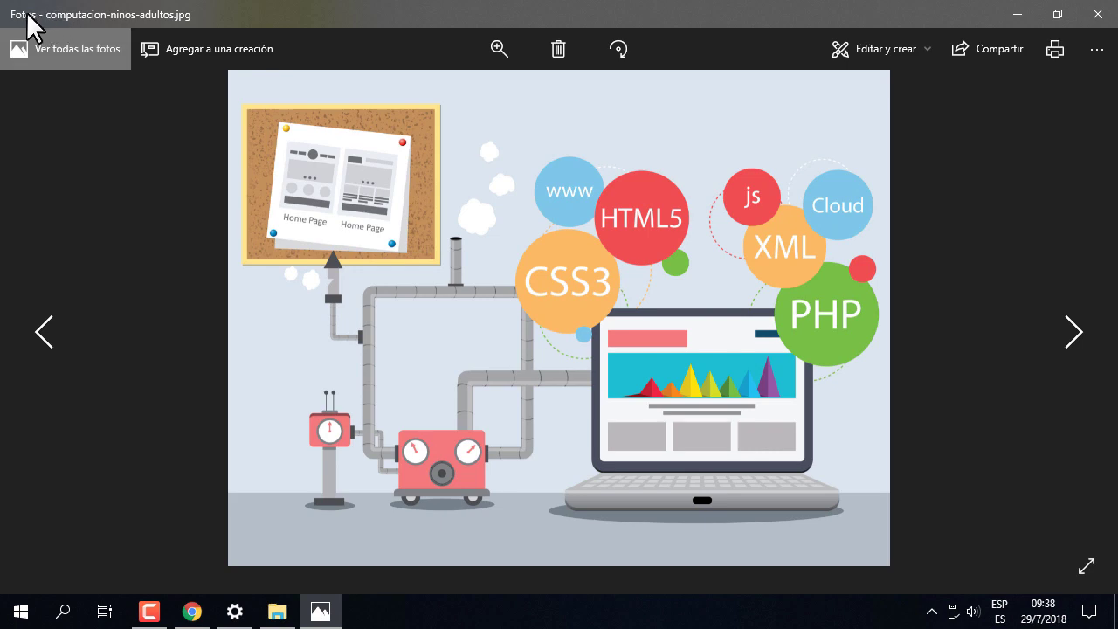
left_click(1097, 14)
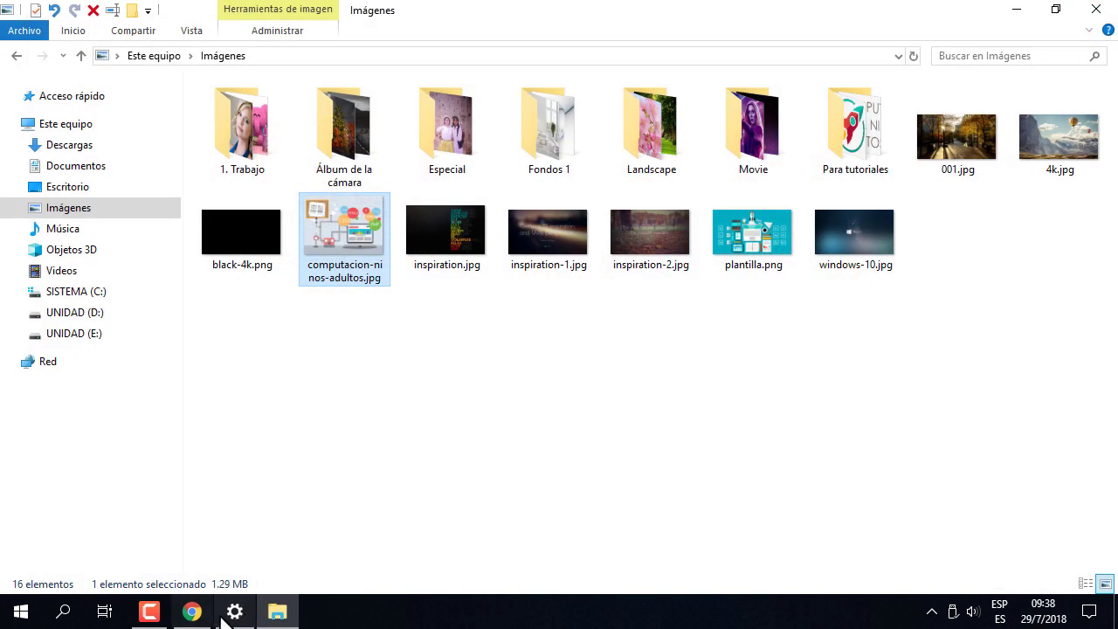
left_click(229, 613)
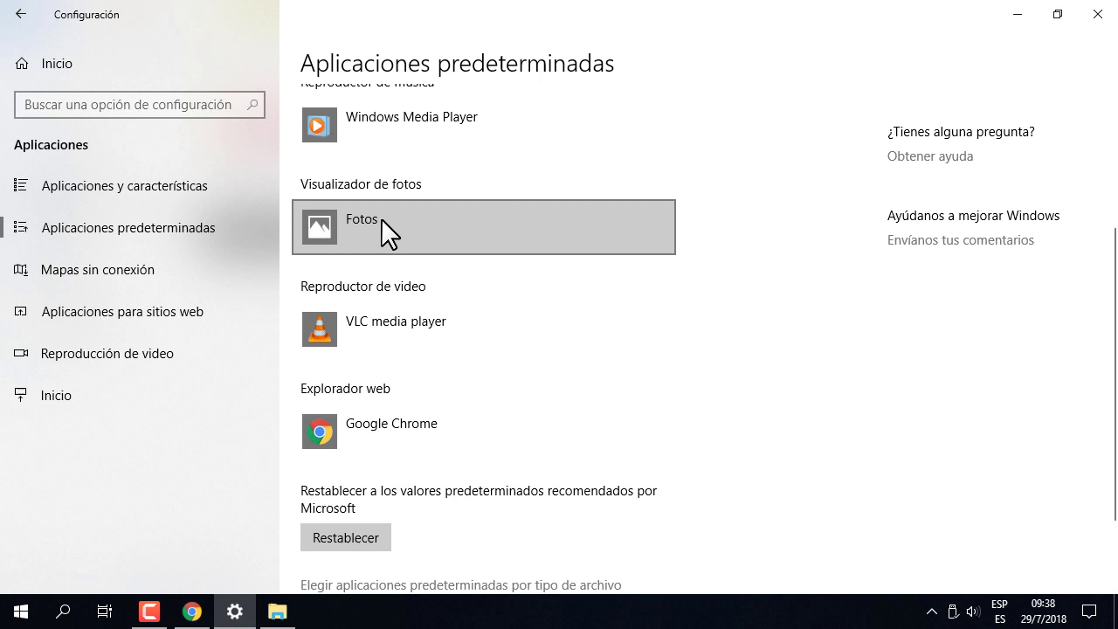
In the Imágenes folder, examine the other-app chooser for computacion-ninos-adultos.jpg with Adobe Photoshop CC 2018 selected, and dismiss it without applying
left_click(278, 614)
right_click(328, 222)
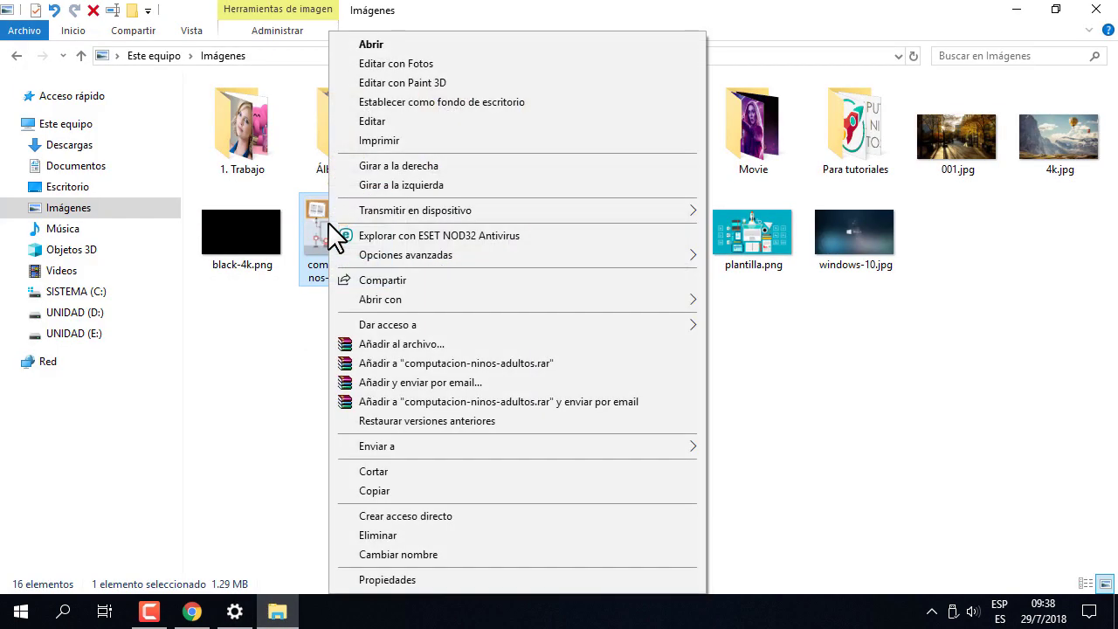
mouse_move(378, 295)
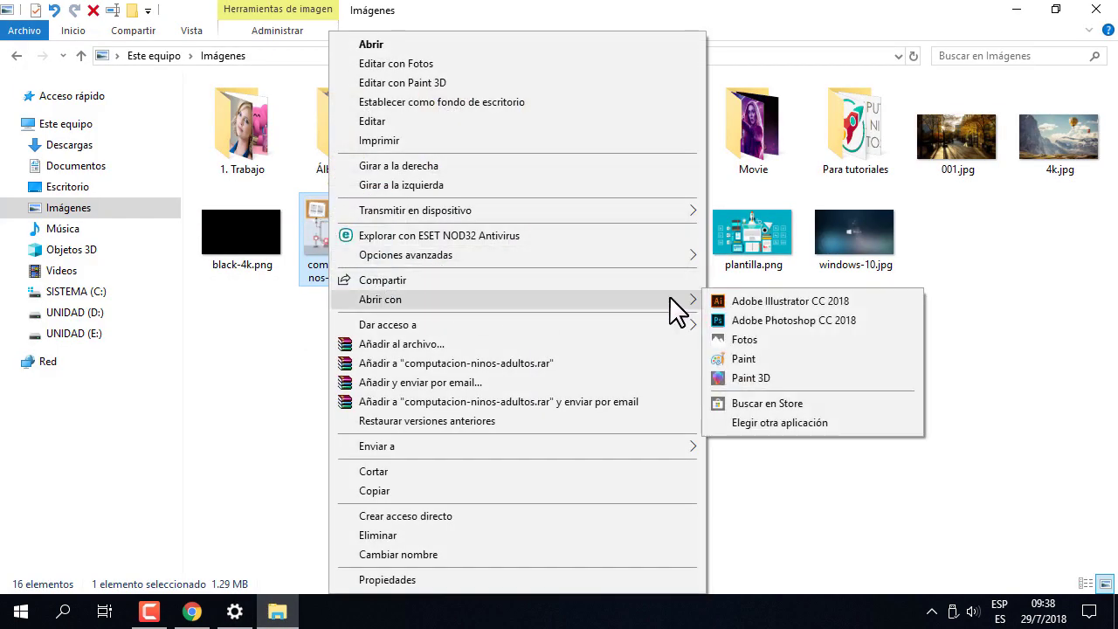
left_click(767, 425)
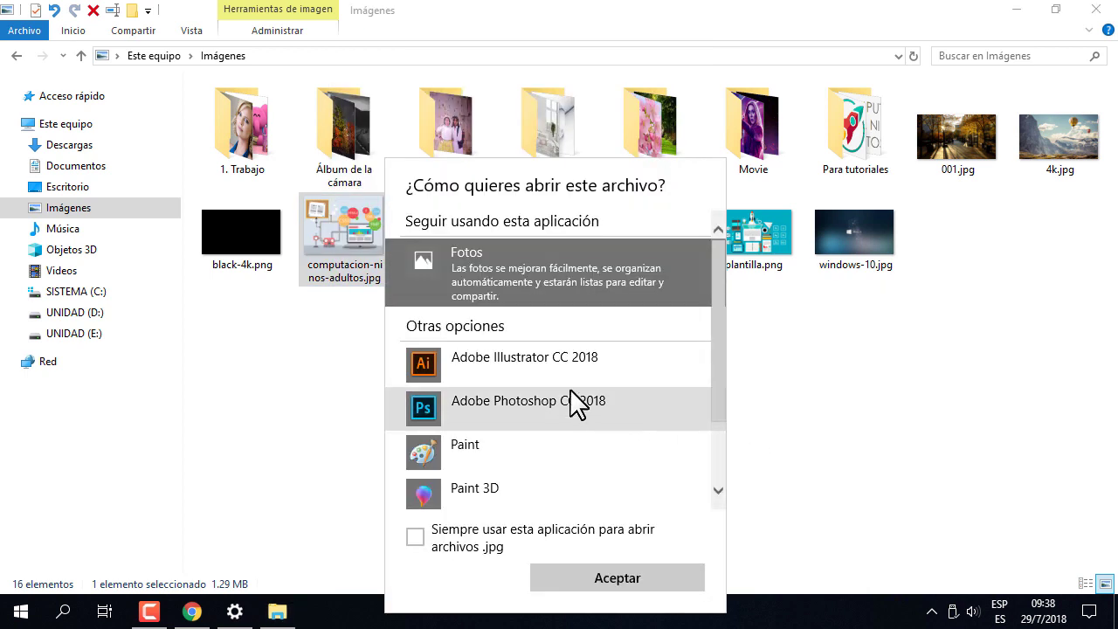
left_click(541, 408)
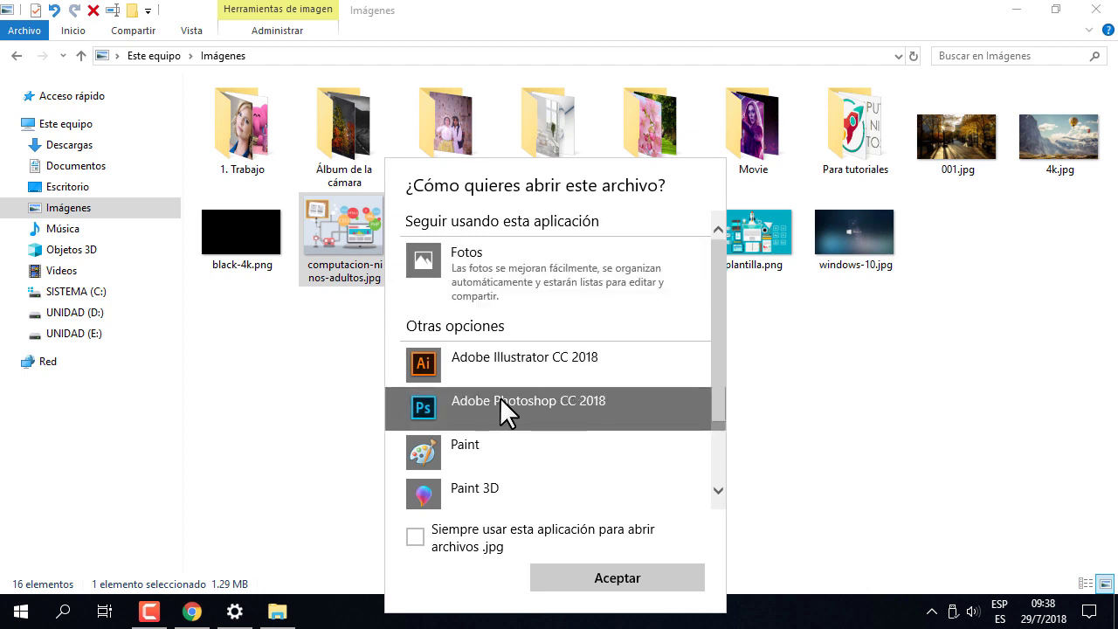
left_click(415, 536)
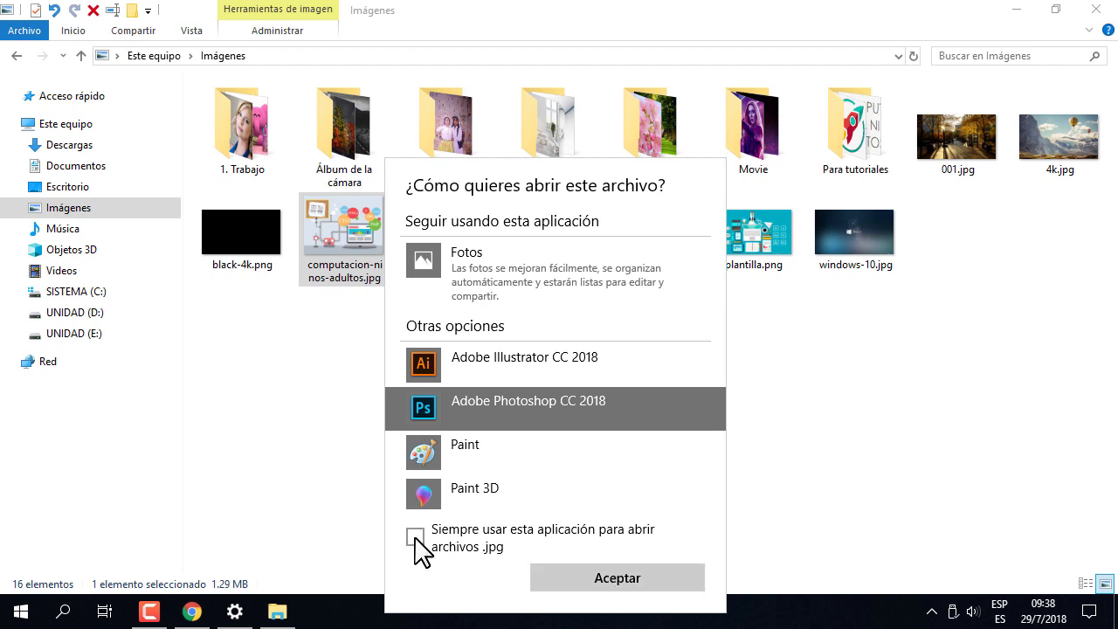
left_click(813, 367)
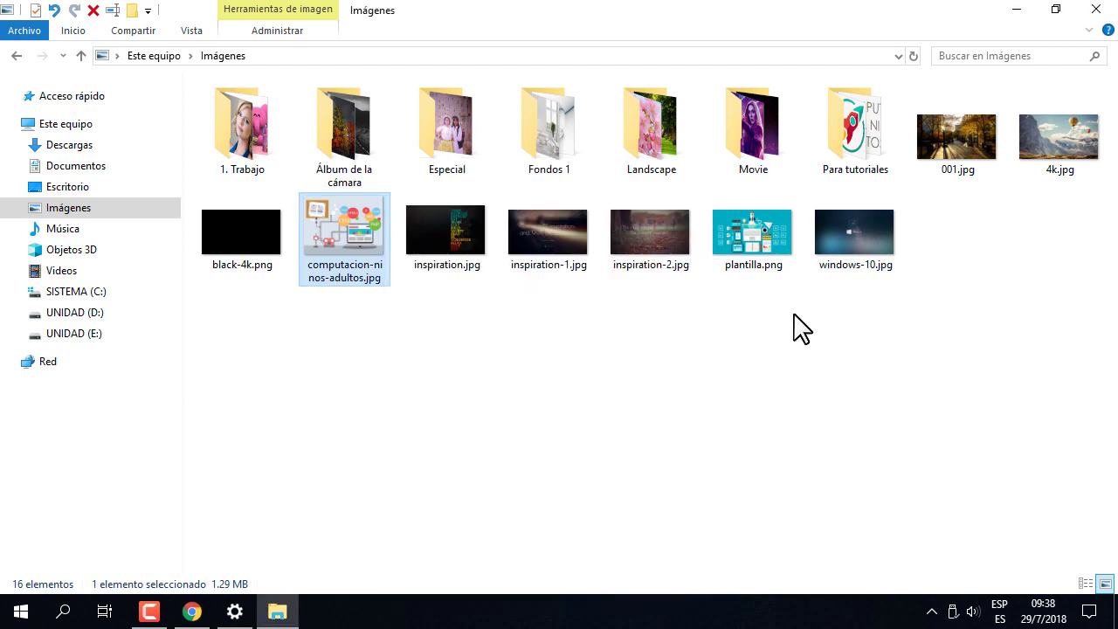
Examine the other-app chooser for plantilla.png with Adobe Photoshop CC 2018 selected and the always-use option for .png files, dismissing it without applying
left_click(666, 278)
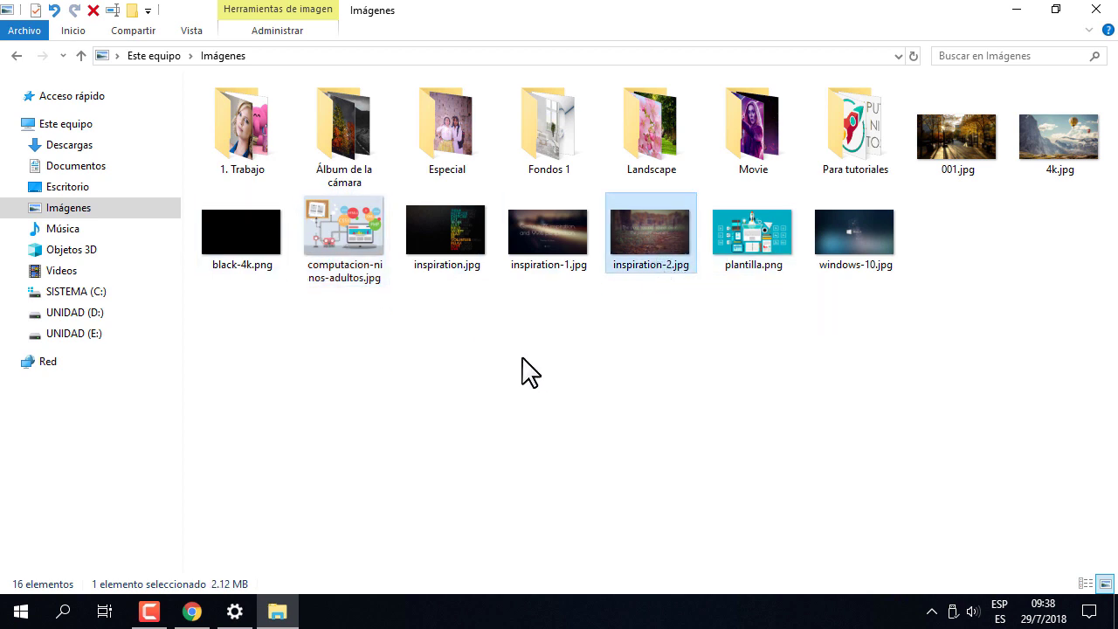
left_click(751, 249)
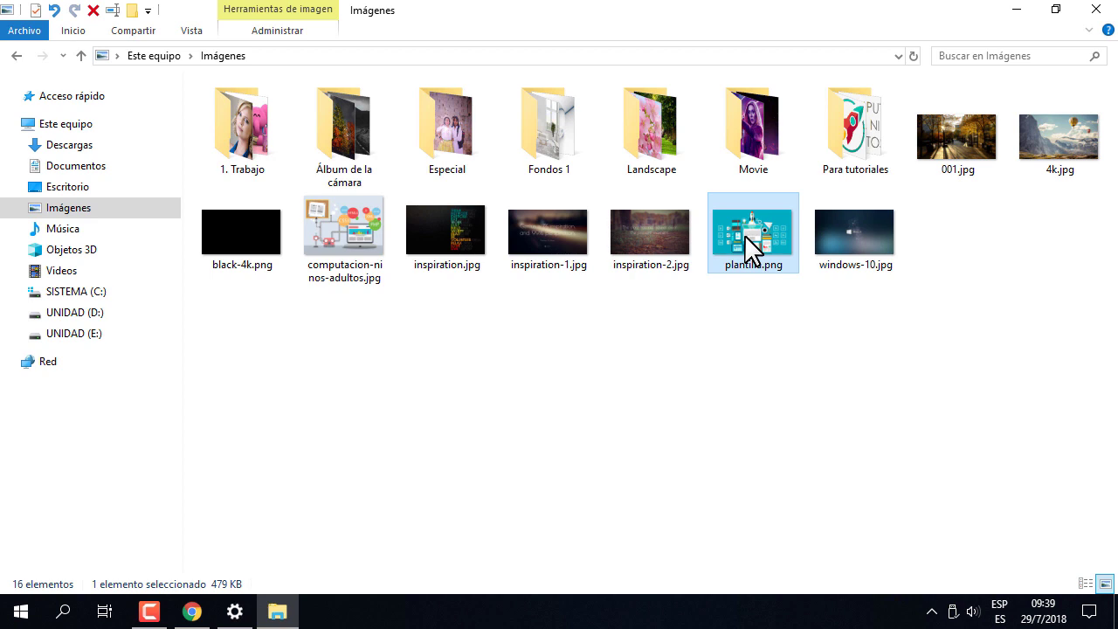
left_click(247, 234)
left_click(749, 245)
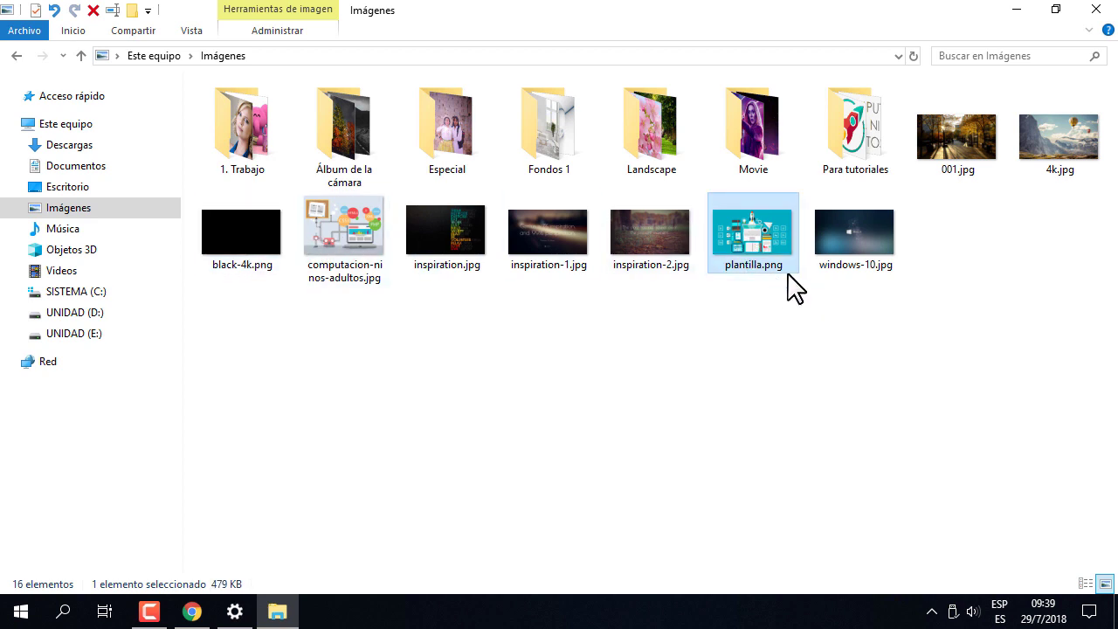
right_click(724, 229)
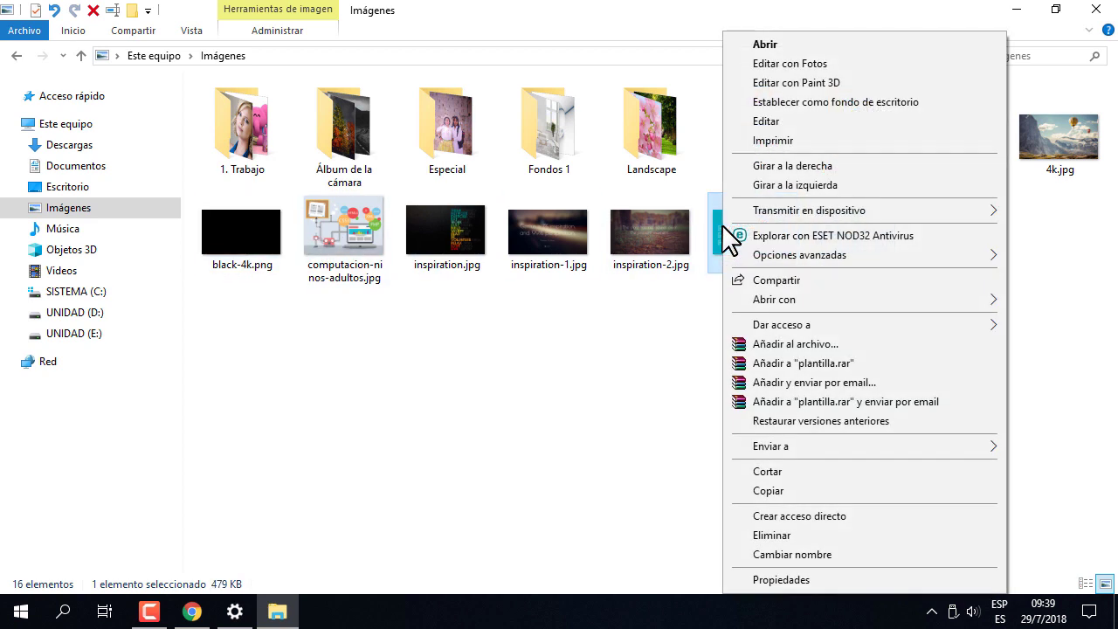
mouse_move(804, 300)
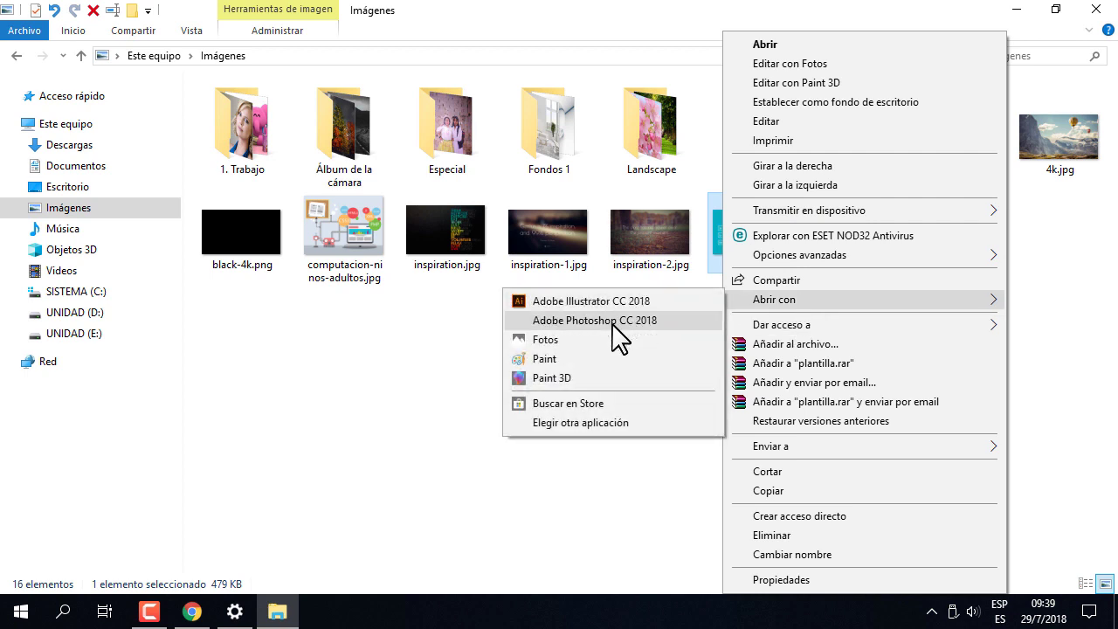
left_click(597, 424)
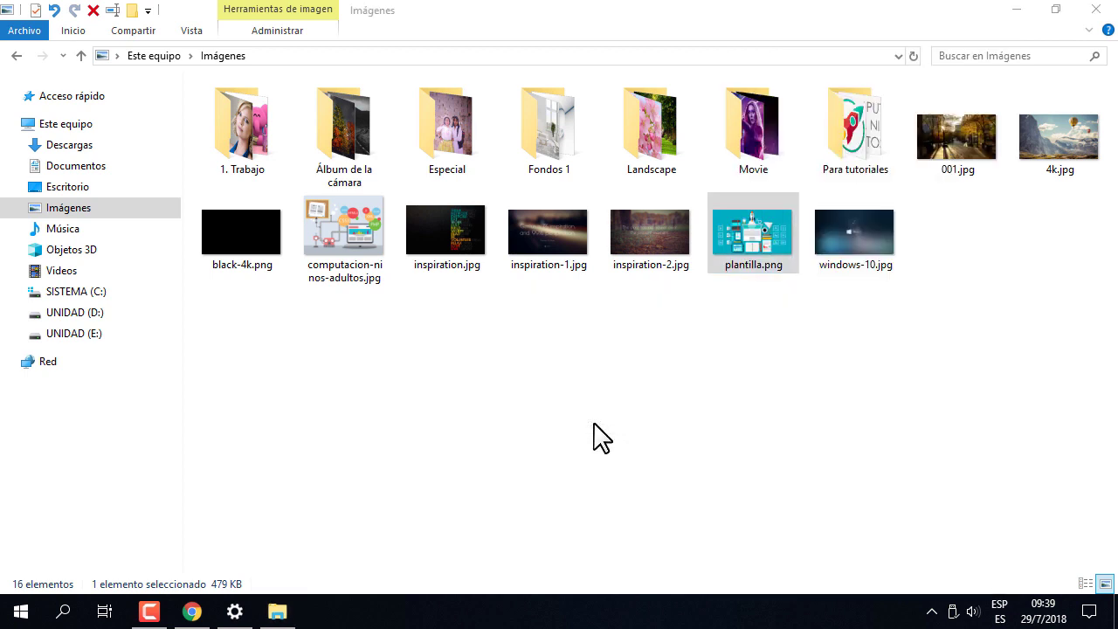
left_click(516, 410)
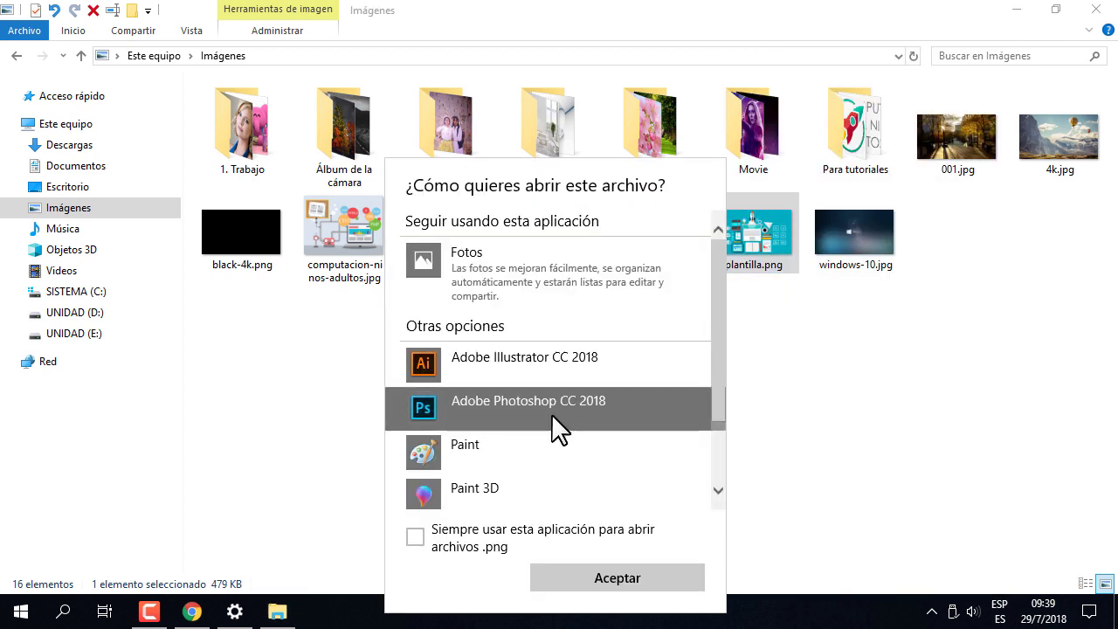
left_click(416, 539)
left_click(852, 459)
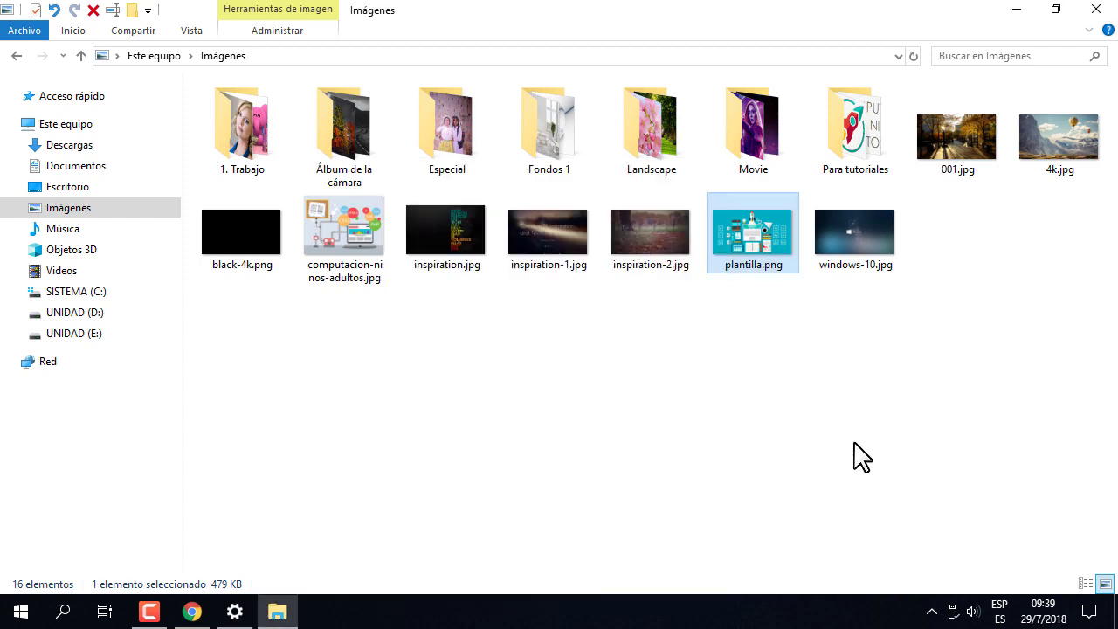
Return to Settings and examine the app choices for the default video player and web browser without changing either
left_click(1007, 16)
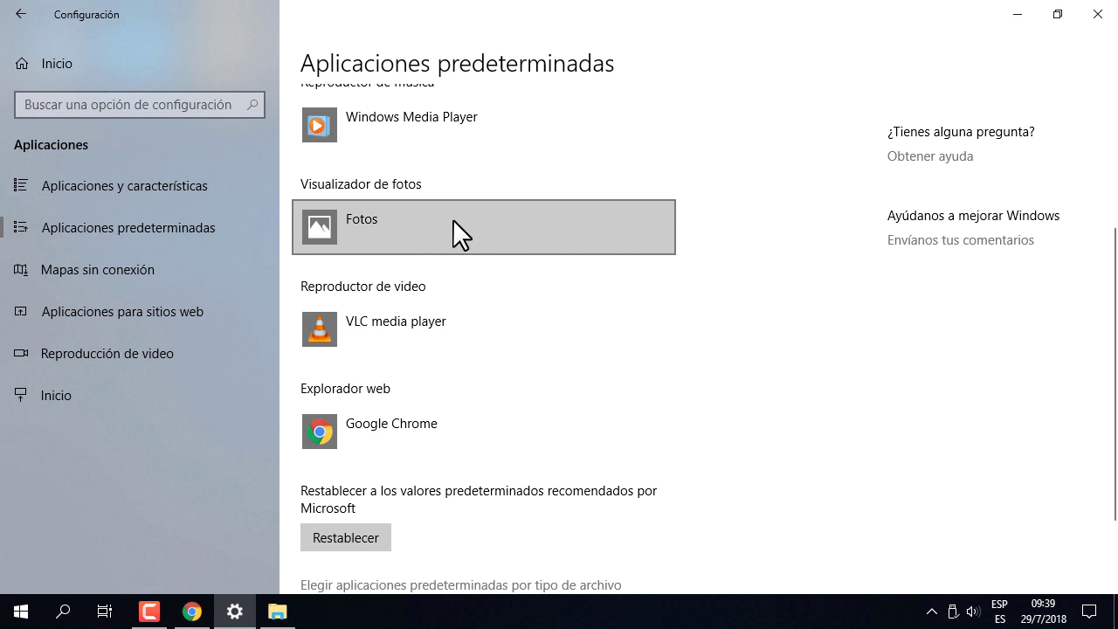
left_click(447, 320)
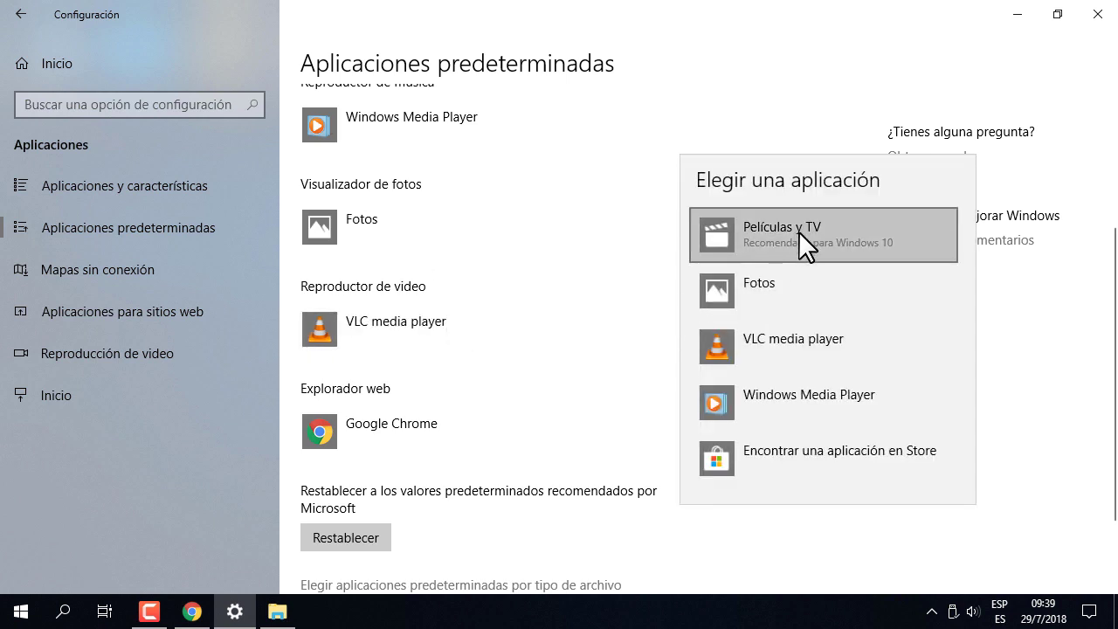
left_click(786, 549)
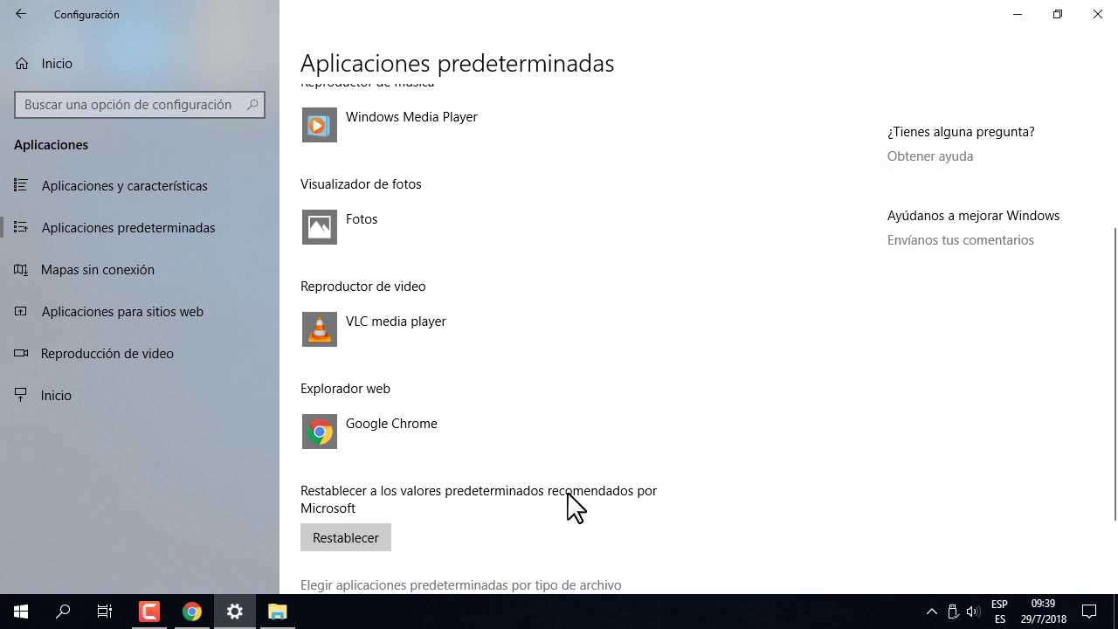
scroll(380, 294, "down", 2)
left_click(466, 301)
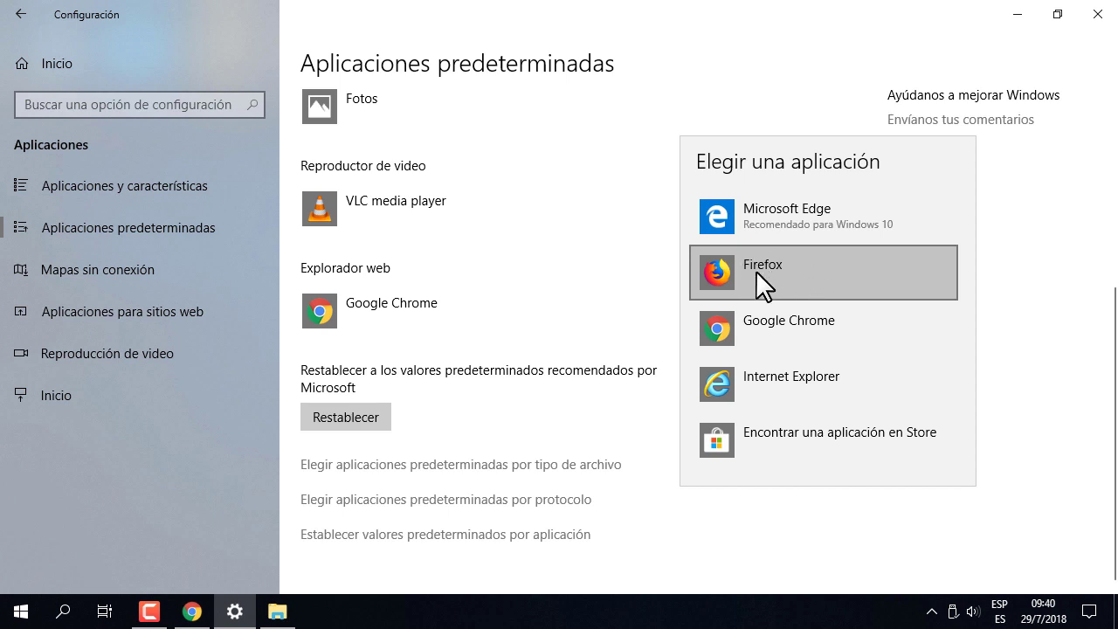
left_click(799, 540)
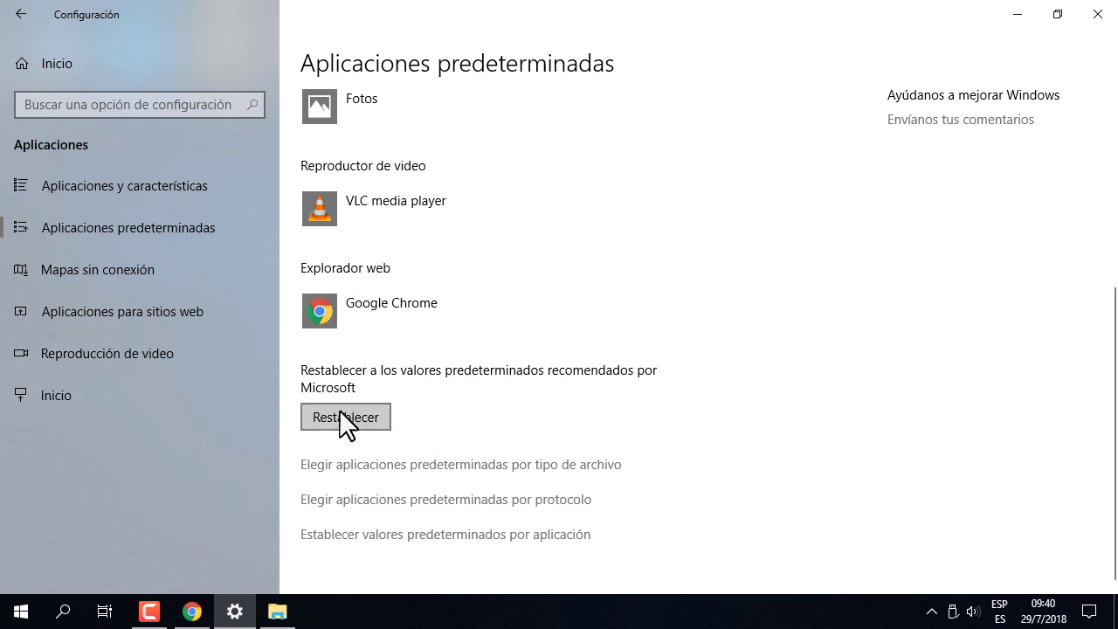
Reset the default apps to the values recommended by Microsoft and review the whole list of defaults
scroll(475, 417, "up", 5)
scroll(388, 271, "down", 4)
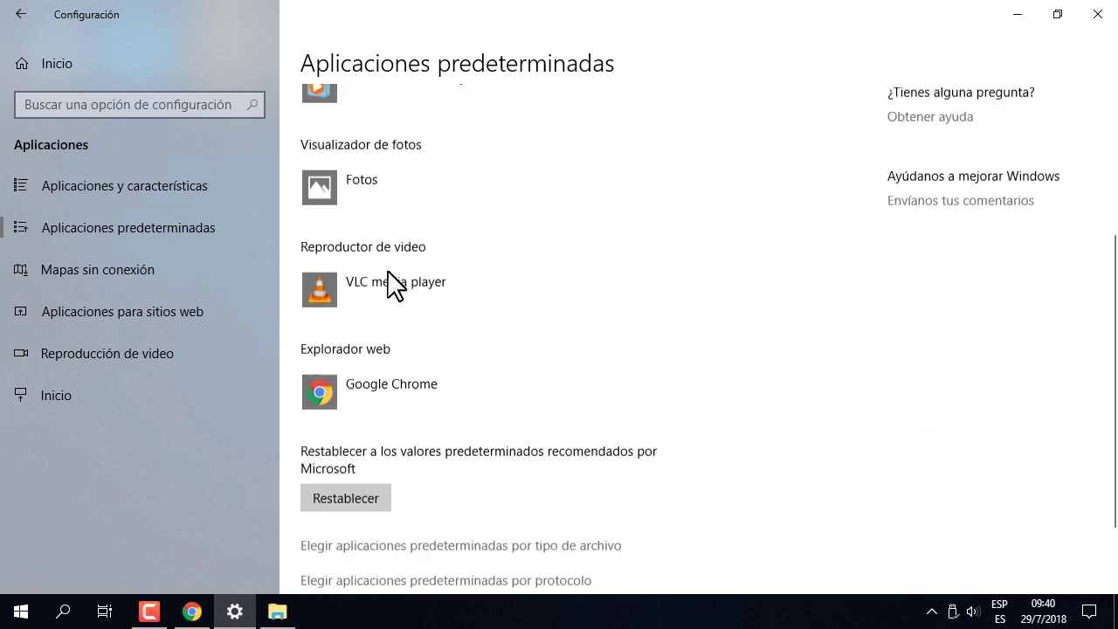
scroll(391, 282, "down", 1)
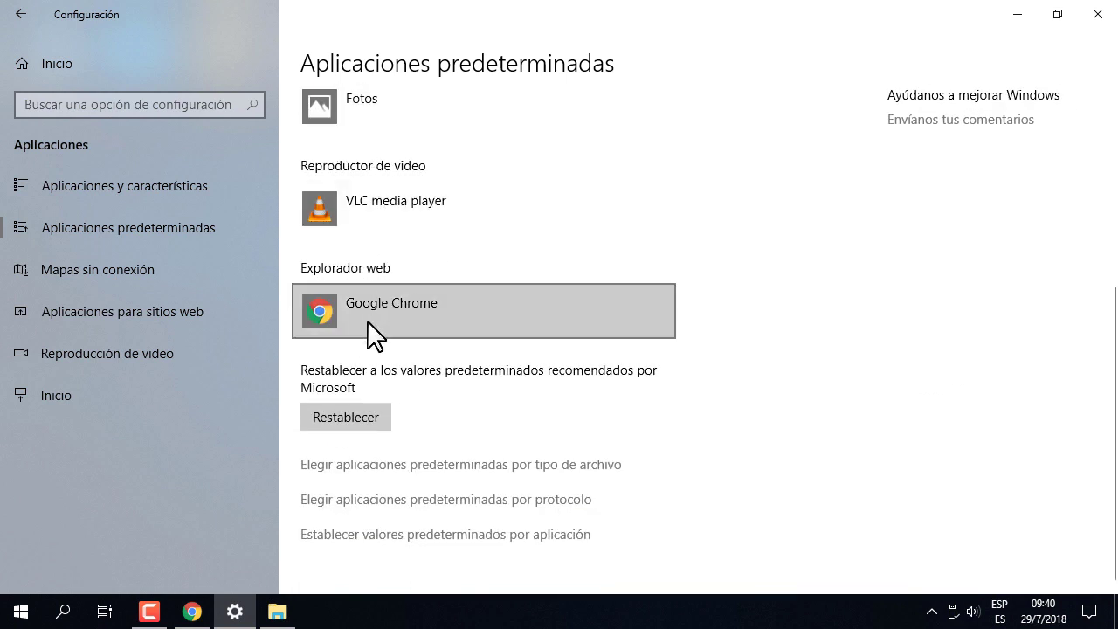
scroll(367, 320, "up", 5)
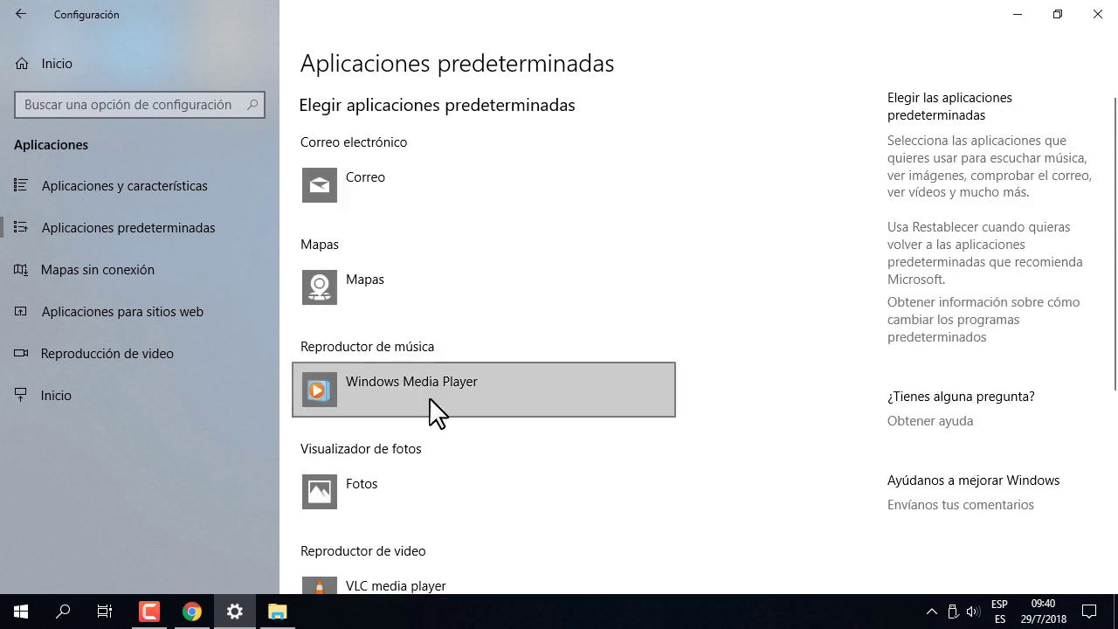
scroll(426, 395, "down", 5)
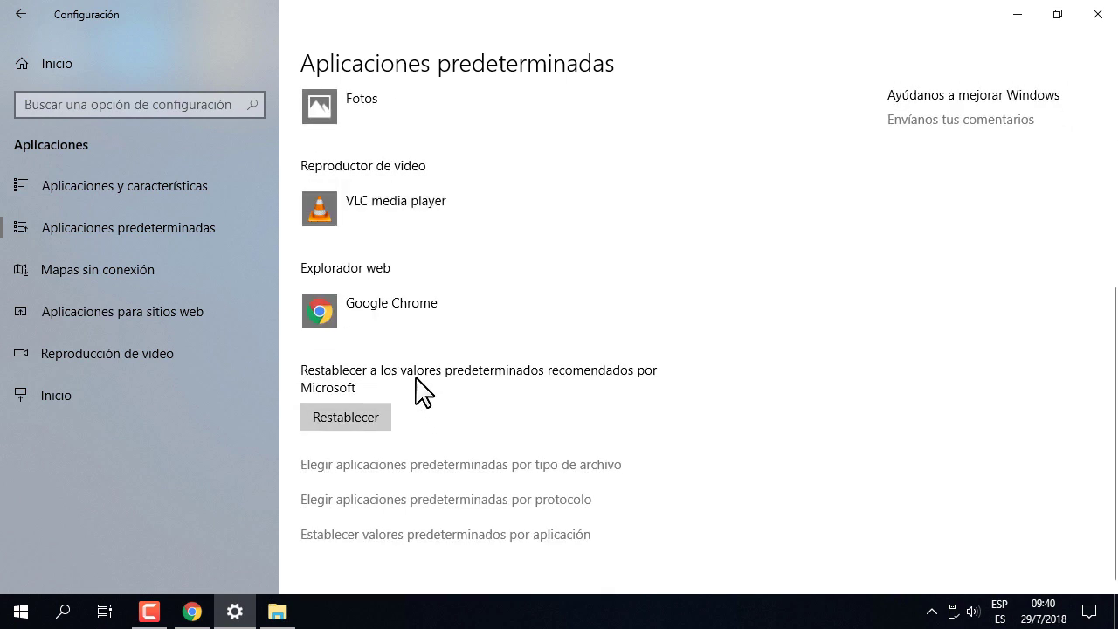
left_click(355, 416)
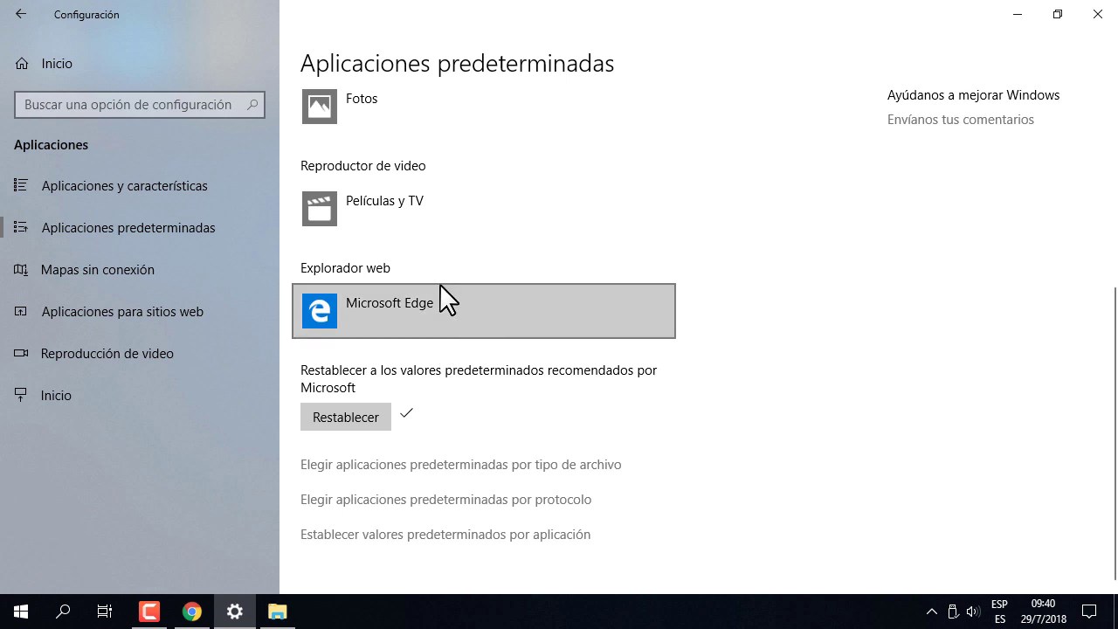
scroll(437, 295, "up", 5)
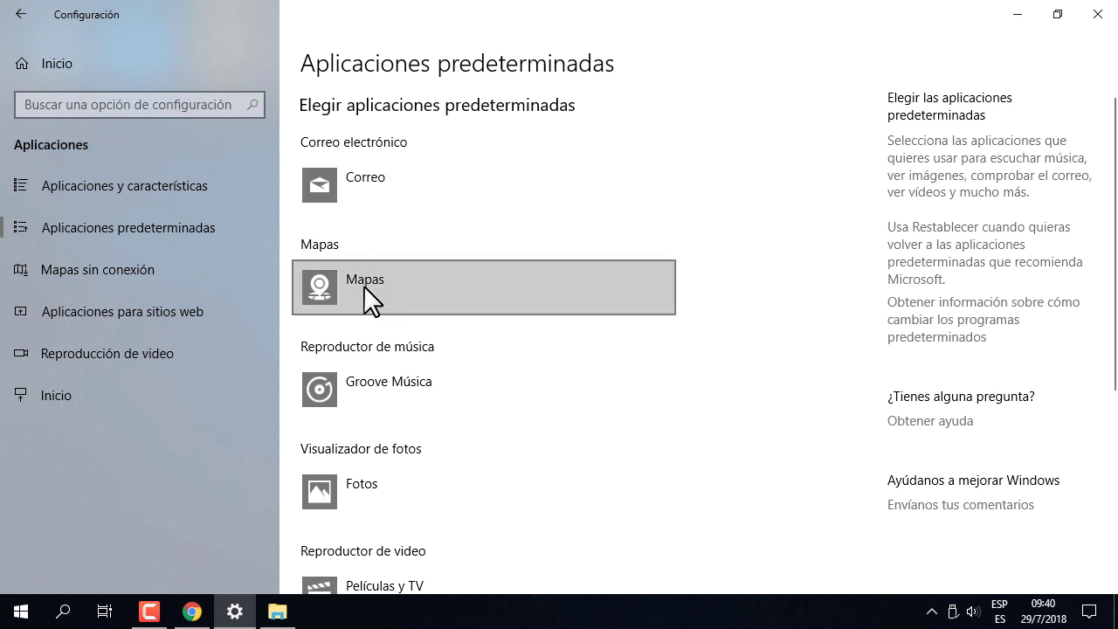
scroll(411, 407, "down", 5)
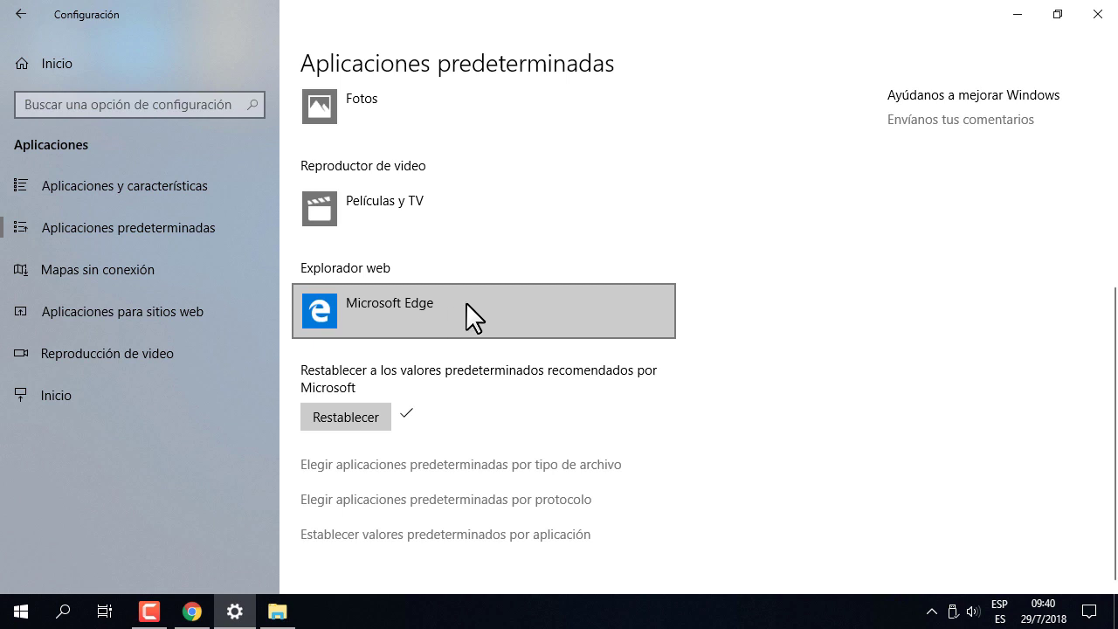
Set the default video player to VLC media player and the default web browser to Google Chrome
left_click(430, 206)
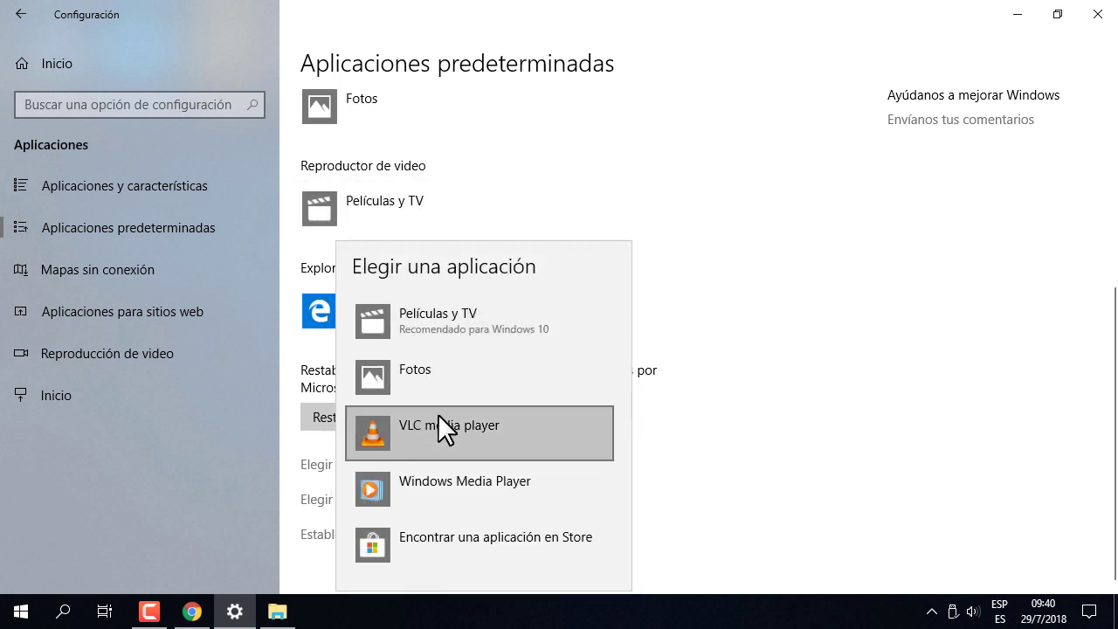
left_click(481, 420)
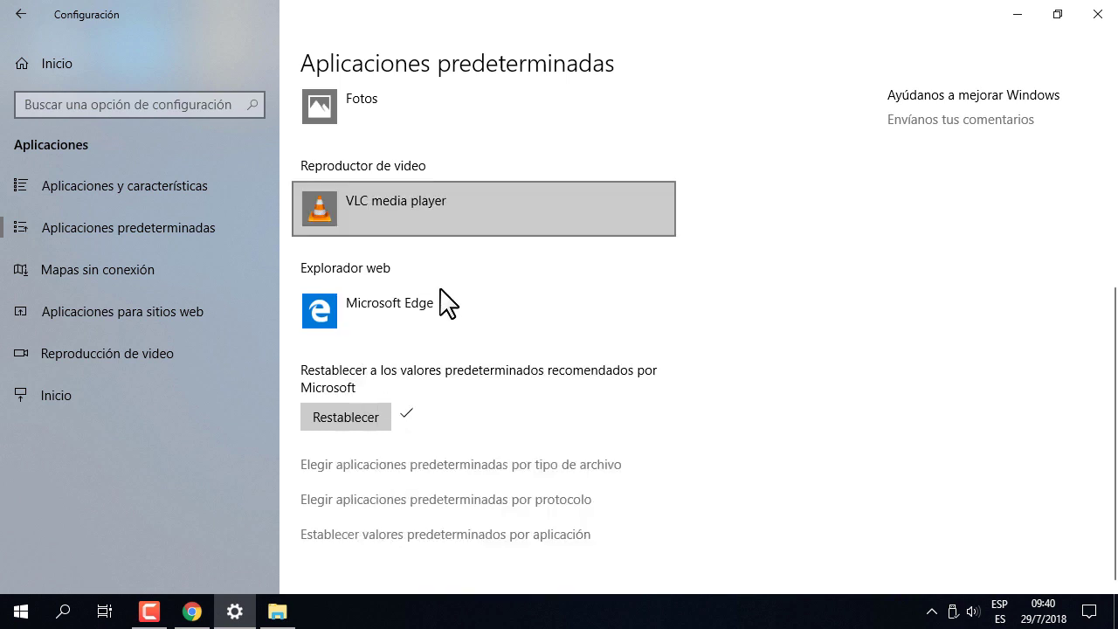
left_click(420, 306)
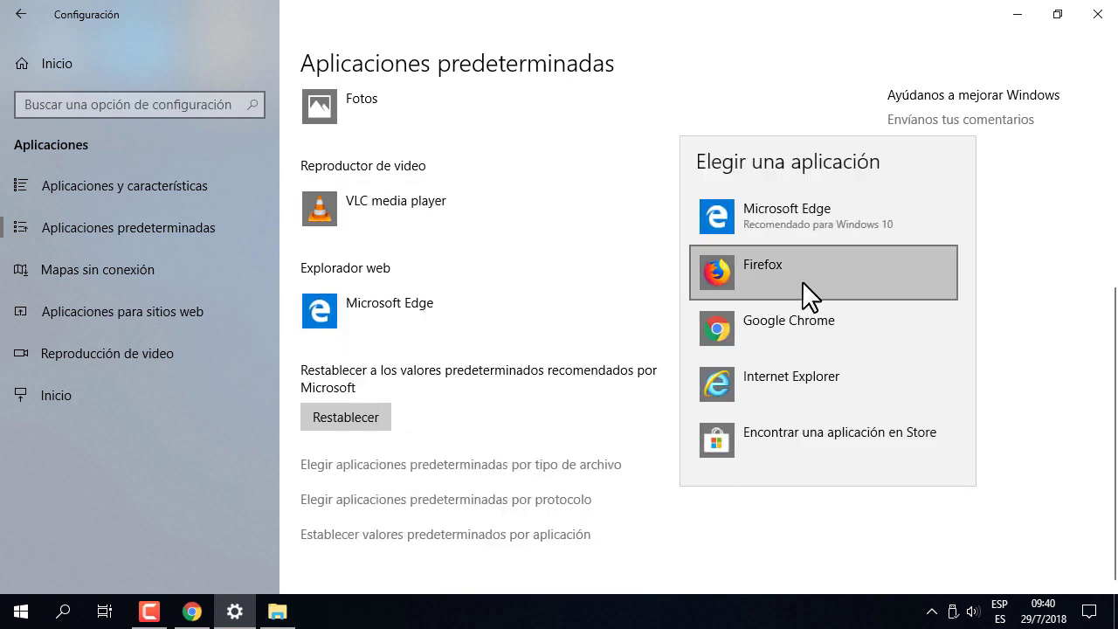
left_click(786, 325)
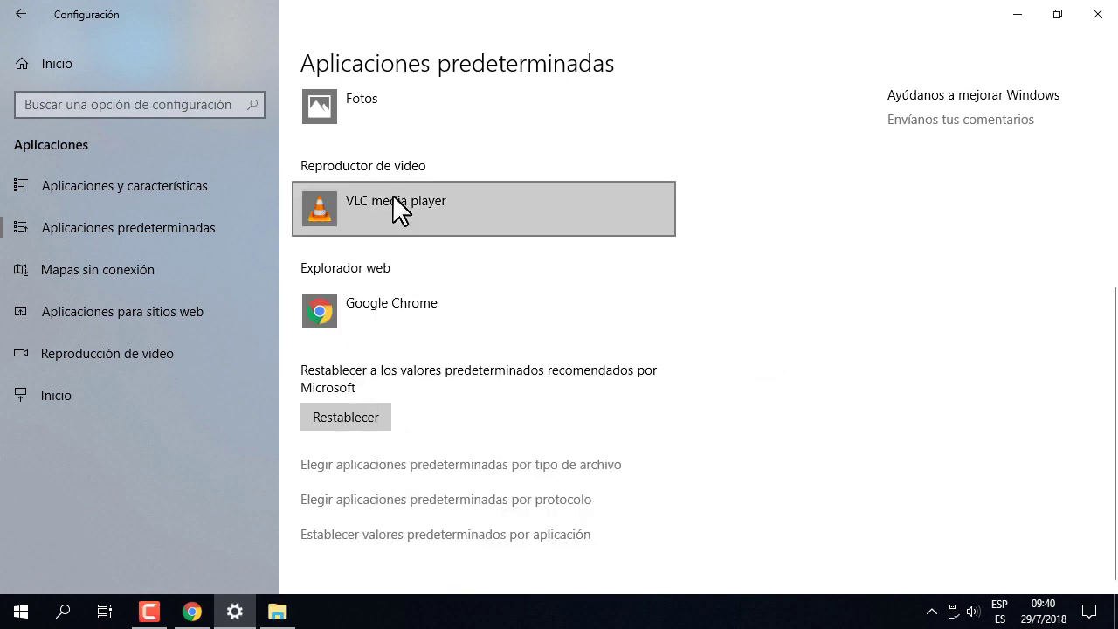
View the offline maps settings, then find and open the Mapas app
left_click(111, 272)
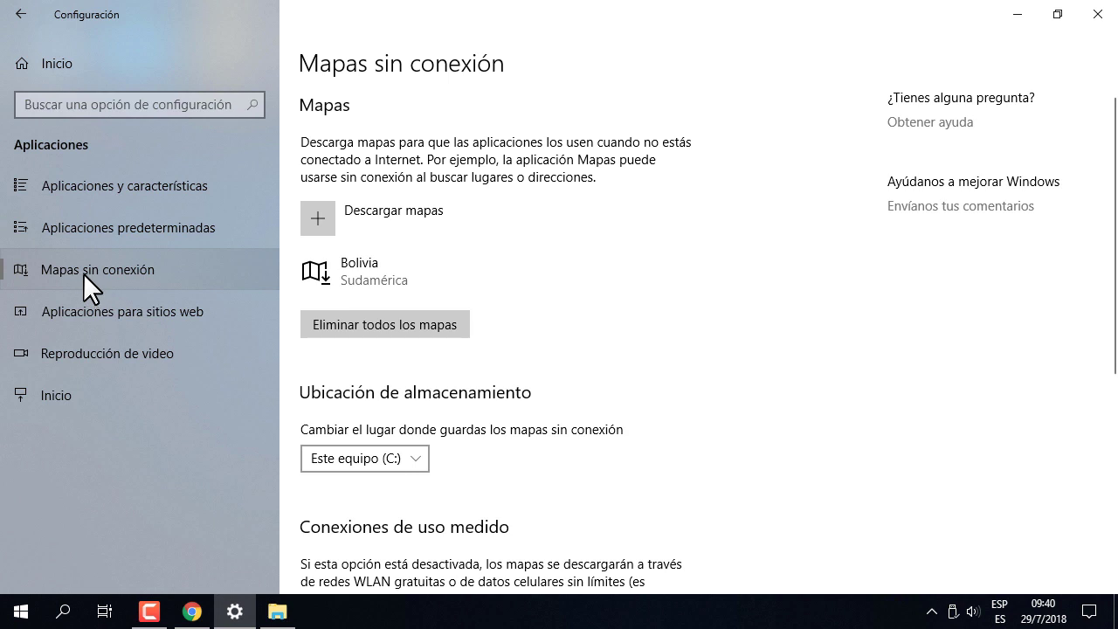
left_click(18, 614)
type("mapas")
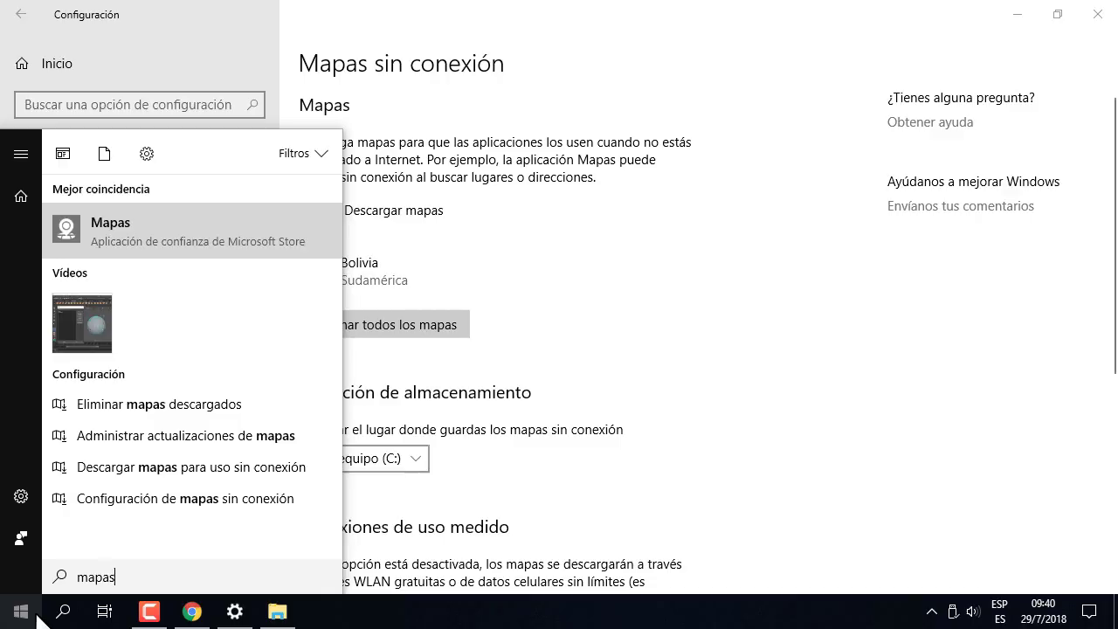
key("Return")
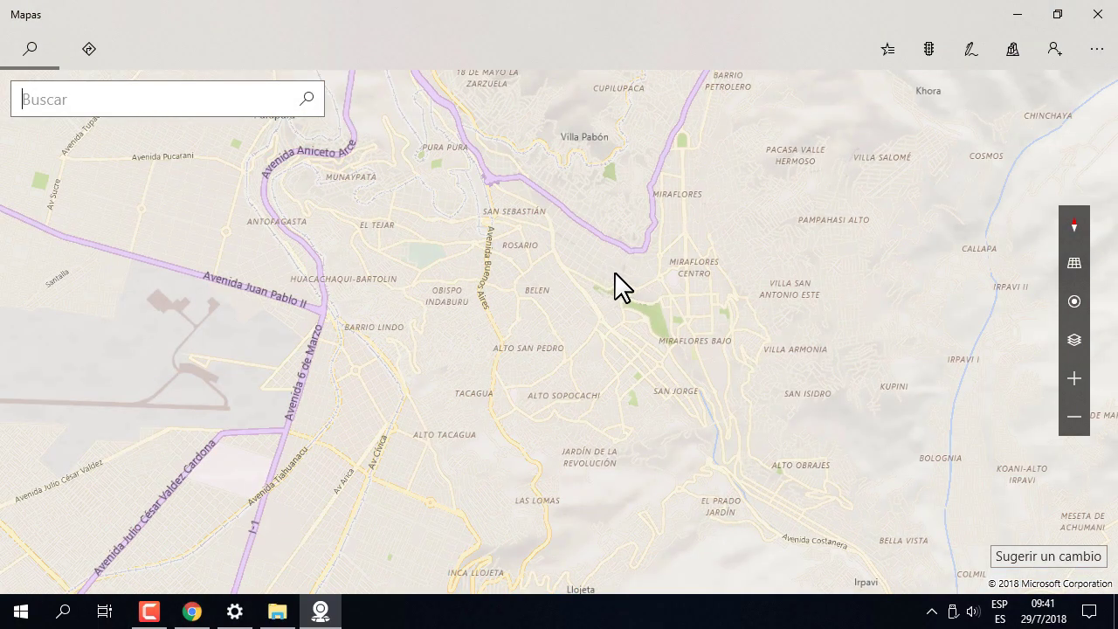
Search the map for "tupiza" and open the result for Tupiza, Potosi
left_click(192, 98)
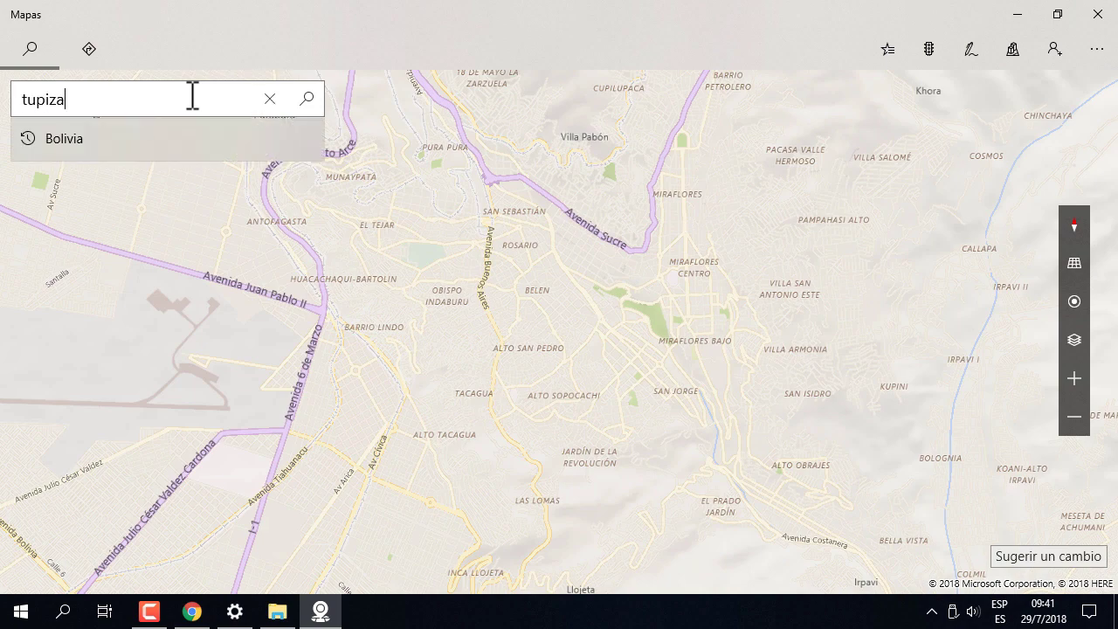
key("Return")
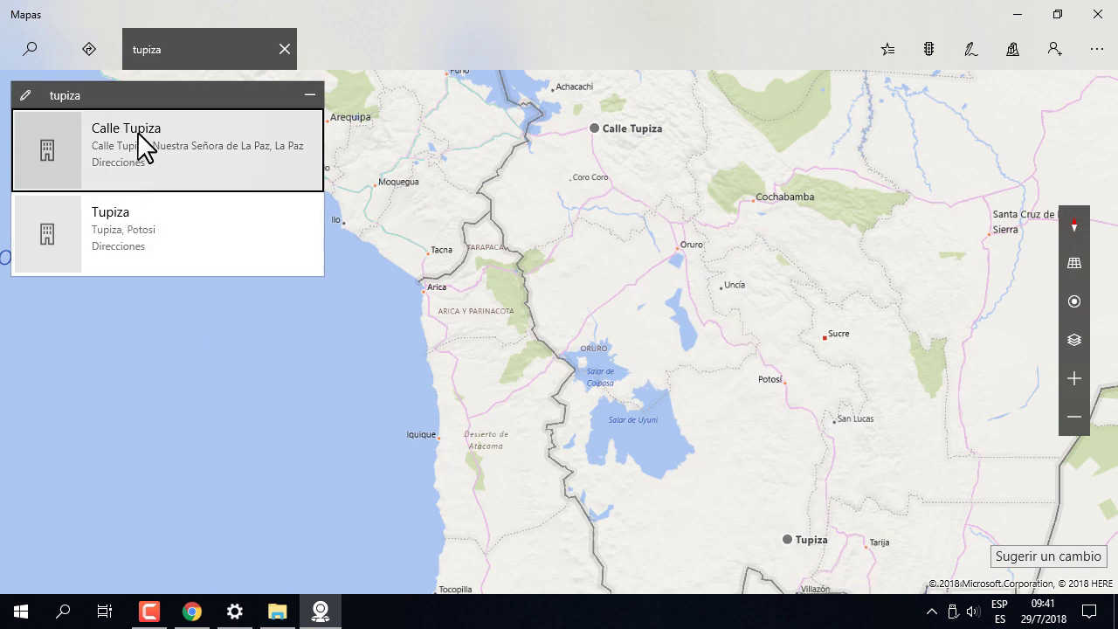
left_click(131, 220)
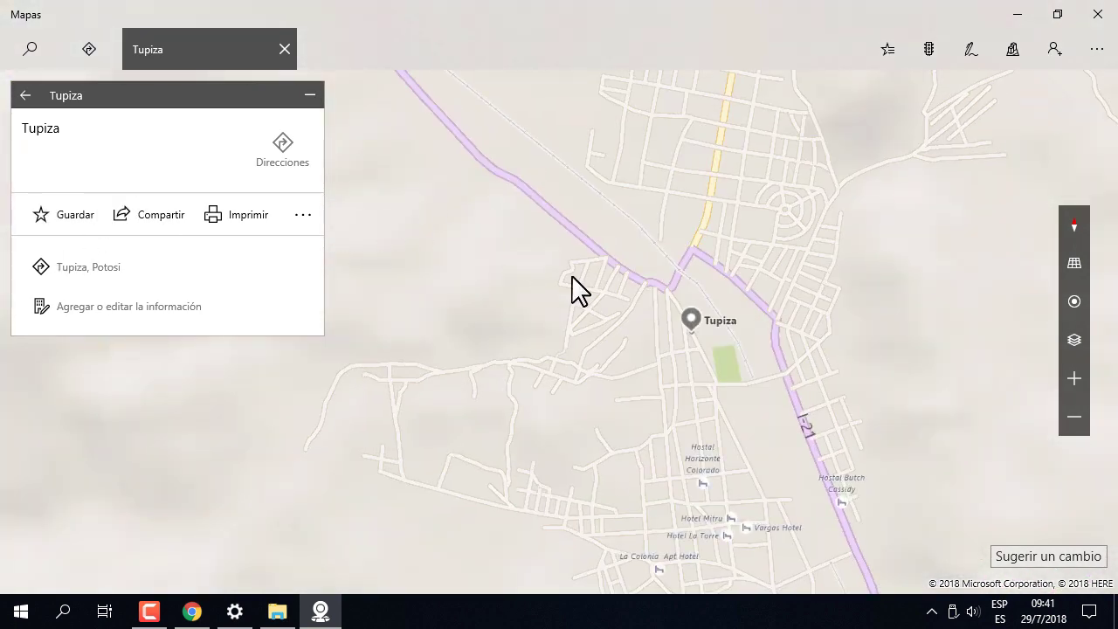
Examine the streets around Tupiza up close and from farther out, collapsing the place details card
scroll(711, 343, "up", 3)
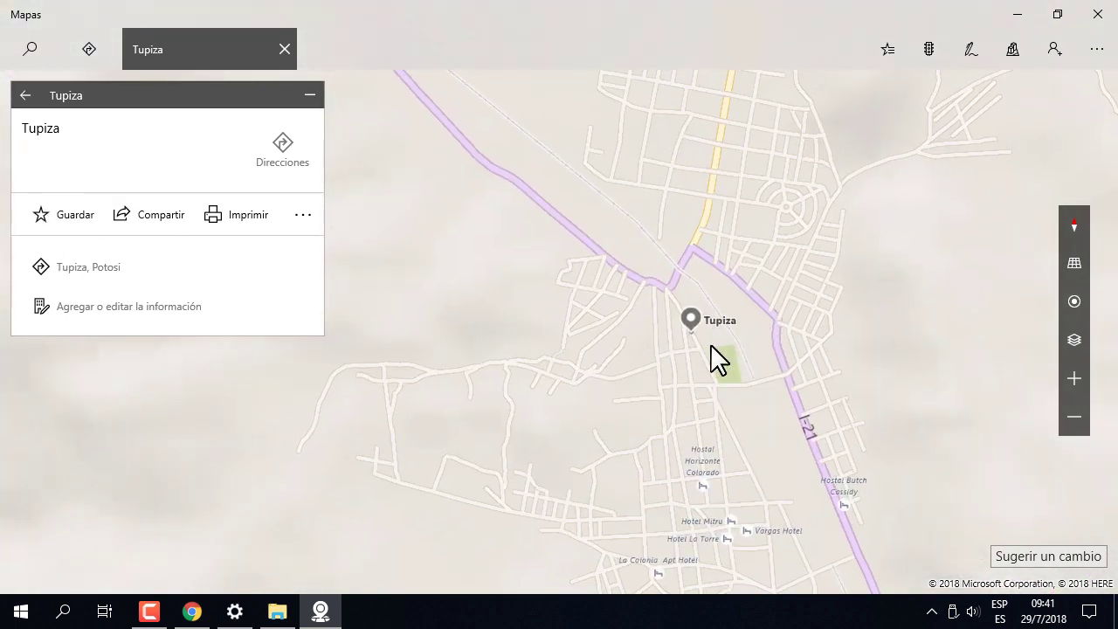
scroll(709, 343, "up", 2)
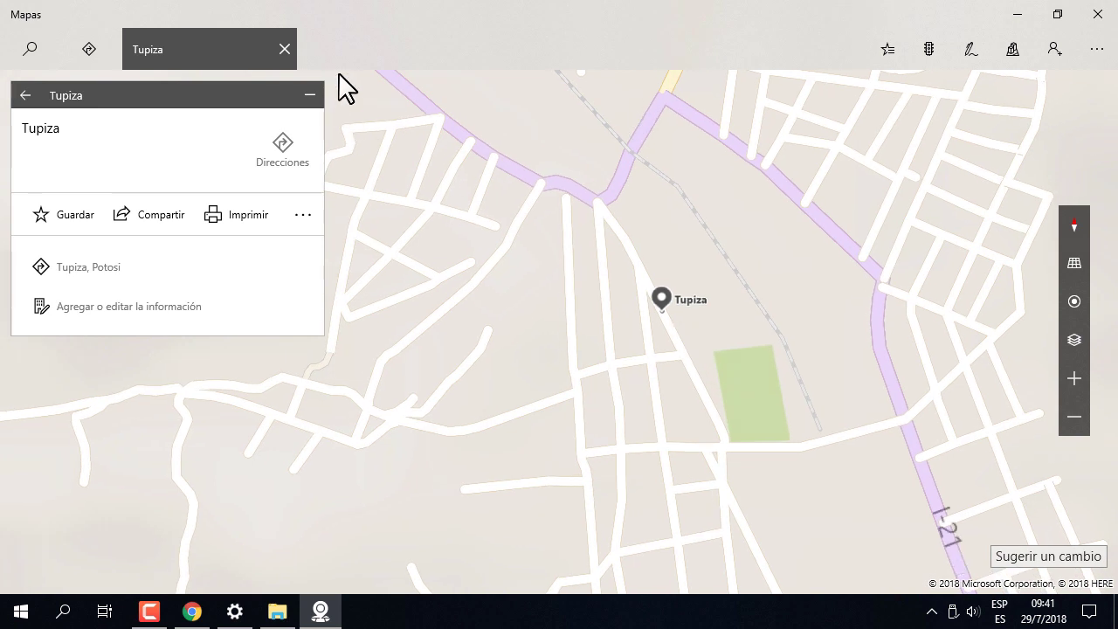
left_click_drag(780, 271, 719, 292)
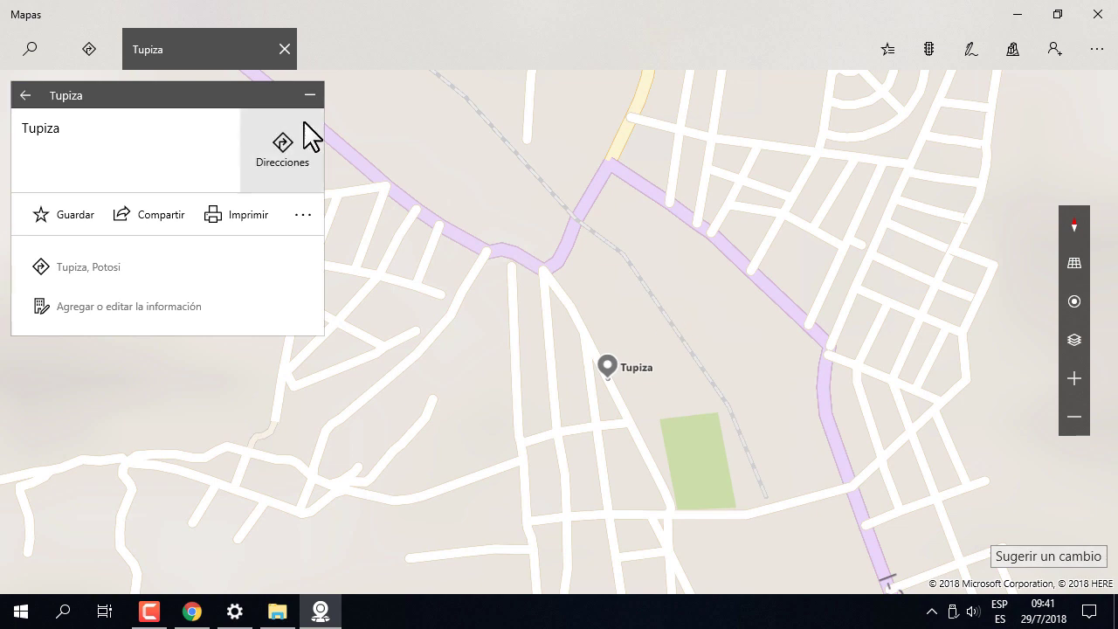
left_click(312, 95)
scroll(541, 322, "down", 3)
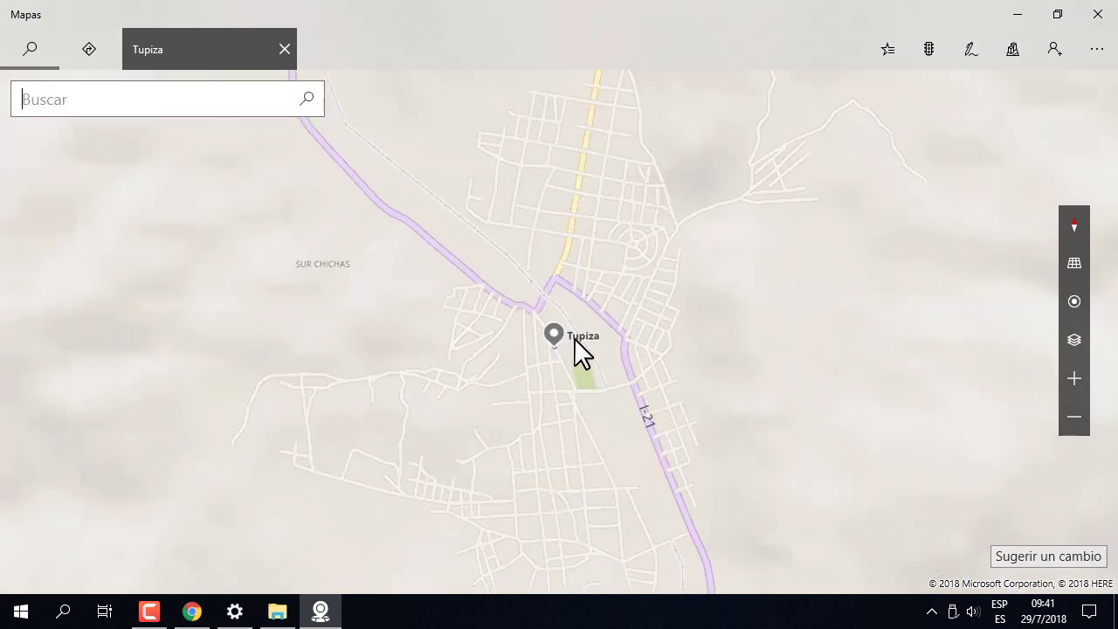
scroll(524, 399, "down", 2)
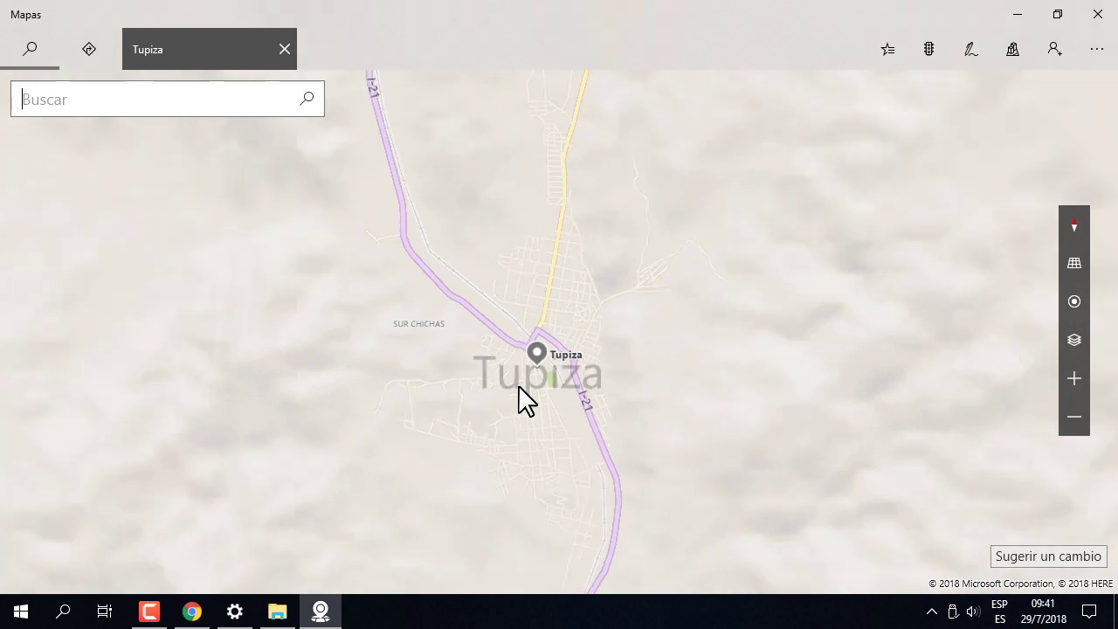
Search the map for "cochabamba" and open the result for Cochabamba, Cochabamba
scroll(516, 418, "up", 1)
scroll(515, 418, "up", 3)
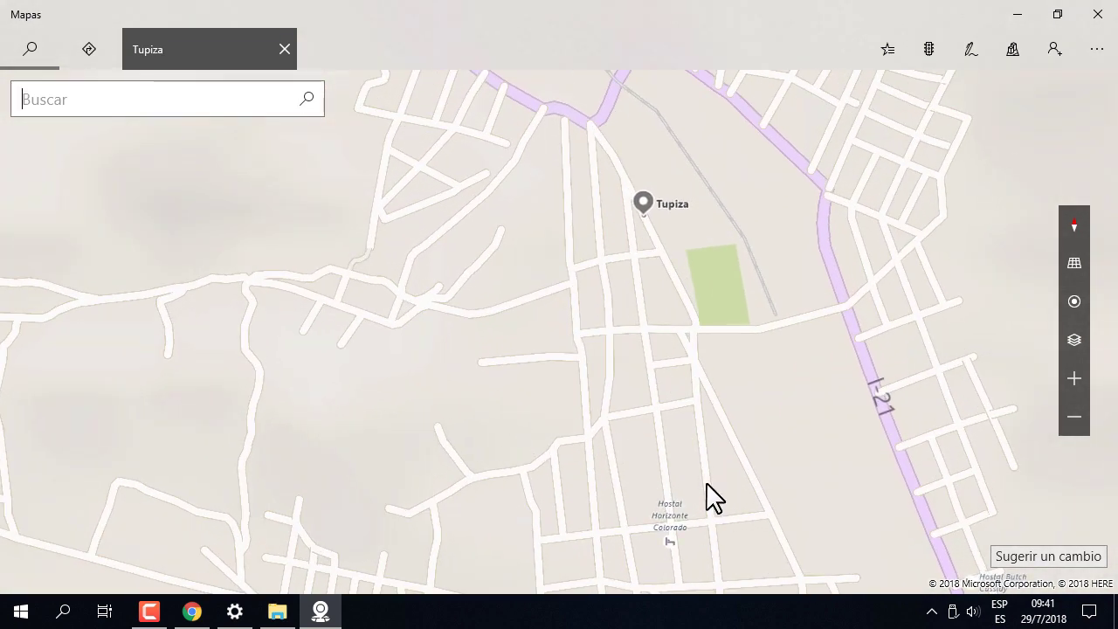
scroll(707, 320, "up", 1)
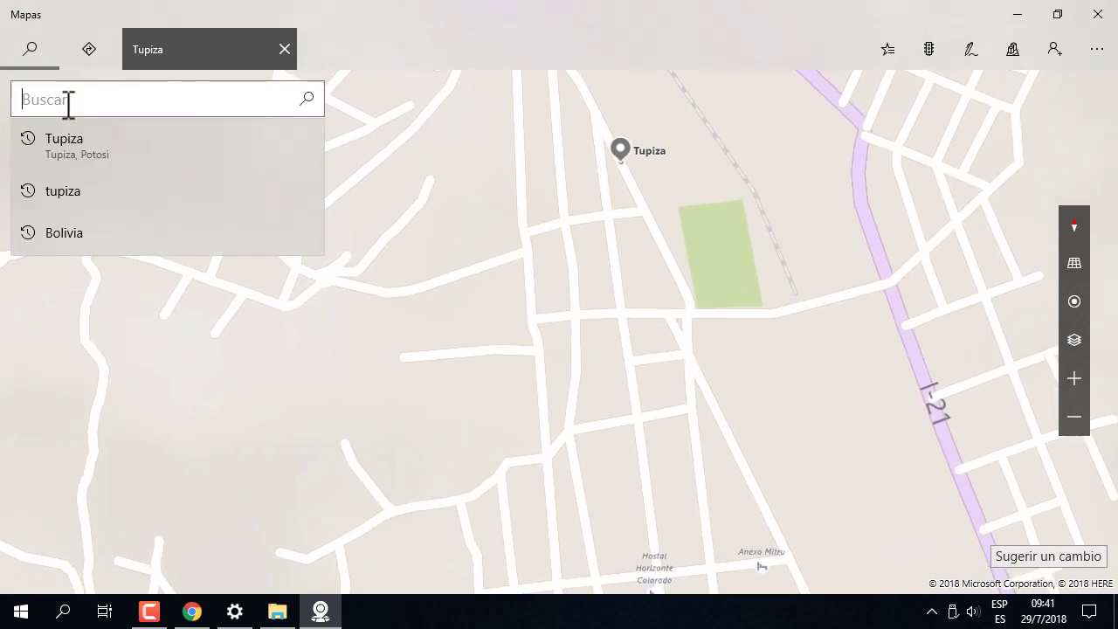
type("chabamba")
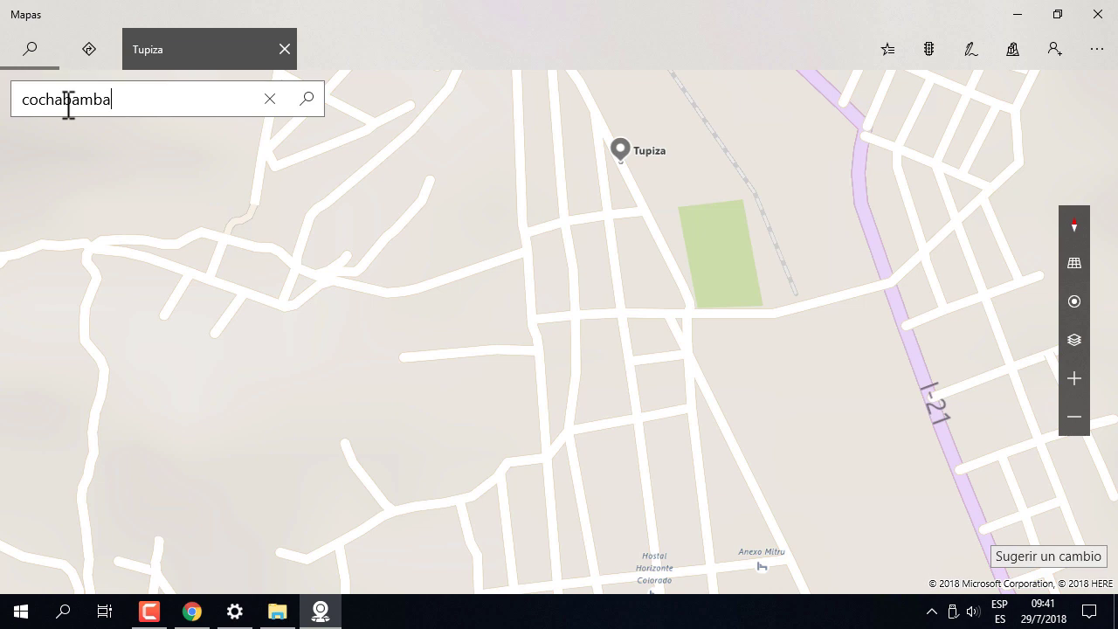
key("Return")
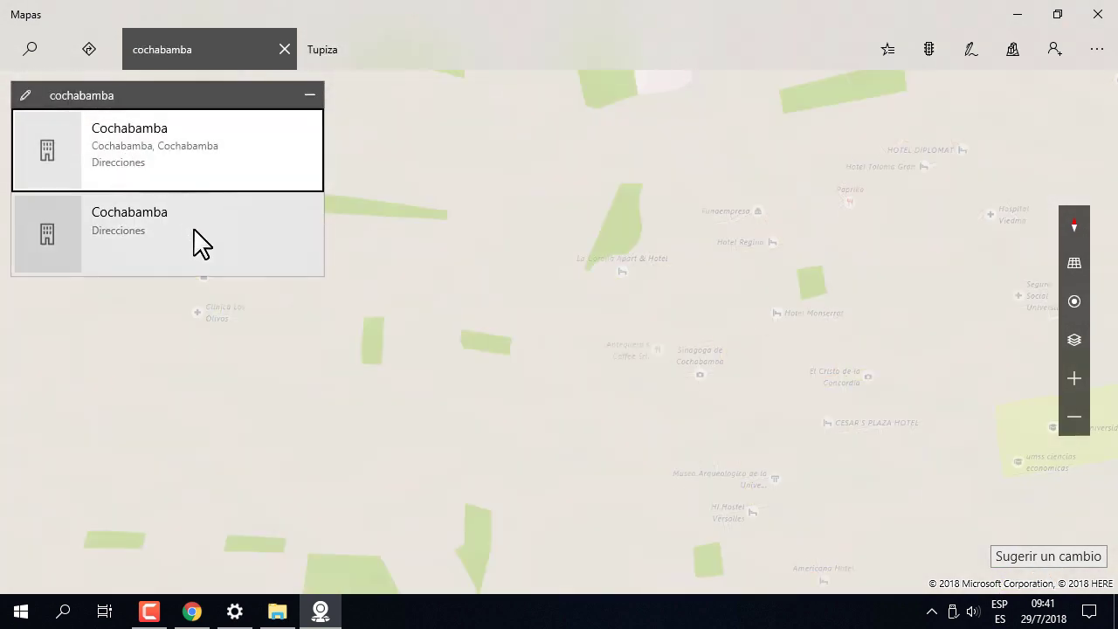
left_click(188, 144)
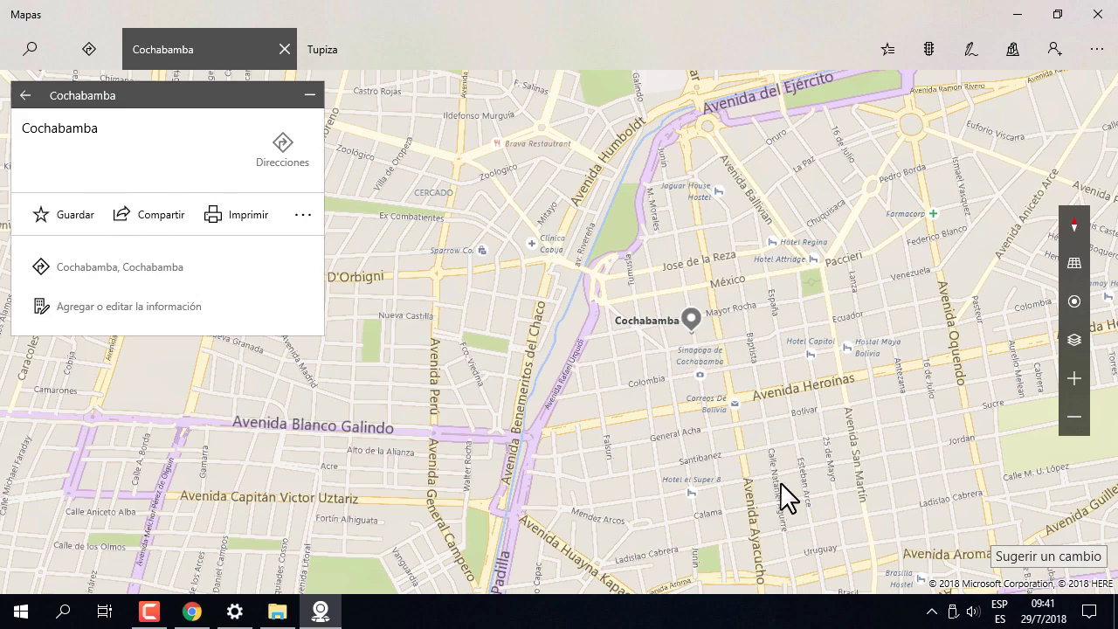
Examine the streets around Cochabamba with the place details card collapsed, and close the Mapas app
scroll(699, 328, "up", 1)
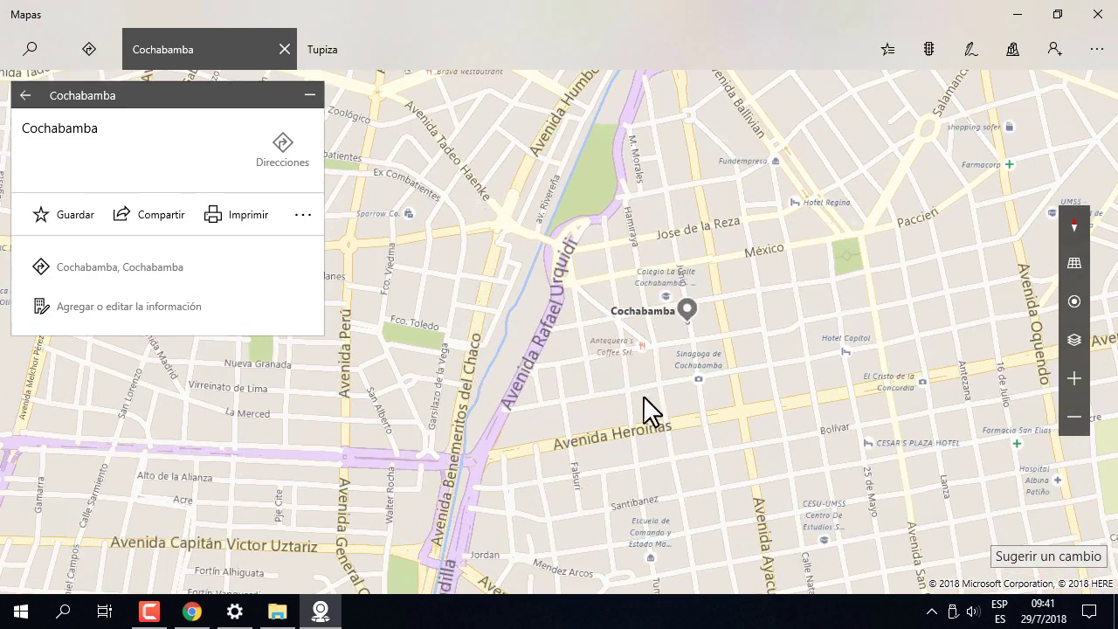
left_click(313, 96)
scroll(578, 292, "down", 1)
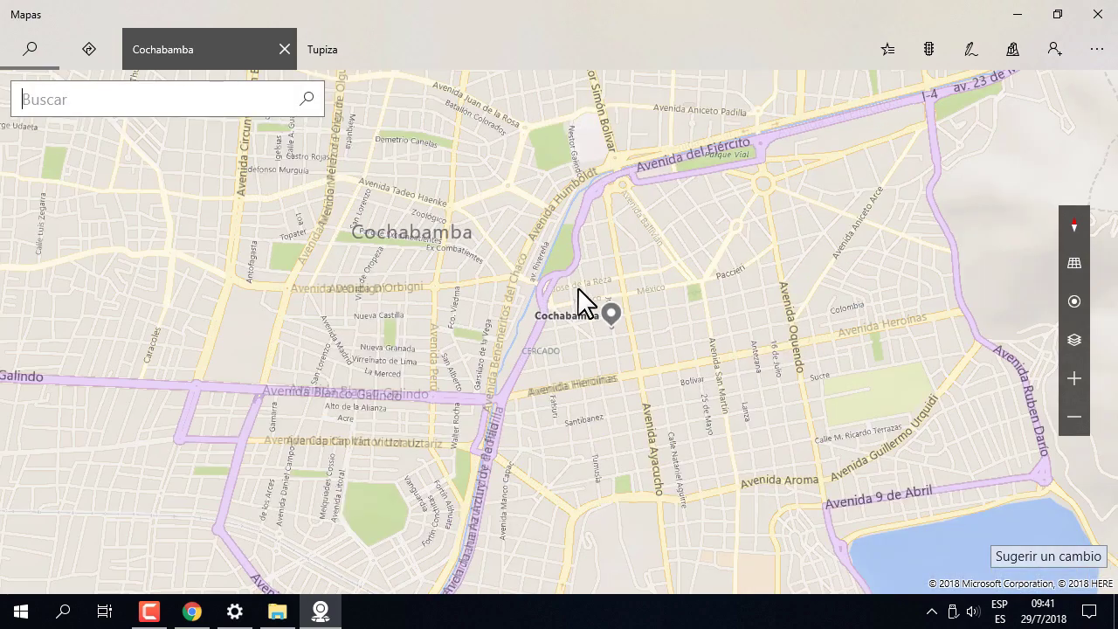
scroll(632, 369, "up", 2)
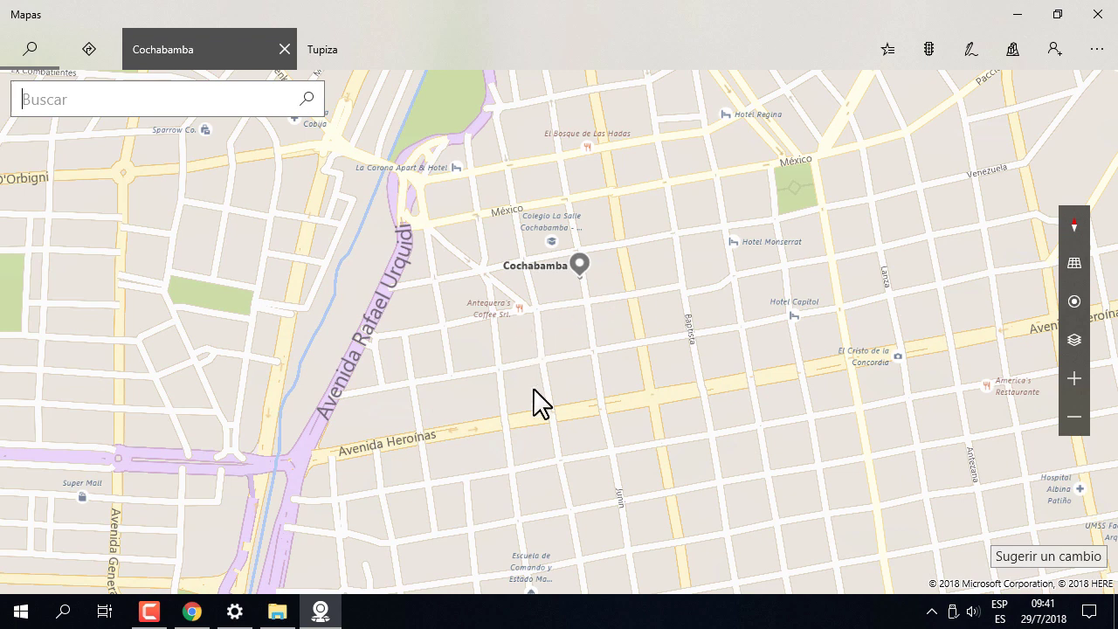
scroll(539, 404, "up", 1)
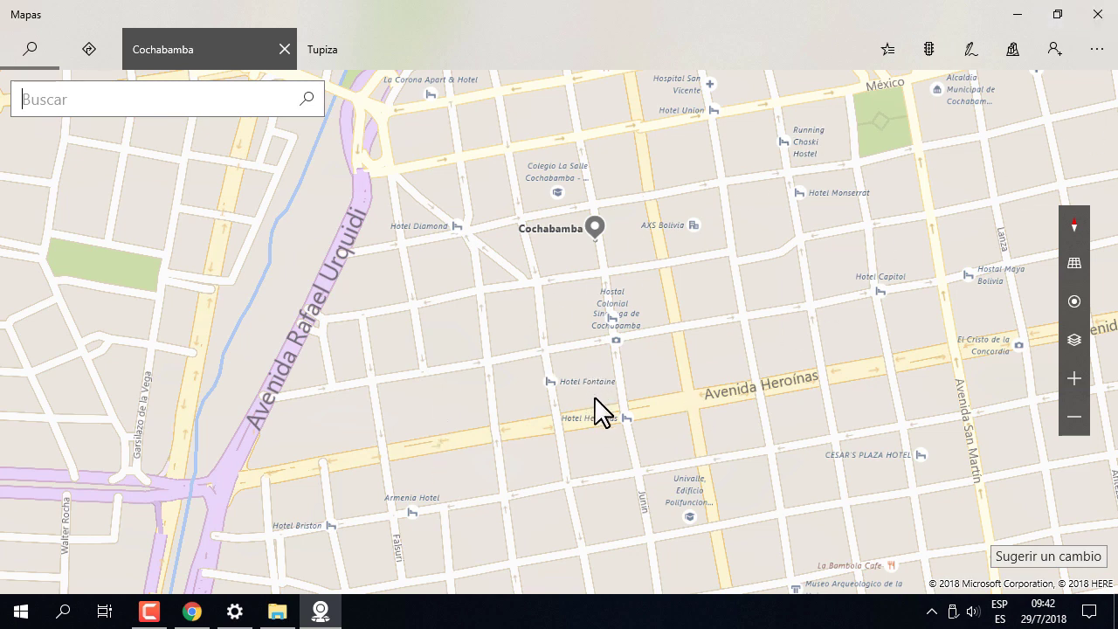
left_click(1098, 12)
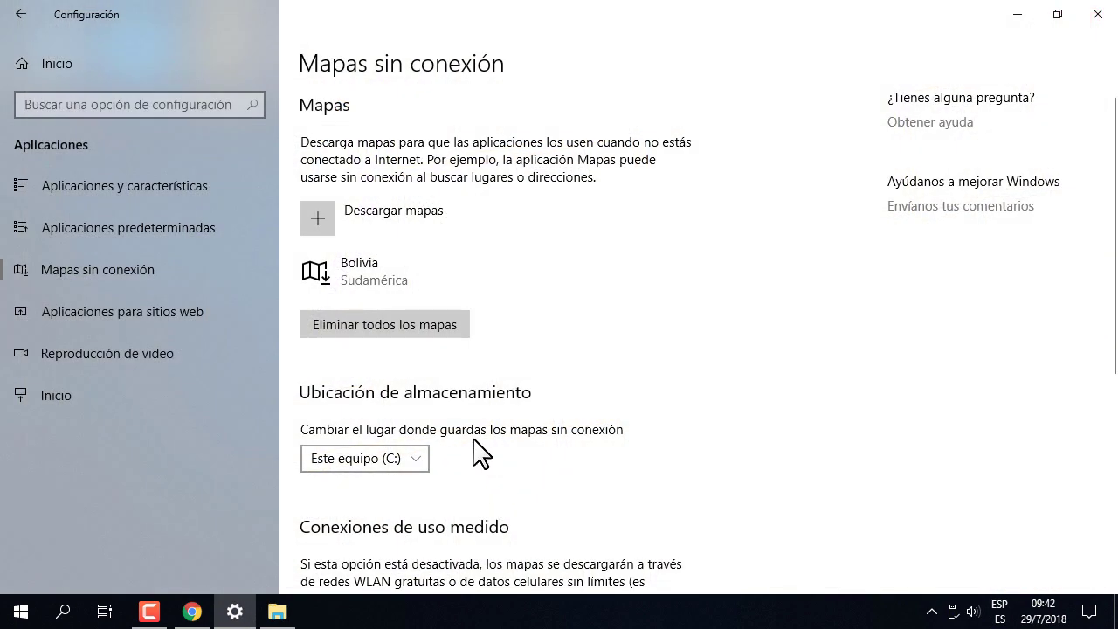
Start downloading the offline map of Chile from the Sudamérica region, and cancel the download
left_click(419, 223)
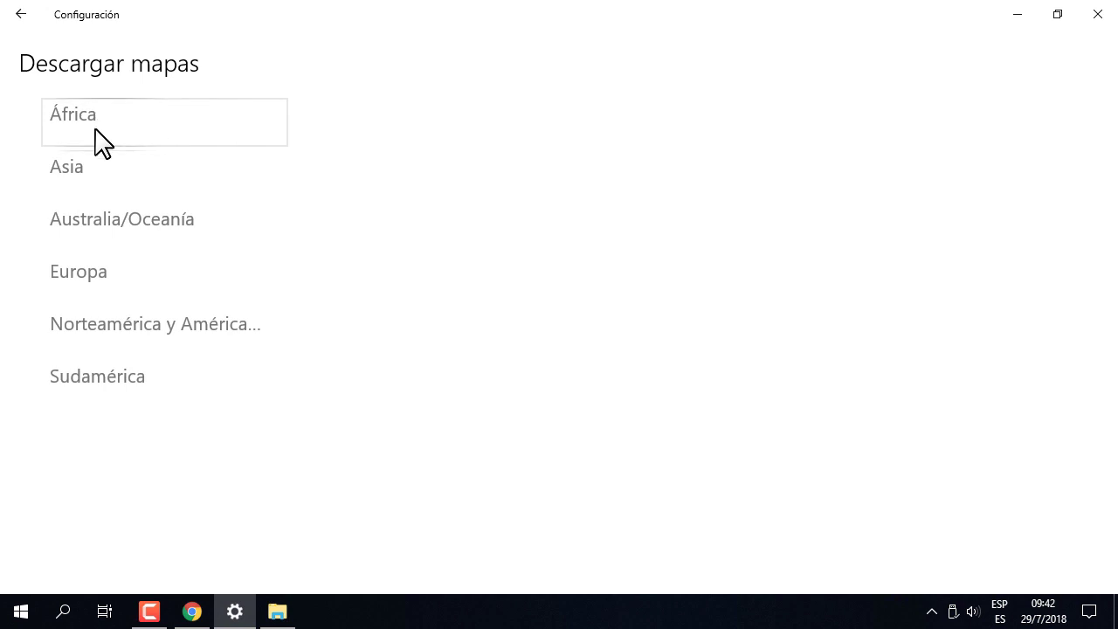
left_click(122, 385)
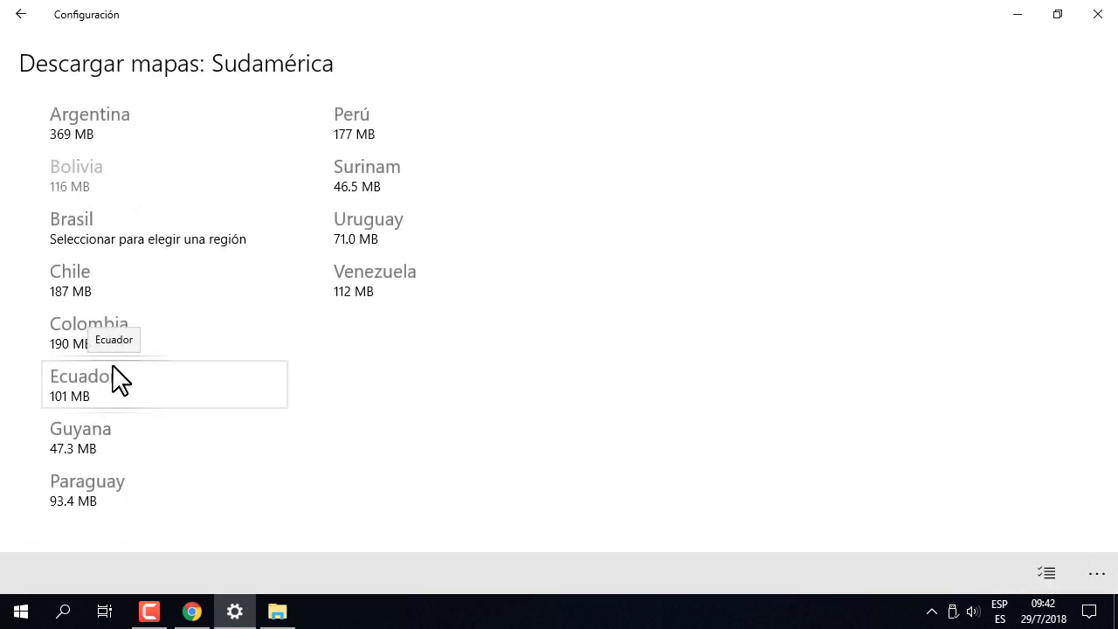
left_click(83, 275)
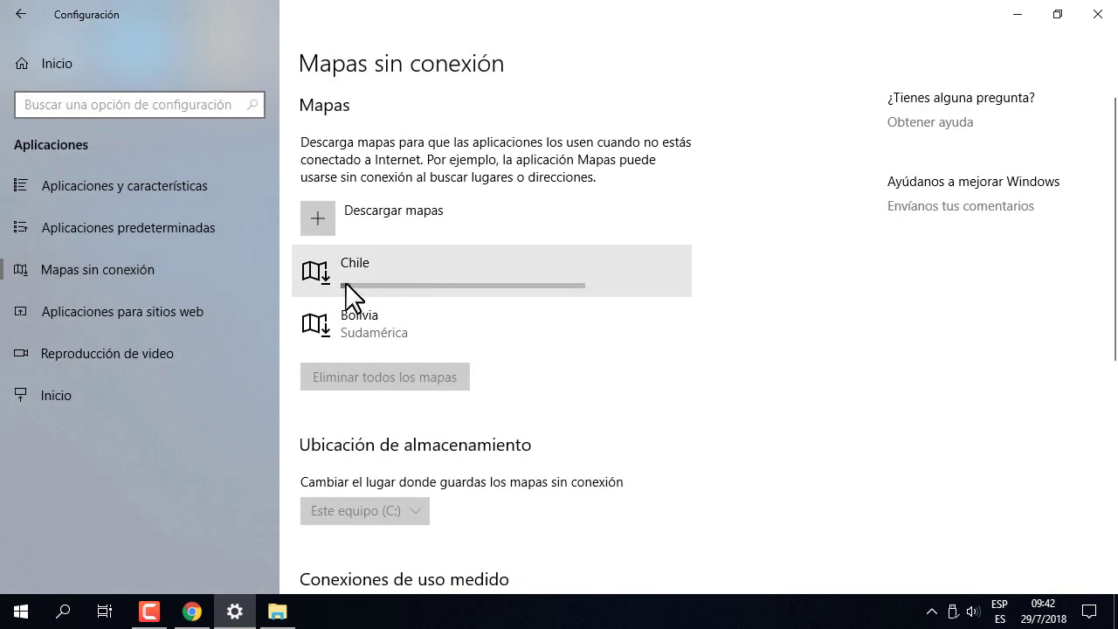
left_click(420, 262)
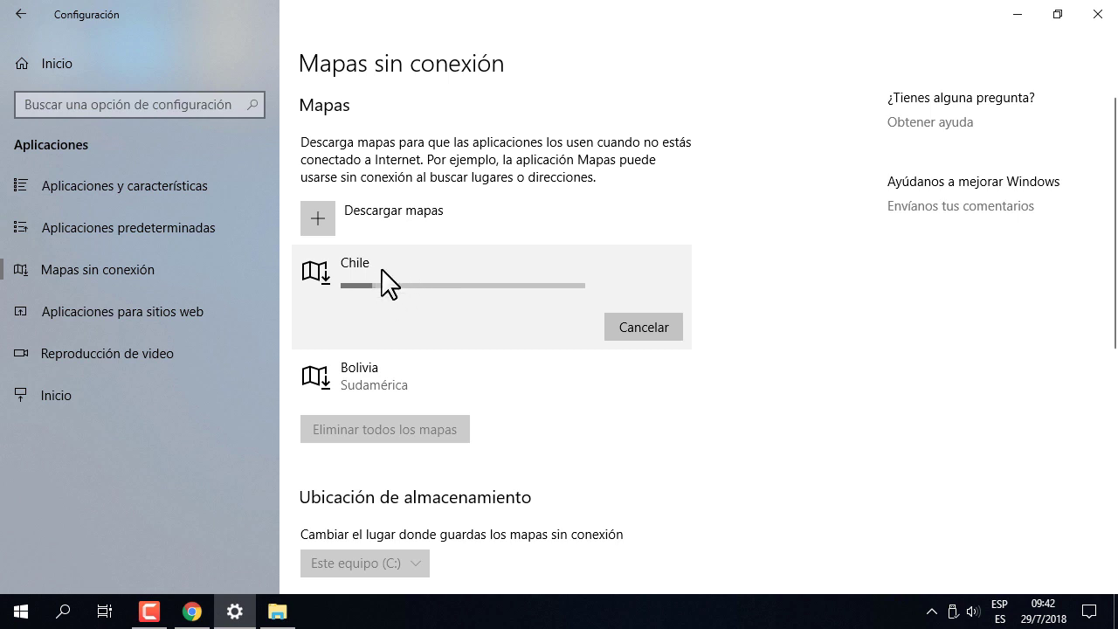
left_click(667, 329)
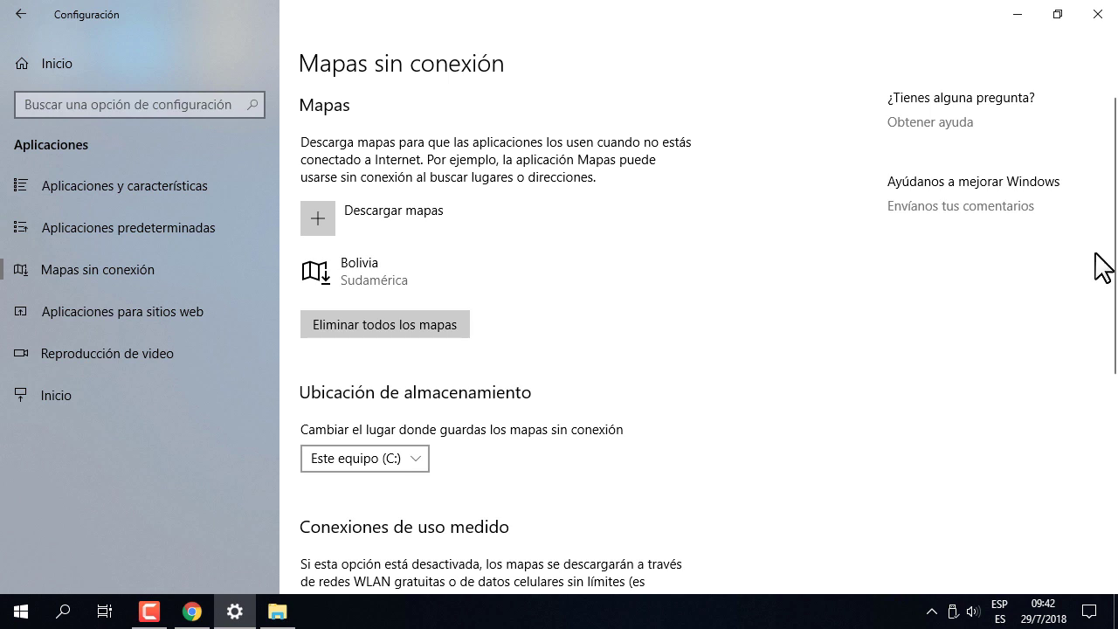
Turn map downloads over metered connections on and back off, and view the map update settings
scroll(1113, 266, "down", 3)
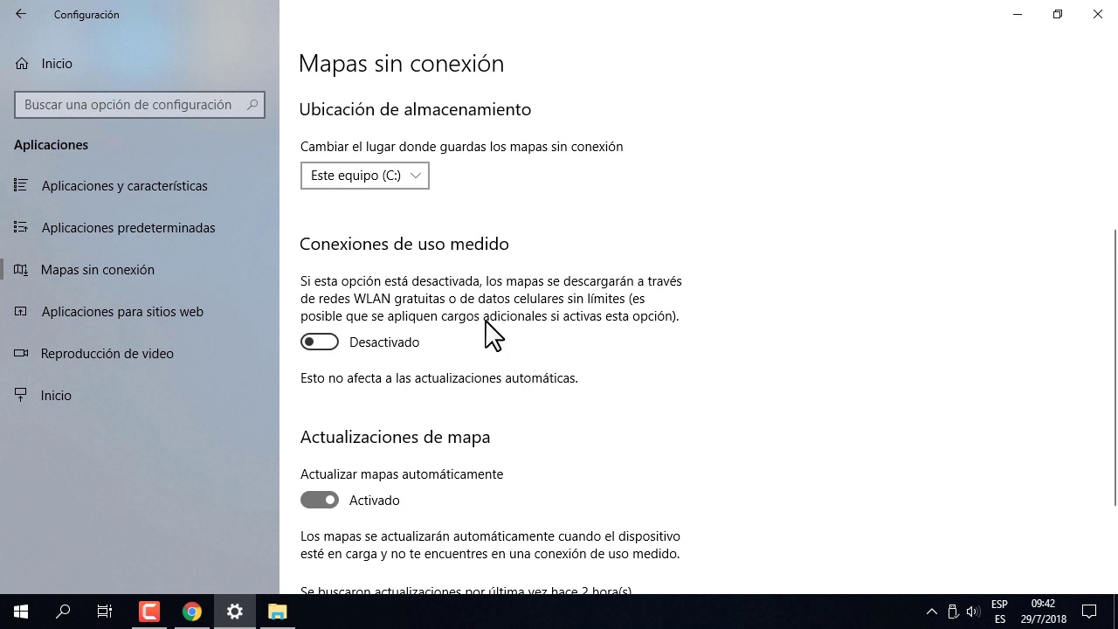
left_click(327, 342)
left_click(308, 338)
scroll(611, 419, "down", 3)
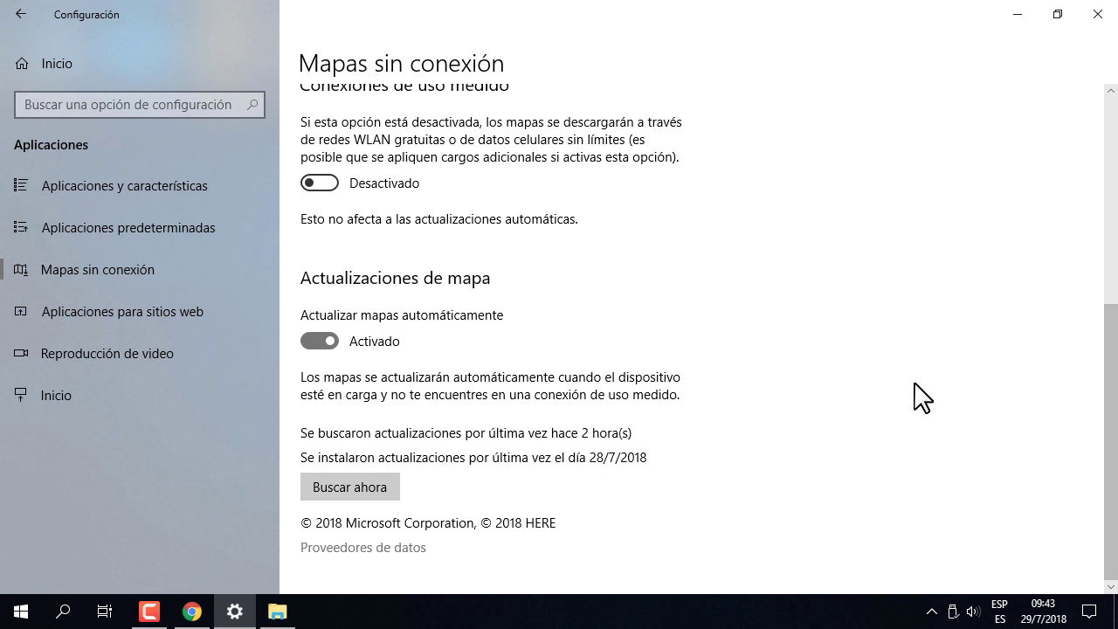
Open the Aplicaciones para sitios web settings, and switch to Chrome to search Google for "mapas de bolivia" and look through the results
left_click(121, 311)
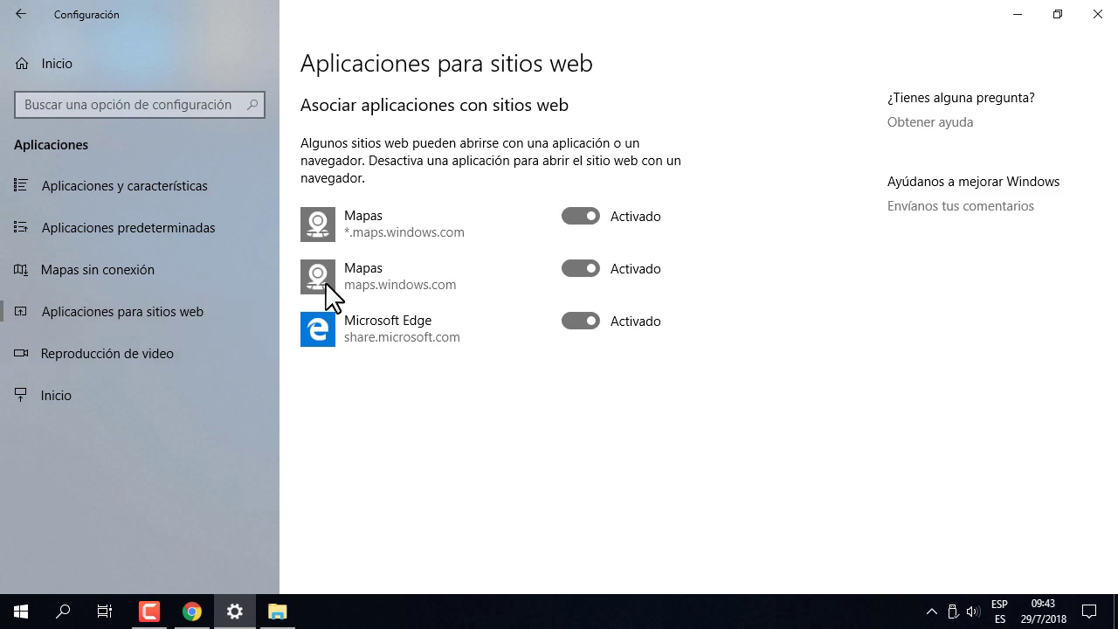
left_click(191, 612)
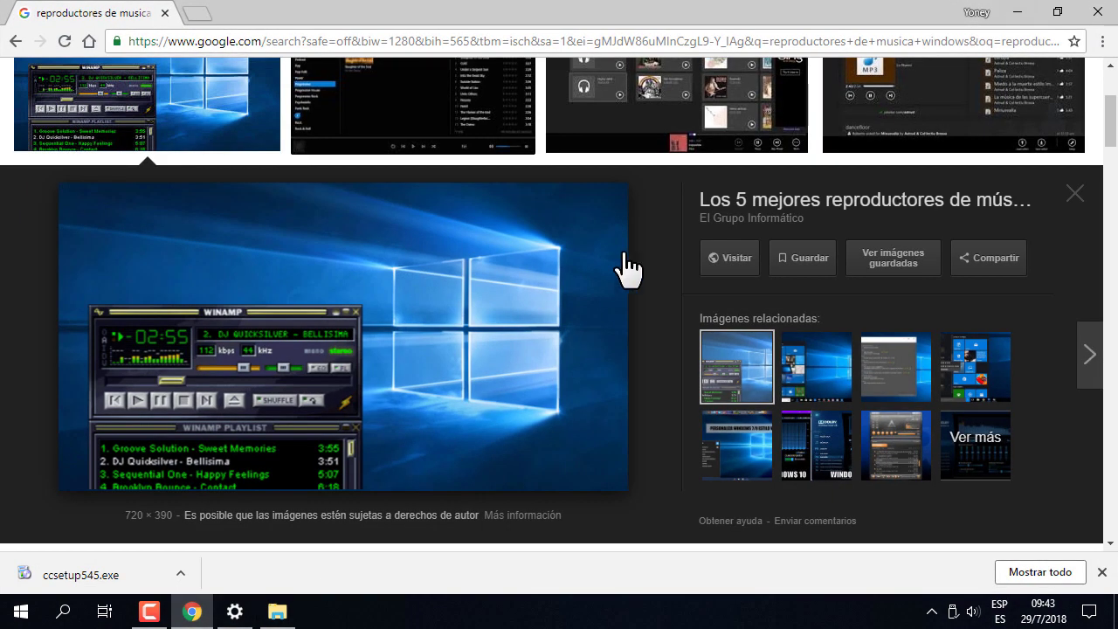
left_click(437, 41)
type("map")
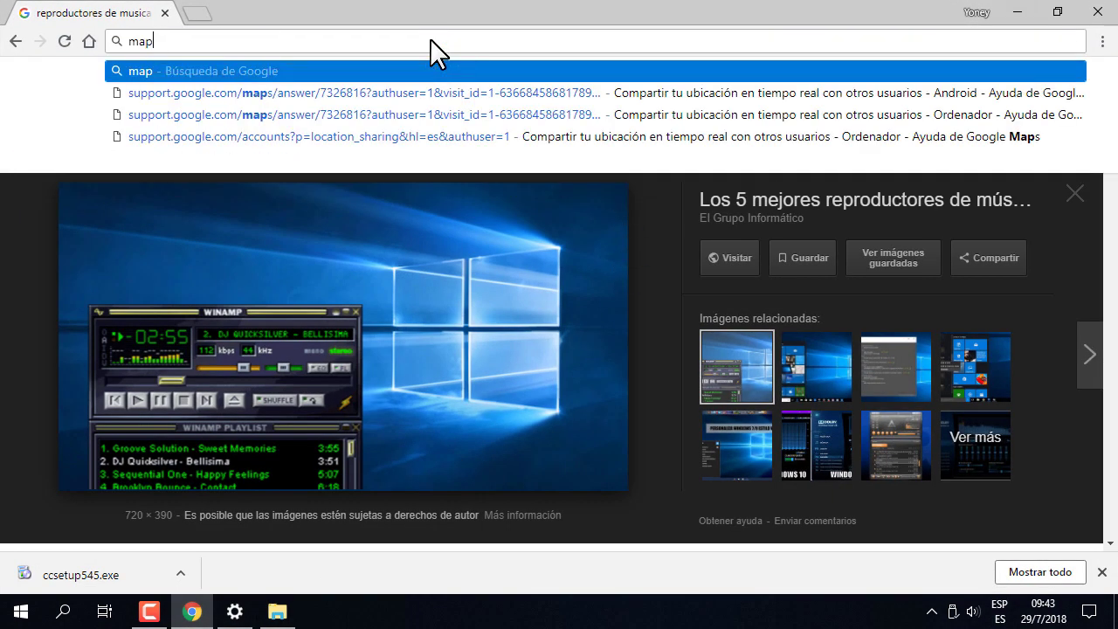
type("as de bolivia")
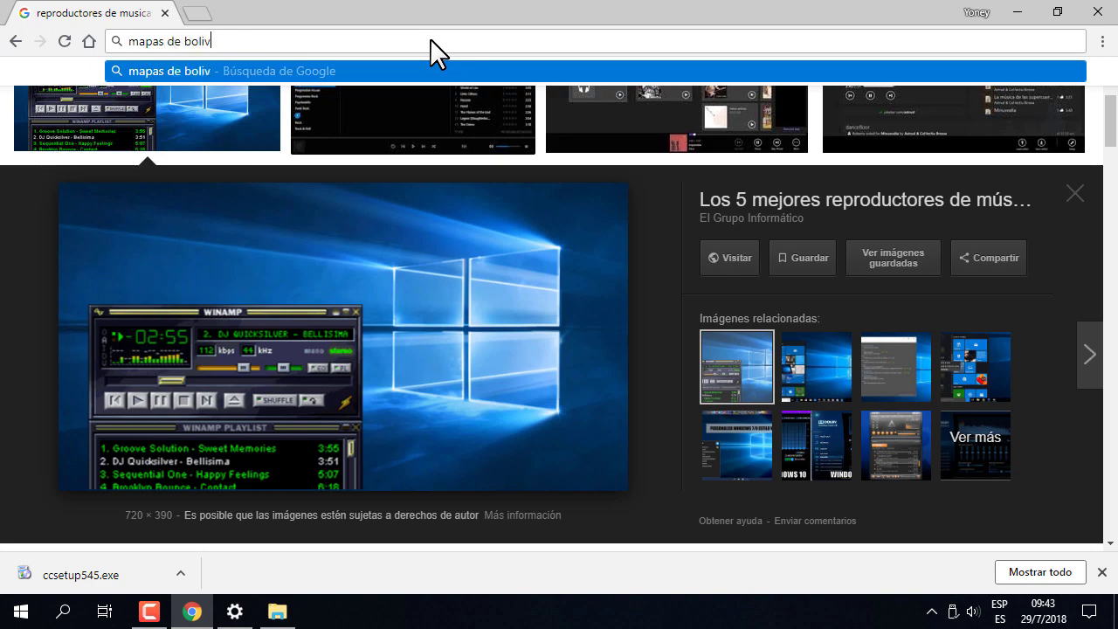
key("Return")
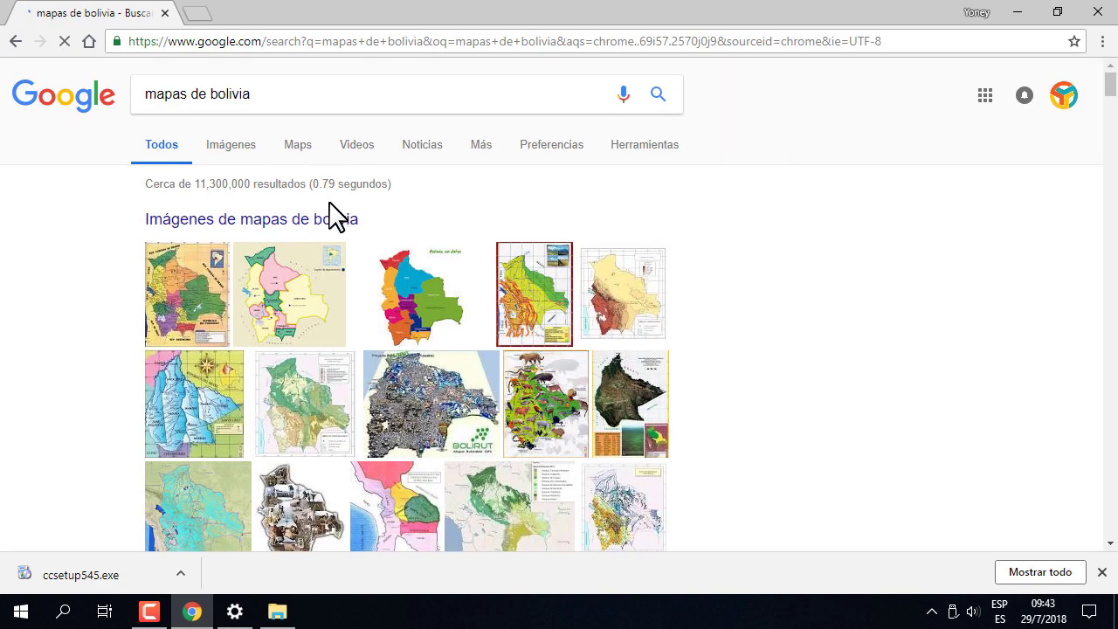
scroll(48, 336, "down", 5)
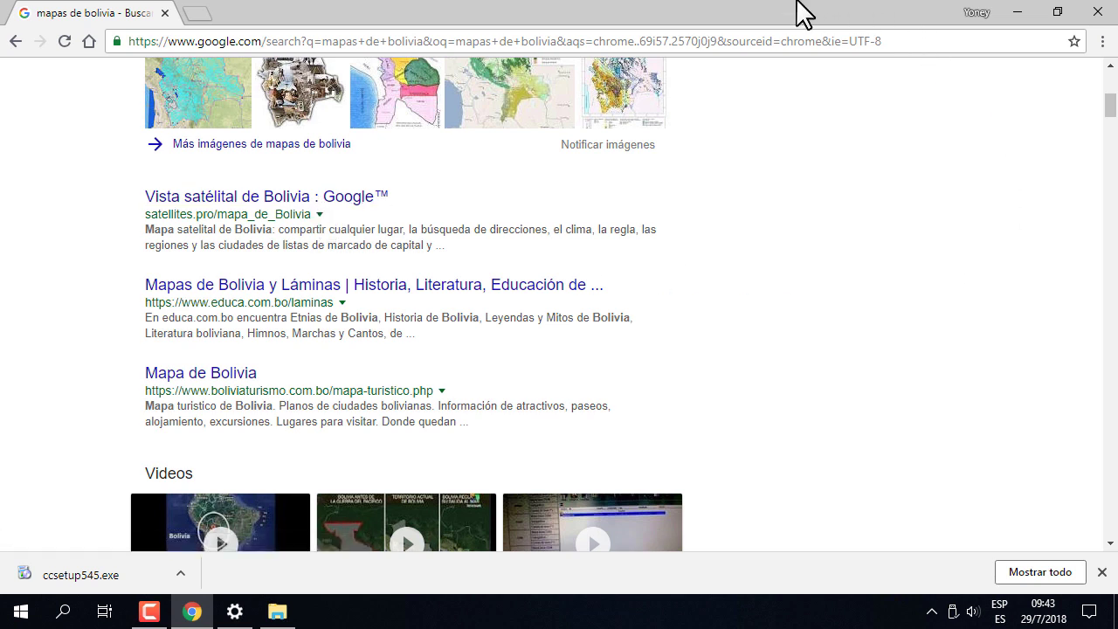
left_click(1102, 572)
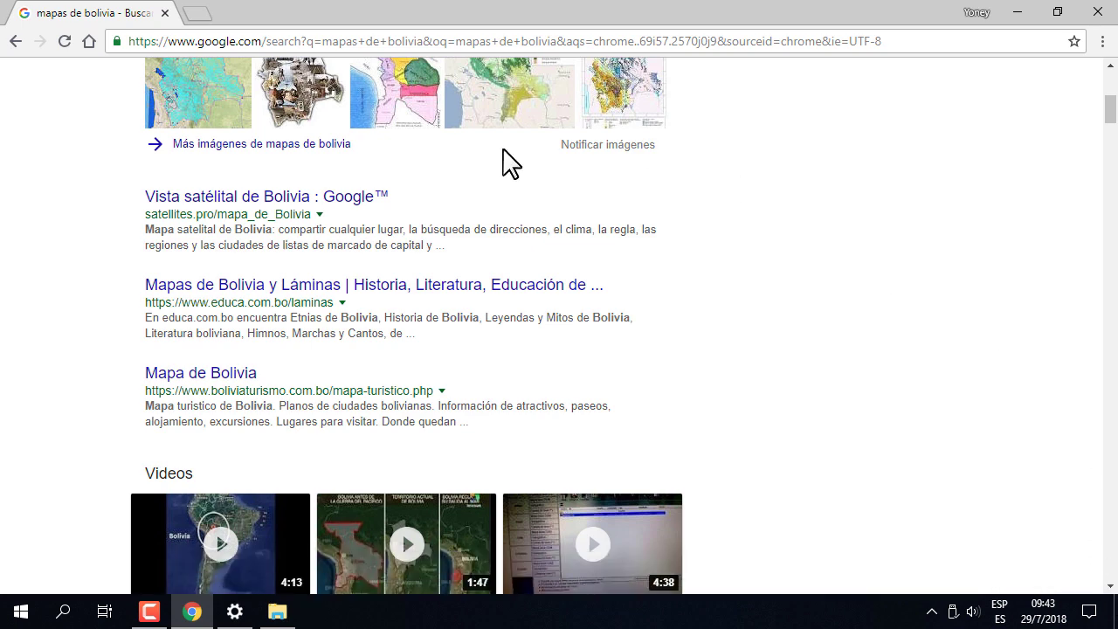
Return to the Settings app and turn off both Mapas website associations, *.maps.windows.com and maps.windows.com
left_click(235, 612)
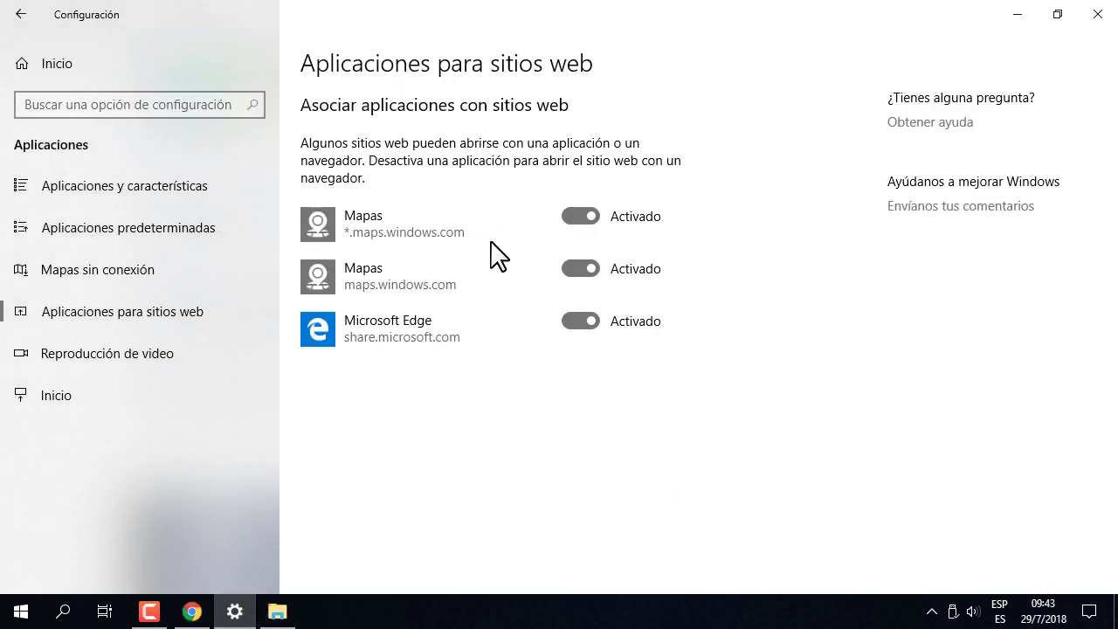
left_click(192, 612)
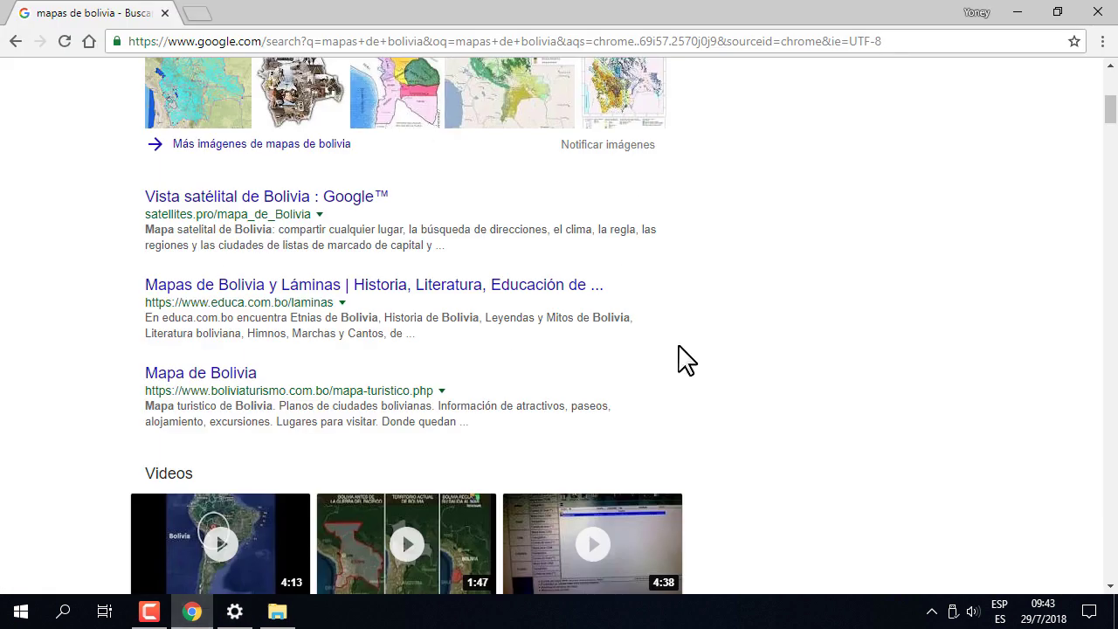
left_click(235, 612)
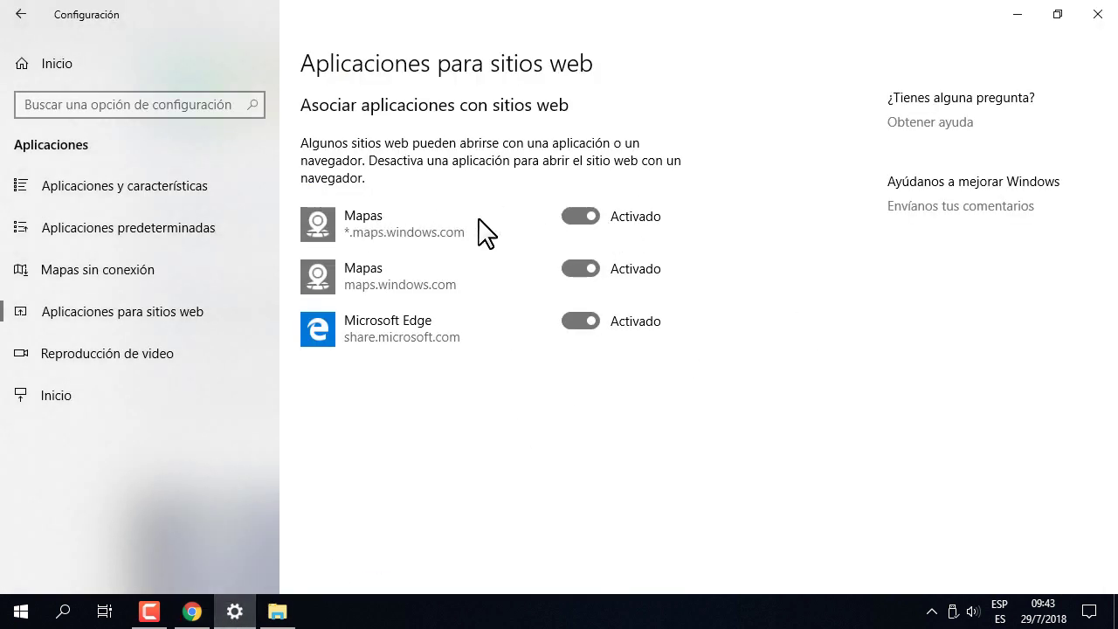
left_click(580, 218)
left_click(580, 268)
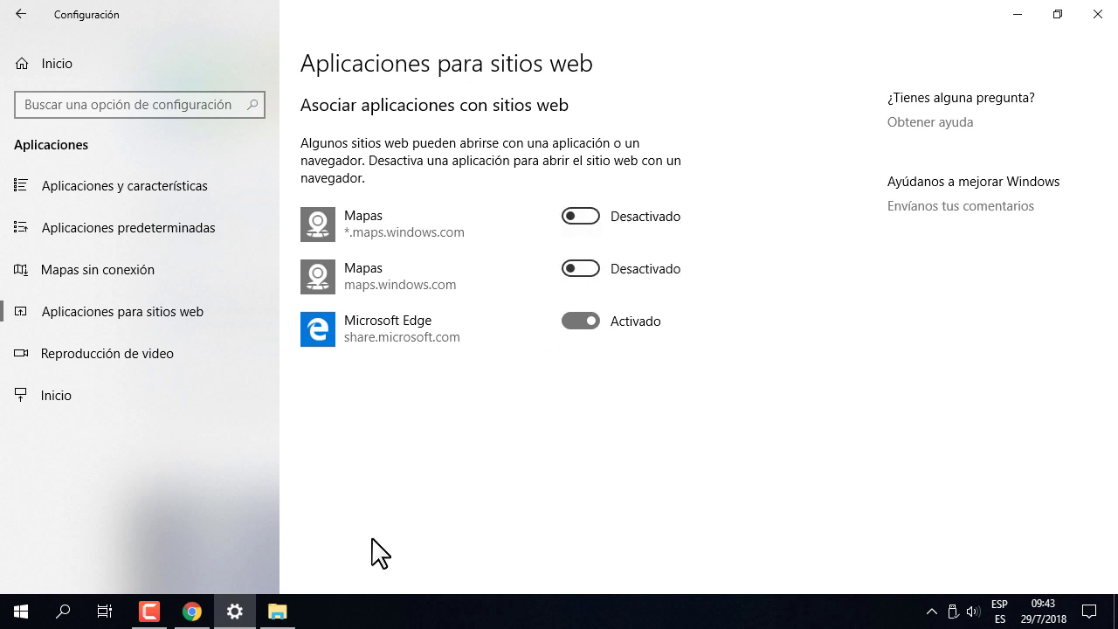
Recheck the Bolivia map results in Chrome, and turn off the Microsoft Edge association for share.microsoft.com in Settings
left_click(193, 612)
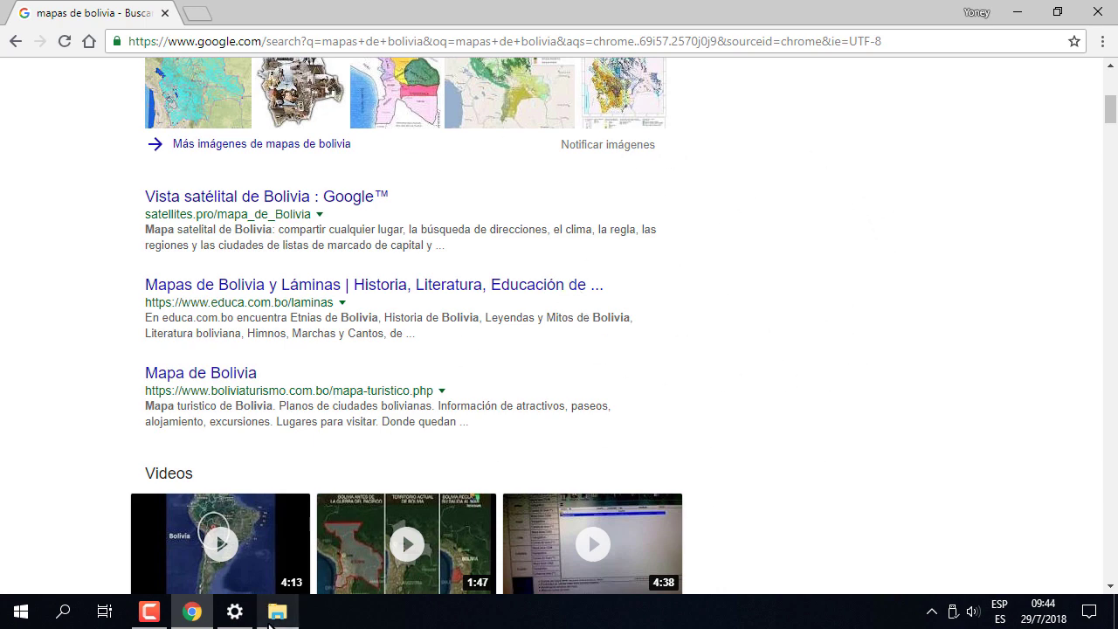
left_click(234, 612)
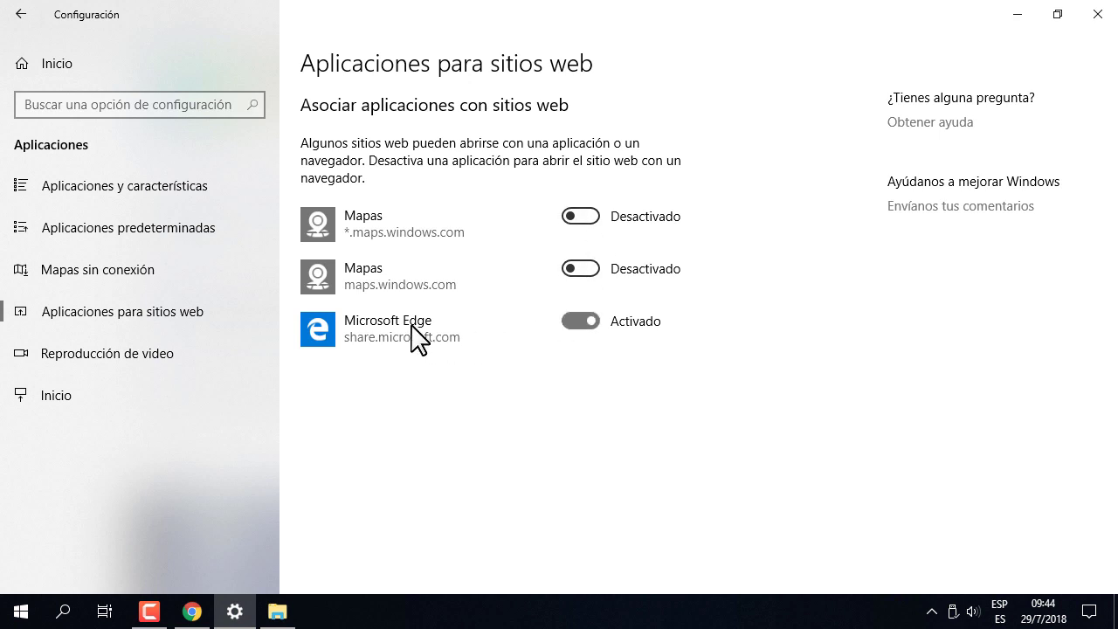
left_click(192, 612)
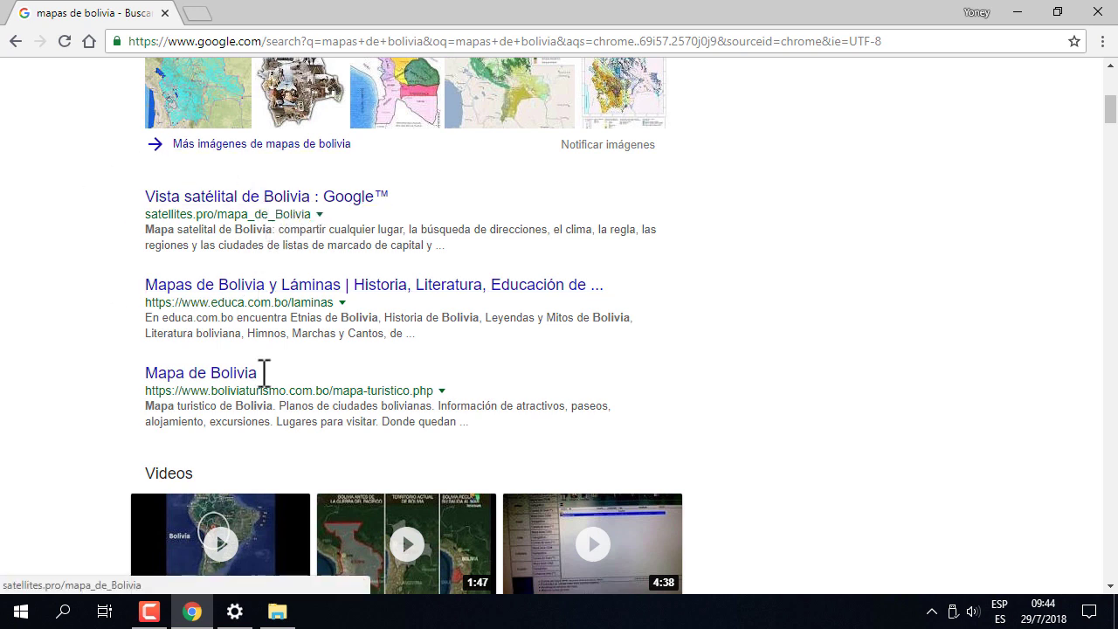
left_click(234, 612)
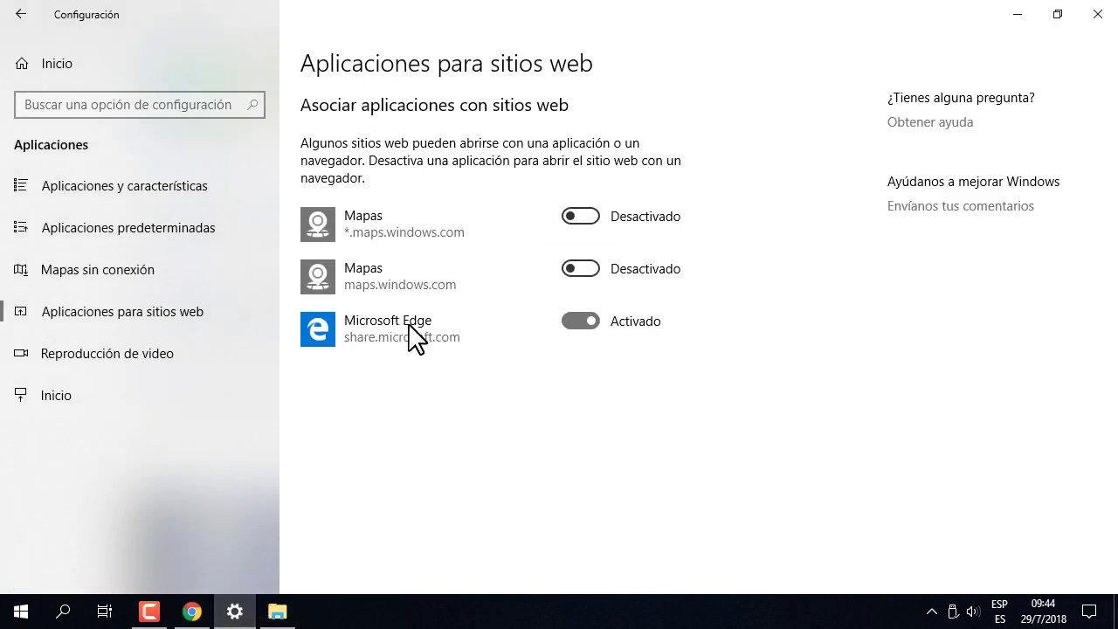
left_click(584, 323)
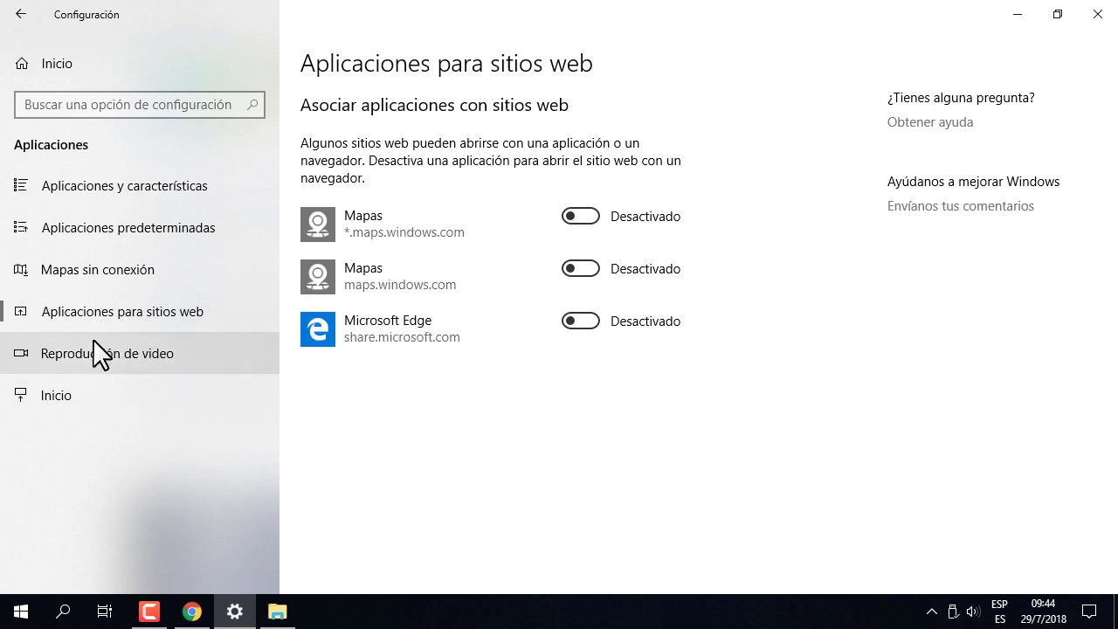
Open the Reproducción de video settings and view the HDR streaming, automatic video processing and lower-resolution playback options
left_click(115, 361)
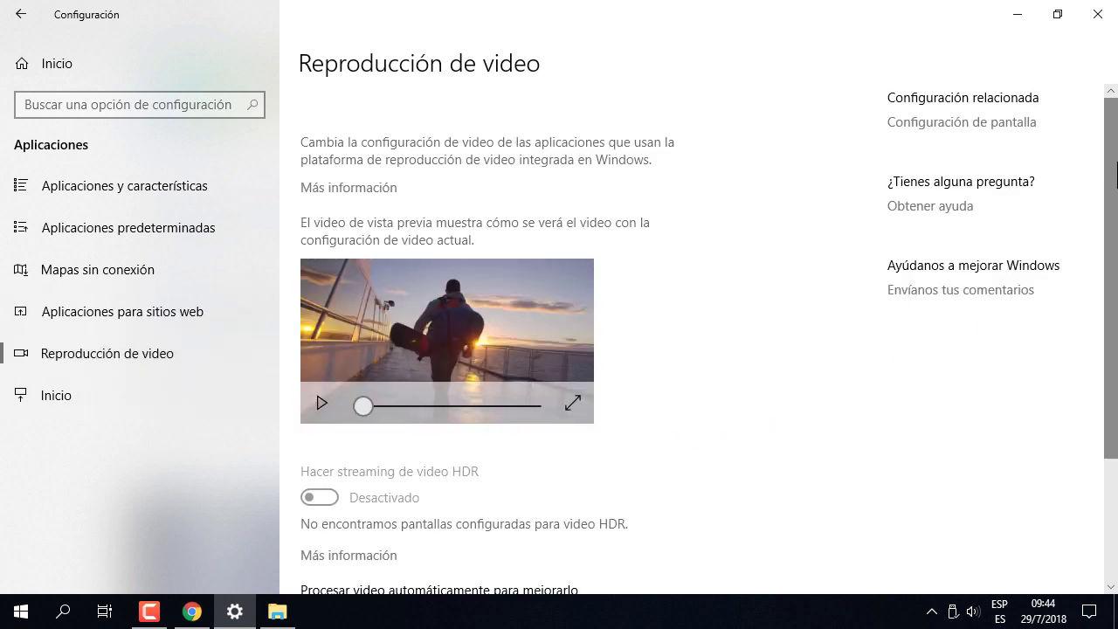
scroll(669, 421, "down", 3)
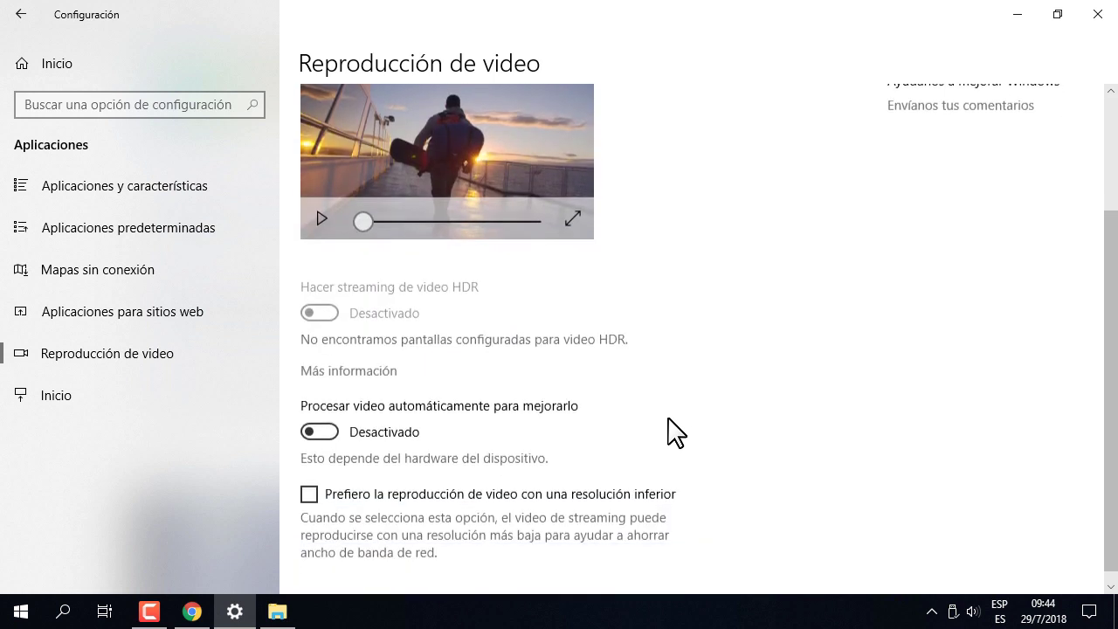
Turn the automatic video enhancement option on and back off in the Reproducción de video settings
scroll(661, 374, "up", 3)
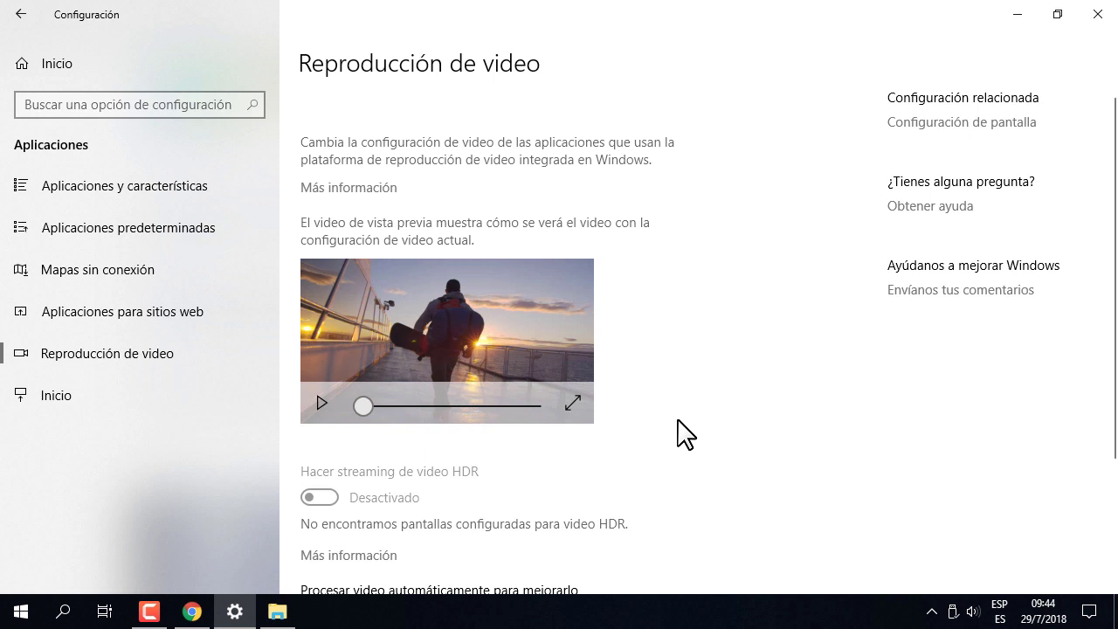
left_click_drag(1113, 260, 1117, 400)
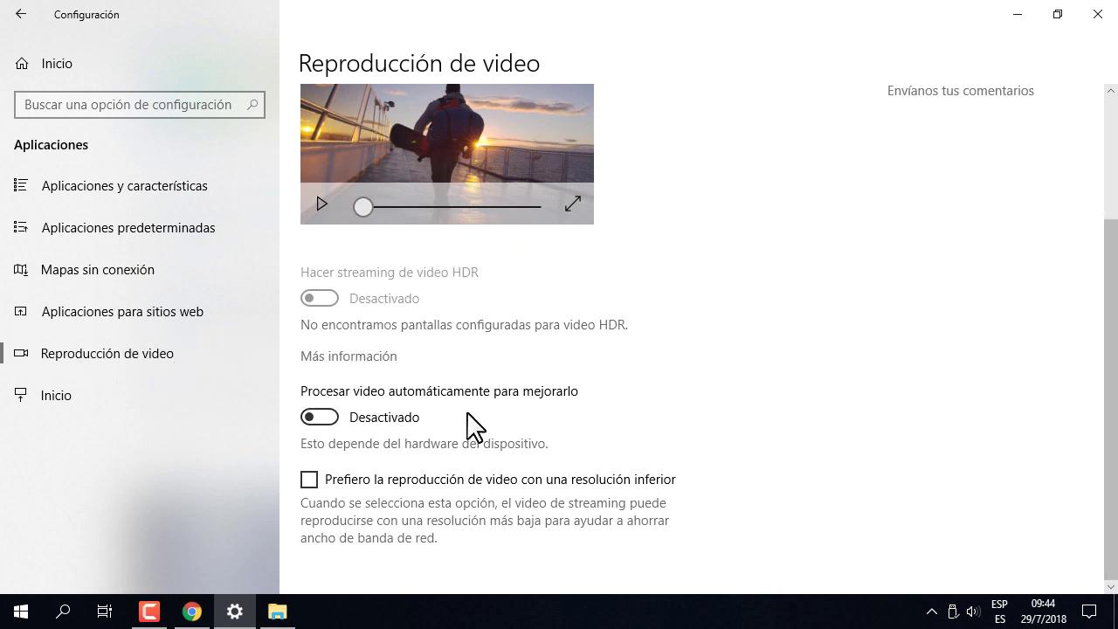
left_click(325, 417)
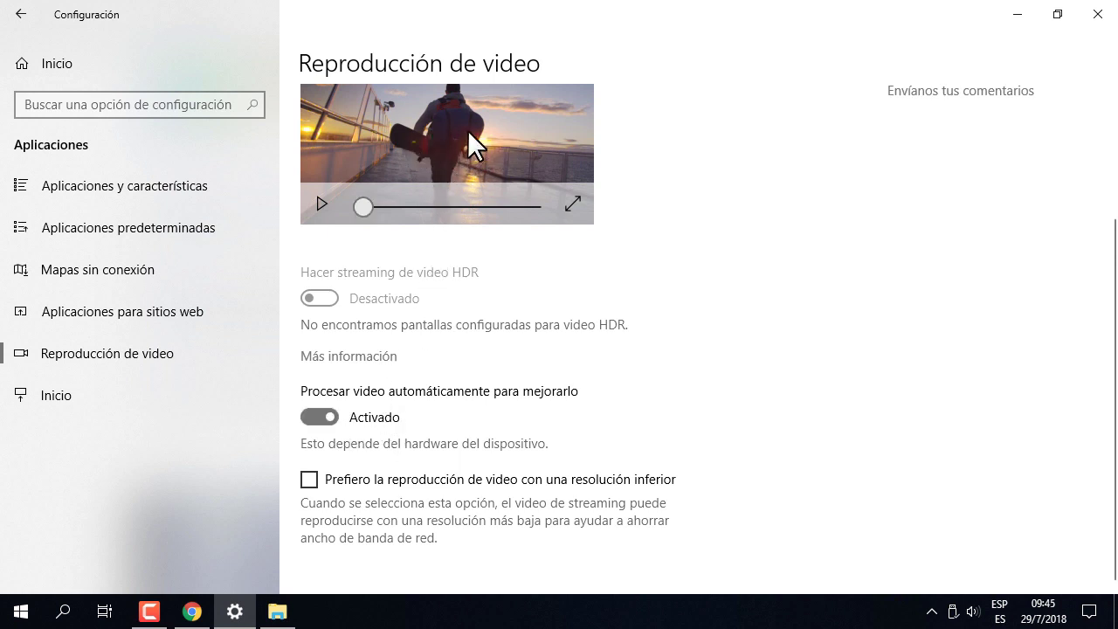
left_click(319, 417)
scroll(636, 425, "up", 3)
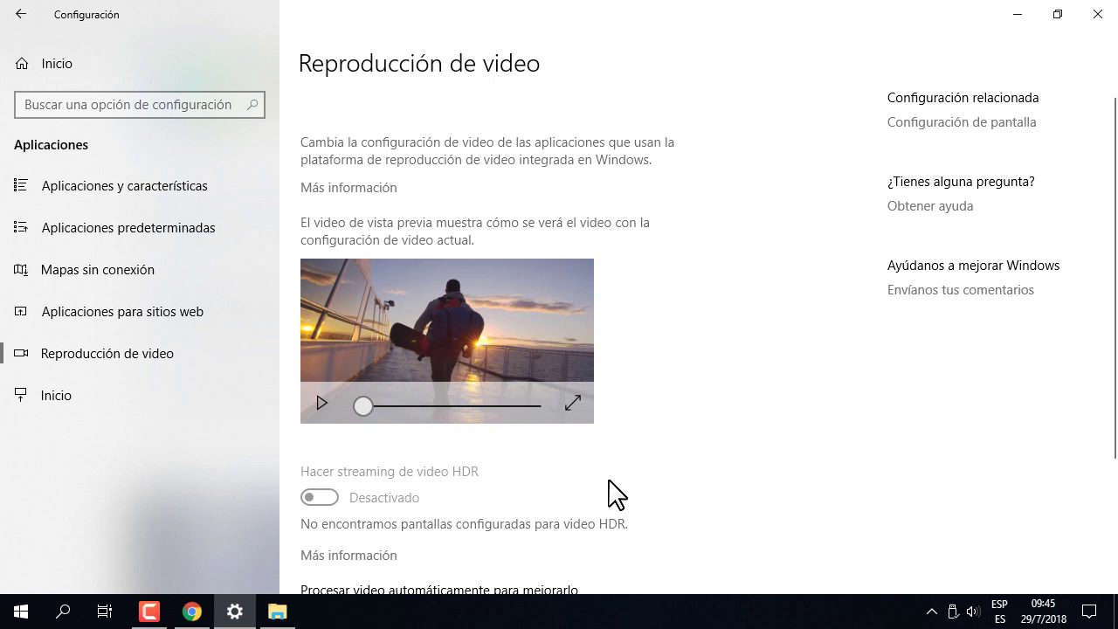
Open the Inicio startup apps settings and turn off EpicGamesLauncher so it does not start at sign-in
left_click(70, 390)
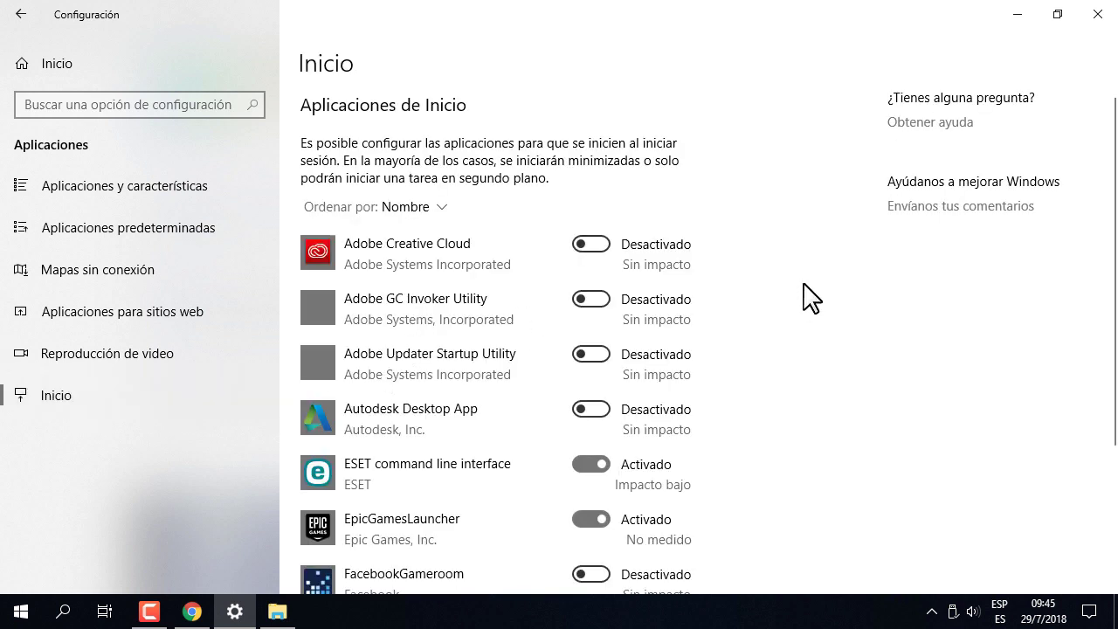
mouse_move(1116, 212)
left_mouse_down()
mouse_move(1116, 367)
mouse_move(1116, 210)
left_mouse_up()
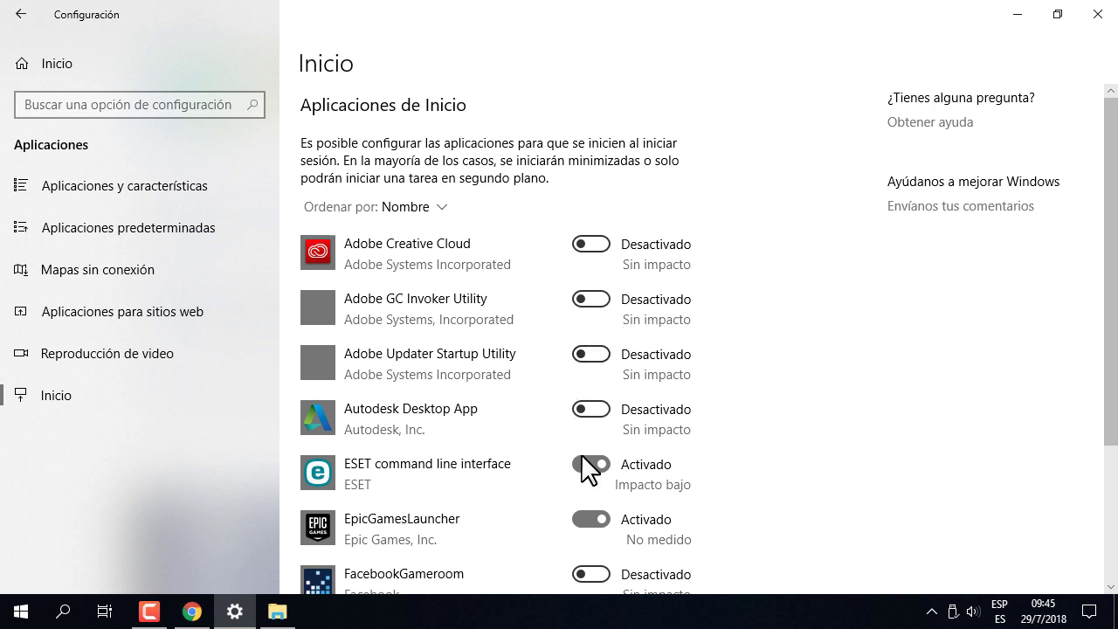
scroll(493, 348, "down", 5)
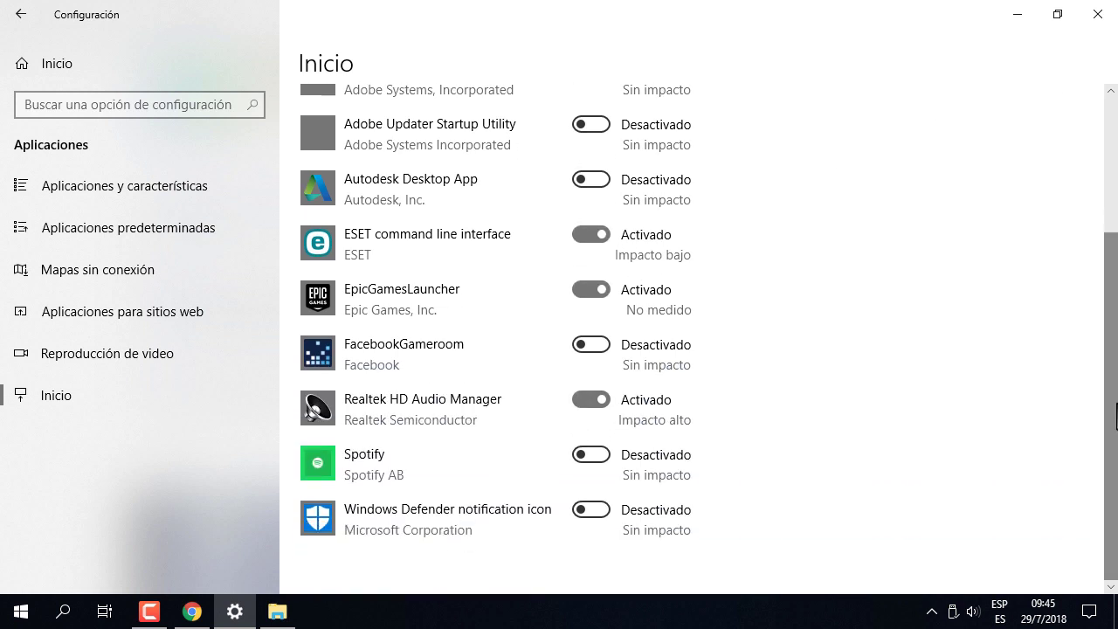
left_click(588, 293)
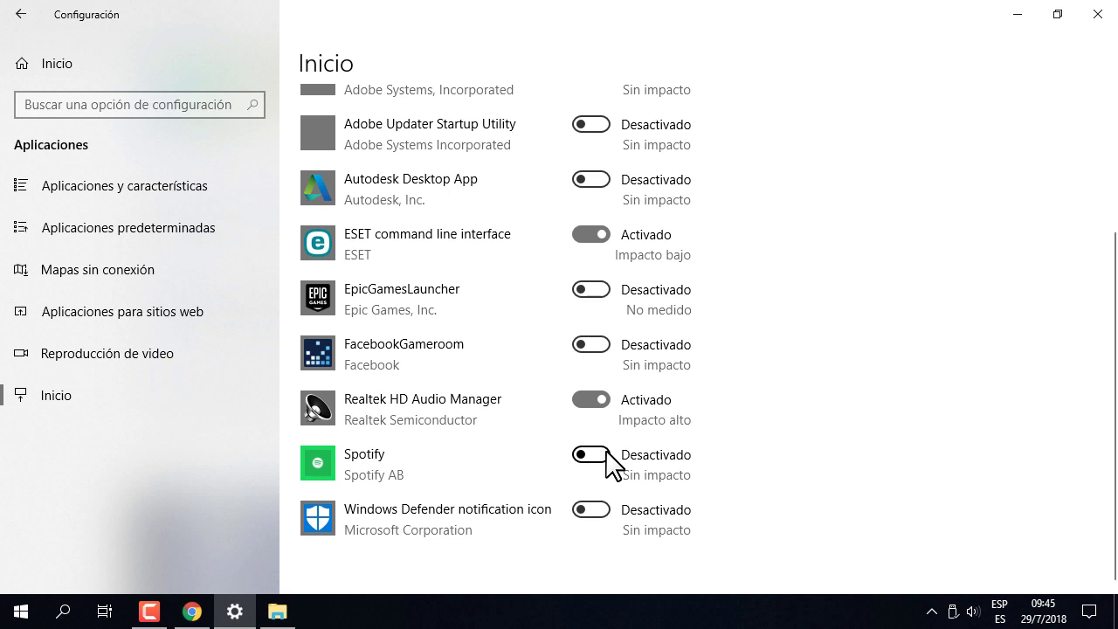
View the power options and the Spotify tile in the Start menu, and return to the startup apps list
left_click(21, 612)
left_click(22, 575)
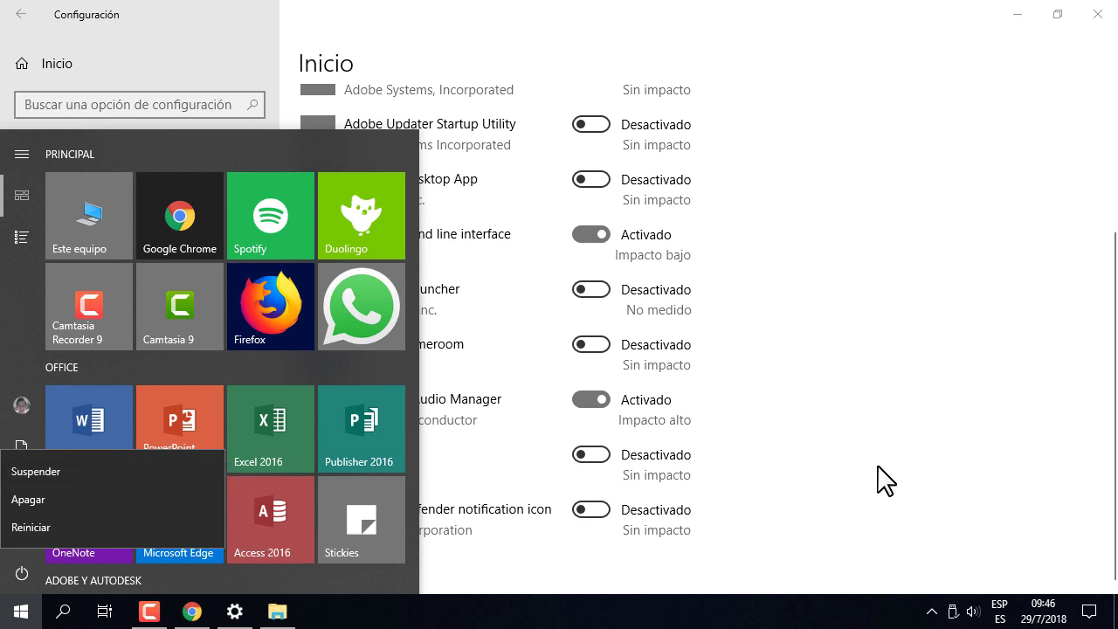
key("Escape")
key("Escape")
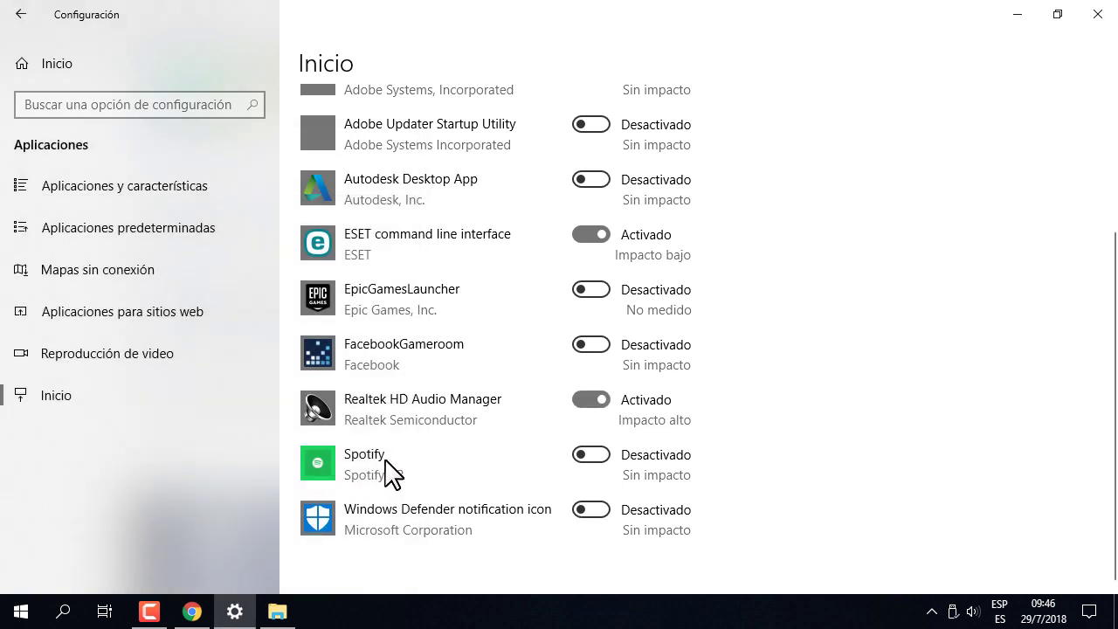
left_click(3, 620)
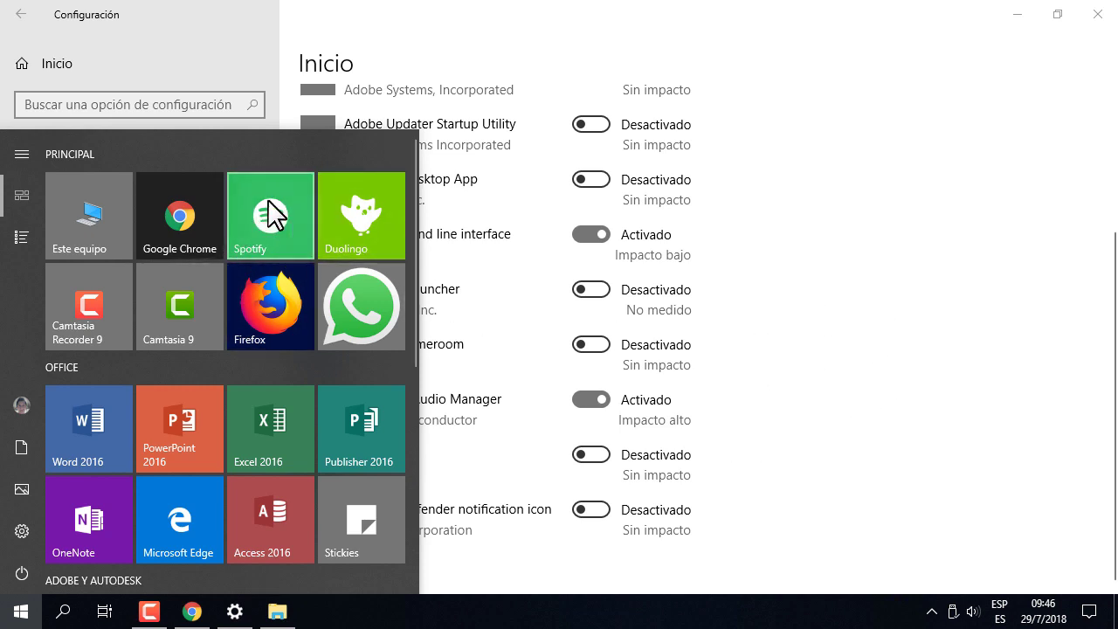
left_click(774, 411)
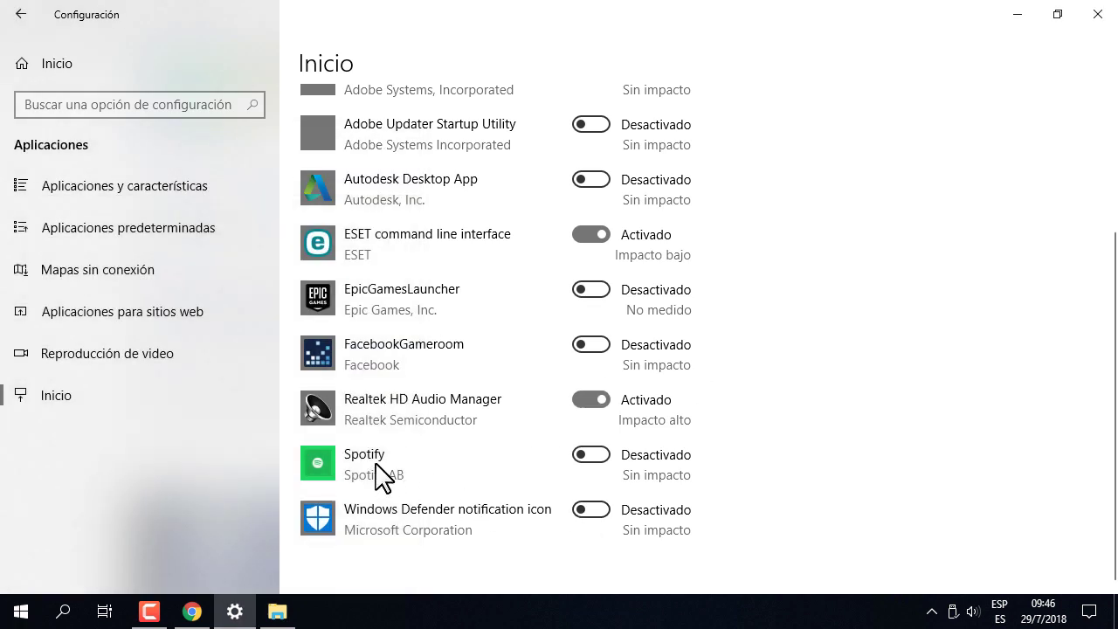
Turn on Spotify as a startup app, and review its Start menu tile and the full startup apps list
left_click(594, 456)
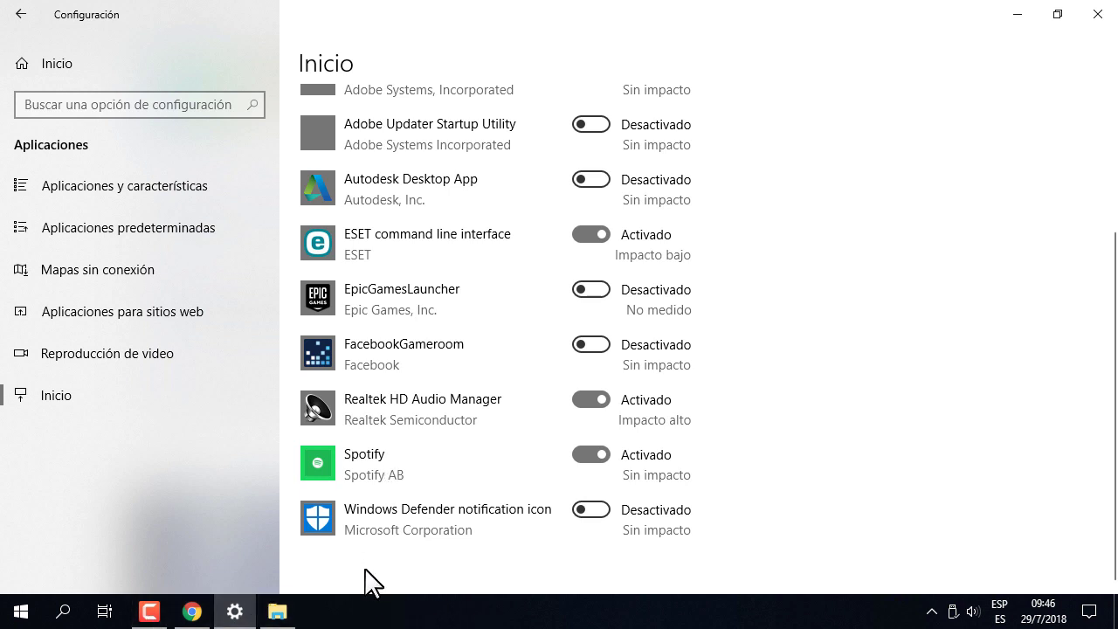
left_click(21, 612)
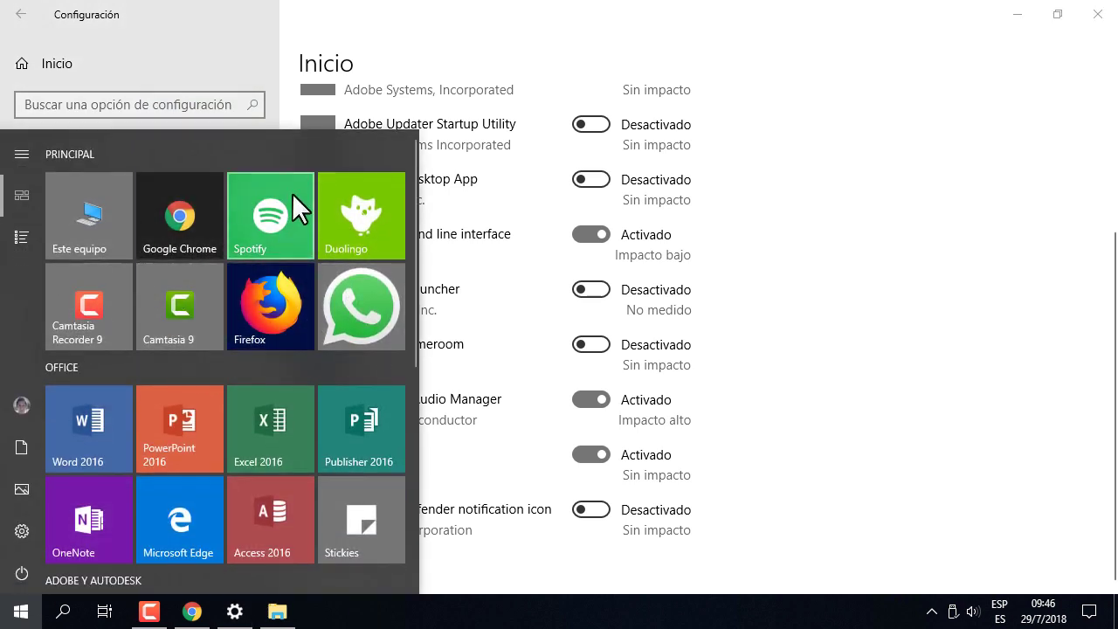
left_click(795, 477)
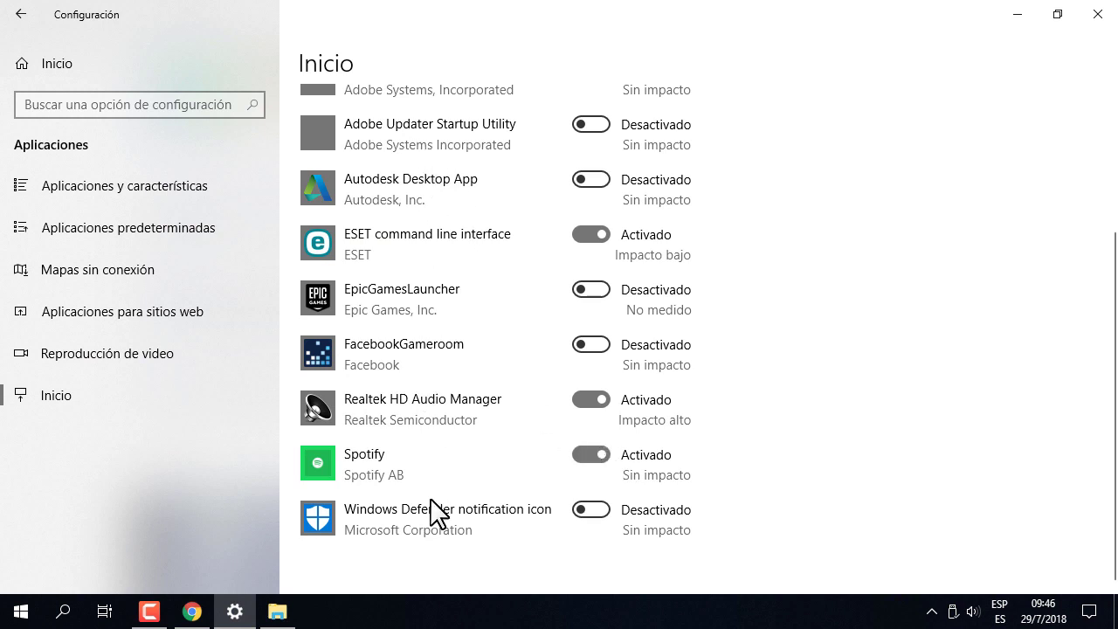
scroll(437, 525, "up", 3)
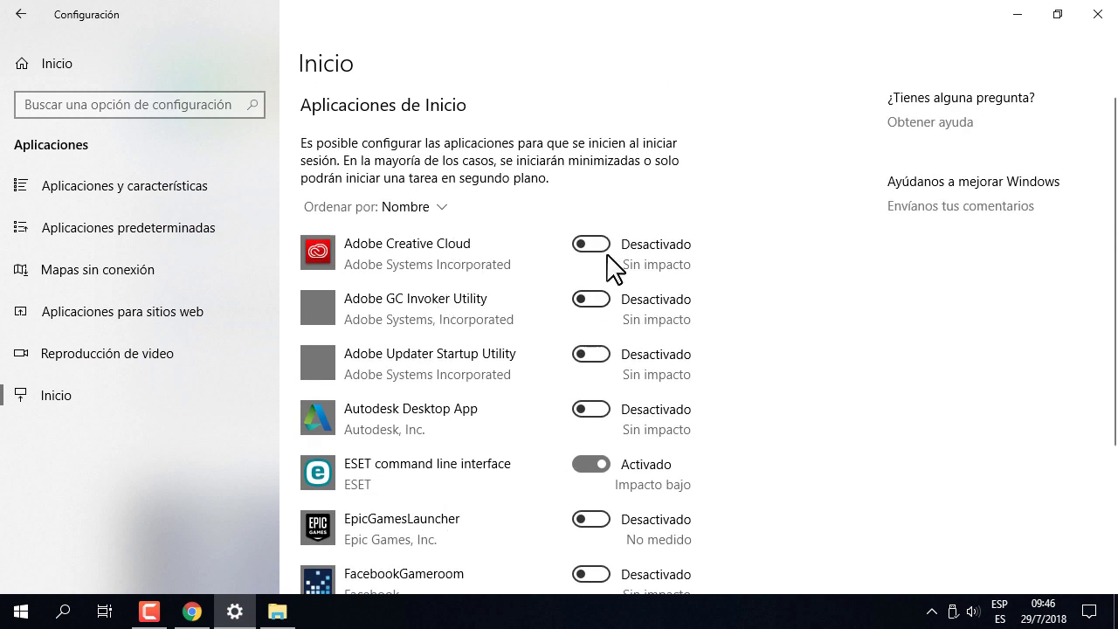
scroll(679, 407, "down", 3)
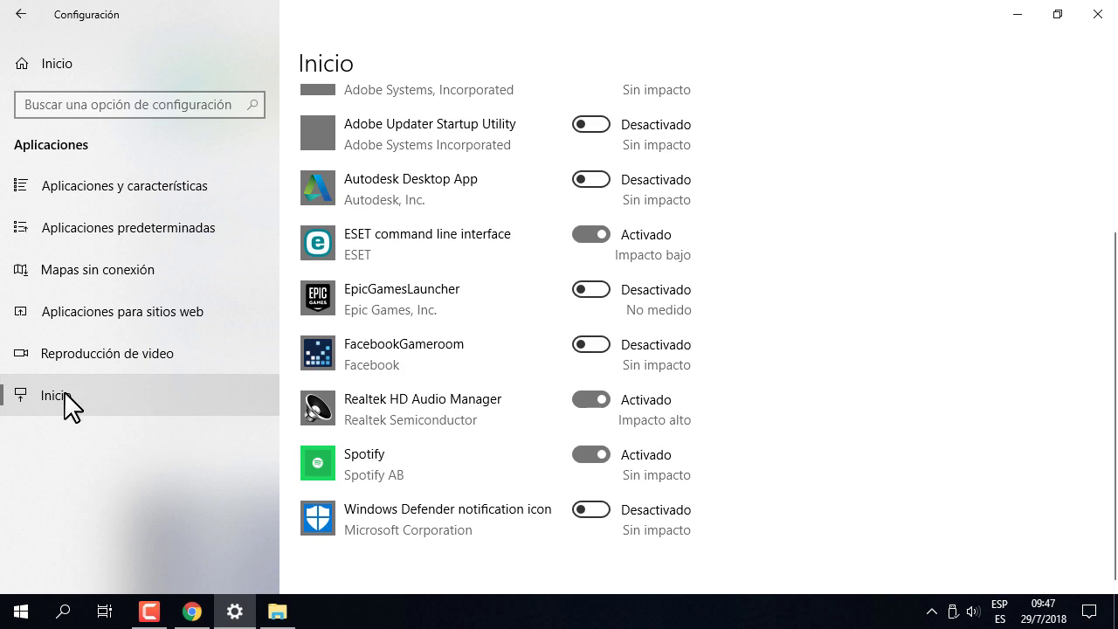
Close Settings and minimize Chrome to reach the desktop, and briefly open and close Task Manager
left_click(1098, 14)
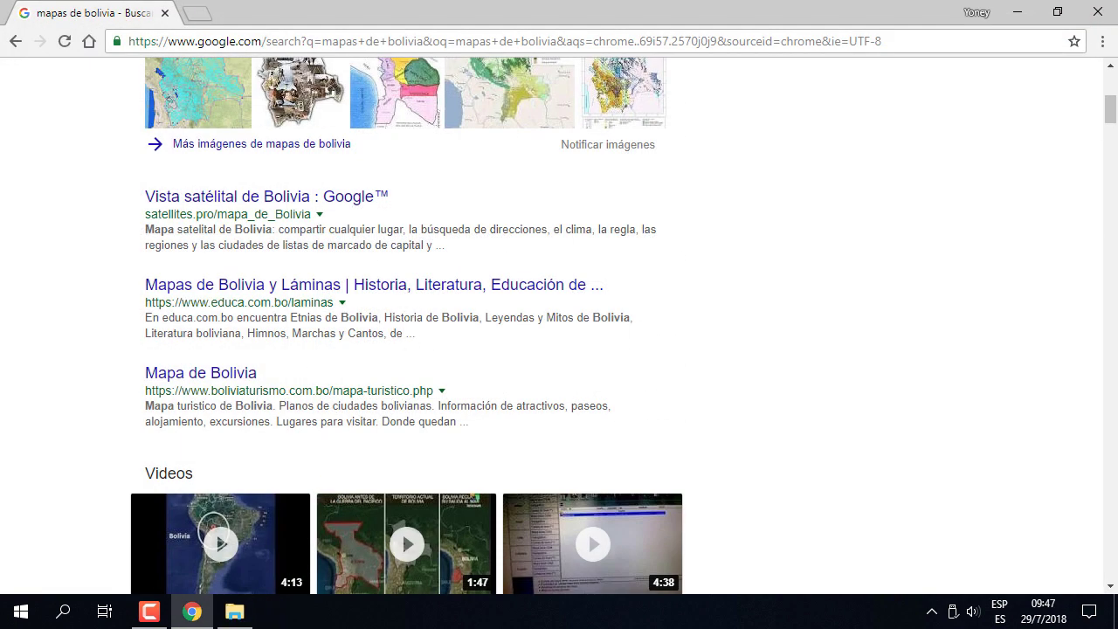
left_click(1019, 12)
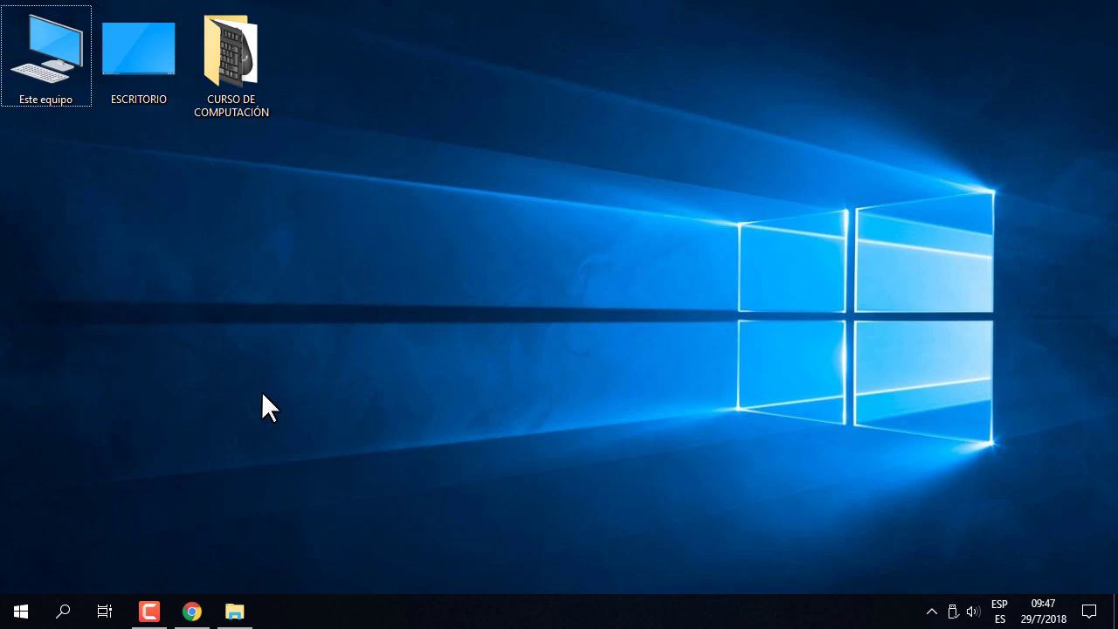
key("ctrl+shift+Escape")
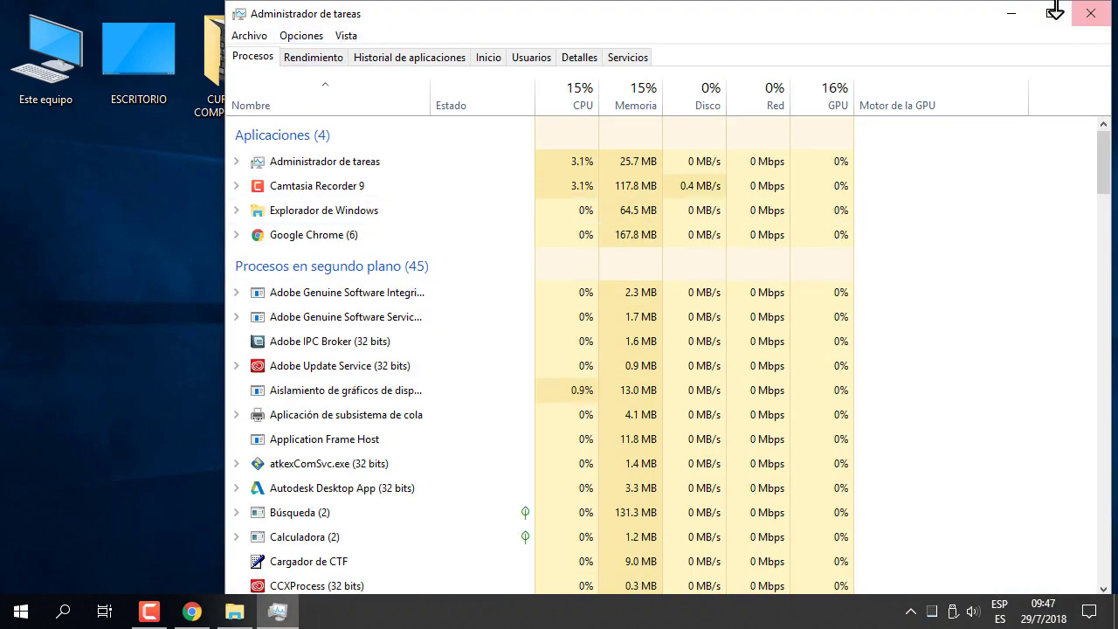
left_click(1091, 14)
Reopen Task Manager from the Start context menu and view its Inicio list of startup programs
right_click(21, 612)
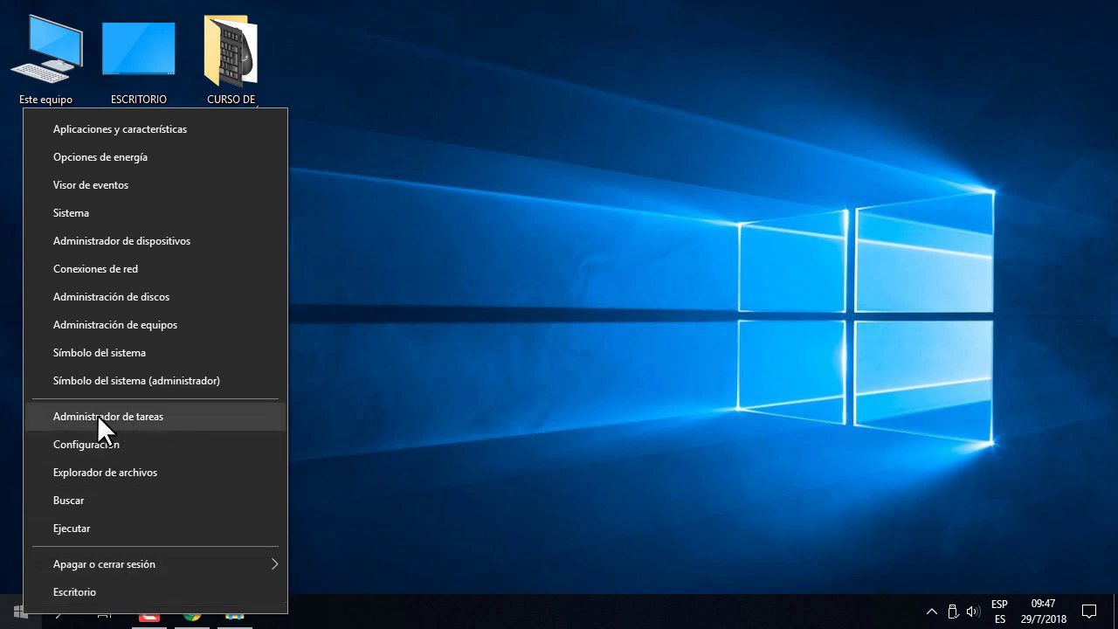
left_click(120, 417)
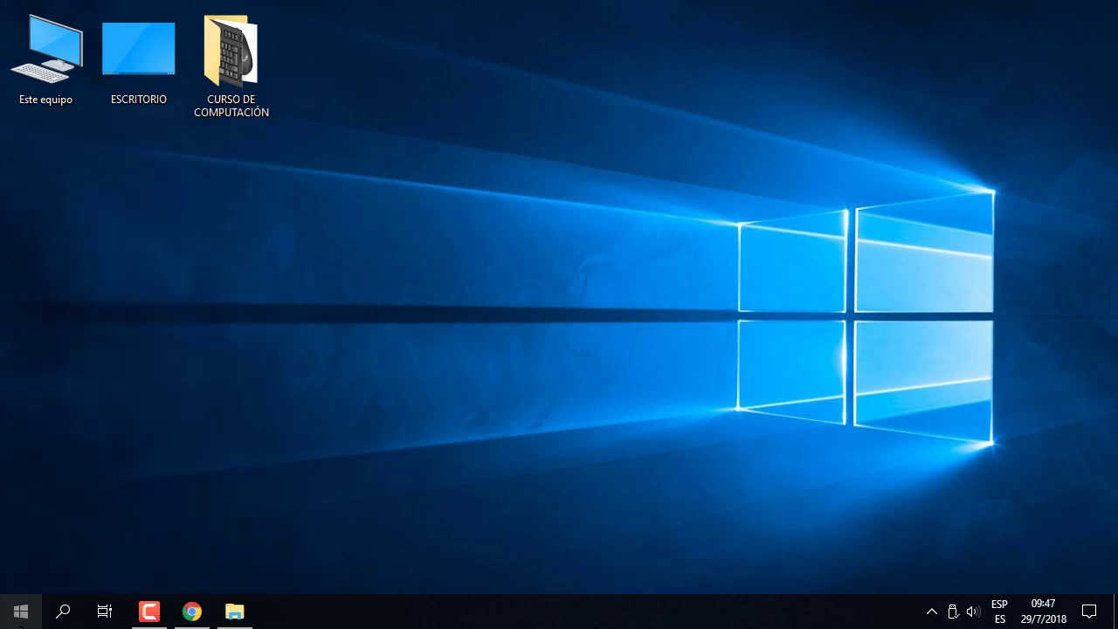
right_click(19, 610)
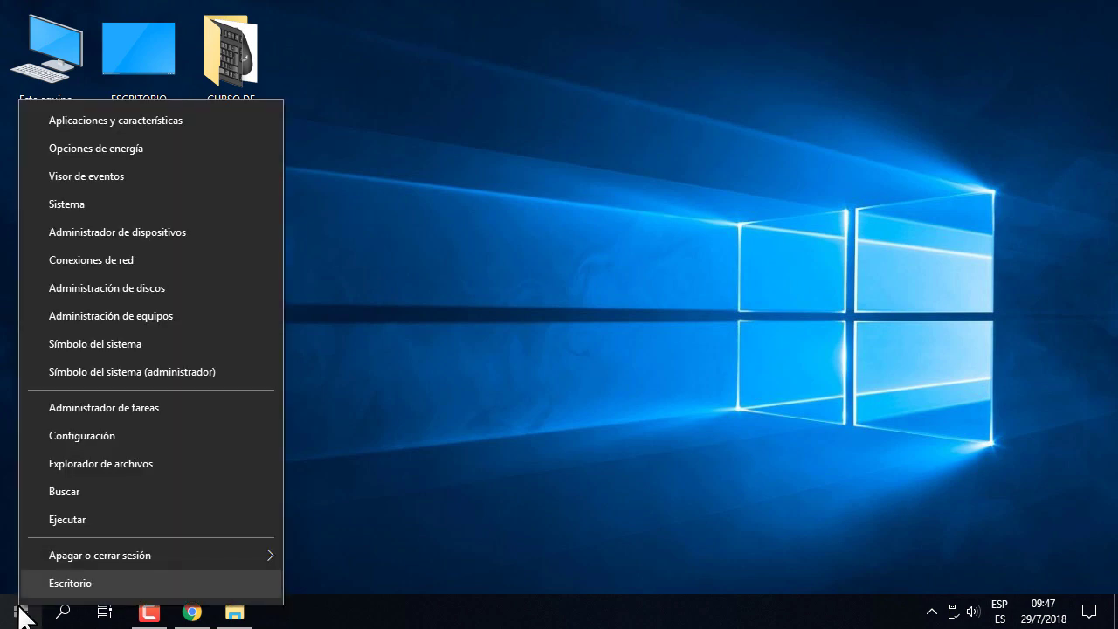
left_click(147, 408)
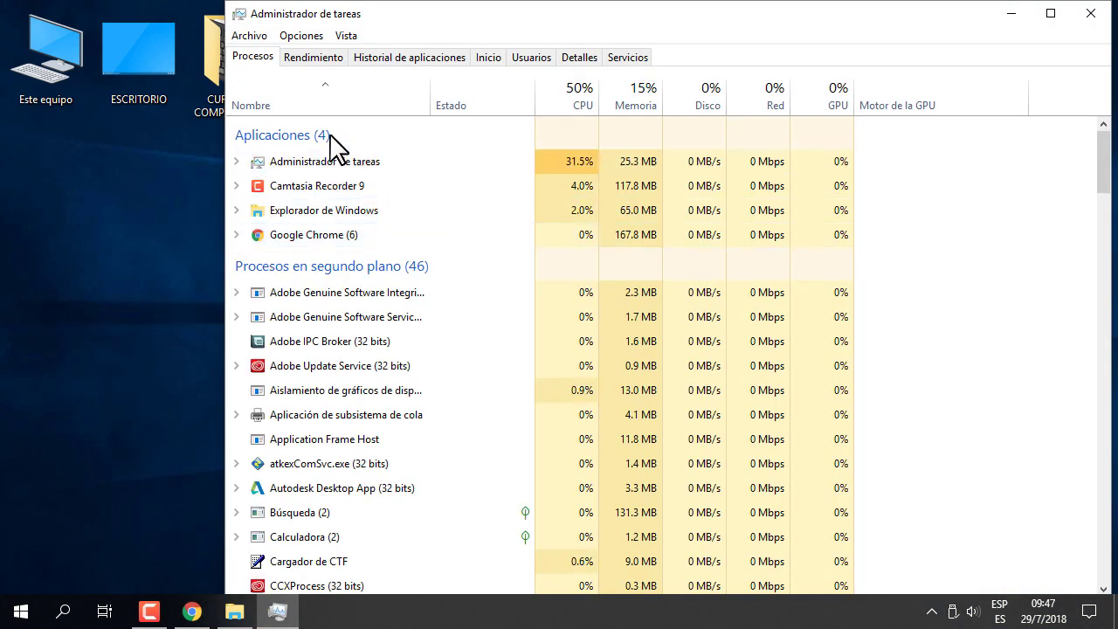
left_click(496, 58)
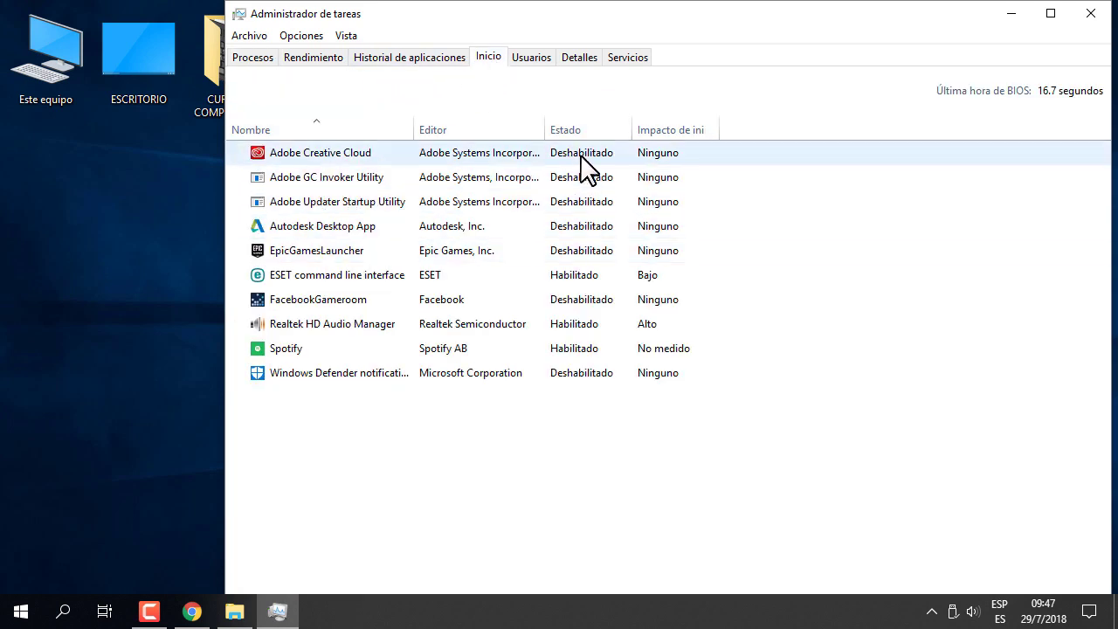
Disable Spotify's startup entry in the maximized Task Manager, re-enable it, and close Task Manager
left_click(602, 351)
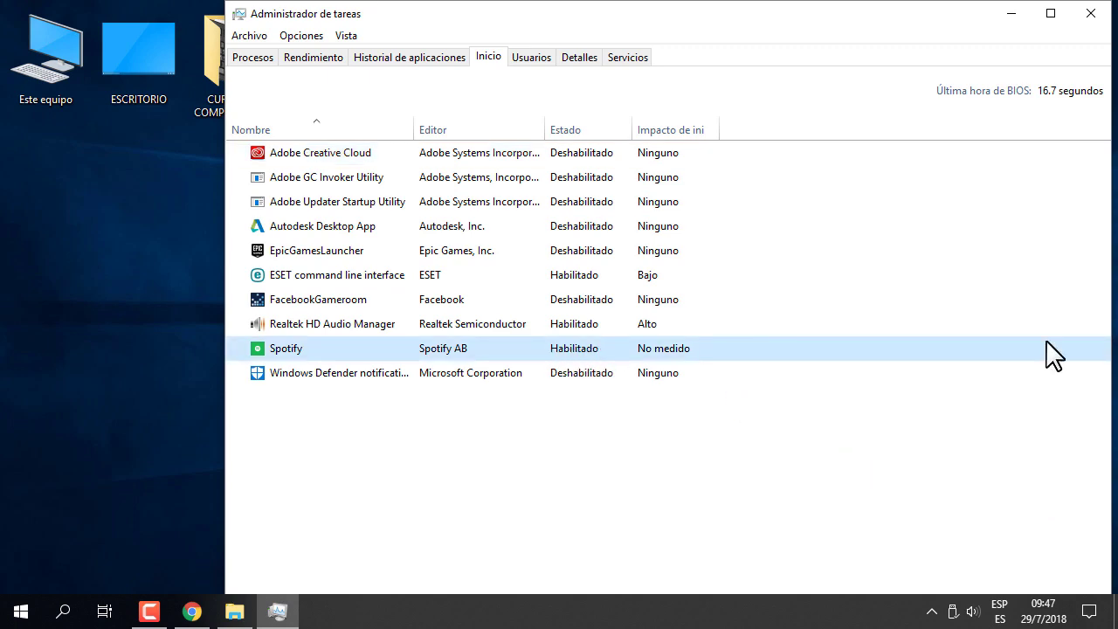
left_click(1052, 15)
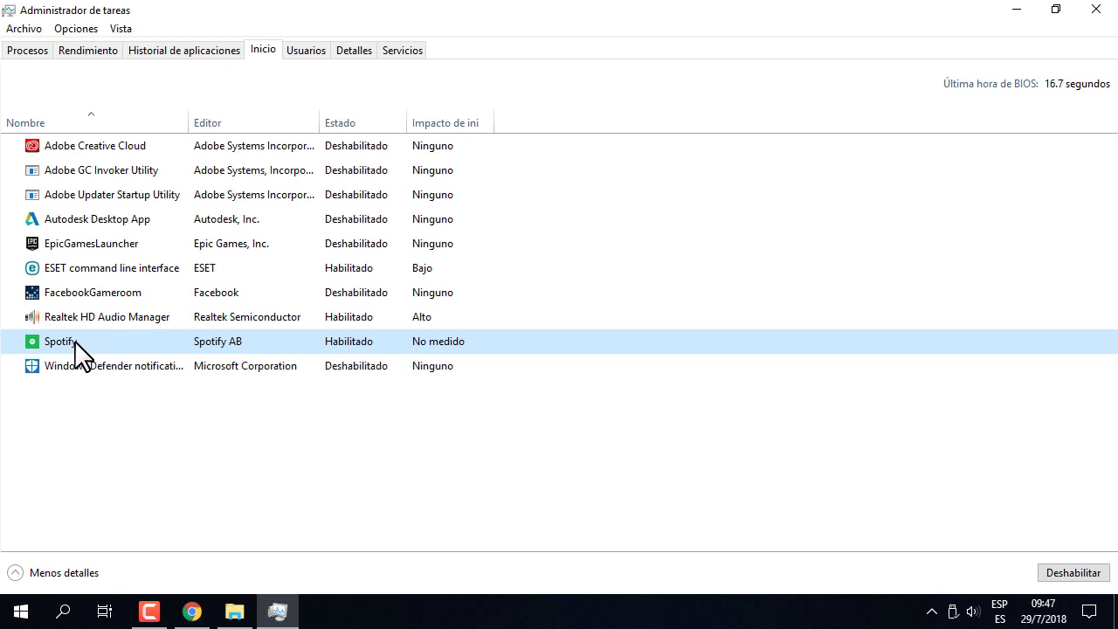
left_click(1076, 575)
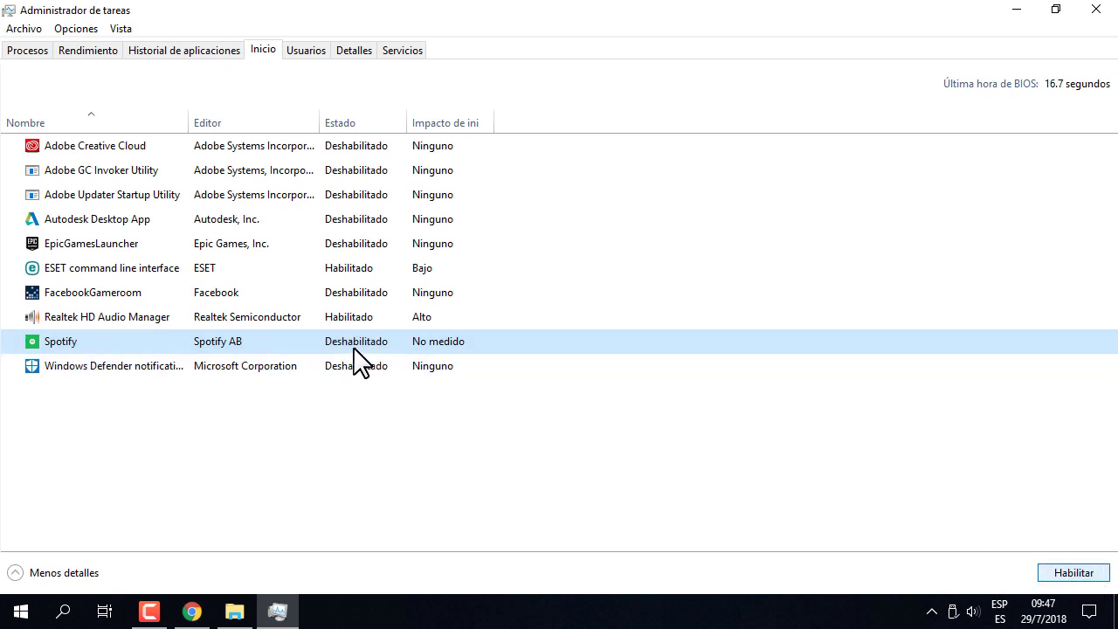
left_click(1067, 573)
left_click(1097, 10)
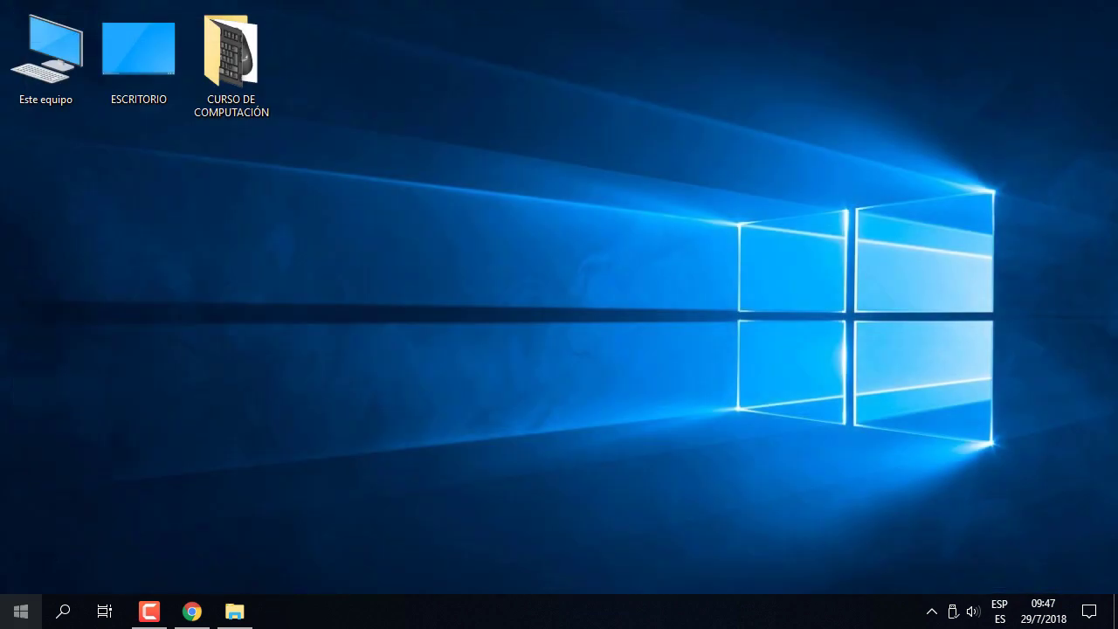
Open the Start menu from the desktop
left_click(3, 620)
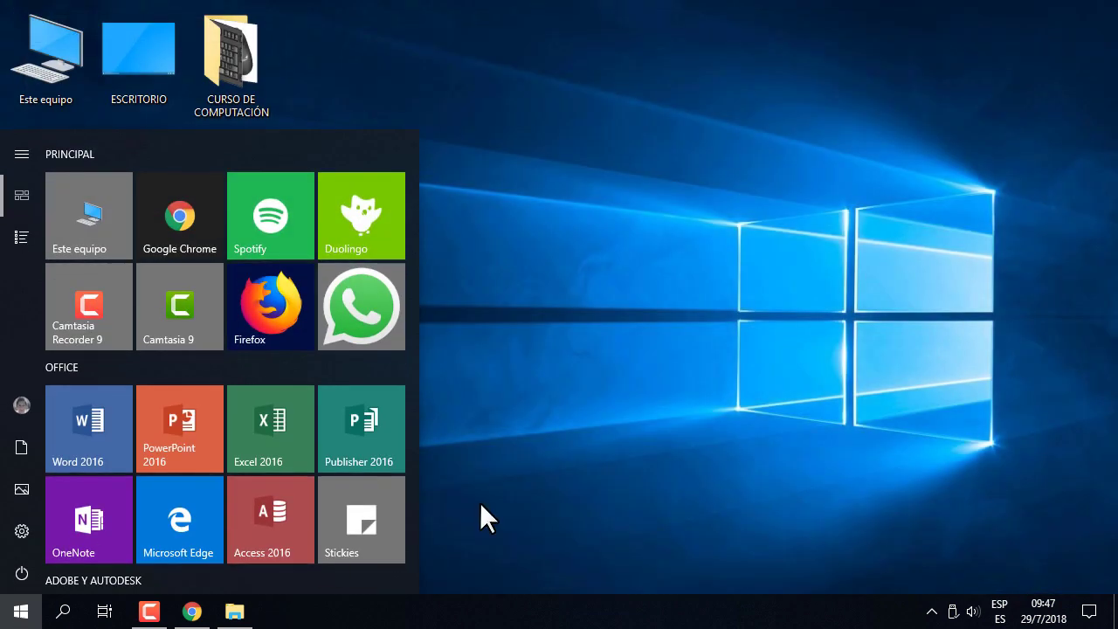